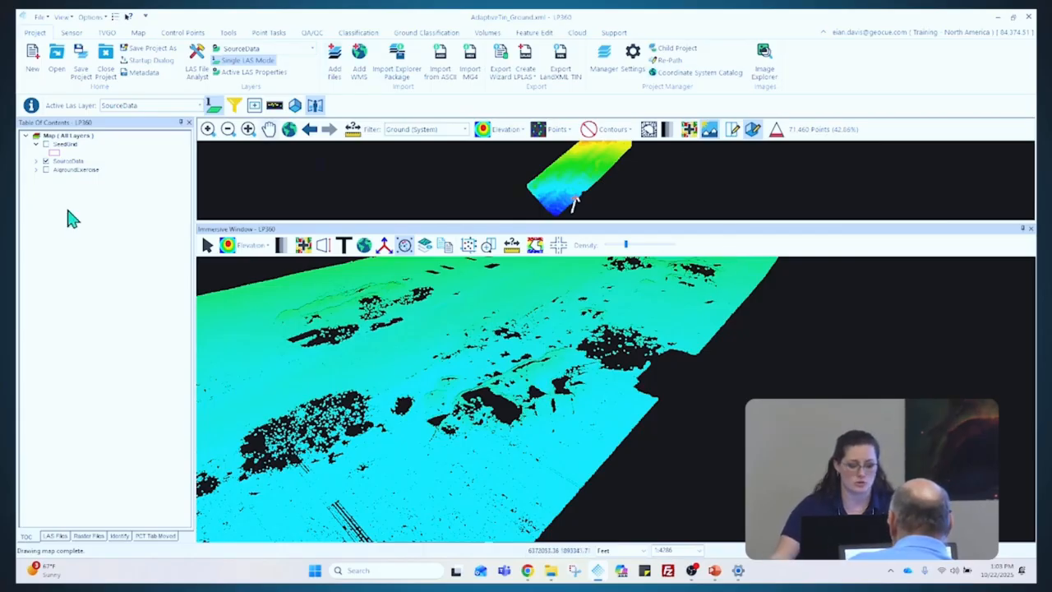
Make AIgroundExercise the active LAS layer and enlarge the map view above the Immersive Window
{"action": "left_click", "coordinate": [106, 106]}
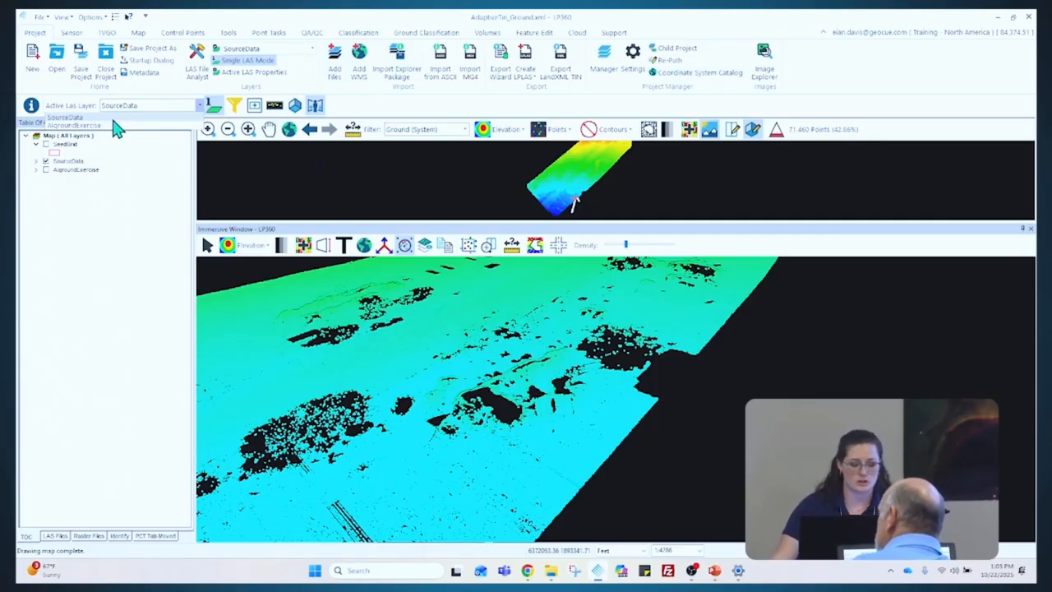
{"action": "left_click", "coordinate": [113, 126]}
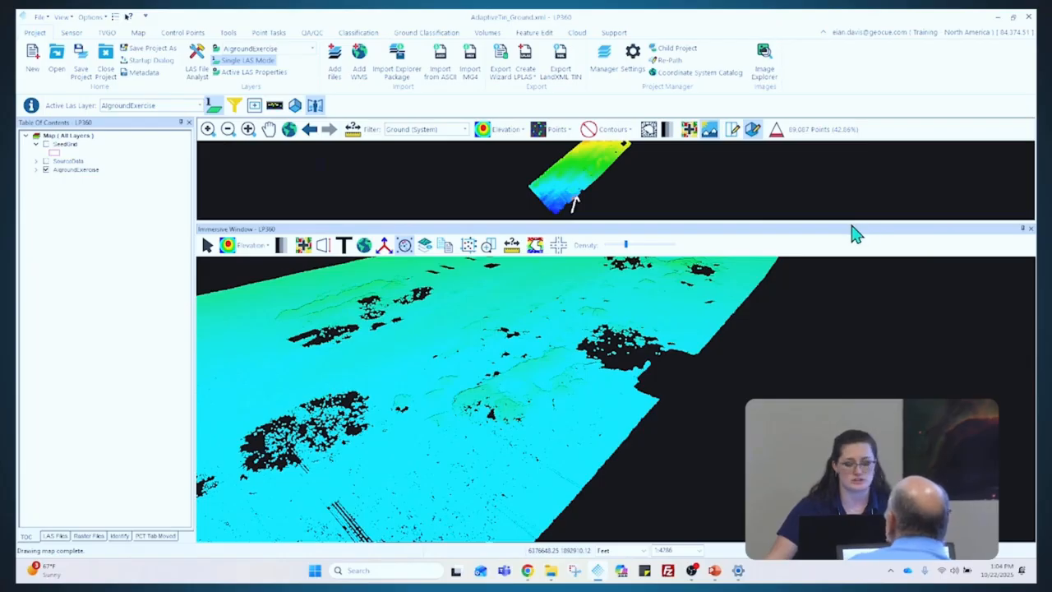
{"action": "left_click_drag", "start_coordinate": [848, 220], "coordinate": [838, 290]}
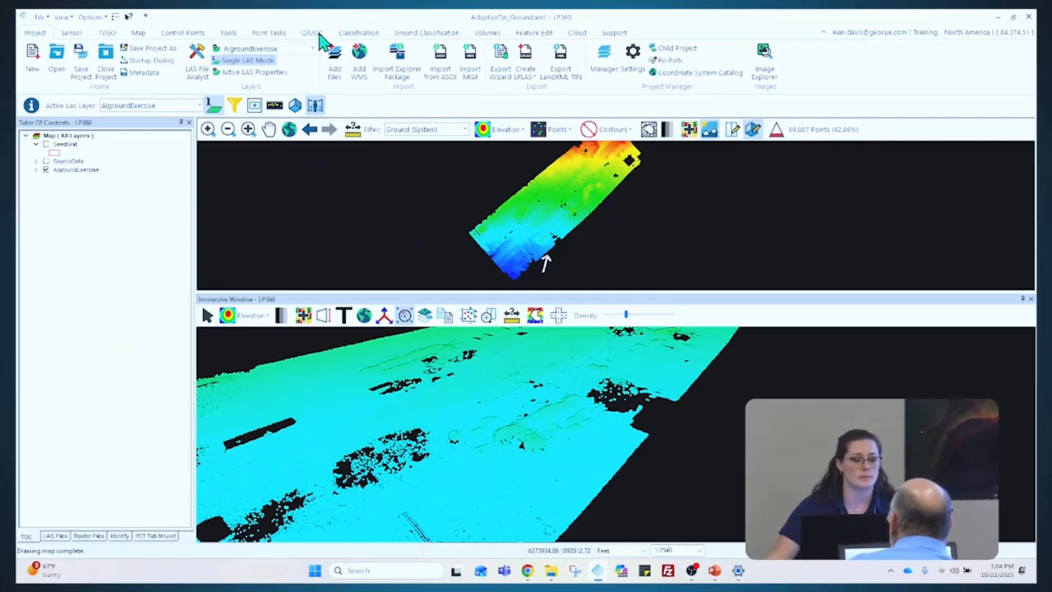
Check out the Business Intelligence Tools - Timed Floating product in the License Manager to enable the surface precision analysis
{"action": "left_click", "coordinate": [317, 34]}
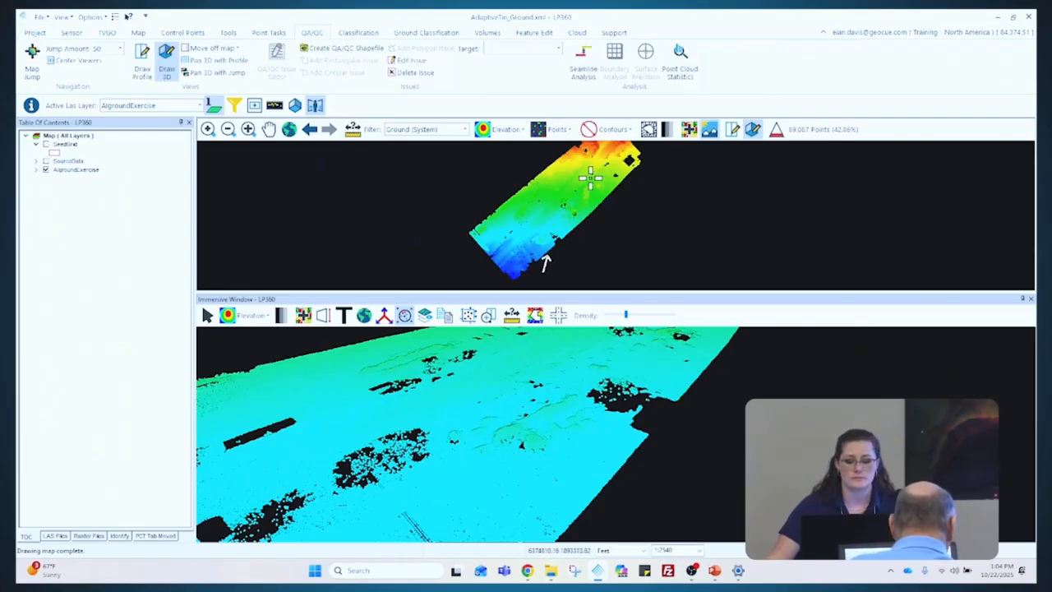
{"action": "key", "text": "ctrl"}
{"action": "key", "text": "ctrl"}
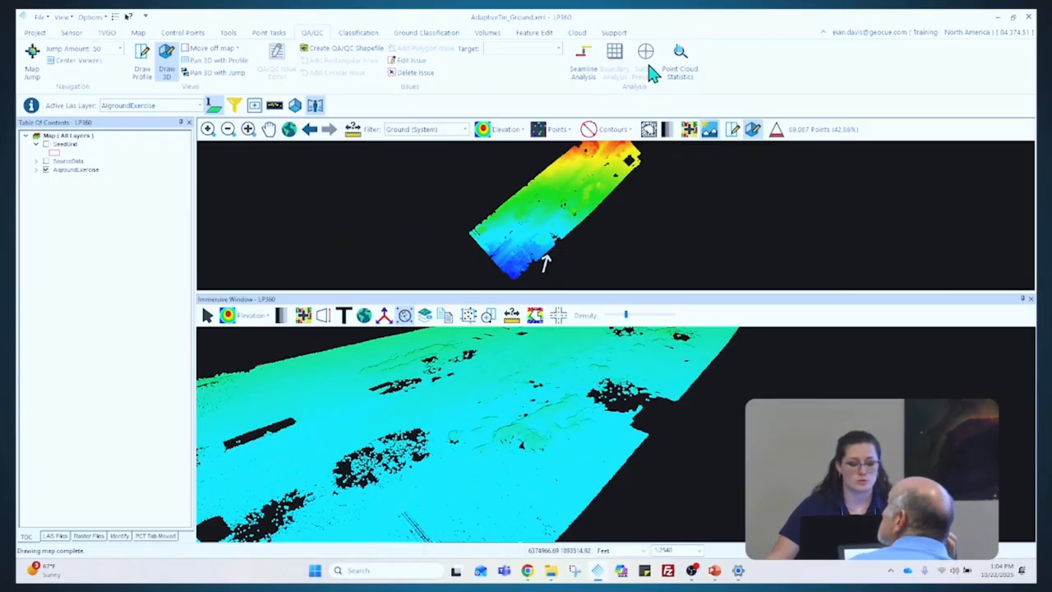
{"action": "left_click", "coordinate": [41, 17]}
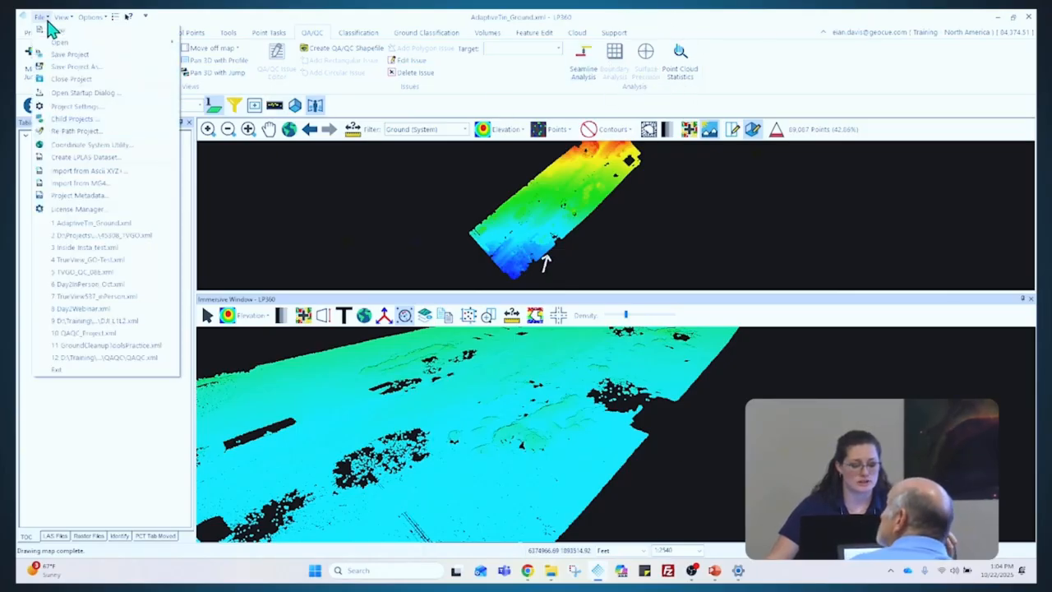
{"action": "left_click", "coordinate": [80, 209]}
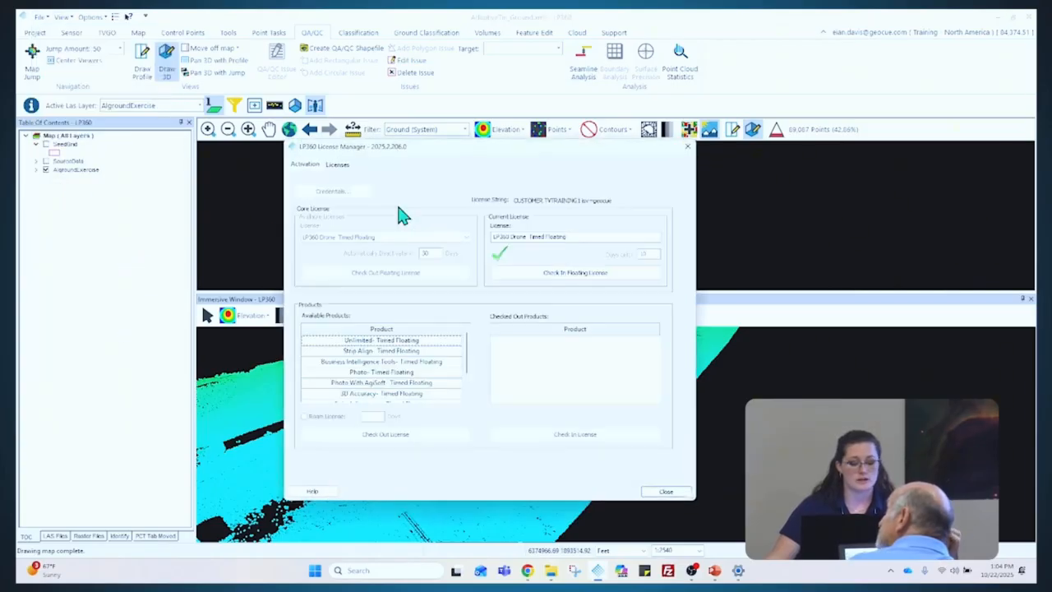
{"action": "left_click", "coordinate": [421, 367]}
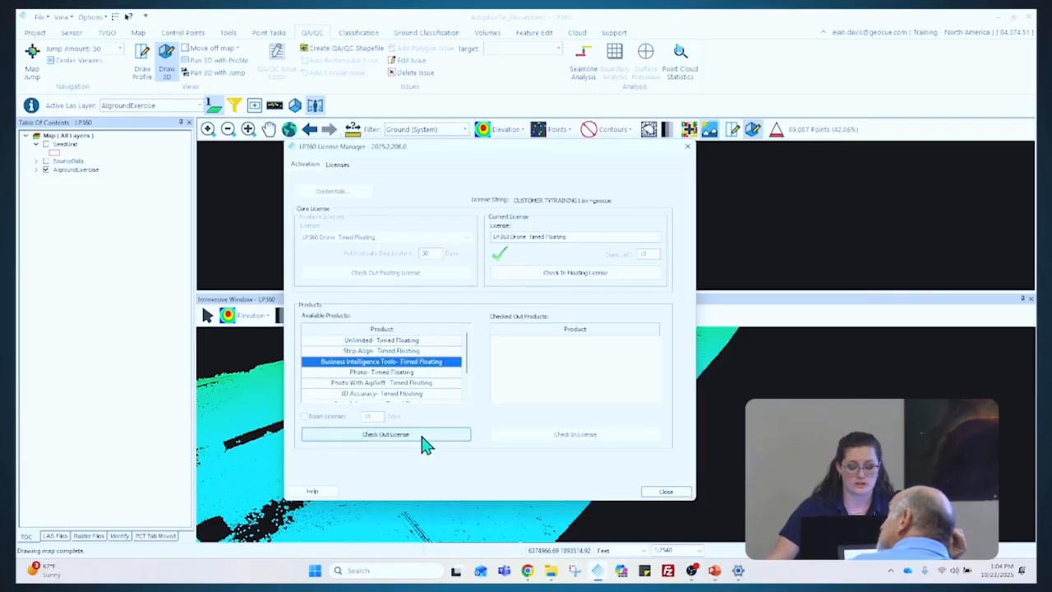
{"action": "left_click", "coordinate": [421, 442]}
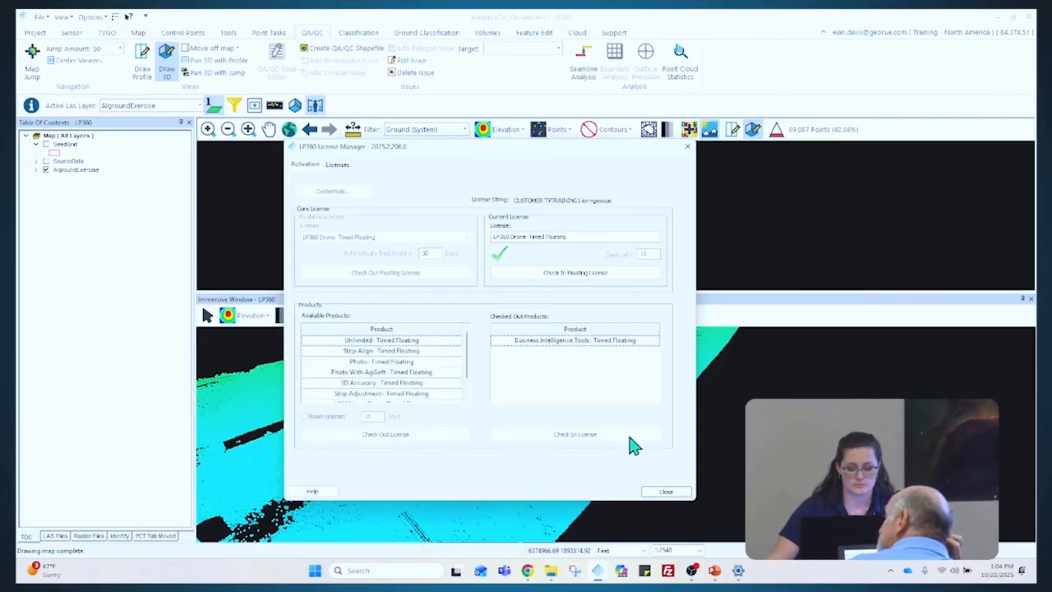
{"action": "left_click", "coordinate": [598, 349]}
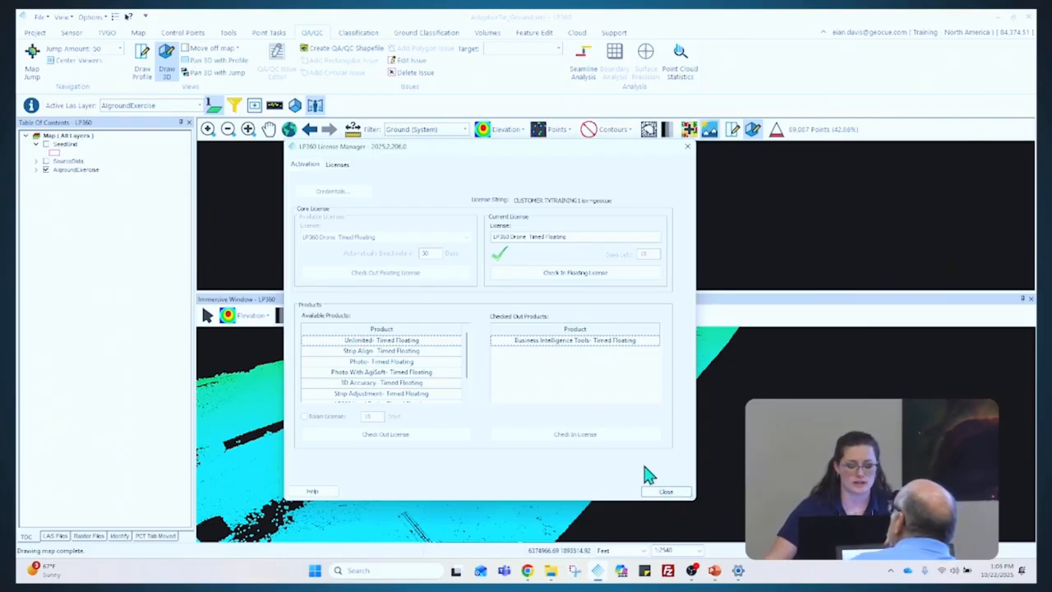
{"action": "scroll", "coordinate": [436, 383], "scroll_direction": "down", "scroll_amount": 1}
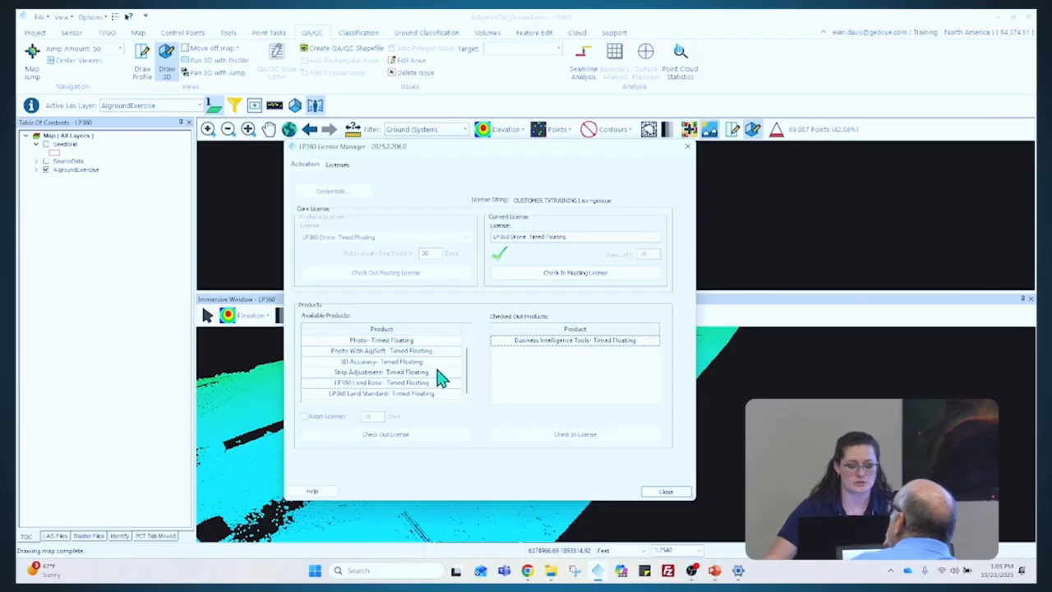
{"action": "left_click", "coordinate": [666, 491]}
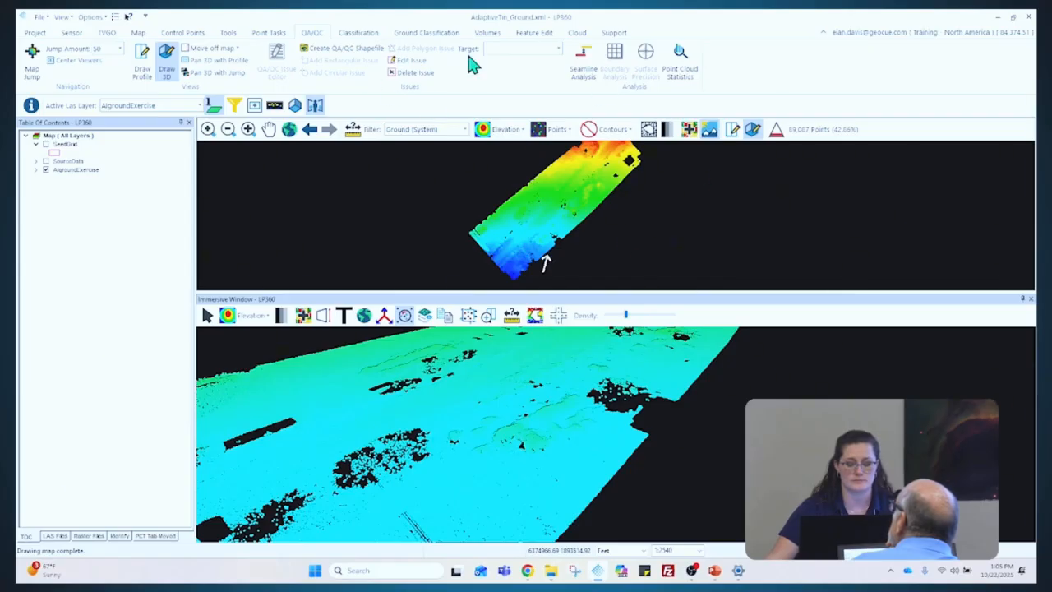
Start the QA/QC Surface Precision analysis for AIgroundExercise and filter its input points to the Ground class only
{"action": "left_click", "coordinate": [34, 32]}
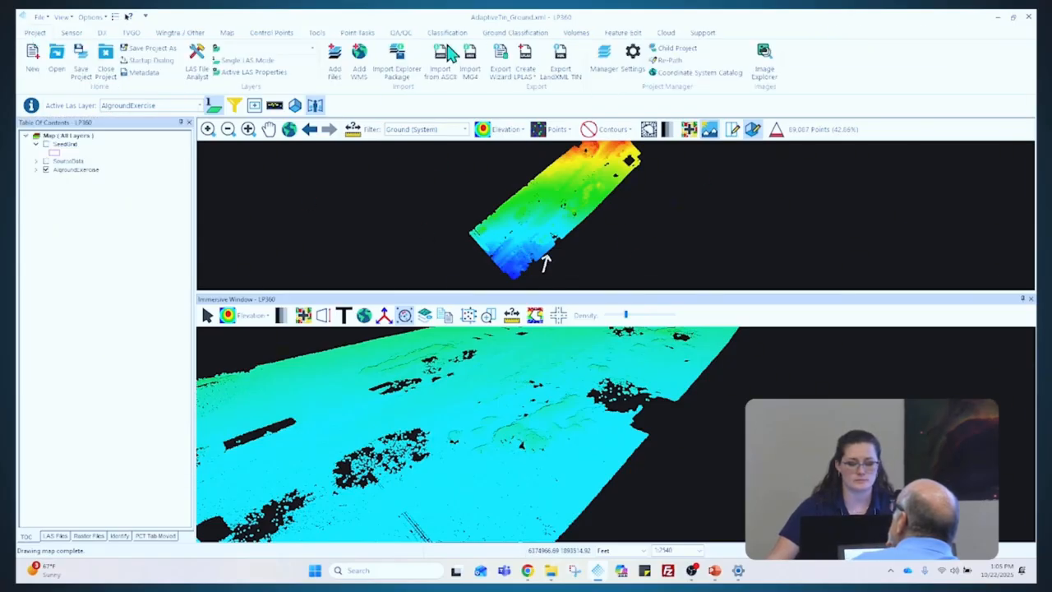
{"action": "left_click", "coordinate": [401, 32]}
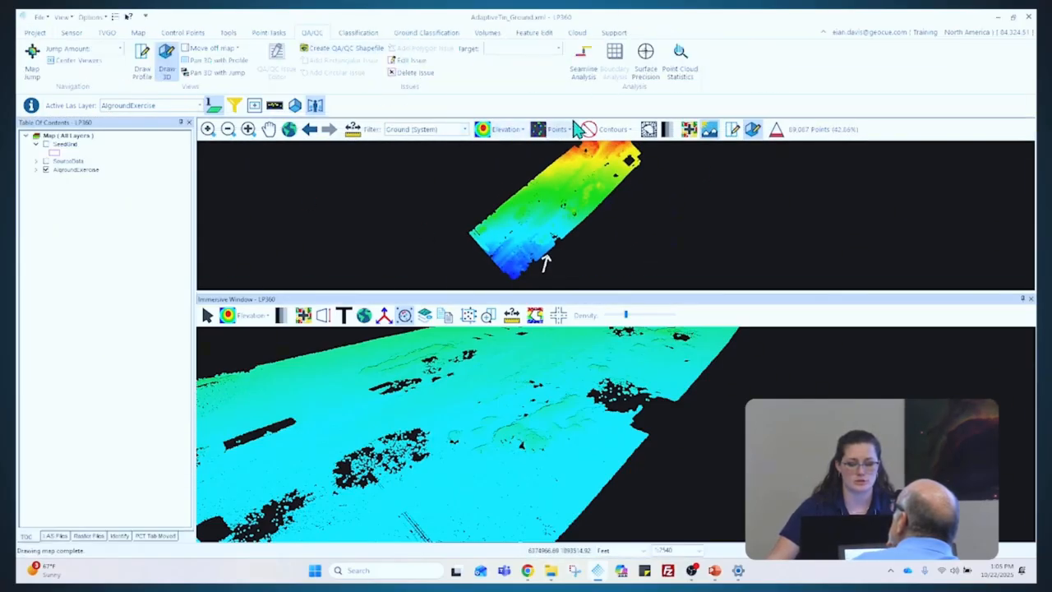
{"action": "left_click", "coordinate": [646, 65]}
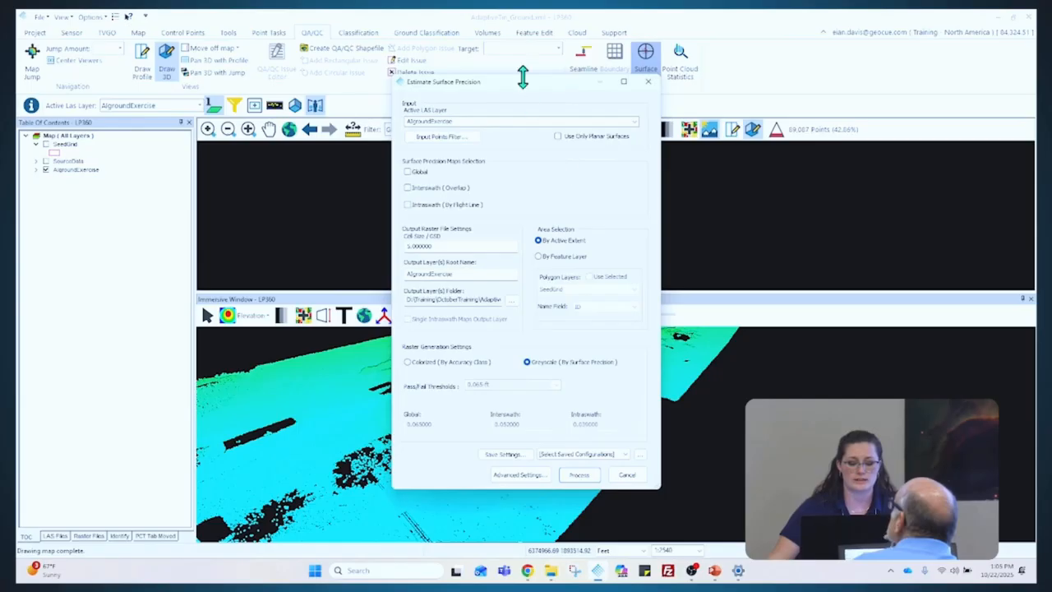
{"action": "left_click_drag", "start_coordinate": [524, 82], "coordinate": [528, 39]}
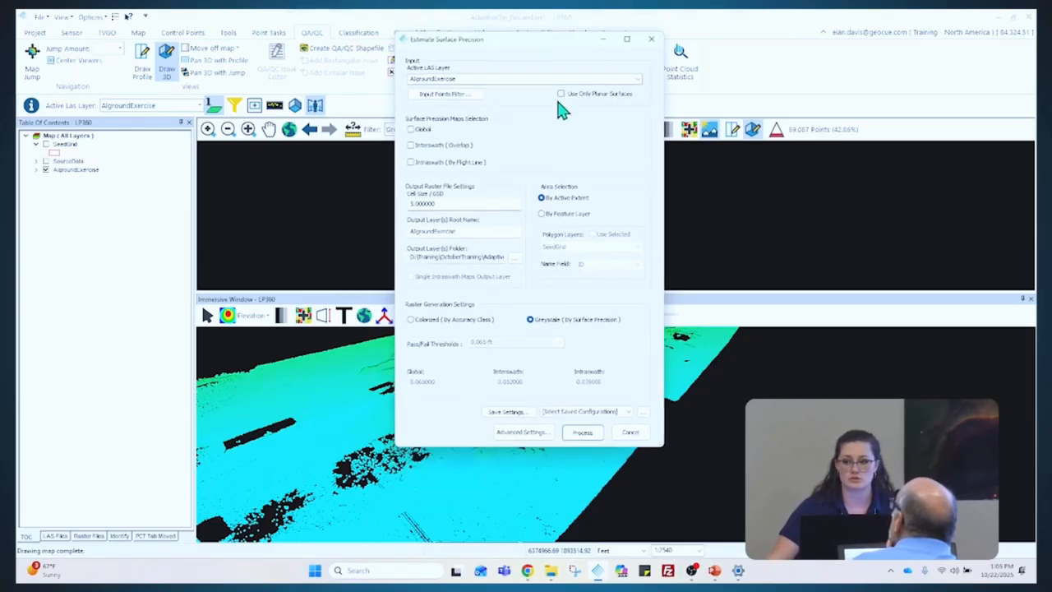
{"action": "left_click", "coordinate": [474, 97]}
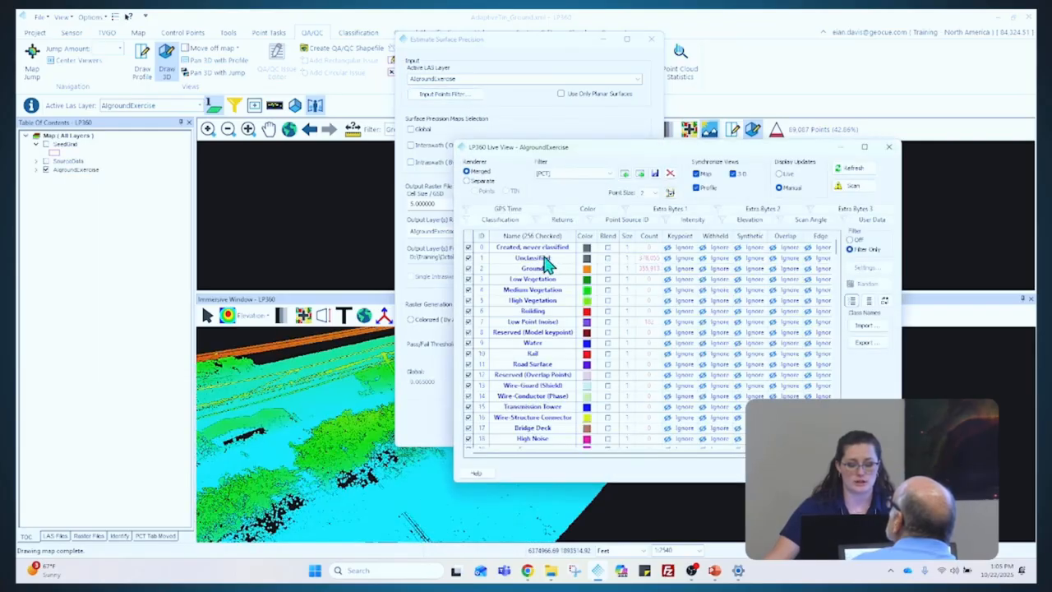
{"action": "left_click", "coordinate": [871, 316]}
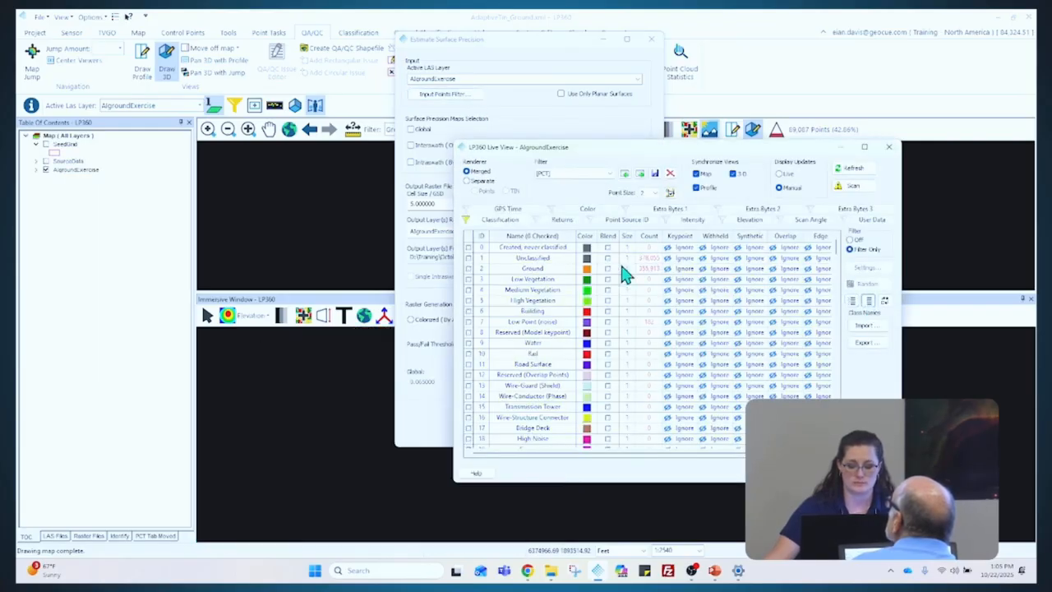
{"action": "left_click", "coordinate": [469, 269]}
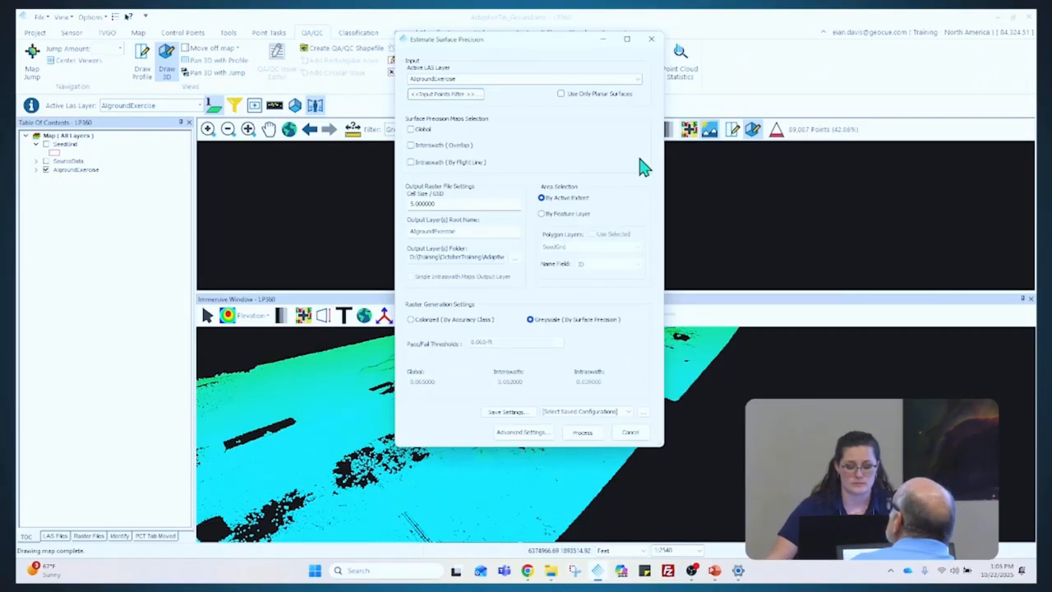
Select the Global precision map, colorized by accuracy class, with a cell size of 3.0
{"action": "left_click", "coordinate": [411, 129]}
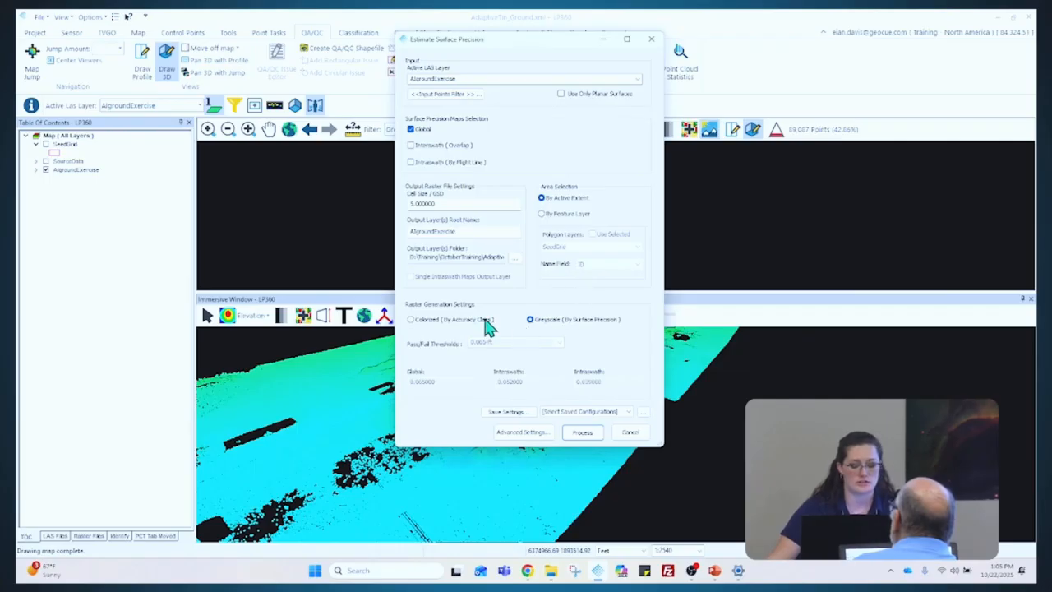
{"action": "left_click", "coordinate": [460, 327]}
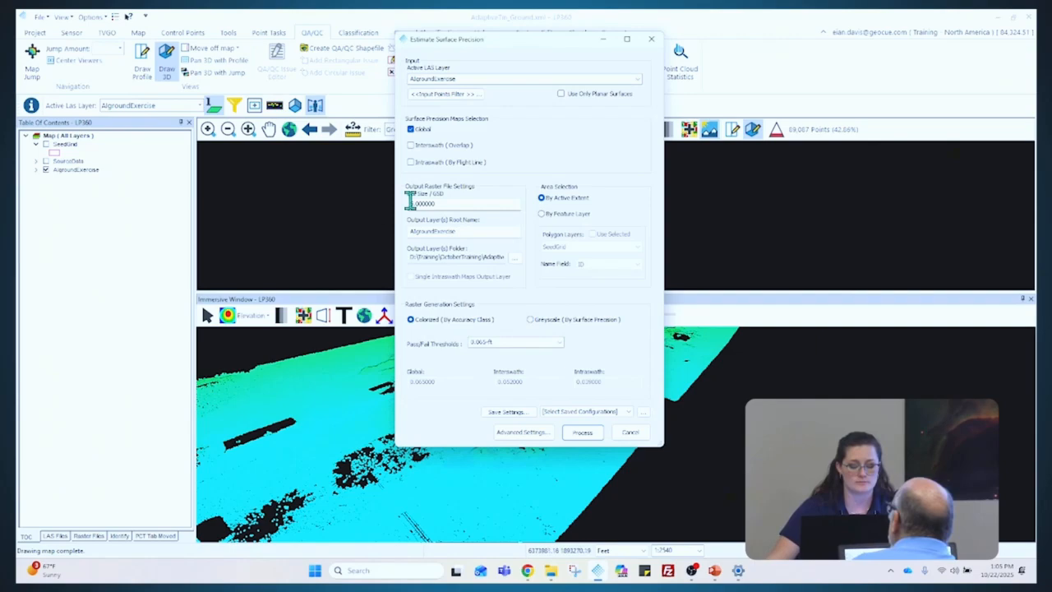
{"action": "left_click", "coordinate": [470, 203]}
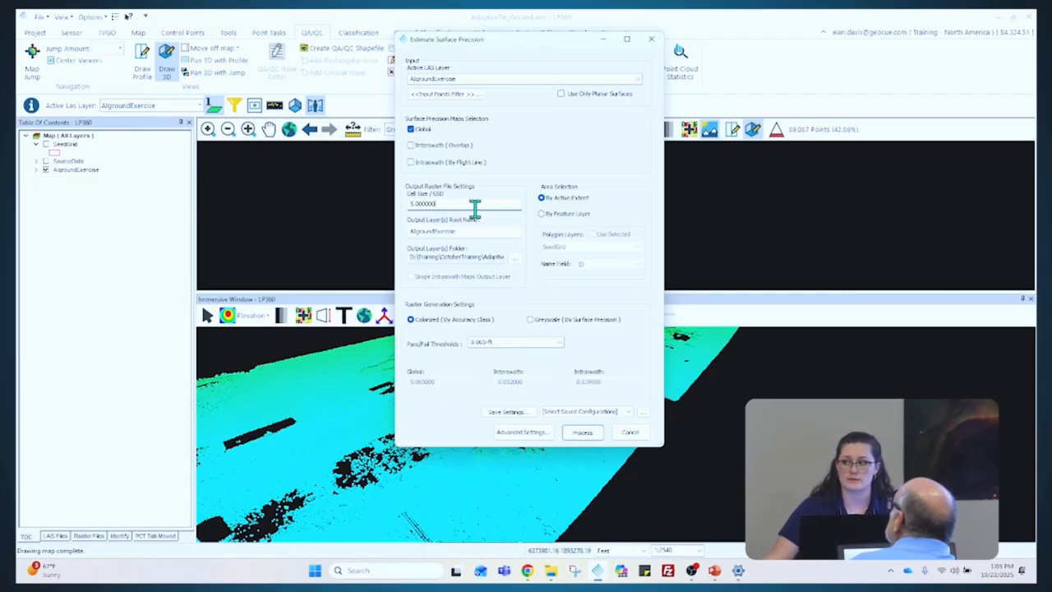
{"action": "left_click_drag", "start_coordinate": [474, 206], "coordinate": [404, 205]}
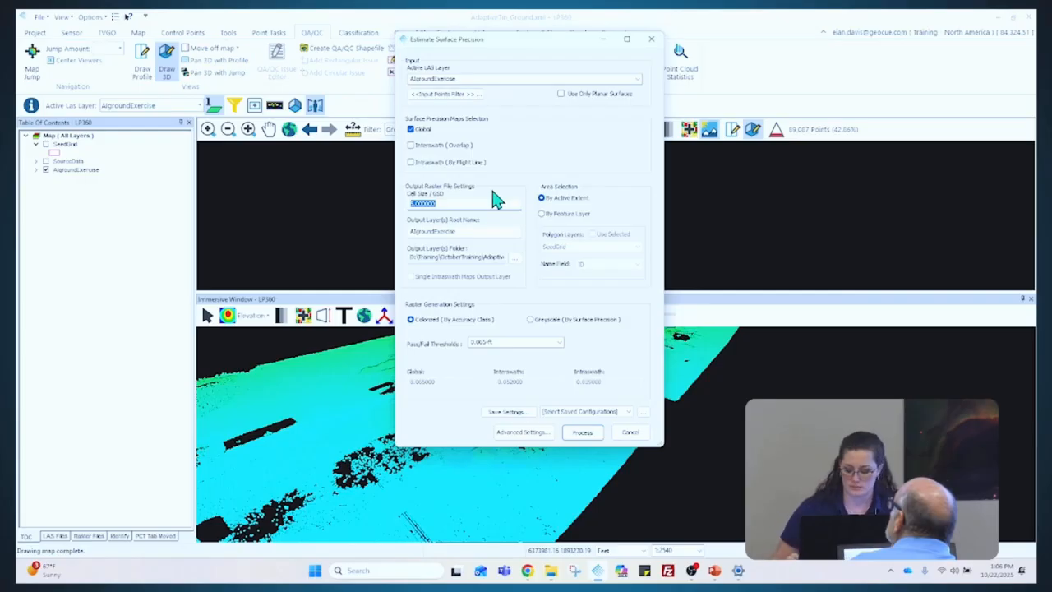
{"action": "type", "text": "1"}
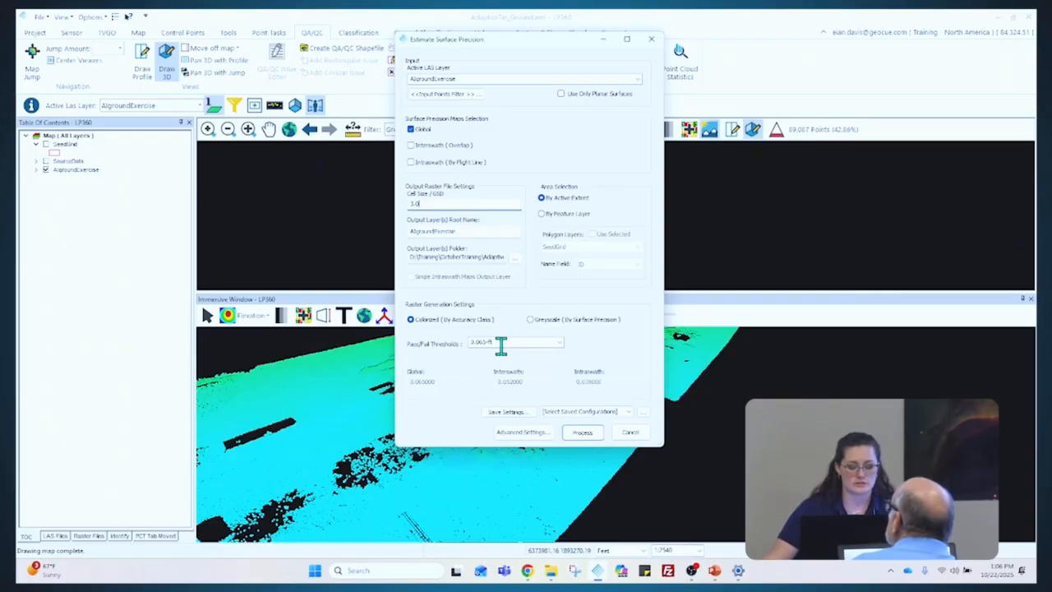
Review the advanced settings for the Global map's color ranges and process the surface precision estimate
{"action": "left_click", "coordinate": [523, 432]}
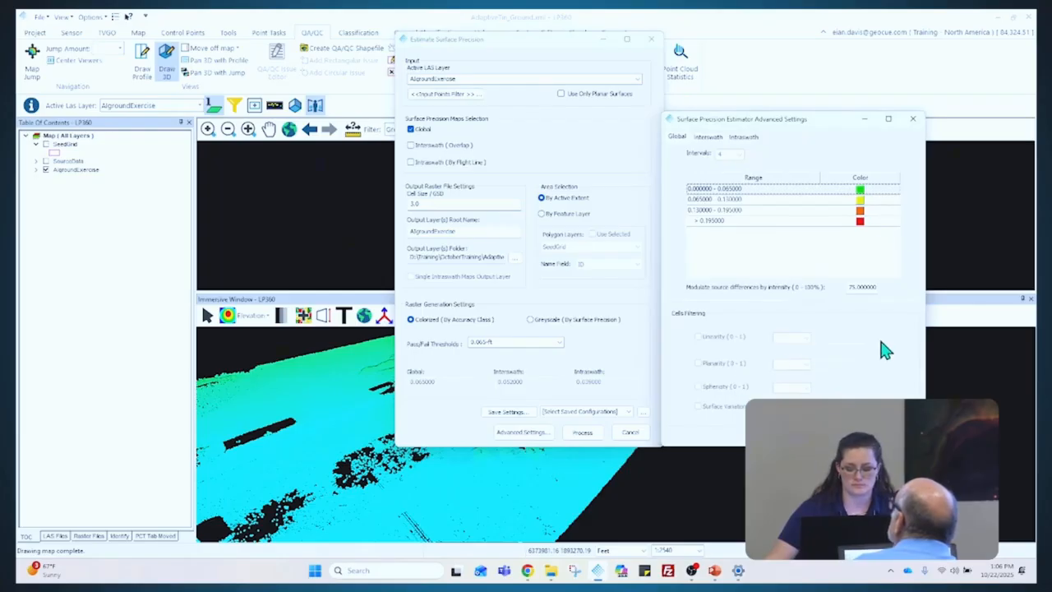
{"action": "left_click", "coordinate": [846, 432]}
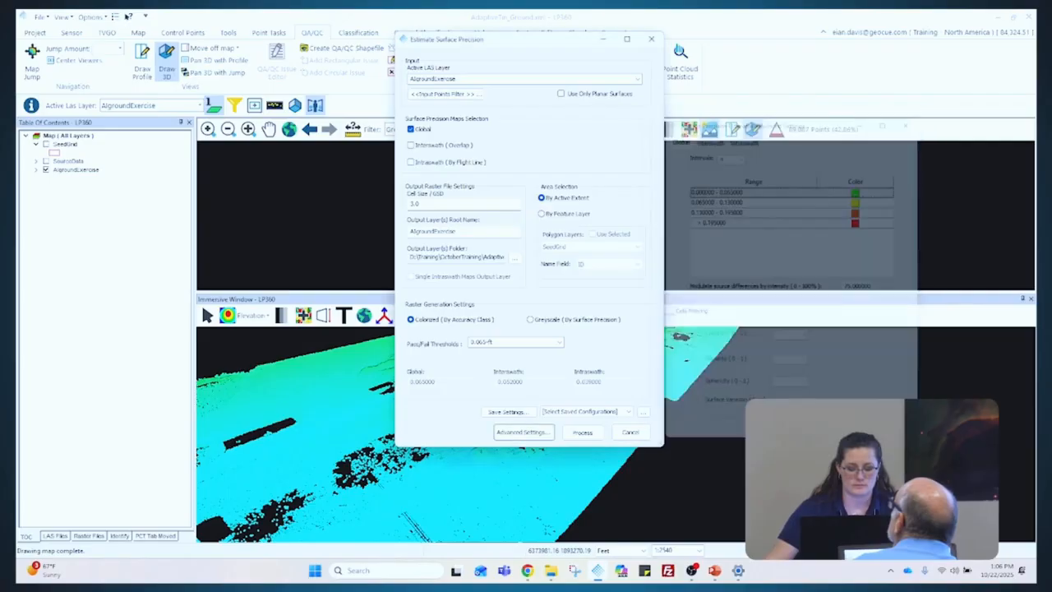
{"action": "left_click", "coordinate": [592, 435]}
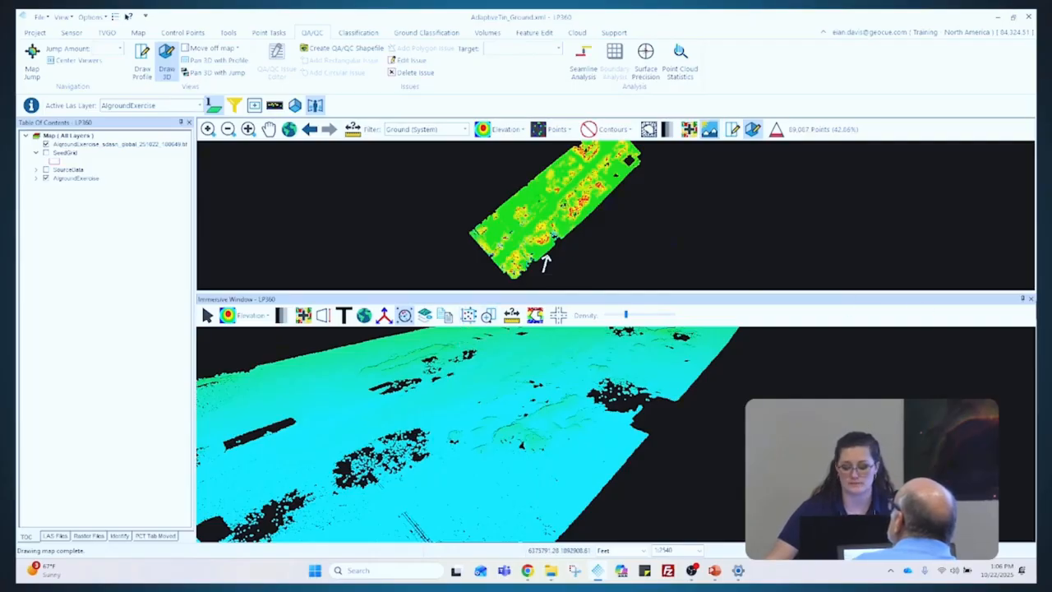
Close the Immersive Window and compare the surface precision raster with the underlying ground elevation by switching the raster's visibility
{"action": "left_click", "coordinate": [1032, 301]}
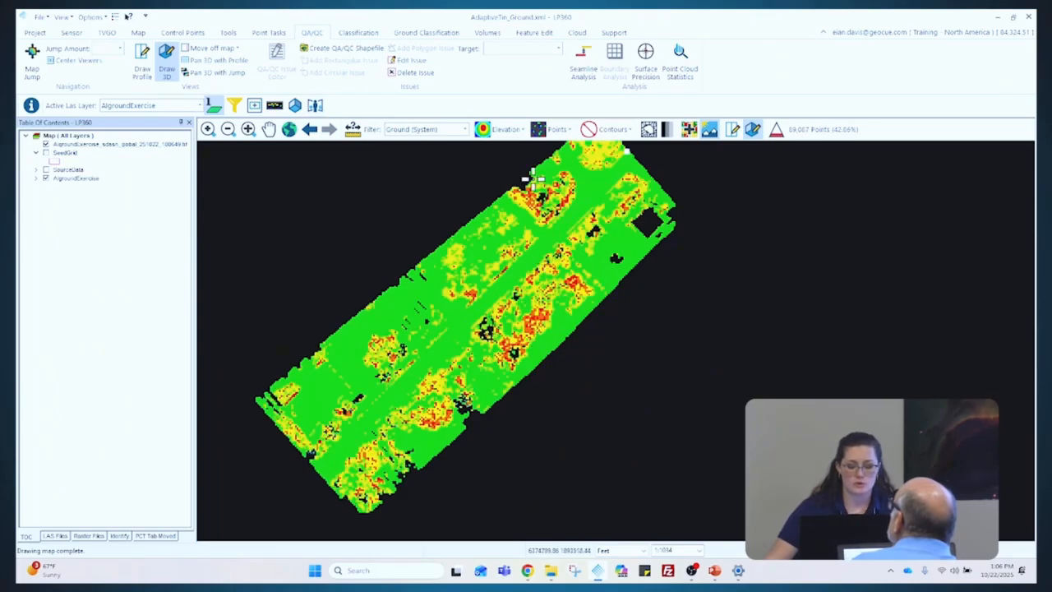
{"action": "scroll", "coordinate": [503, 349], "scroll_direction": "up", "scroll_amount": 2}
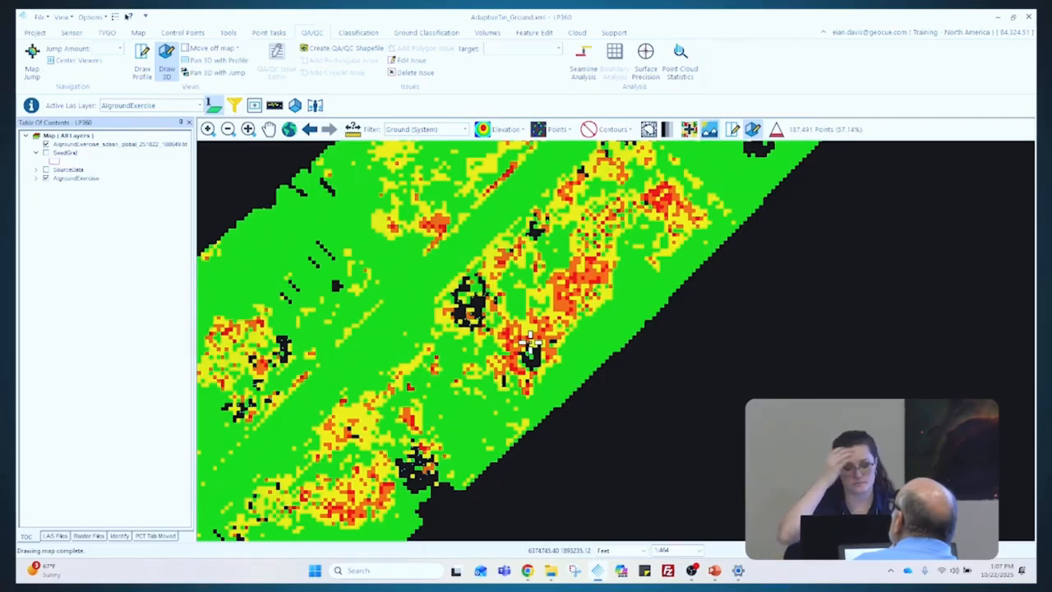
{"action": "left_click", "coordinate": [46, 145]}
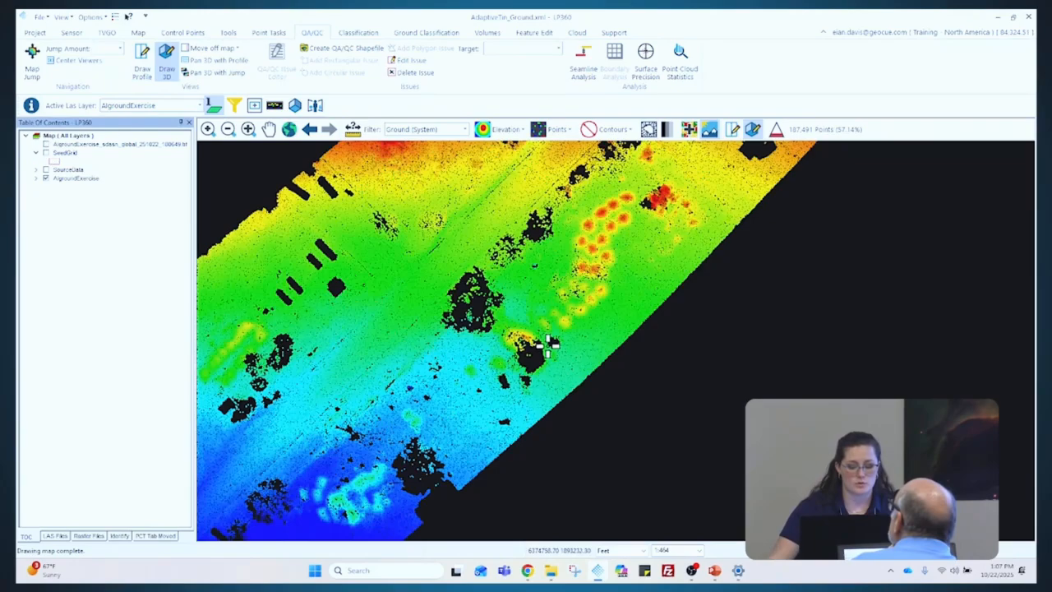
{"action": "left_click", "coordinate": [46, 144]}
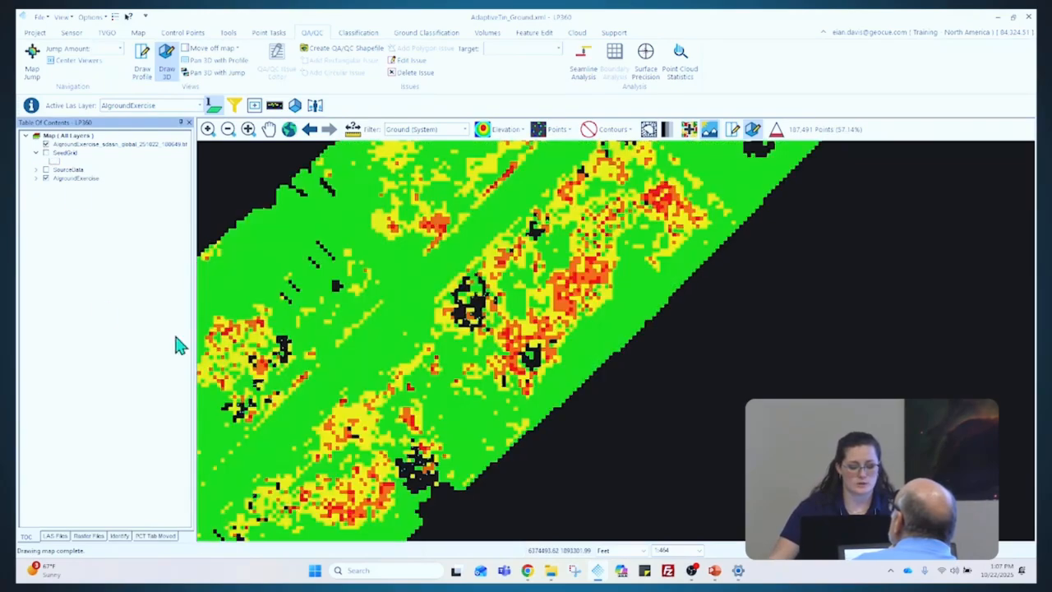
{"action": "scroll", "coordinate": [575, 348], "scroll_direction": "up", "scroll_amount": 2}
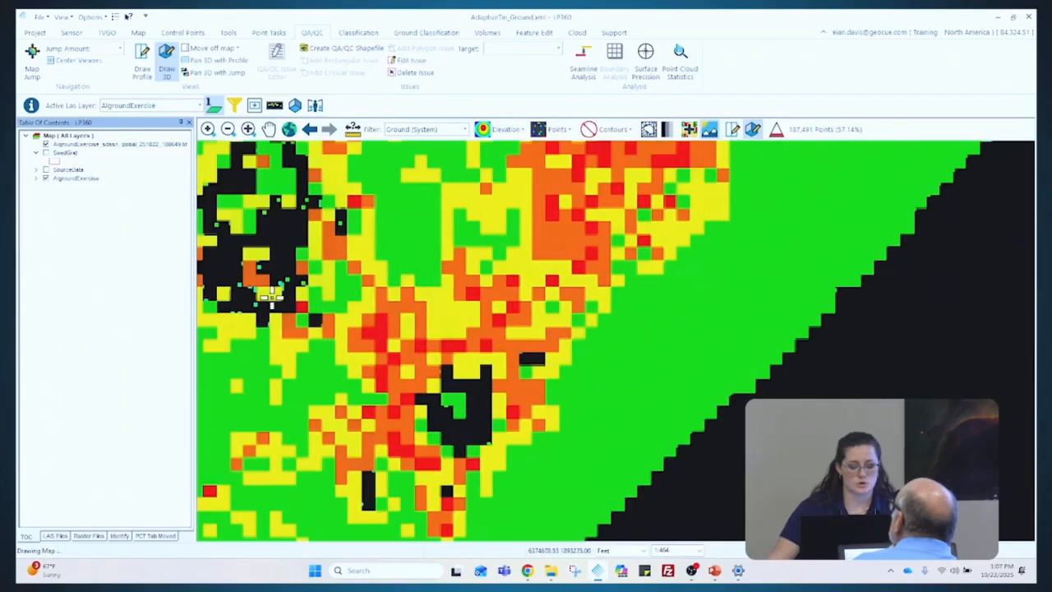
Hide the surface precision raster and open a 3D view of the area around the red mound and adjacent void
{"action": "left_click", "coordinate": [47, 146]}
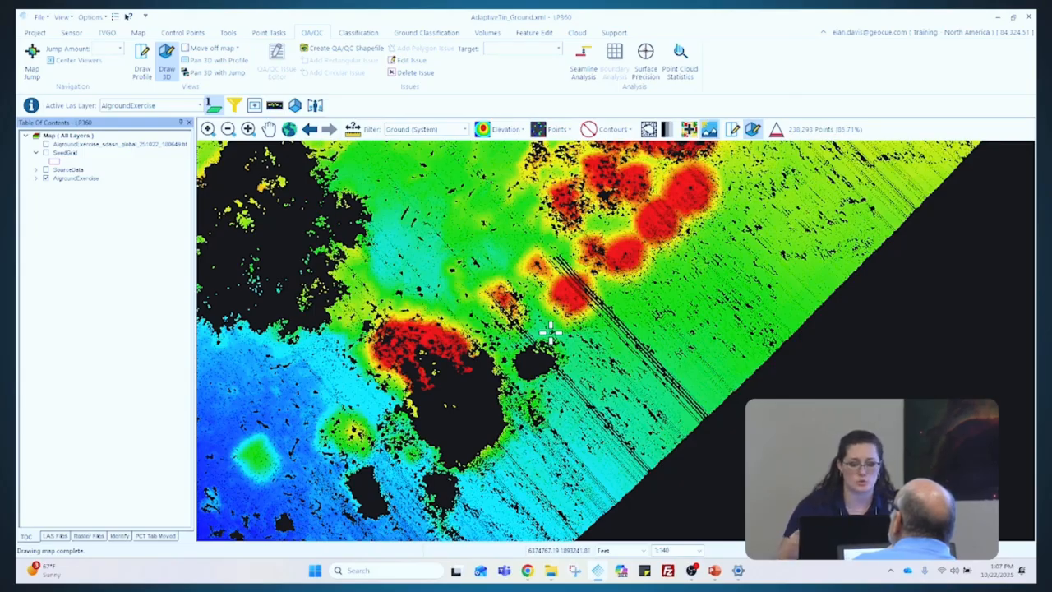
{"action": "left_click", "coordinate": [751, 133]}
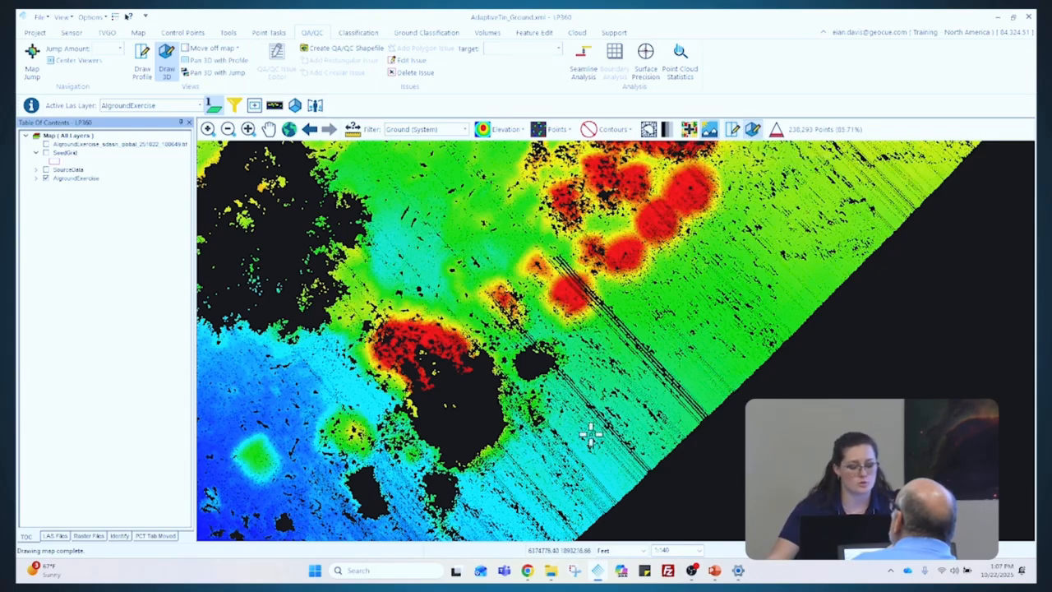
{"action": "left_click_drag", "start_coordinate": [328, 521], "coordinate": [587, 284]}
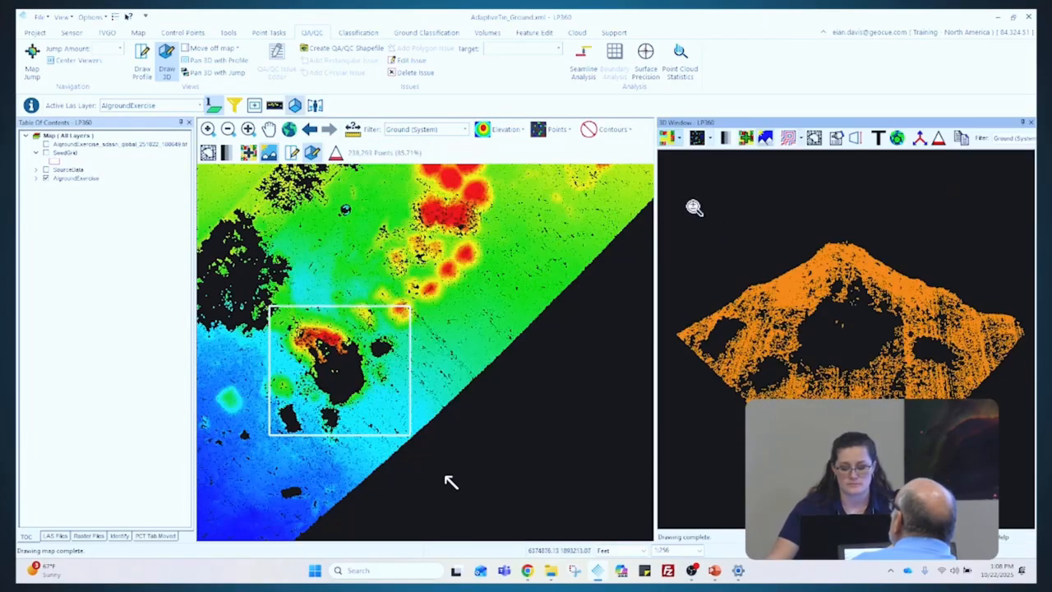
Set the point filter to All Points (System) to inspect the mound and void, and close the 3D view
{"action": "left_click", "coordinate": [1014, 139]}
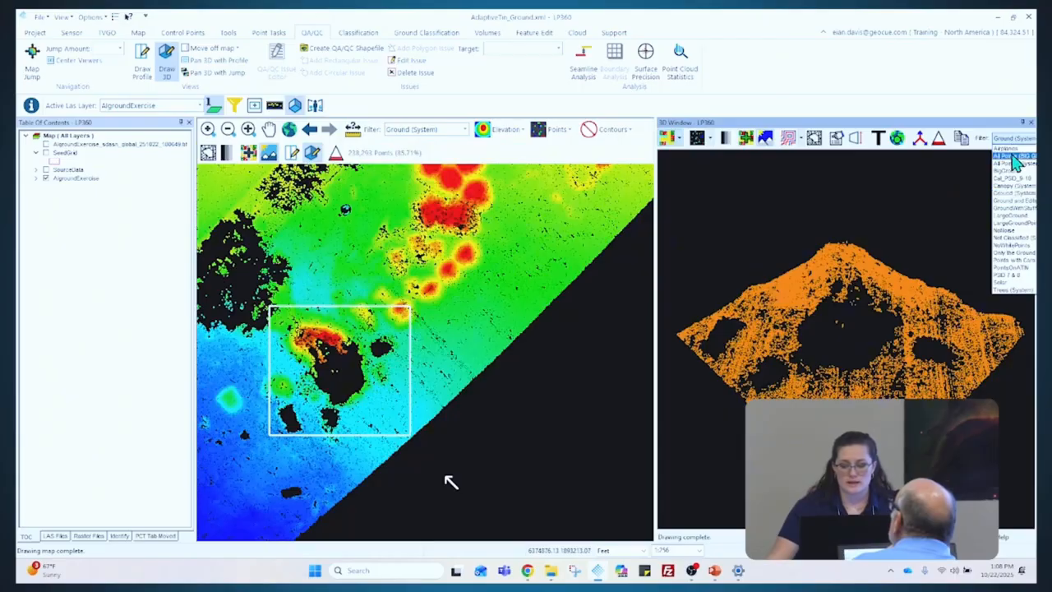
{"action": "left_click", "coordinate": [1014, 157]}
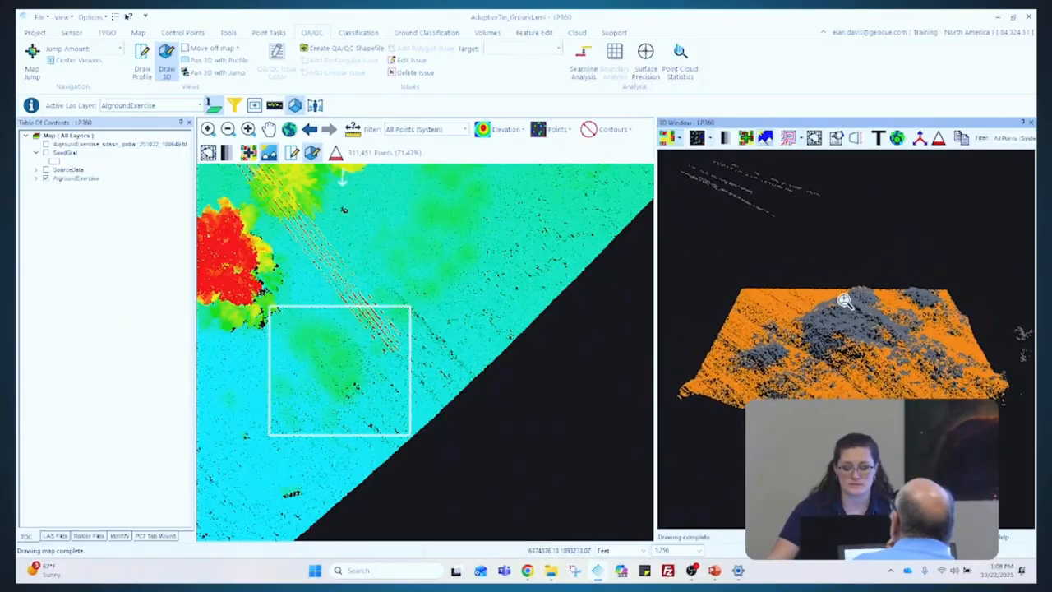
{"action": "left_click", "coordinate": [1031, 122]}
Color the map's points by classification instead of elevation
{"action": "scroll", "coordinate": [535, 317], "scroll_direction": "down", "scroll_amount": 3}
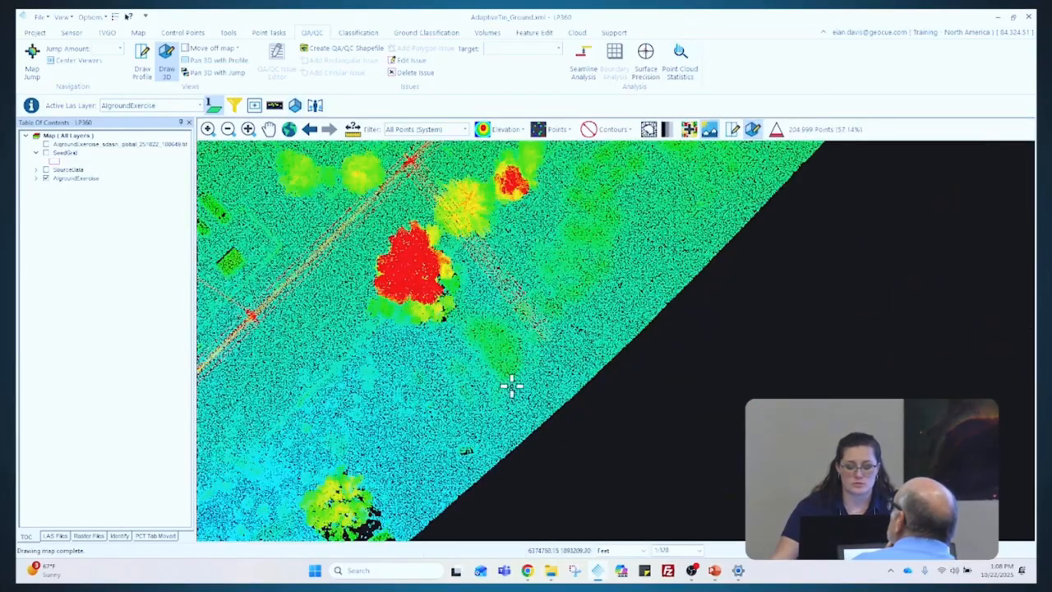
{"action": "scroll", "coordinate": [443, 297], "scroll_direction": "down", "scroll_amount": 1}
{"action": "left_click", "coordinate": [515, 129]}
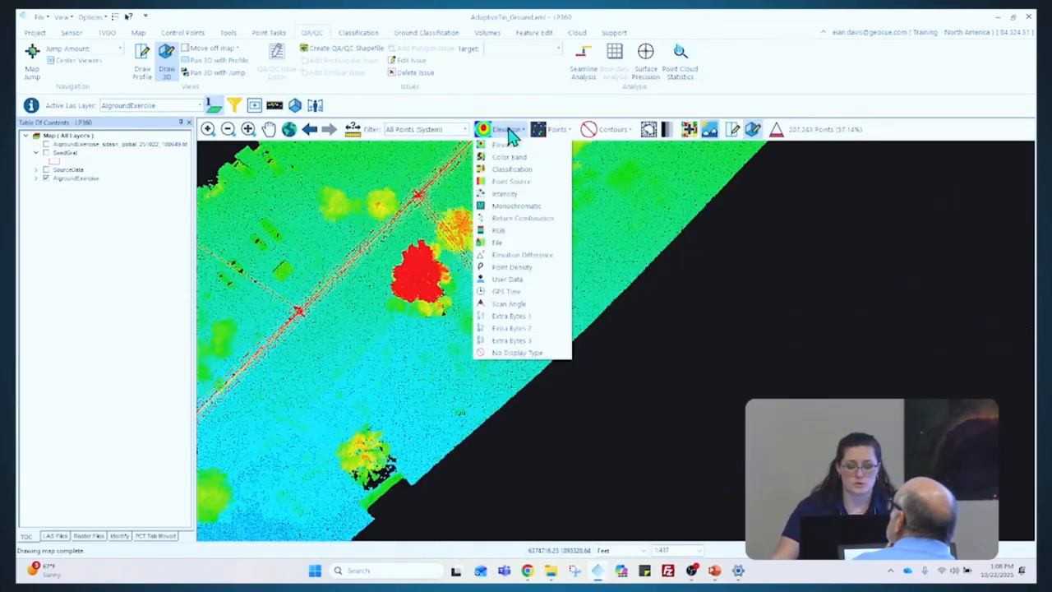
{"action": "left_click", "coordinate": [511, 170]}
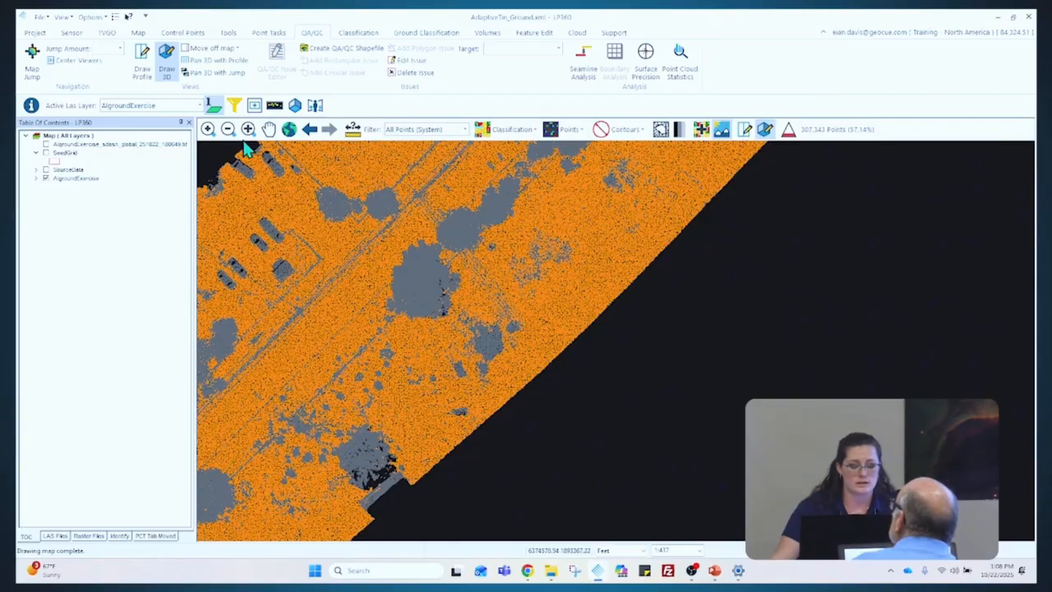
Open the Immersive Window on the corridor's lower end, color it by classification, and enlarge it over the map
{"action": "left_click", "coordinate": [268, 129]}
{"action": "left_click_drag", "start_coordinate": [339, 272], "coordinate": [444, 183]}
{"action": "left_click_drag", "start_coordinate": [376, 319], "coordinate": [457, 271]}
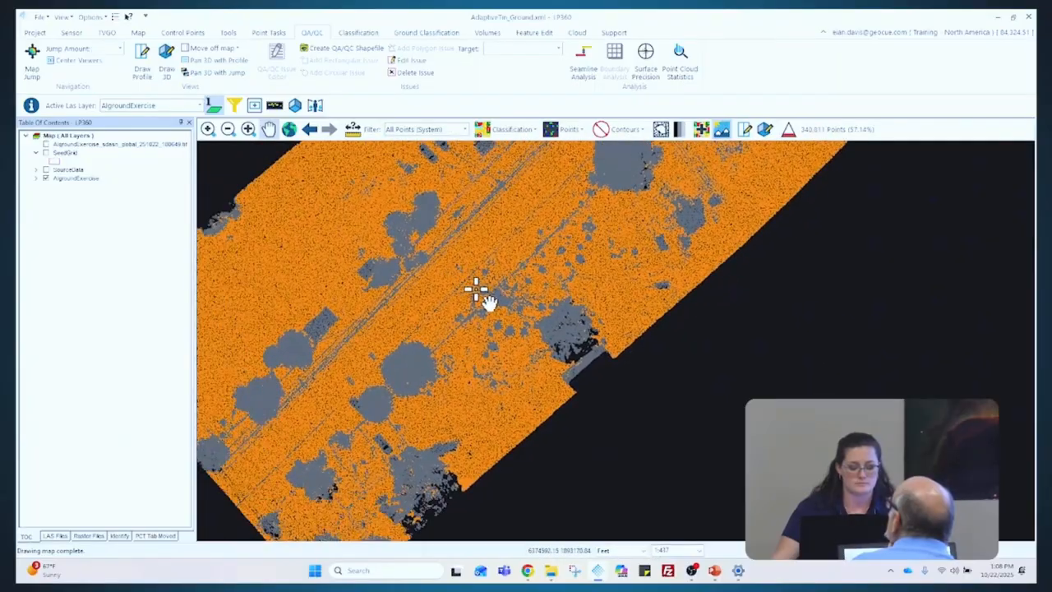
{"action": "left_click", "coordinate": [317, 107]}
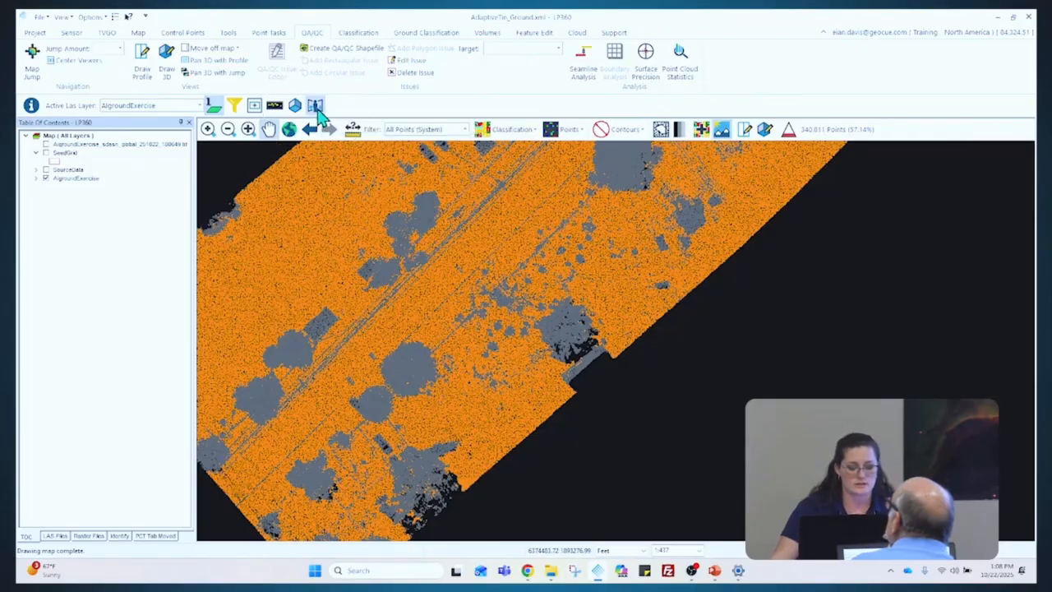
{"action": "left_click", "coordinate": [250, 316]}
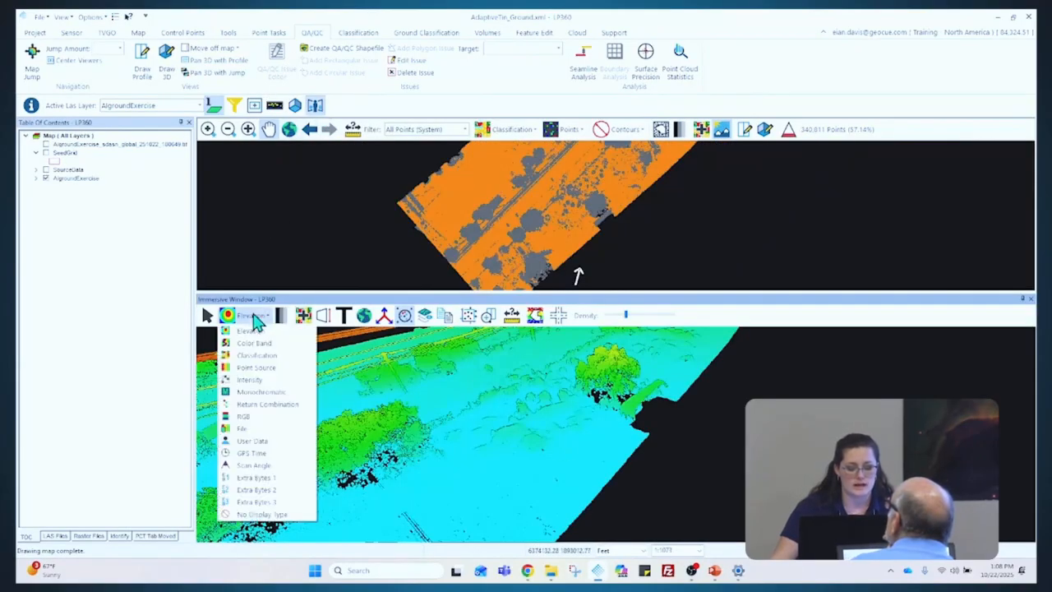
{"action": "left_click", "coordinate": [268, 363]}
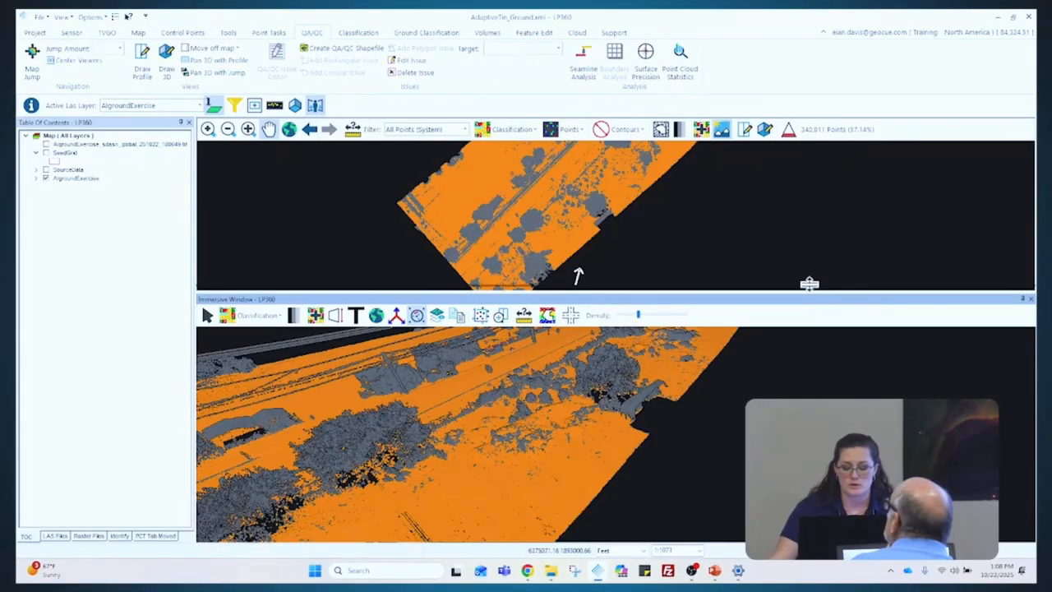
{"action": "left_click_drag", "start_coordinate": [810, 283], "coordinate": [781, 193]}
Examine the classification around the mounds, the voids beneath the trees, and the linear strips beside the power-line corridor
{"action": "mouse_move", "coordinate": [539, 395]}
{"action": "left_mouse_down"}
{"action": "mouse_move", "coordinate": [414, 353]}
{"action": "mouse_move", "coordinate": [559, 389]}
{"action": "mouse_move", "coordinate": [557, 365]}
{"action": "mouse_move", "coordinate": [488, 383]}
{"action": "mouse_move", "coordinate": [531, 418]}
{"action": "mouse_move", "coordinate": [556, 398]}
{"action": "mouse_move", "coordinate": [594, 394]}
{"action": "mouse_move", "coordinate": [655, 409]}
{"action": "mouse_move", "coordinate": [508, 411]}
{"action": "mouse_move", "coordinate": [517, 387]}
{"action": "mouse_move", "coordinate": [419, 433]}
{"action": "mouse_move", "coordinate": [403, 482]}
{"action": "mouse_move", "coordinate": [462, 463]}
{"action": "mouse_move", "coordinate": [347, 408]}
{"action": "mouse_move", "coordinate": [376, 391]}
{"action": "mouse_move", "coordinate": [499, 378]}
{"action": "mouse_move", "coordinate": [545, 392]}
{"action": "left_mouse_up"}
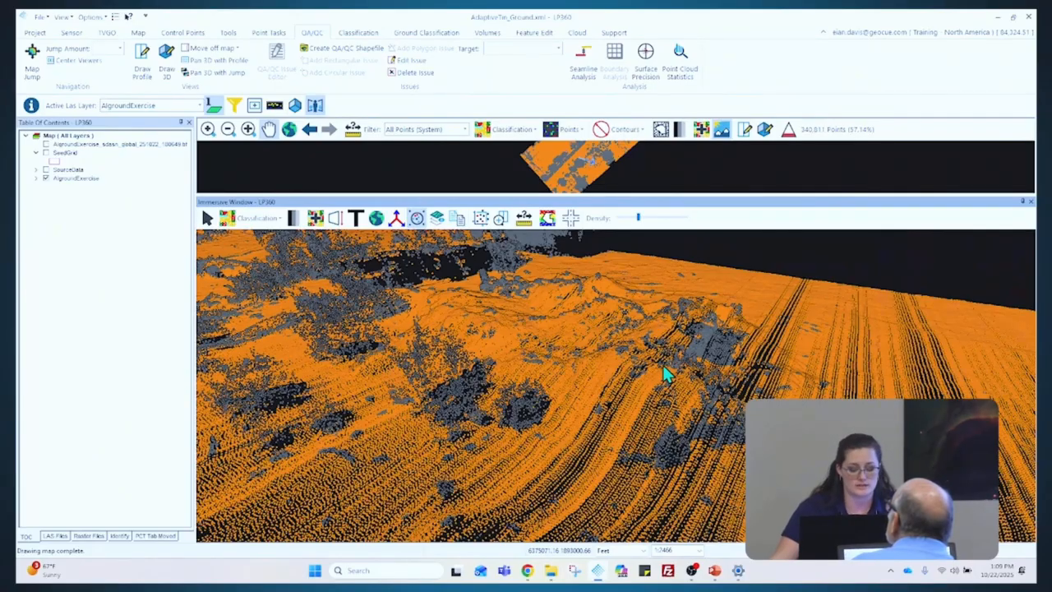
{"action": "mouse_move", "coordinate": [503, 344]}
{"action": "left_mouse_down"}
{"action": "mouse_move", "coordinate": [511, 355]}
{"action": "mouse_move", "coordinate": [494, 343]}
{"action": "mouse_move", "coordinate": [589, 405]}
{"action": "left_mouse_up"}
{"action": "left_click_drag", "start_coordinate": [589, 410], "coordinate": [563, 486]}
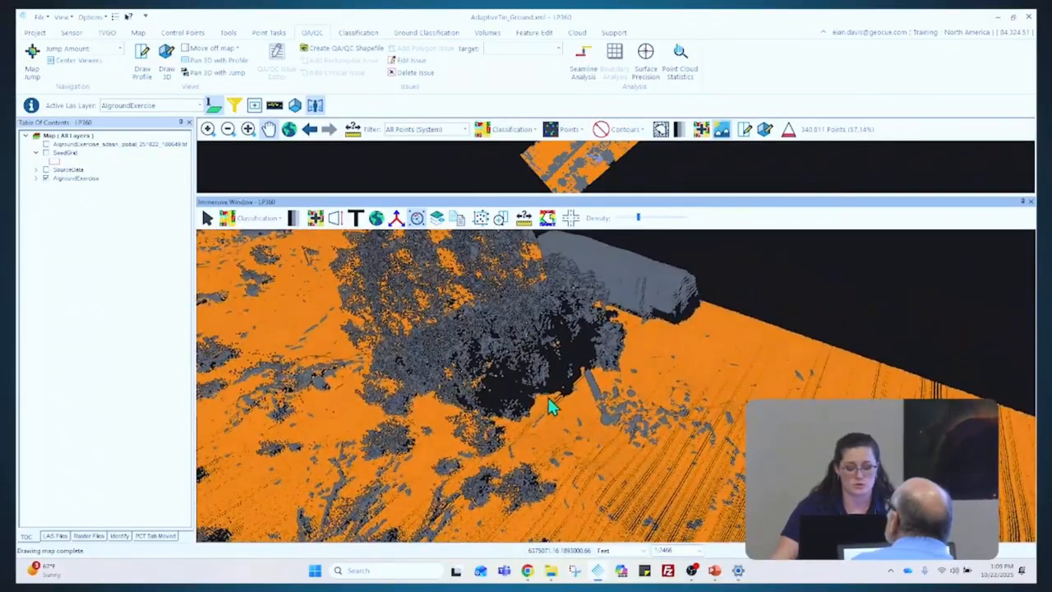
{"action": "left_click_drag", "start_coordinate": [550, 403], "coordinate": [616, 361]}
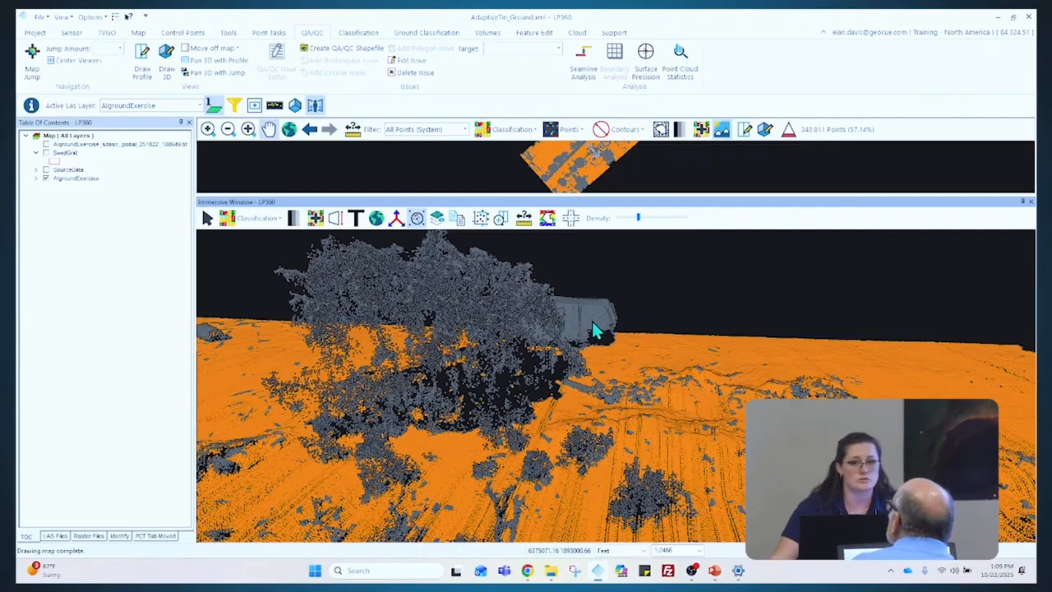
{"action": "left_click_drag", "start_coordinate": [566, 369], "coordinate": [585, 381]}
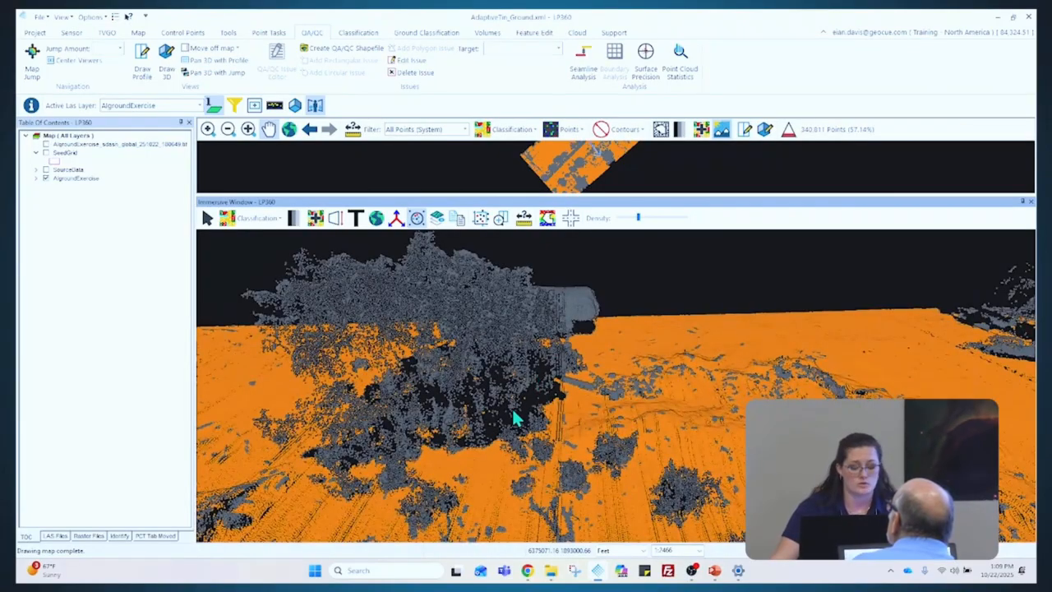
{"action": "left_click_drag", "start_coordinate": [515, 418], "coordinate": [504, 469]}
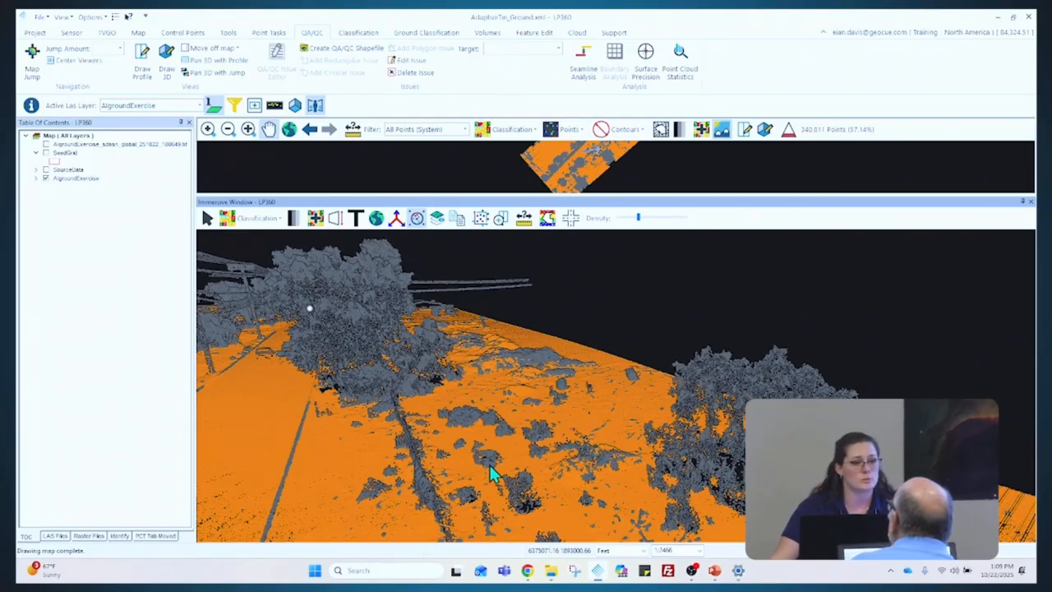
{"action": "left_click_drag", "start_coordinate": [436, 373], "coordinate": [446, 428]}
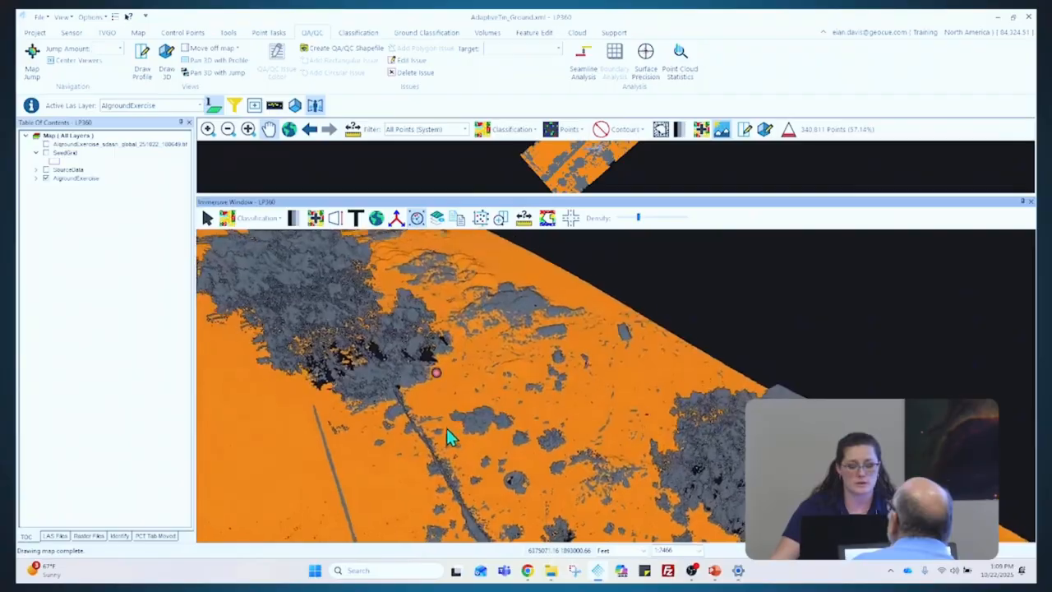
{"action": "mouse_move", "coordinate": [335, 416]}
{"action": "middle_mouse_down"}
{"action": "mouse_move", "coordinate": [526, 429]}
{"action": "mouse_move", "coordinate": [546, 412]}
{"action": "mouse_move", "coordinate": [538, 416]}
{"action": "middle_mouse_up"}
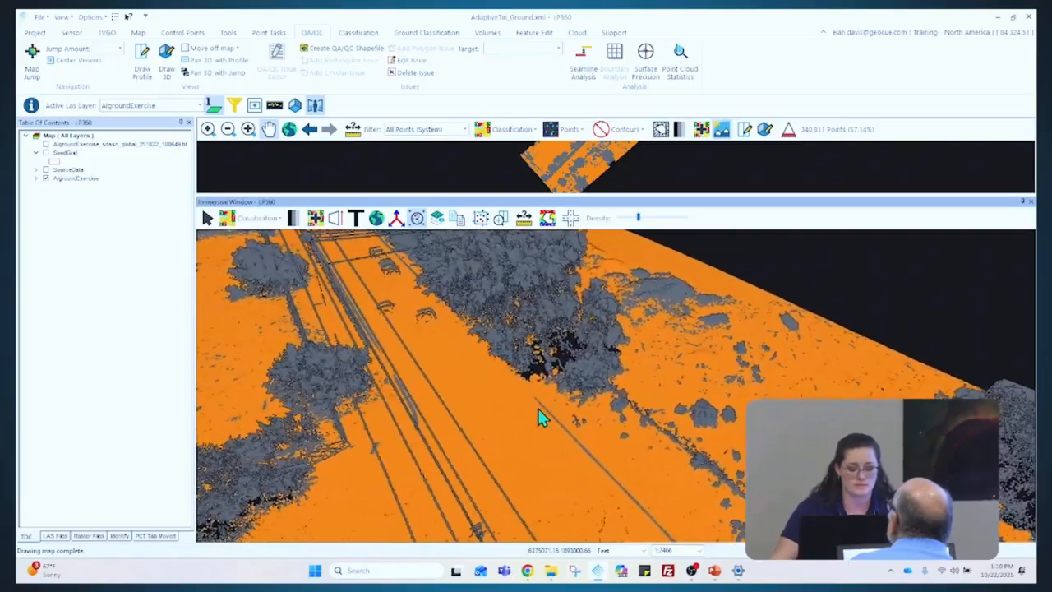
{"action": "mouse_move", "coordinate": [386, 440]}
{"action": "left_mouse_down"}
{"action": "mouse_move", "coordinate": [418, 429]}
{"action": "mouse_move", "coordinate": [338, 423]}
{"action": "left_mouse_up"}
{"action": "scroll", "coordinate": [393, 422], "scroll_direction": "up", "scroll_amount": 6}
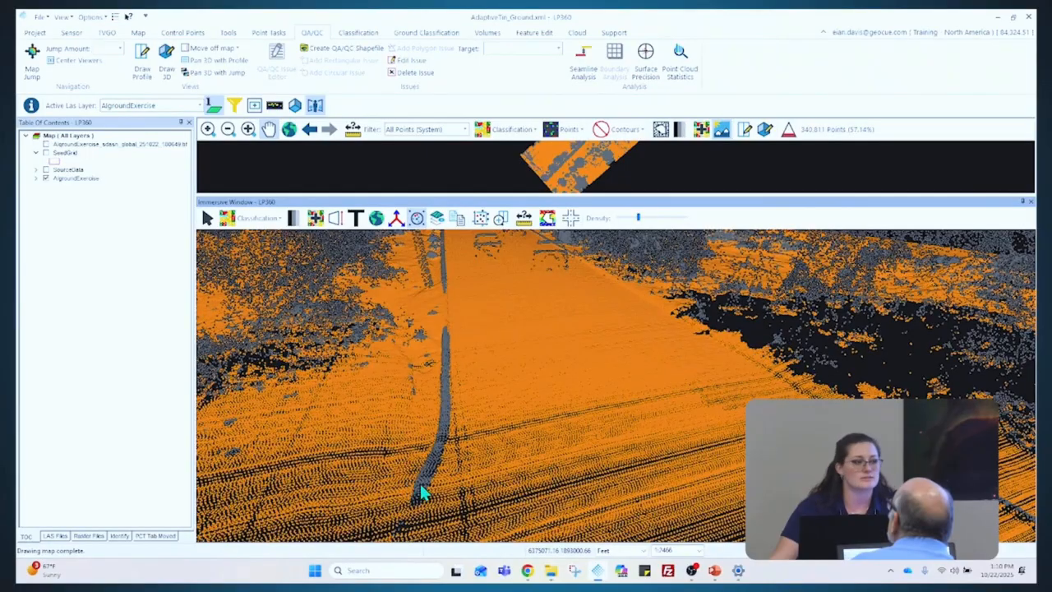
{"action": "mouse_move", "coordinate": [448, 485]}
{"action": "left_mouse_down"}
{"action": "mouse_move", "coordinate": [453, 443]}
{"action": "mouse_move", "coordinate": [530, 456]}
{"action": "mouse_move", "coordinate": [493, 469]}
{"action": "left_mouse_up"}
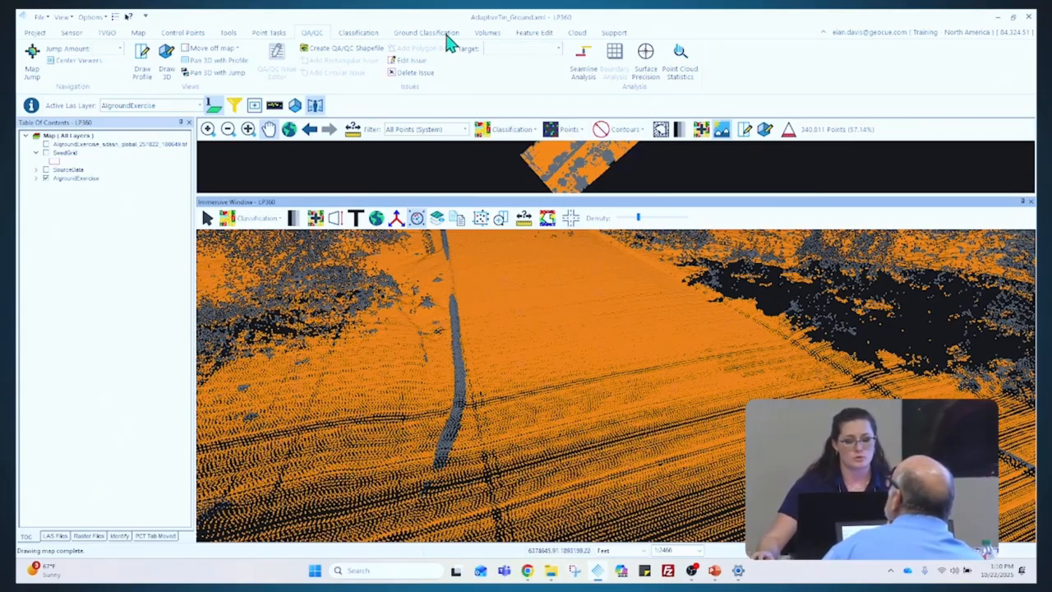
Open the Ground Cleaning dialog and move it clear of the immersive point cloud
{"action": "key", "text": "ctrl"}
{"action": "key", "text": "ctrl"}
{"action": "key", "text": "ctrl"}
{"action": "key", "text": "ctrl"}
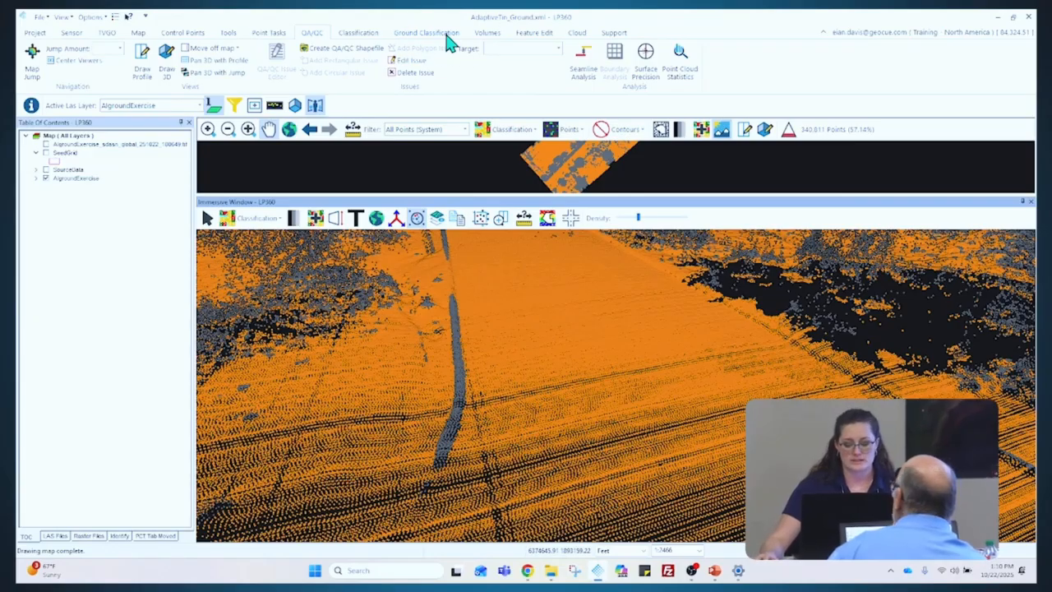
{"action": "key", "text": "ctrl"}
{"action": "left_click", "coordinate": [448, 34]}
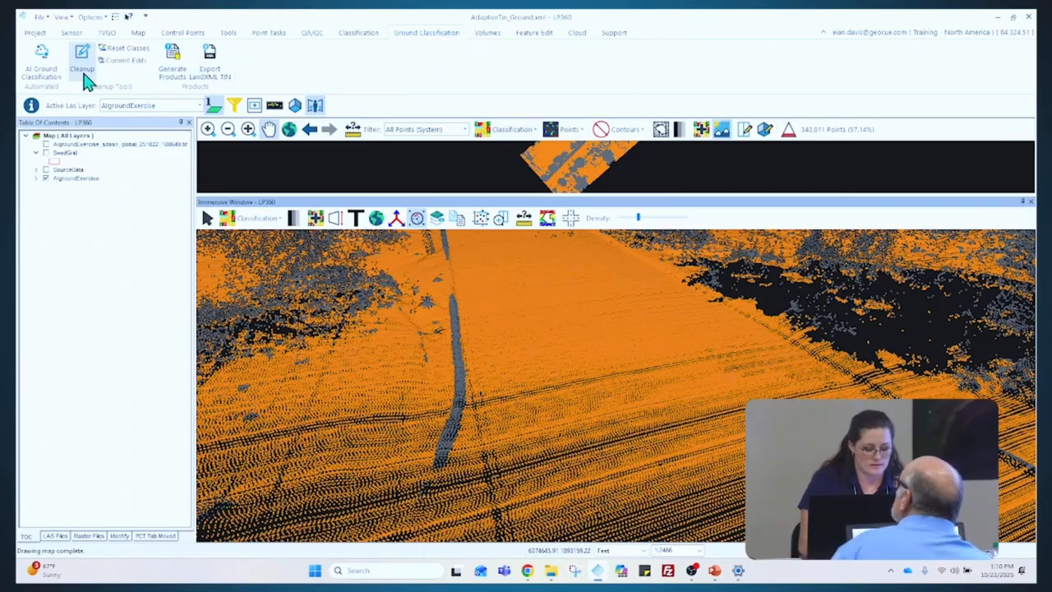
{"action": "key", "text": "ctrl"}
{"action": "key", "text": "ctrl"}
{"action": "key", "text": "ctrl"}
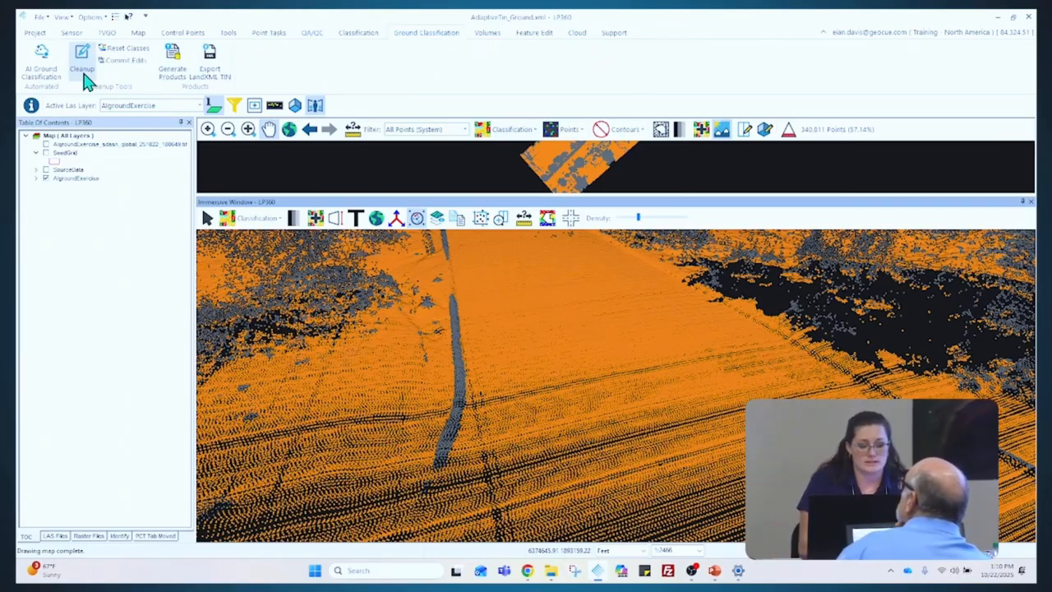
{"action": "key", "text": "ctrl"}
{"action": "key", "text": "ctrl"}
{"action": "key", "text": "ctrl"}
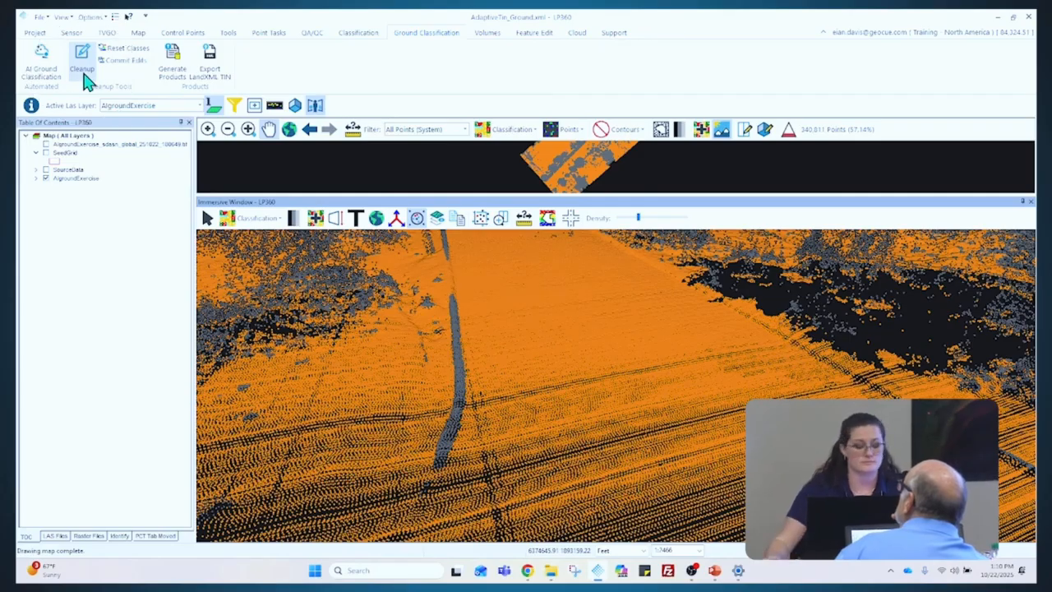
{"action": "left_click", "coordinate": [87, 80]}
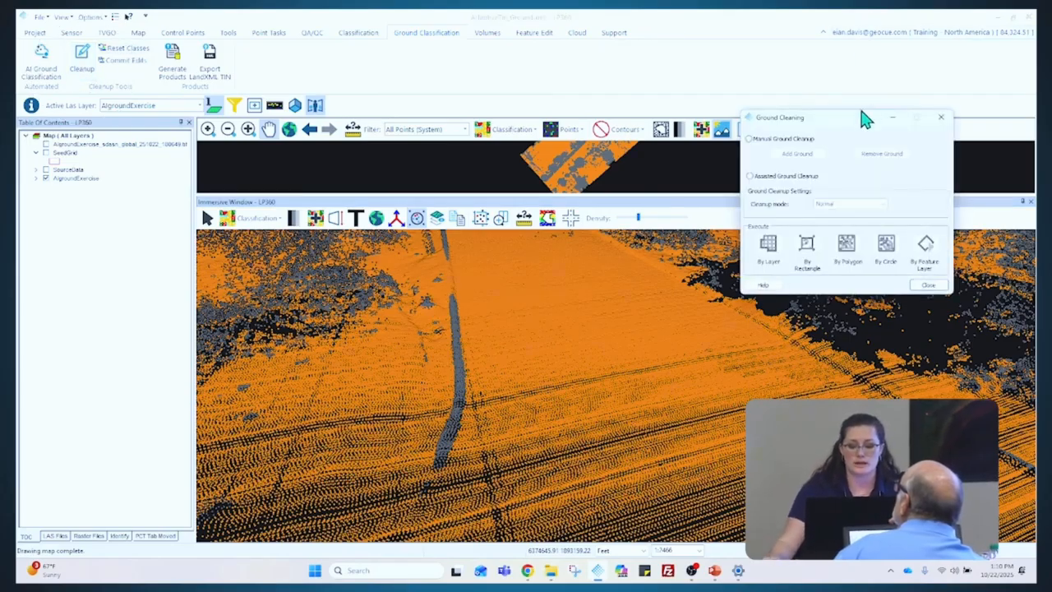
{"action": "left_click_drag", "start_coordinate": [864, 117], "coordinate": [798, 42]}
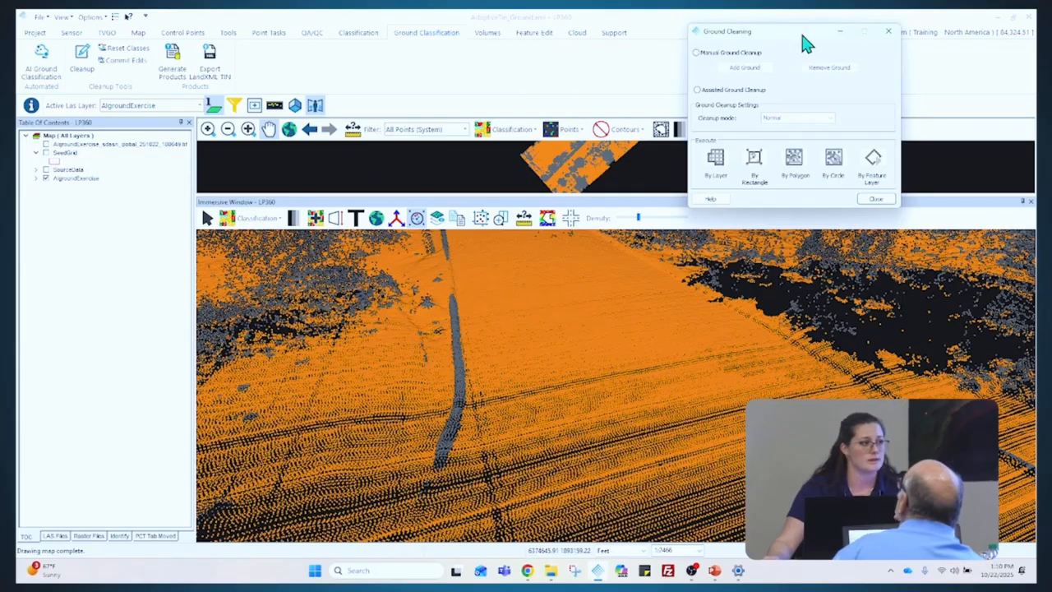
Start manual ground cleanup with the Add Ground option and dismiss the classify help tip
{"action": "left_click", "coordinate": [698, 52]}
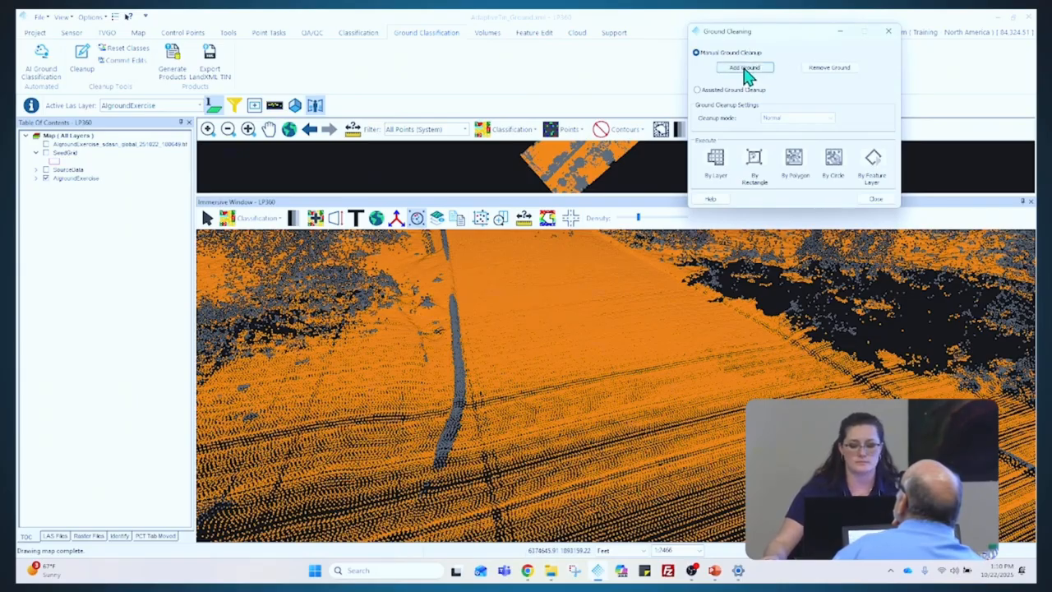
{"action": "left_click", "coordinate": [745, 69]}
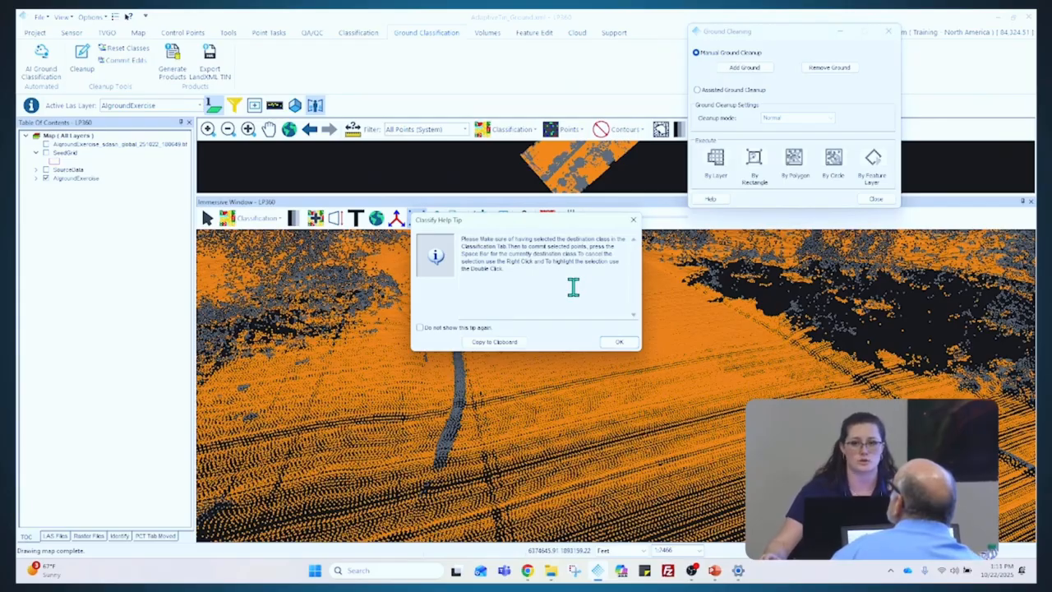
{"action": "left_click", "coordinate": [619, 343]}
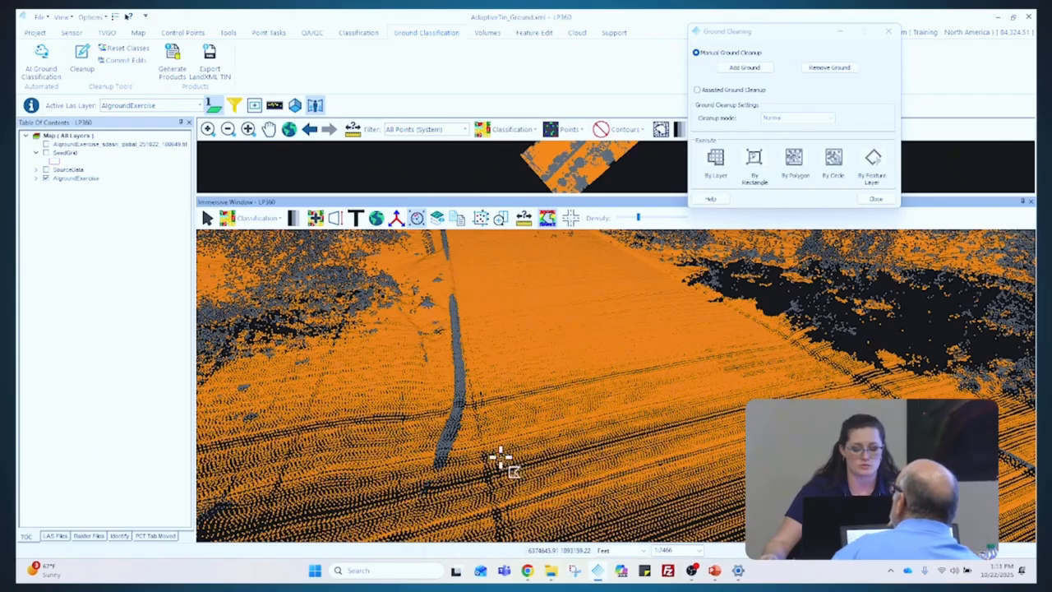
Outline the long gray non-ground strip with a polygon and add its points to ground, proceeding despite the undo limit
{"action": "left_click", "coordinate": [428, 475]}
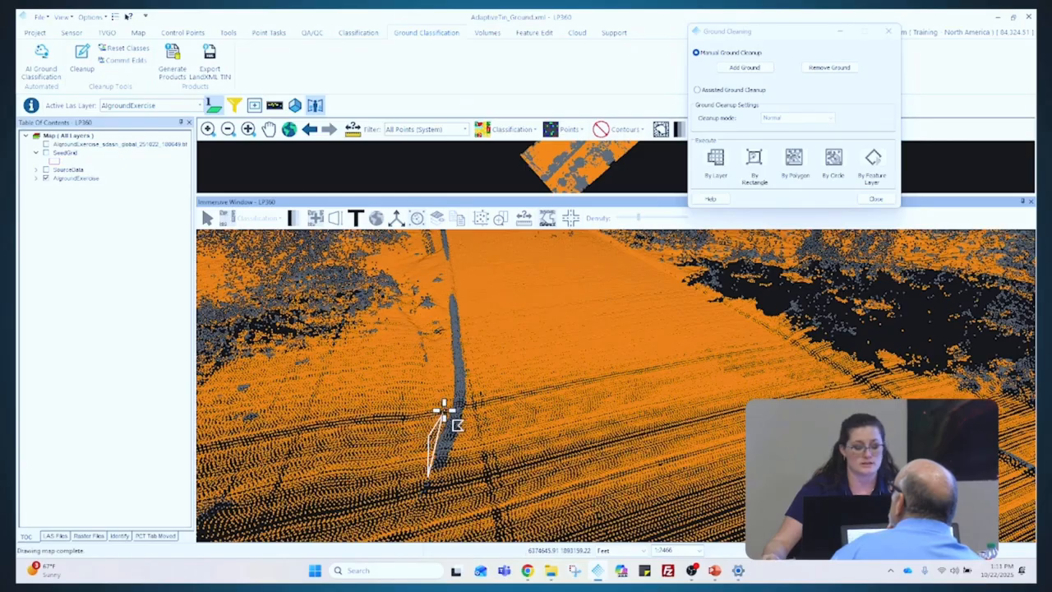
{"action": "left_click", "coordinate": [442, 407]}
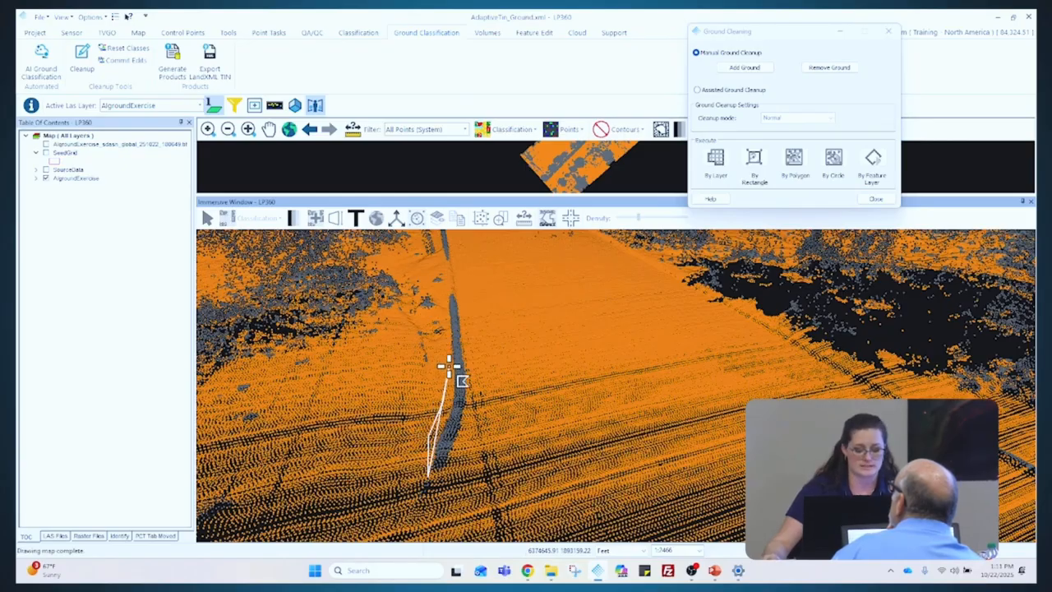
{"action": "left_click", "coordinate": [445, 291]}
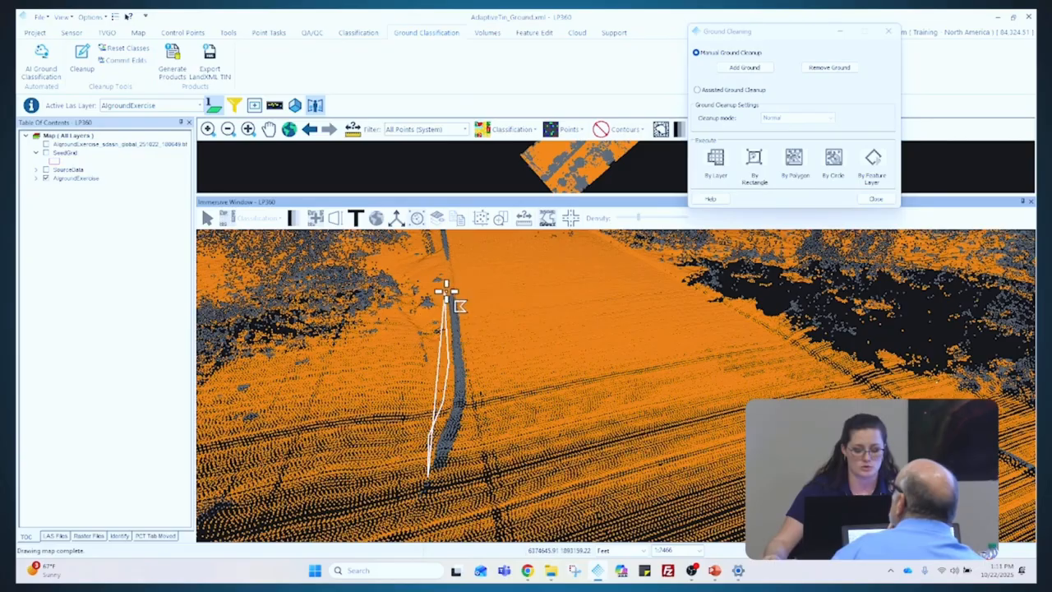
{"action": "left_click", "coordinate": [456, 288]}
{"action": "left_click", "coordinate": [465, 305]}
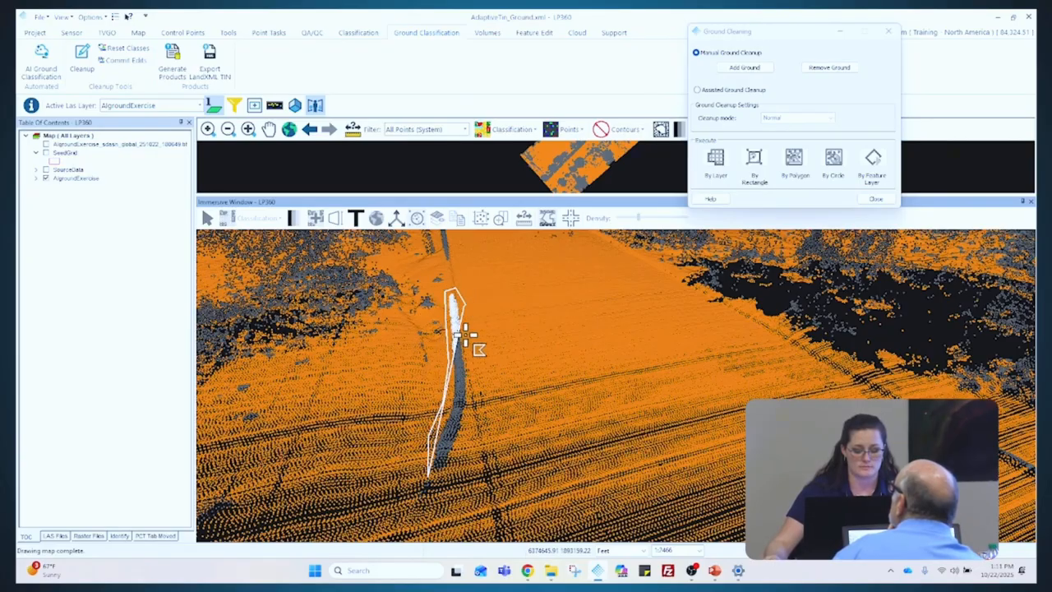
{"action": "left_click", "coordinate": [474, 402]}
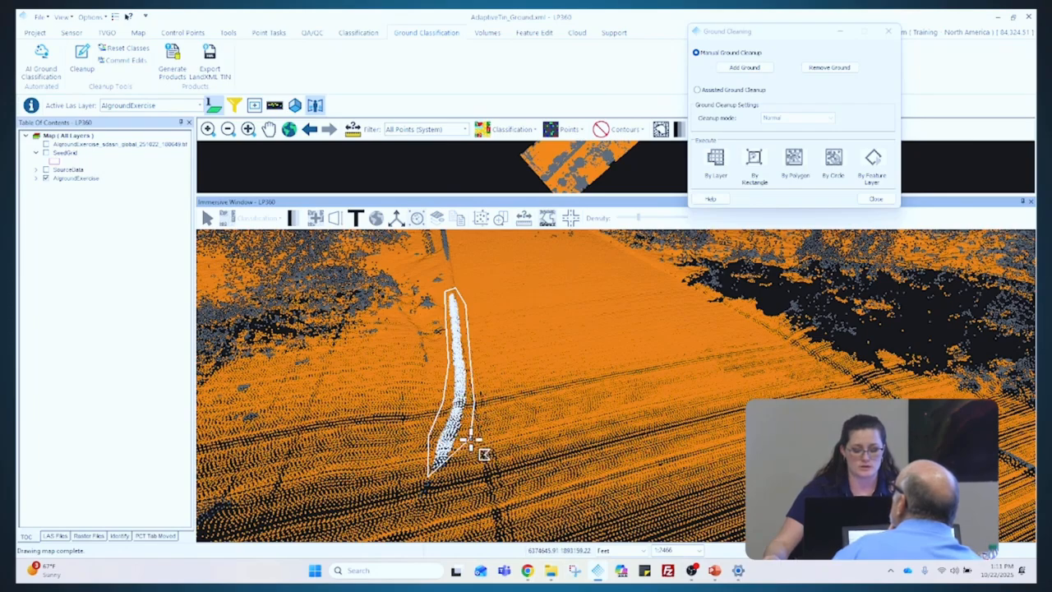
{"action": "double_click", "coordinate": [438, 483]}
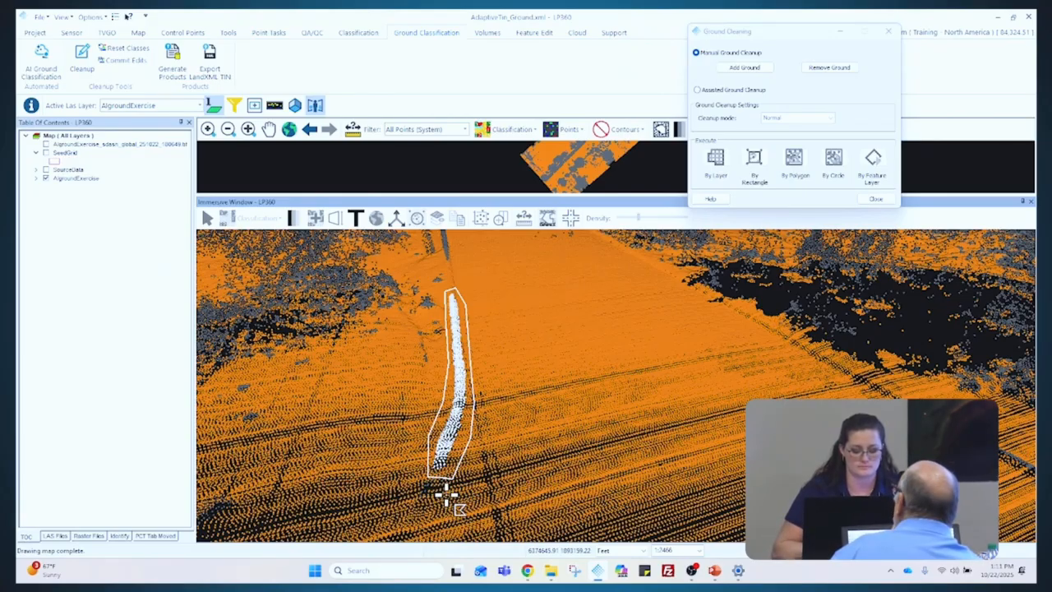
{"action": "key", "text": "space"}
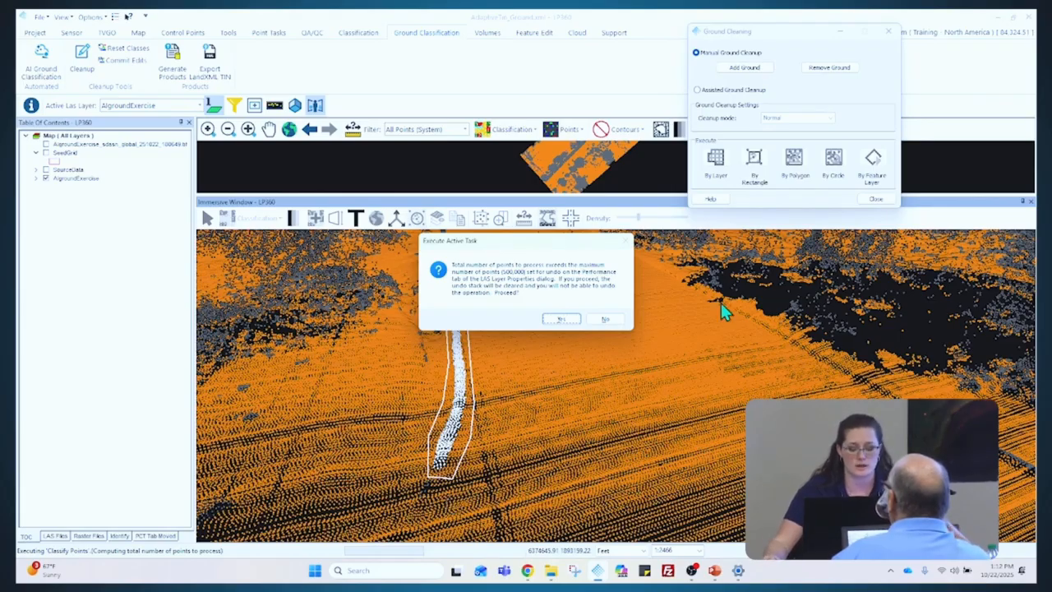
{"action": "left_click", "coordinate": [562, 319]}
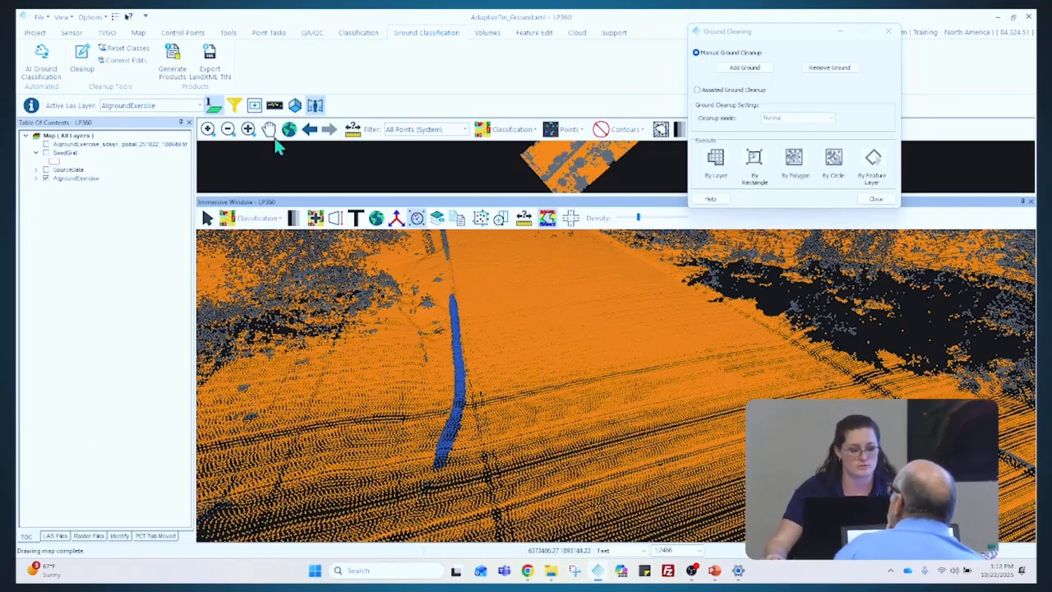
Commit the cleanup edits, moving all Edits (20) points to Ground (2) across the entire AIgroundExercise layer
{"action": "left_click", "coordinate": [144, 71]}
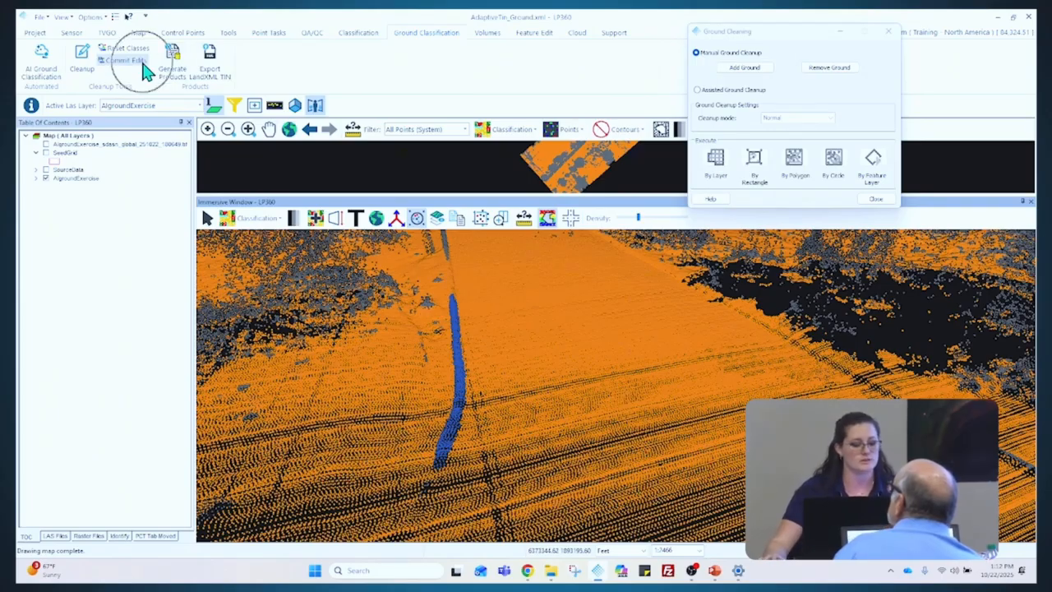
{"action": "left_click", "coordinate": [144, 71]}
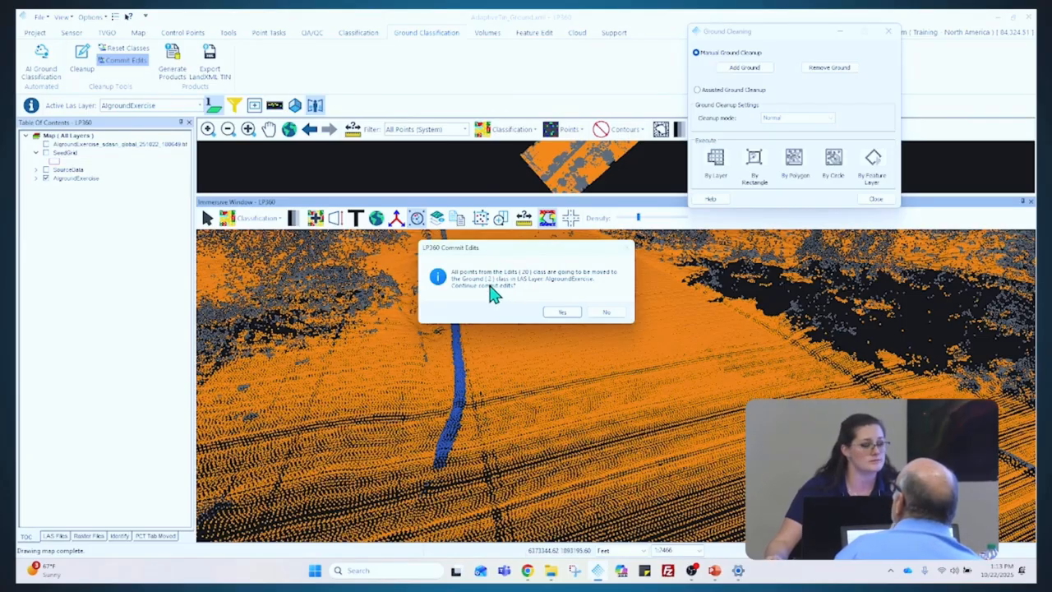
{"action": "left_click", "coordinate": [562, 314]}
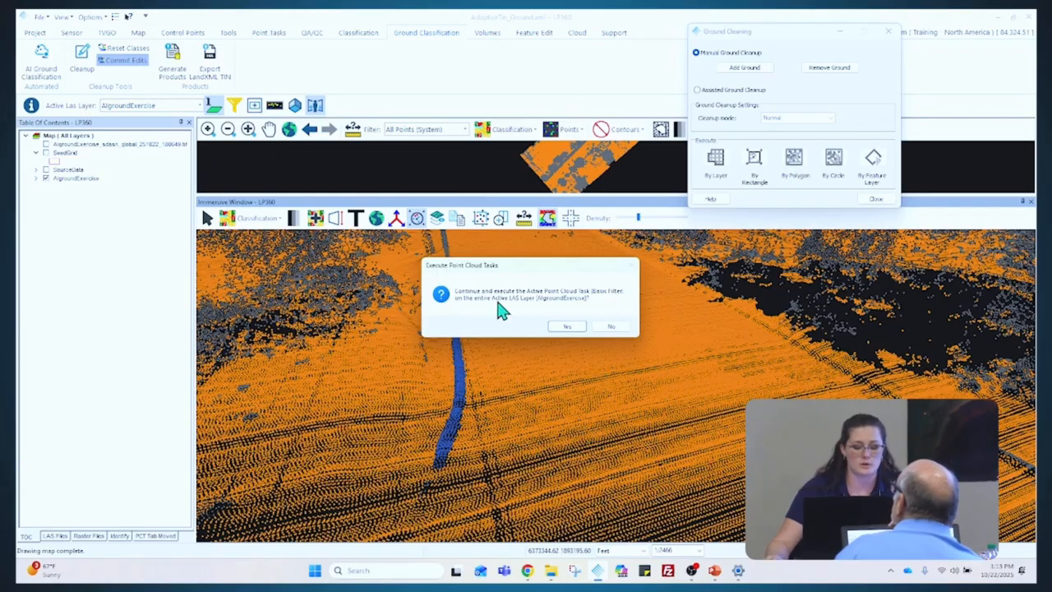
{"action": "left_click", "coordinate": [566, 327]}
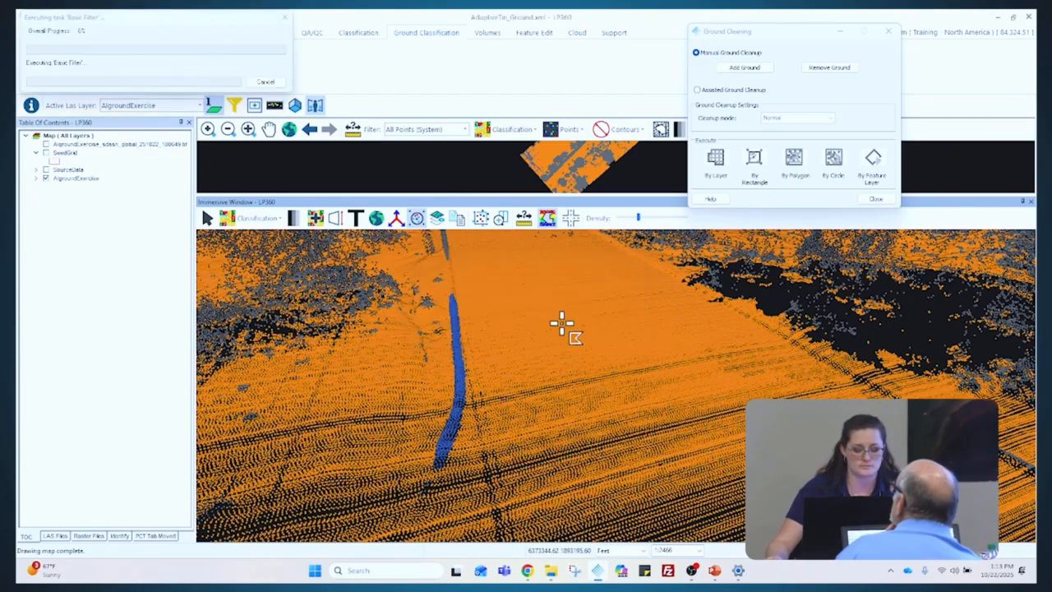
{"action": "left_click", "coordinate": [580, 327]}
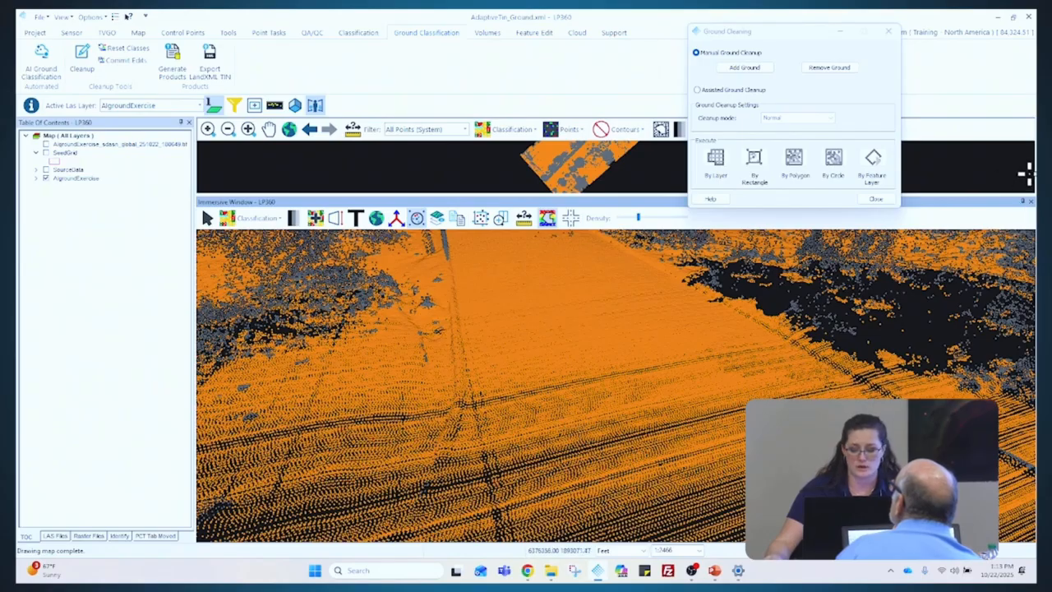
Close the immersive view and bring the road corridor into closer view on the full-size map
{"action": "left_click", "coordinate": [1031, 202]}
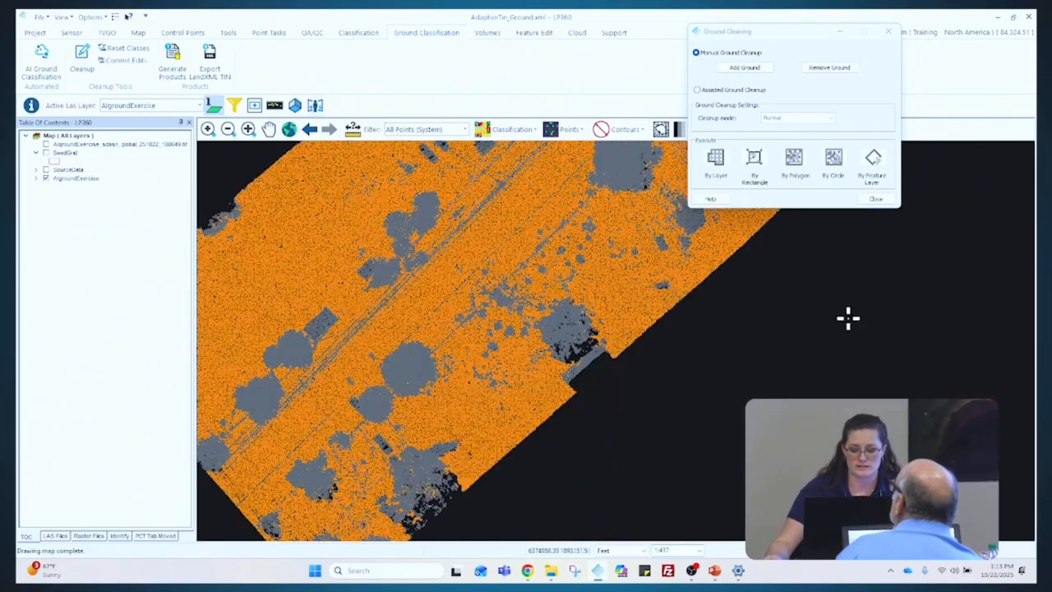
{"action": "scroll", "coordinate": [337, 328], "scroll_direction": "up", "scroll_amount": 1}
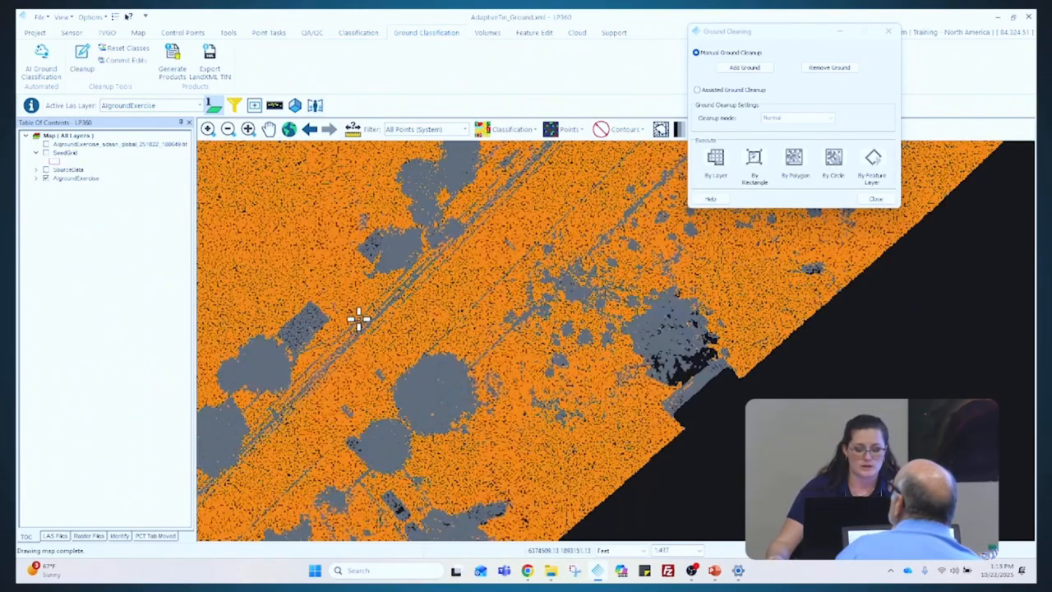
{"action": "scroll", "coordinate": [417, 263], "scroll_direction": "up", "scroll_amount": 1}
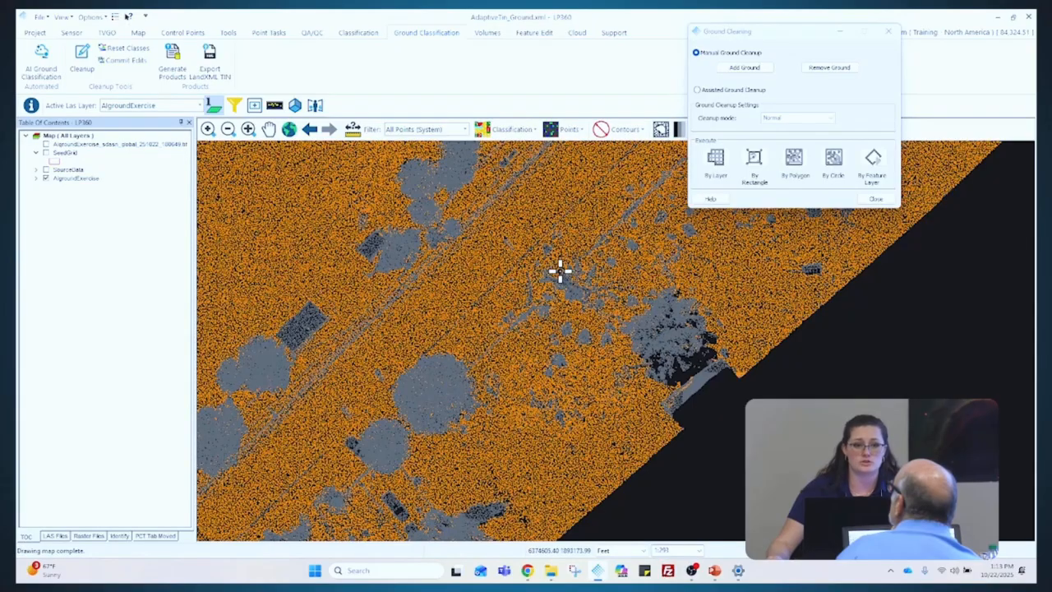
Move the Ground Cleaning dialog clear of the map and display the point cloud as a Tin Surface
{"action": "left_click_drag", "start_coordinate": [763, 42], "coordinate": [111, 41]}
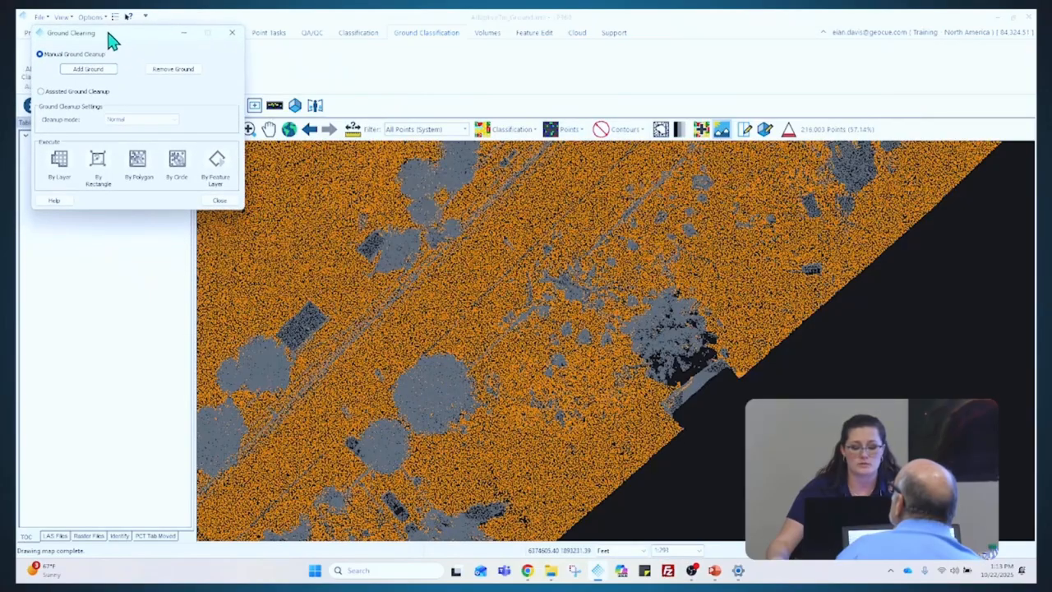
{"action": "left_click", "coordinate": [571, 132]}
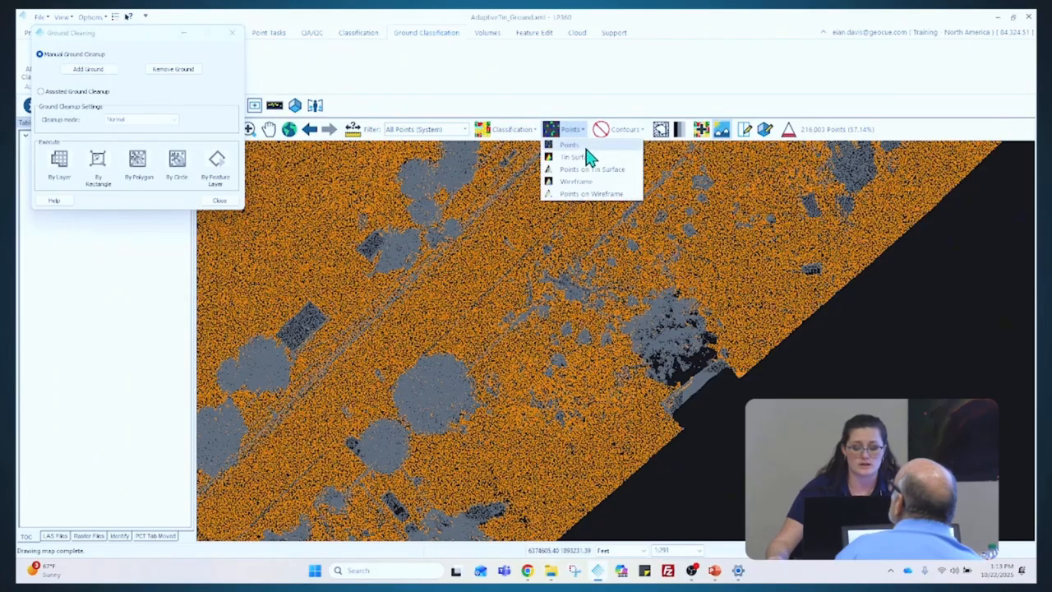
{"action": "left_click", "coordinate": [585, 158]}
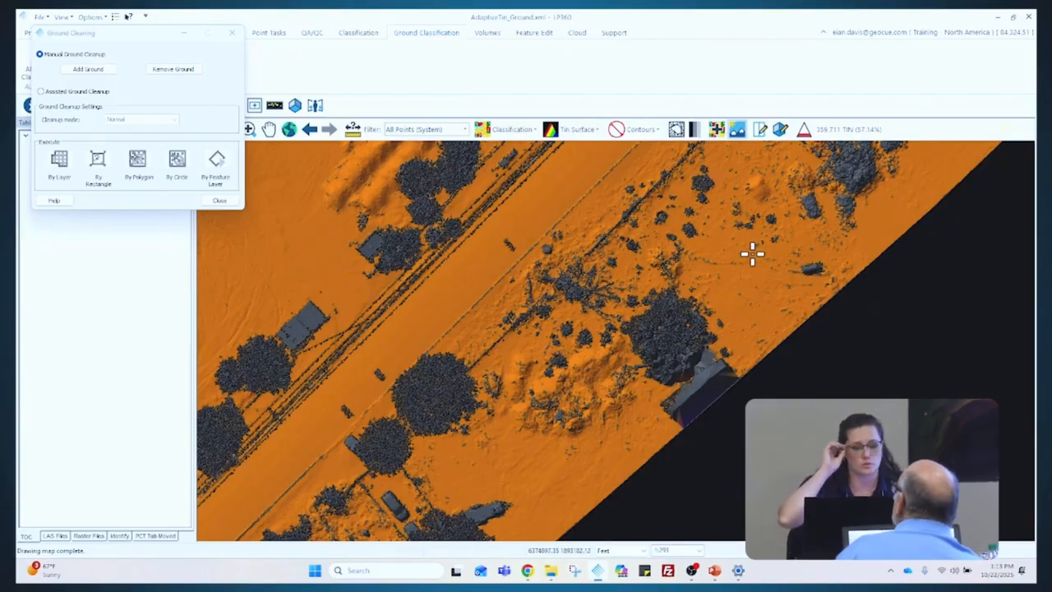
Use Add Ground to outline the wide gray strip beside the mound at the site's corner and reclassify its points
{"action": "scroll", "coordinate": [752, 255], "scroll_direction": "down", "scroll_amount": 3}
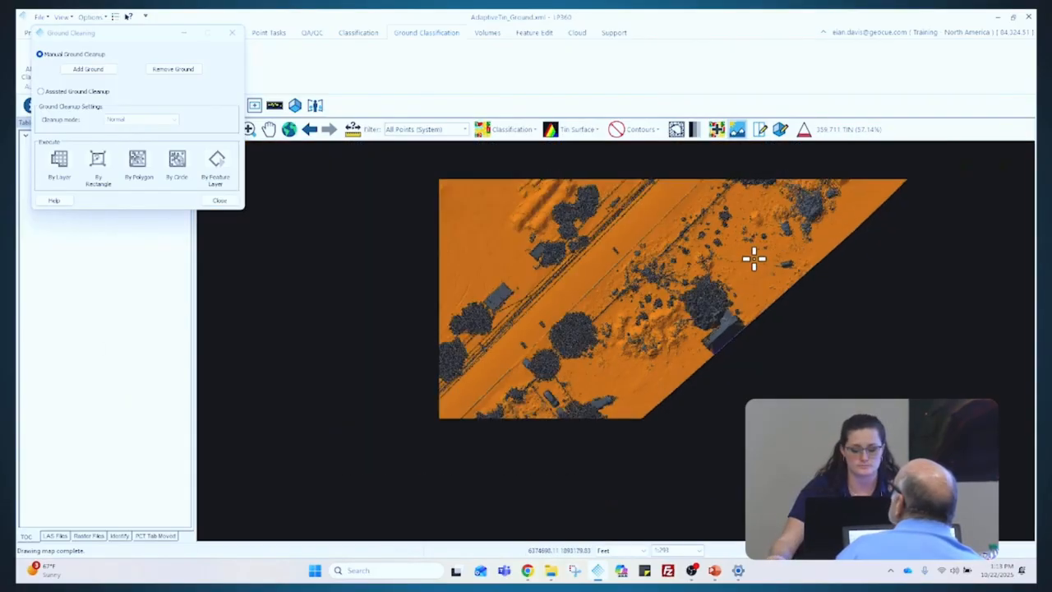
{"action": "scroll", "coordinate": [634, 331], "scroll_direction": "up", "scroll_amount": 1}
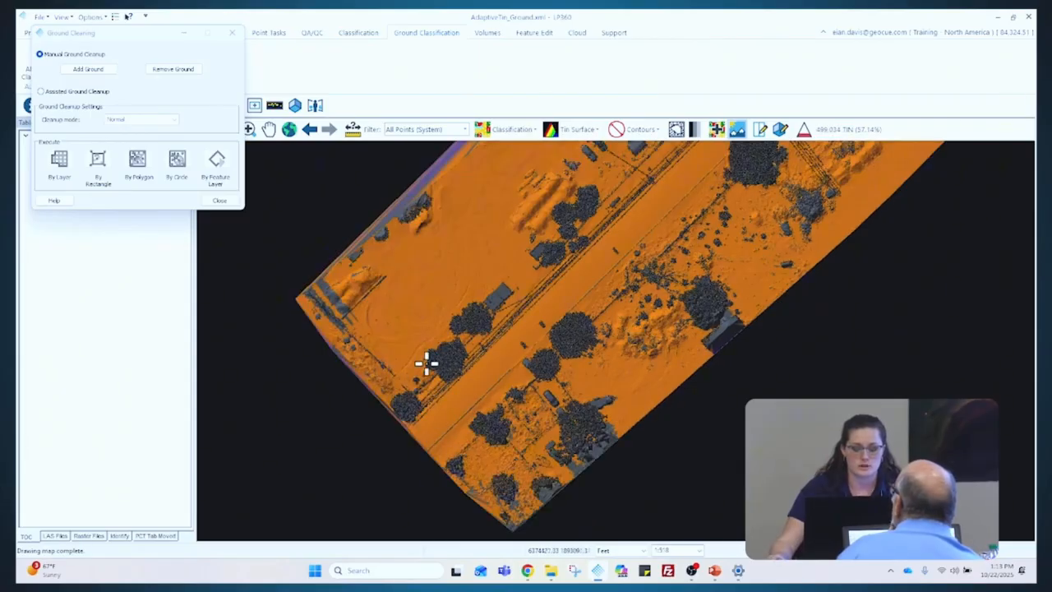
{"action": "scroll", "coordinate": [329, 305], "scroll_direction": "up", "scroll_amount": 2}
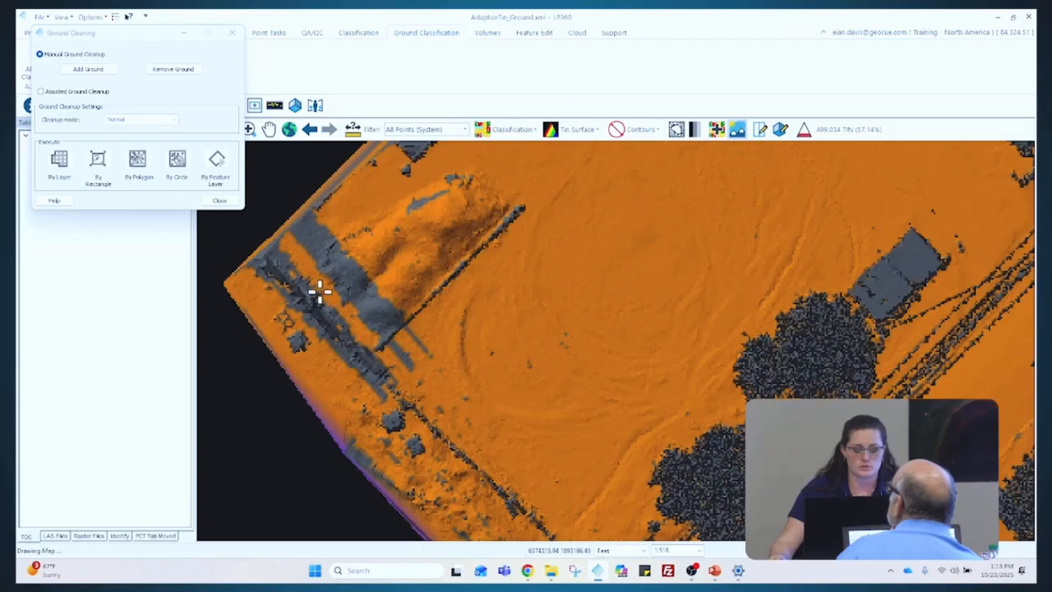
{"action": "scroll", "coordinate": [332, 251], "scroll_direction": "up", "scroll_amount": 1}
{"action": "scroll", "coordinate": [332, 254], "scroll_direction": "up", "scroll_amount": 1}
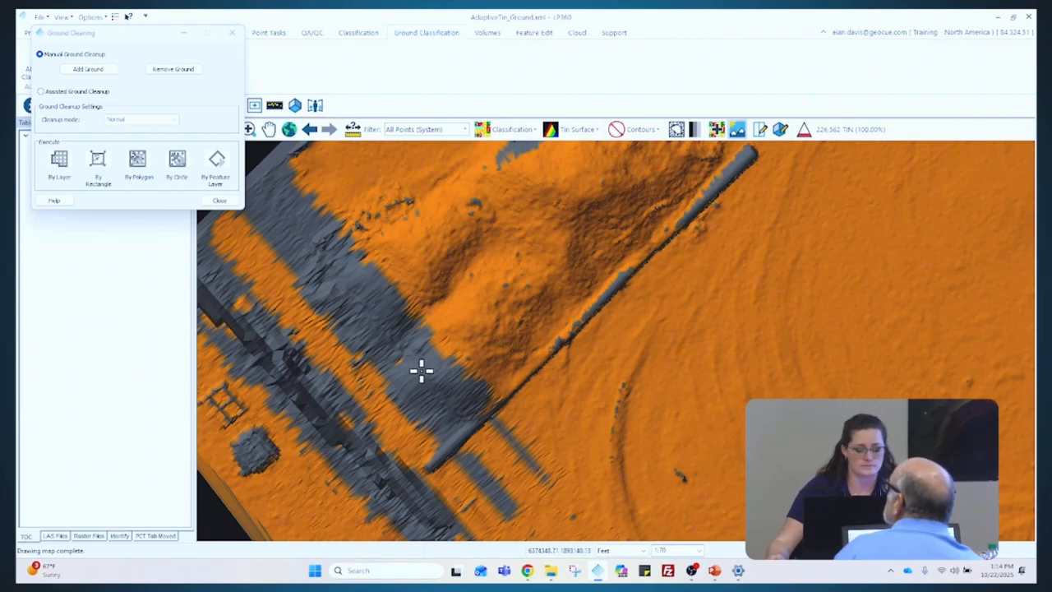
{"action": "left_click", "coordinate": [78, 69]}
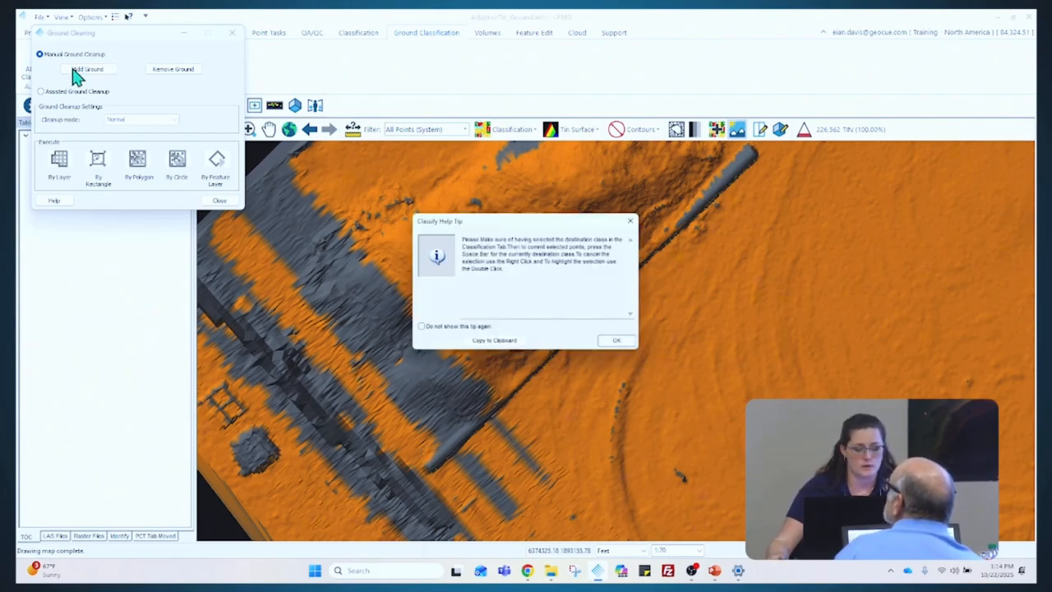
{"action": "left_click", "coordinate": [618, 343]}
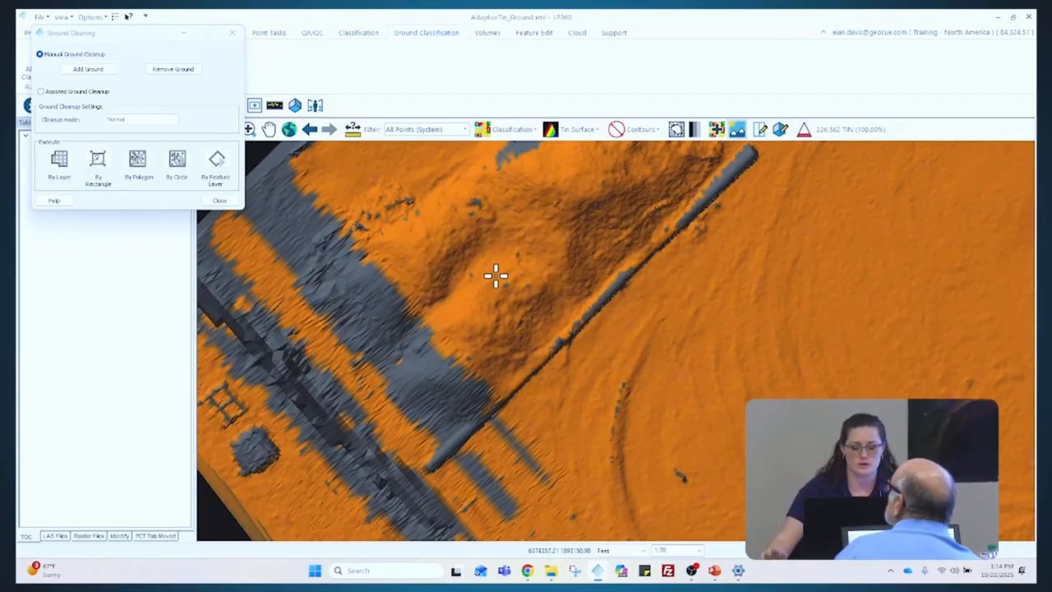
{"action": "left_click", "coordinate": [429, 440]}
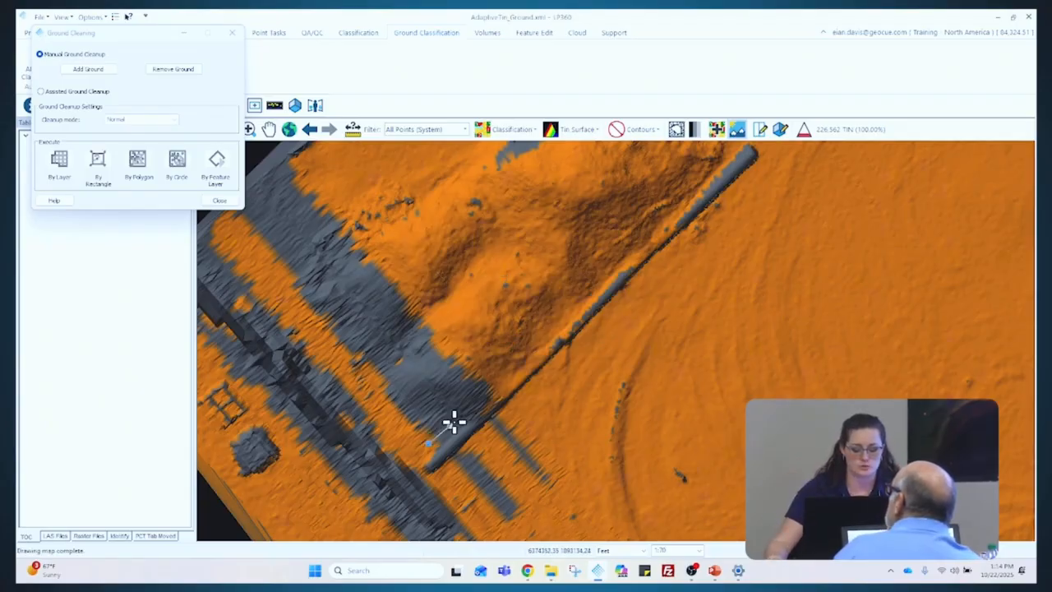
{"action": "left_click", "coordinate": [493, 389]}
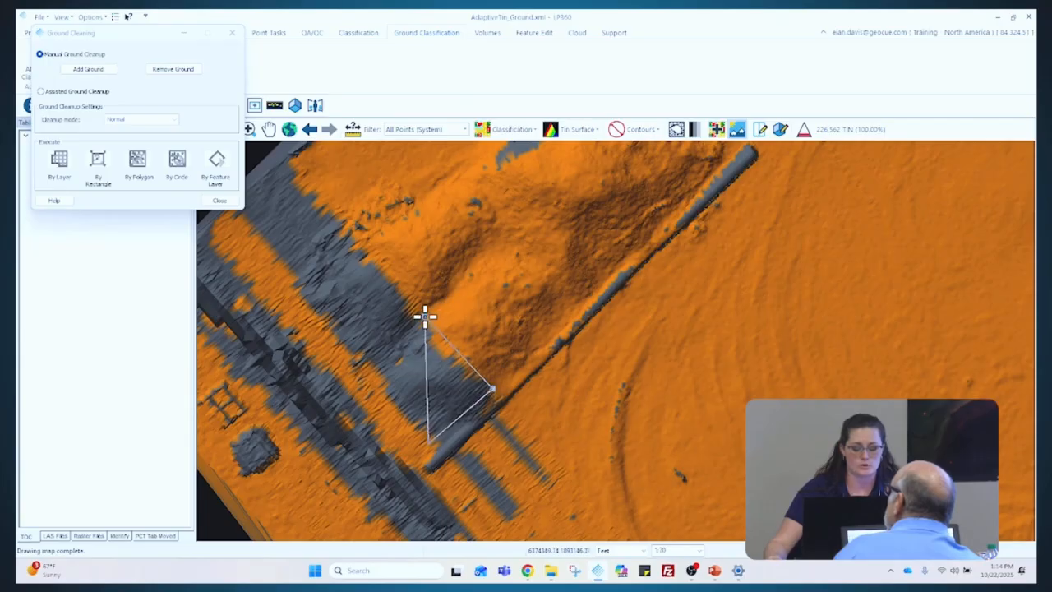
{"action": "left_click", "coordinate": [425, 318]}
{"action": "double_click", "coordinate": [387, 321]}
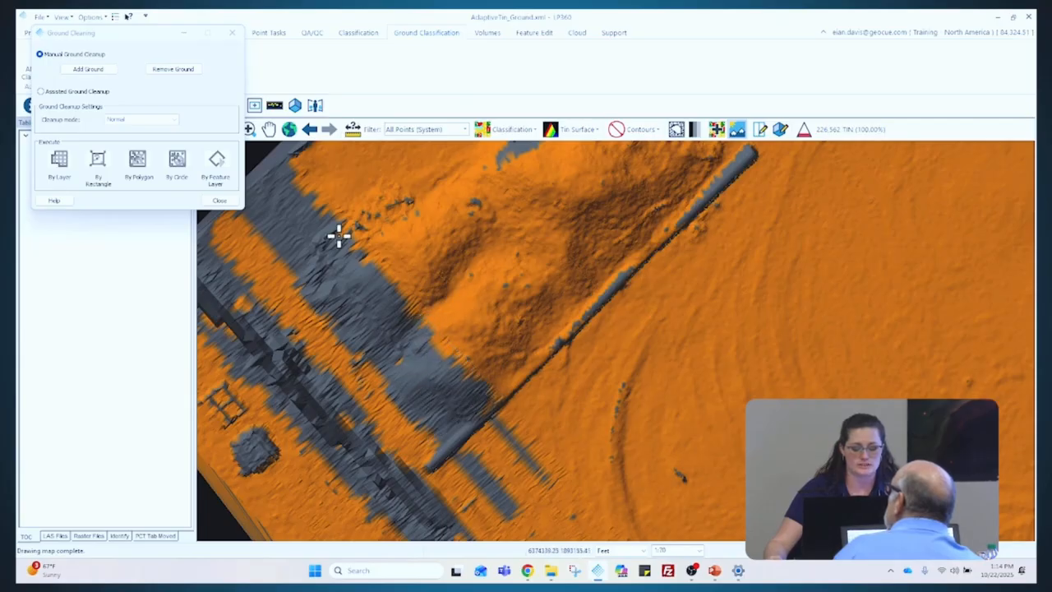
{"action": "double_click", "coordinate": [303, 199]}
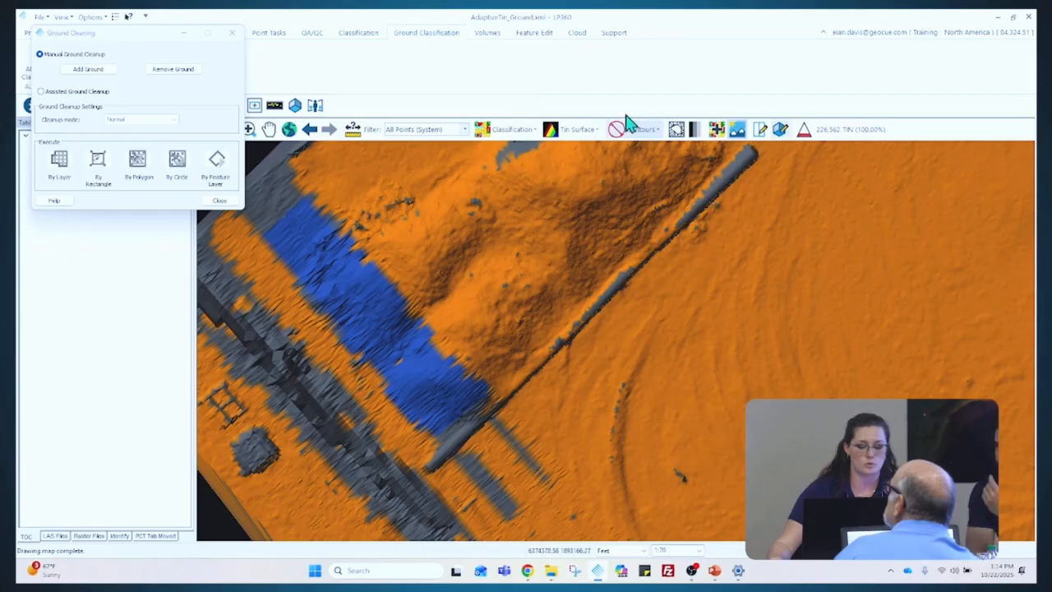
Compare the edited strip in the Points display with its Tin Surface display
{"action": "left_click", "coordinate": [580, 131]}
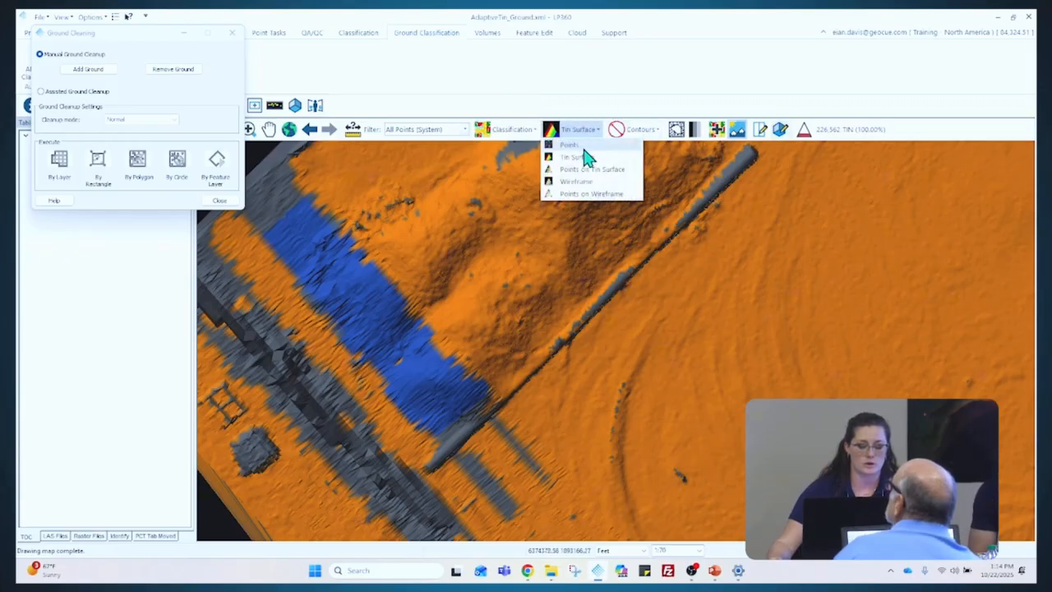
{"action": "left_click", "coordinate": [579, 145]}
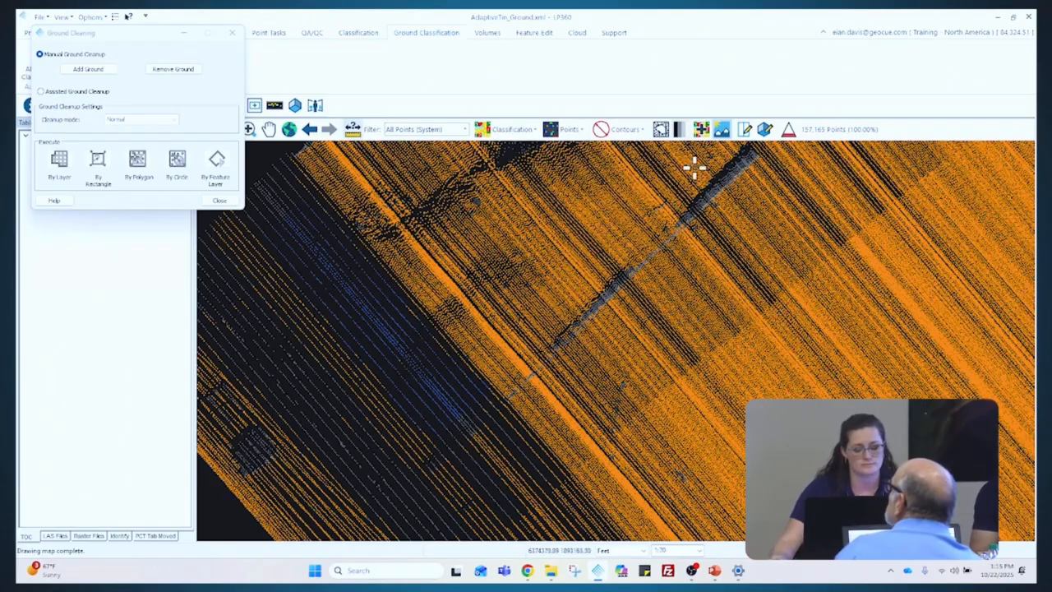
{"action": "left_click", "coordinate": [570, 129]}
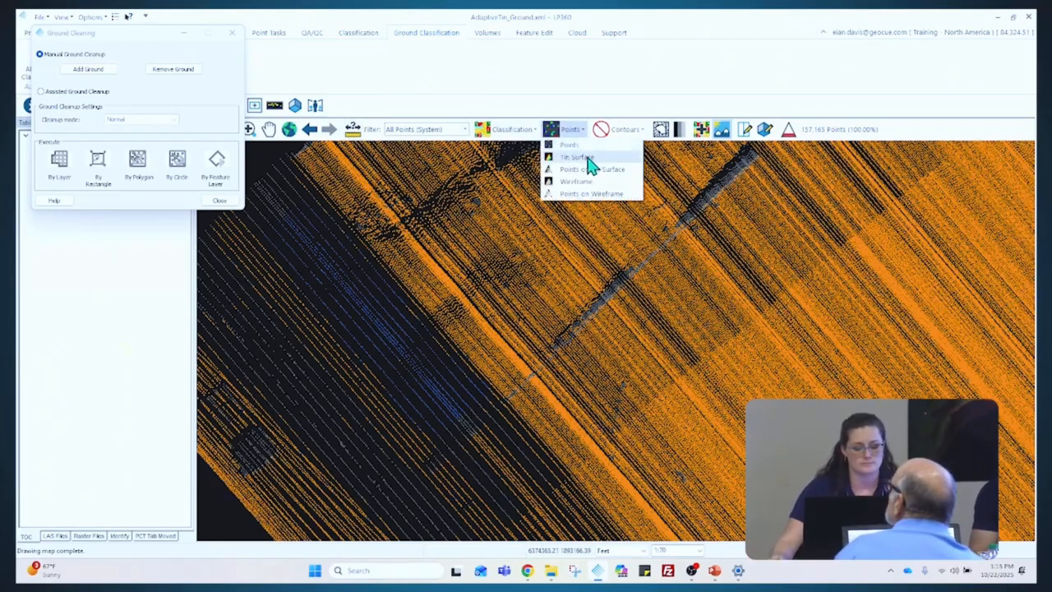
{"action": "left_click", "coordinate": [588, 158]}
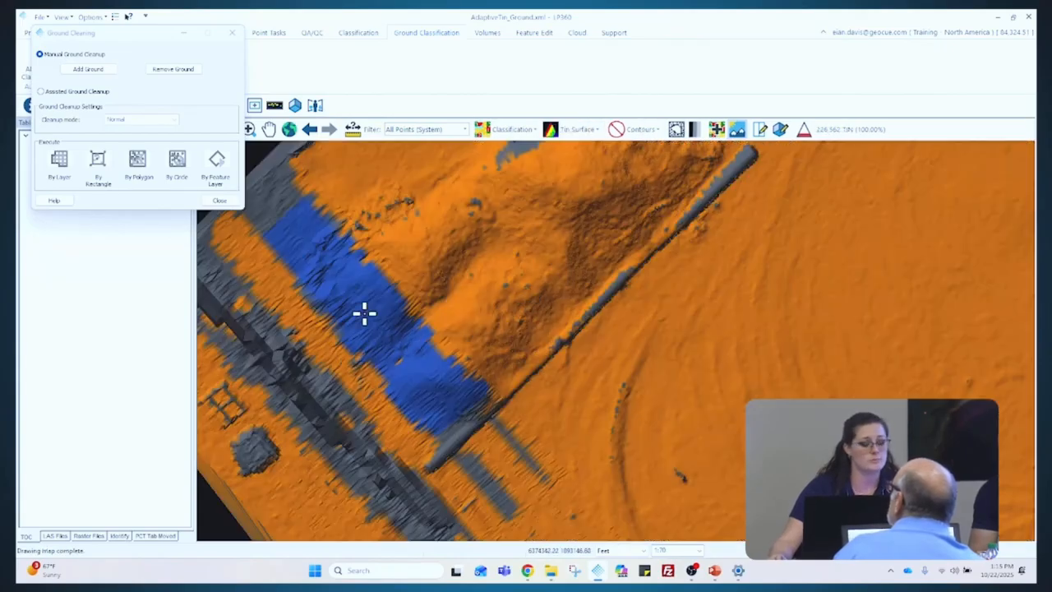
Use Remove Ground to outline the oval ring-shaped feature beside the large tree and take its points out of ground
{"action": "scroll", "coordinate": [353, 335], "scroll_direction": "down", "scroll_amount": 3}
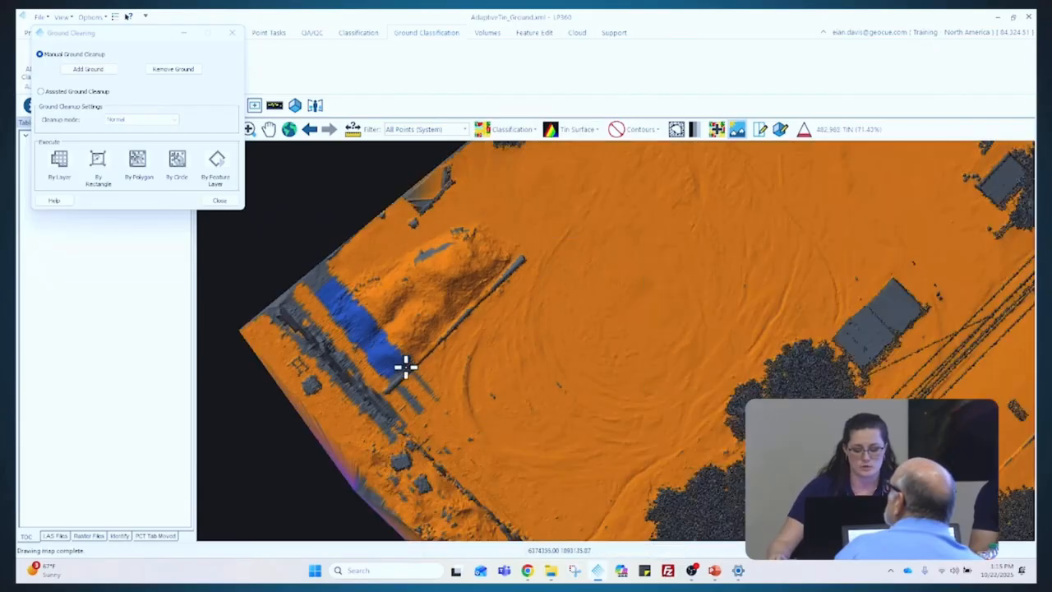
{"action": "scroll", "coordinate": [798, 357], "scroll_direction": "down", "scroll_amount": 3}
{"action": "scroll", "coordinate": [770, 246], "scroll_direction": "up", "scroll_amount": 2}
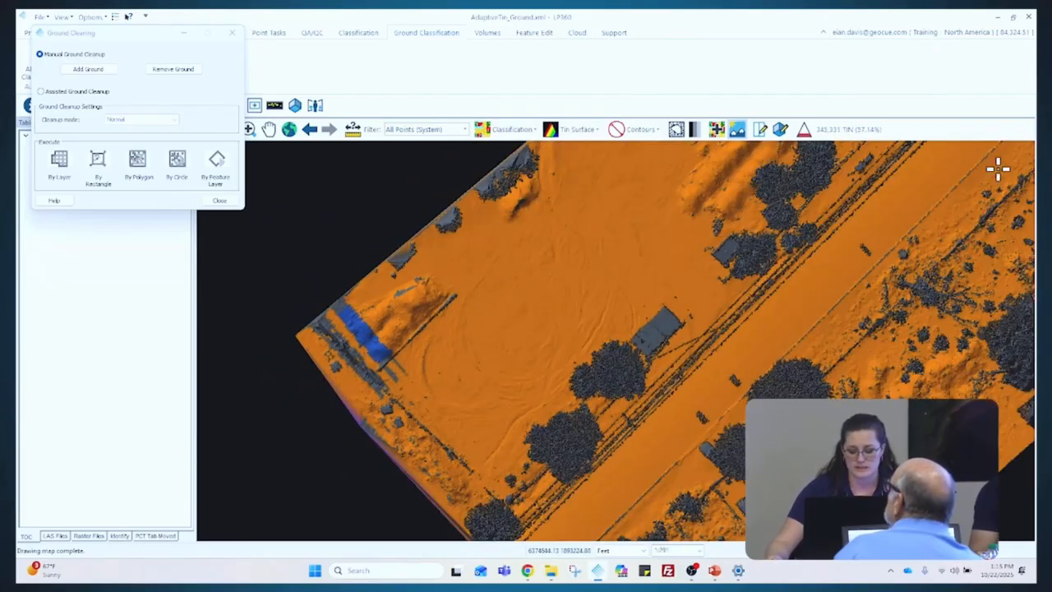
{"action": "scroll", "coordinate": [905, 378], "scroll_direction": "up", "scroll_amount": 2}
{"action": "scroll", "coordinate": [871, 382], "scroll_direction": "up", "scroll_amount": 2}
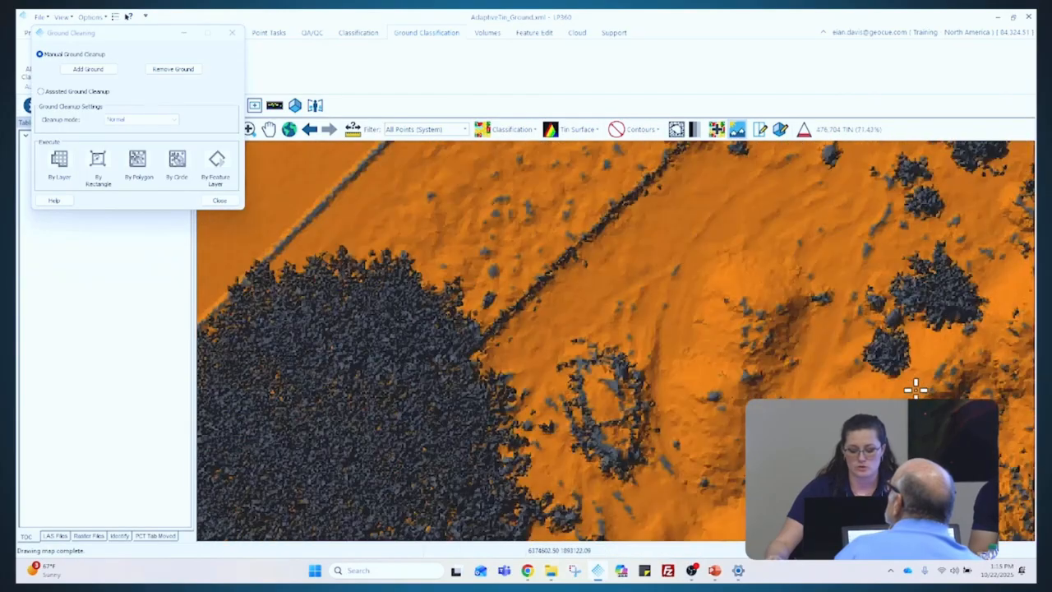
{"action": "scroll", "coordinate": [869, 371], "scroll_direction": "up", "scroll_amount": 2}
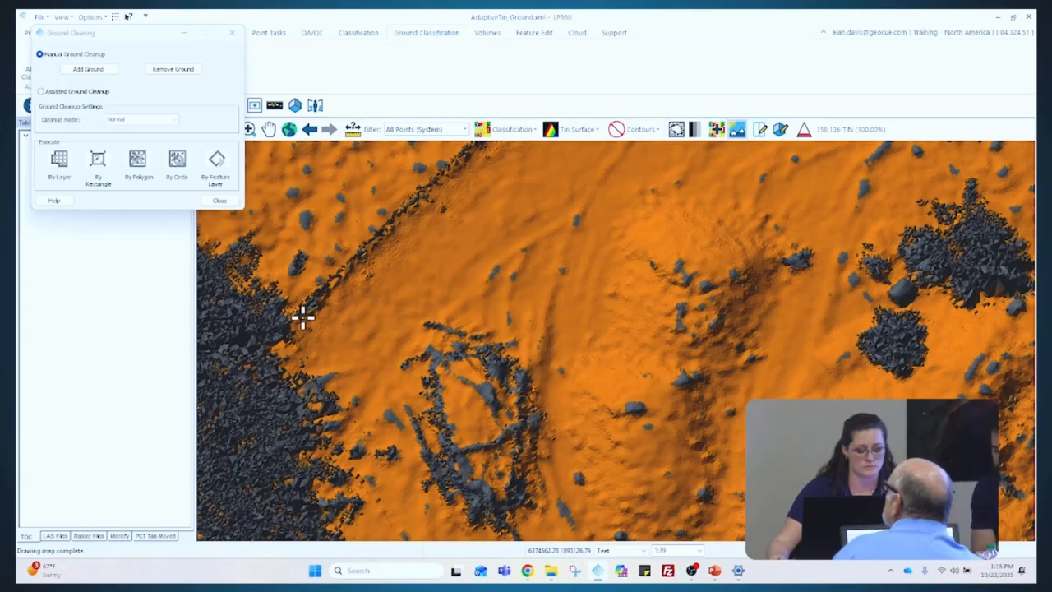
{"action": "left_click", "coordinate": [188, 72]}
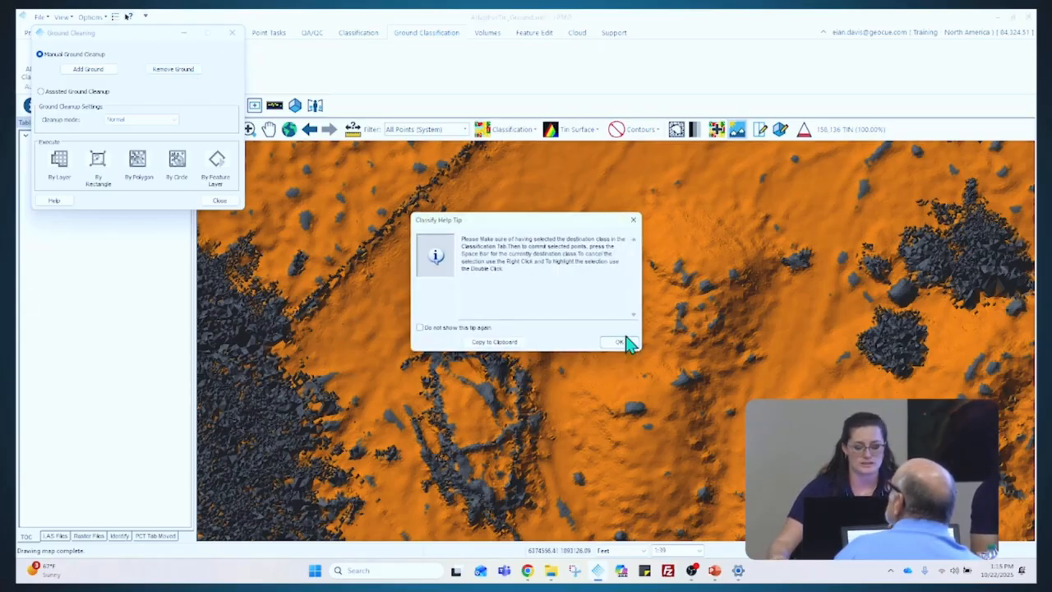
{"action": "left_click", "coordinate": [622, 343]}
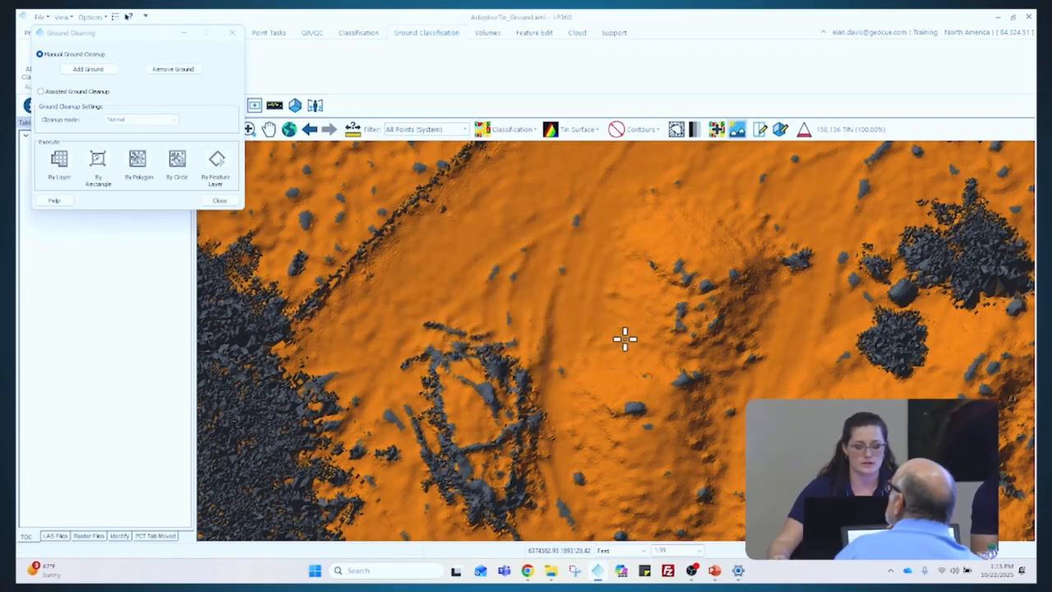
{"action": "left_click", "coordinate": [414, 458]}
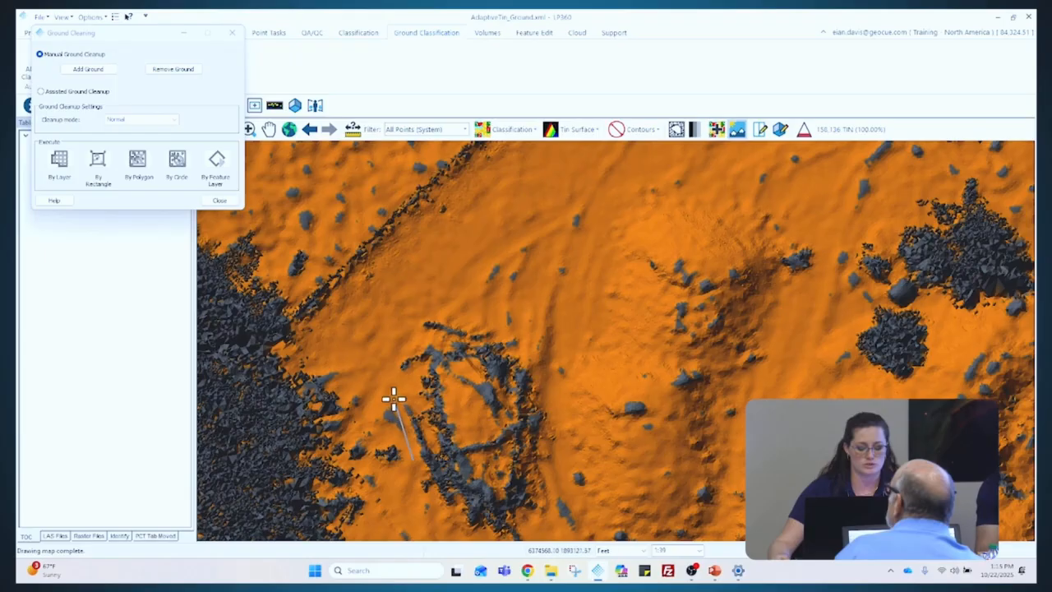
{"action": "left_click", "coordinate": [393, 398]}
{"action": "left_click", "coordinate": [394, 344]}
{"action": "left_click", "coordinate": [448, 305]}
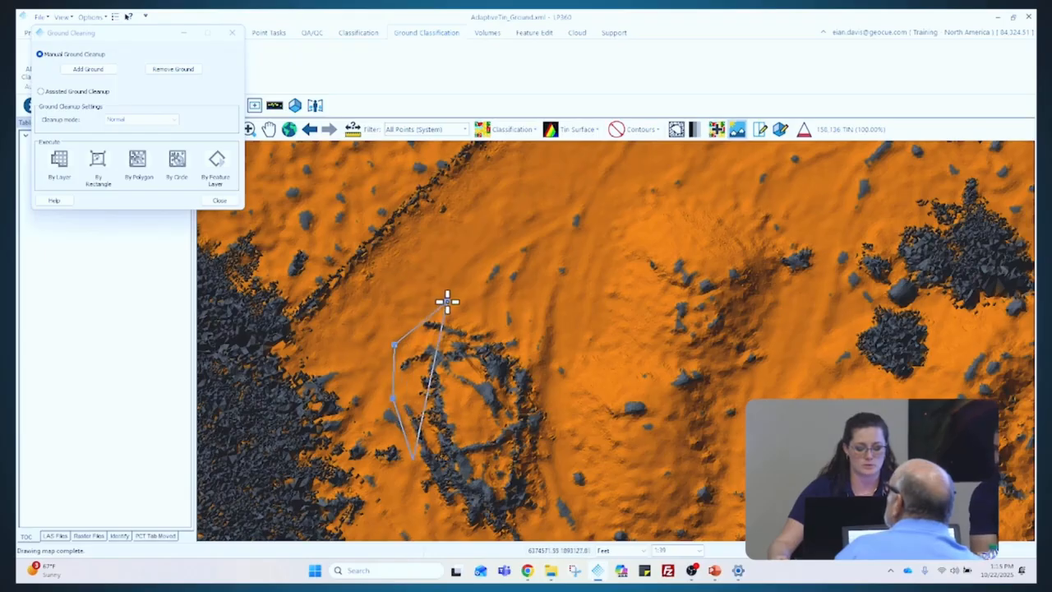
{"action": "left_click", "coordinate": [511, 337]}
{"action": "left_click", "coordinate": [557, 401]}
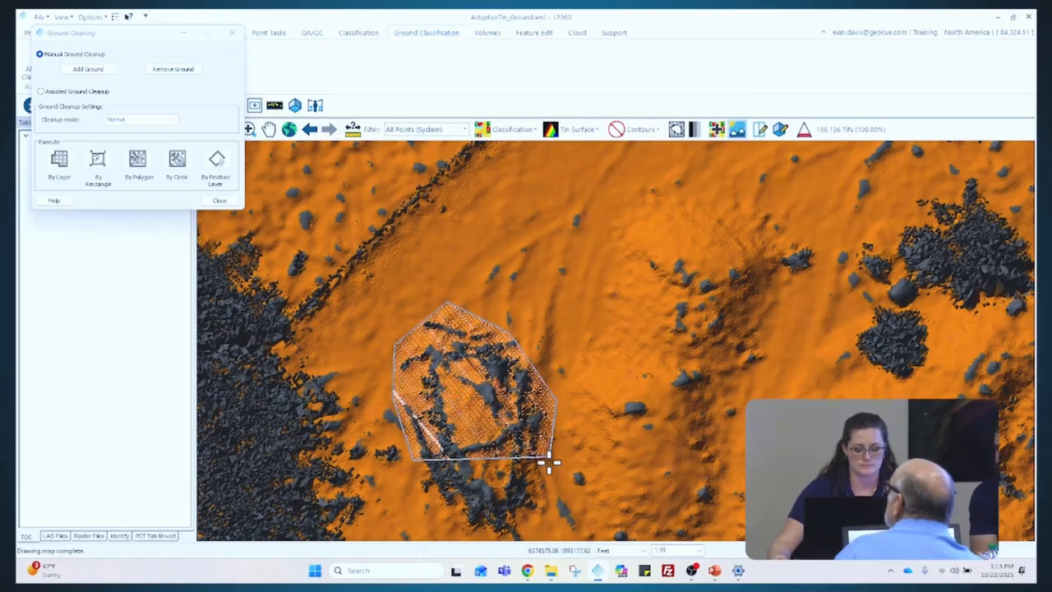
{"action": "left_click", "coordinate": [547, 508]}
{"action": "left_click", "coordinate": [526, 532]}
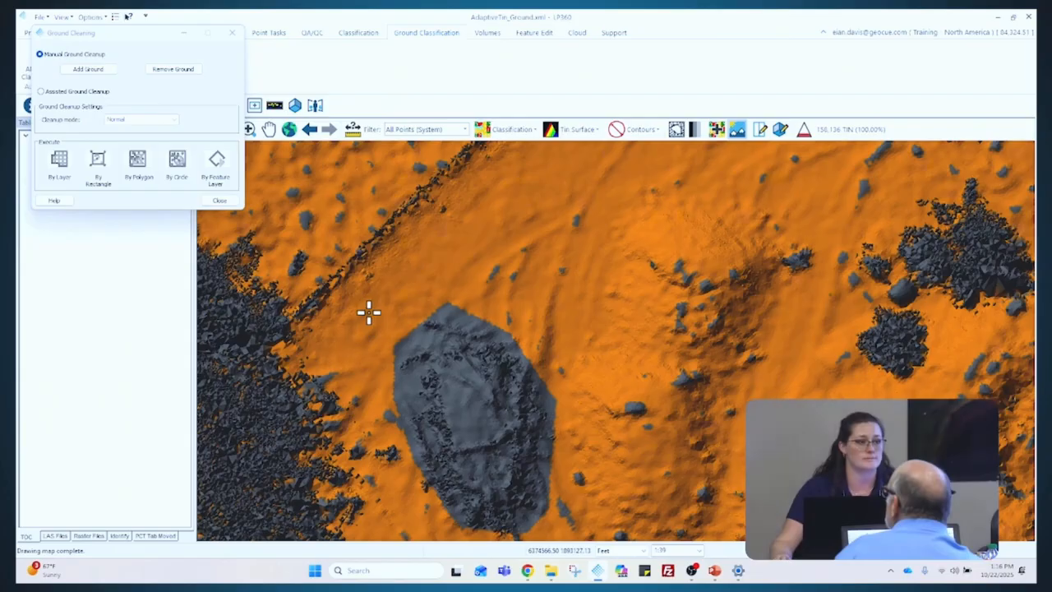
Switch to Assisted Ground Cleanup and run it by polygon in Normal mode around the gray oval feature beside the large tree
{"action": "scroll", "coordinate": [371, 343], "scroll_direction": "down", "scroll_amount": 1}
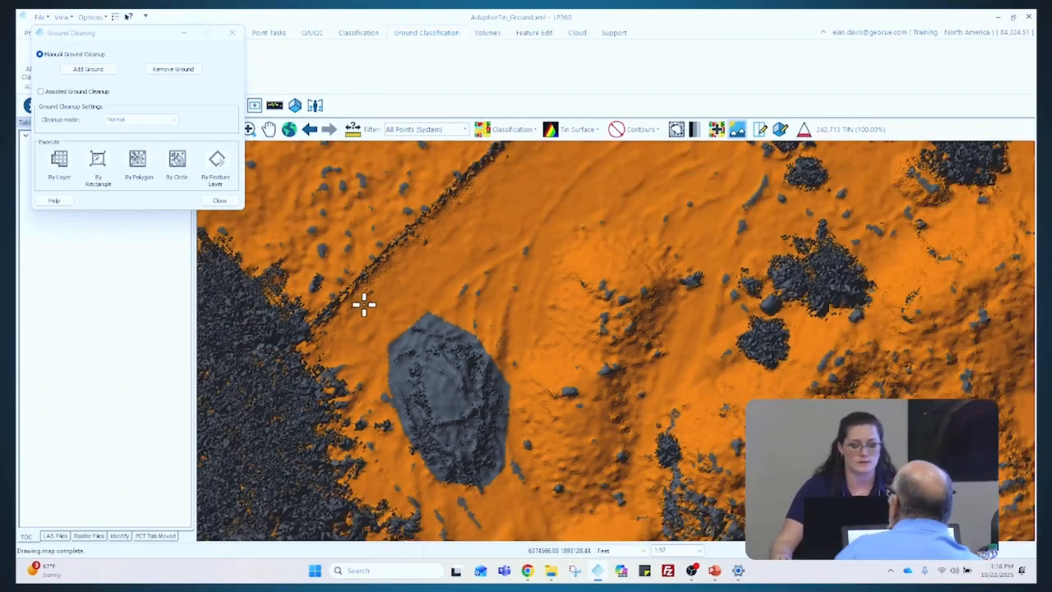
{"action": "scroll", "coordinate": [364, 302], "scroll_direction": "down", "scroll_amount": 1}
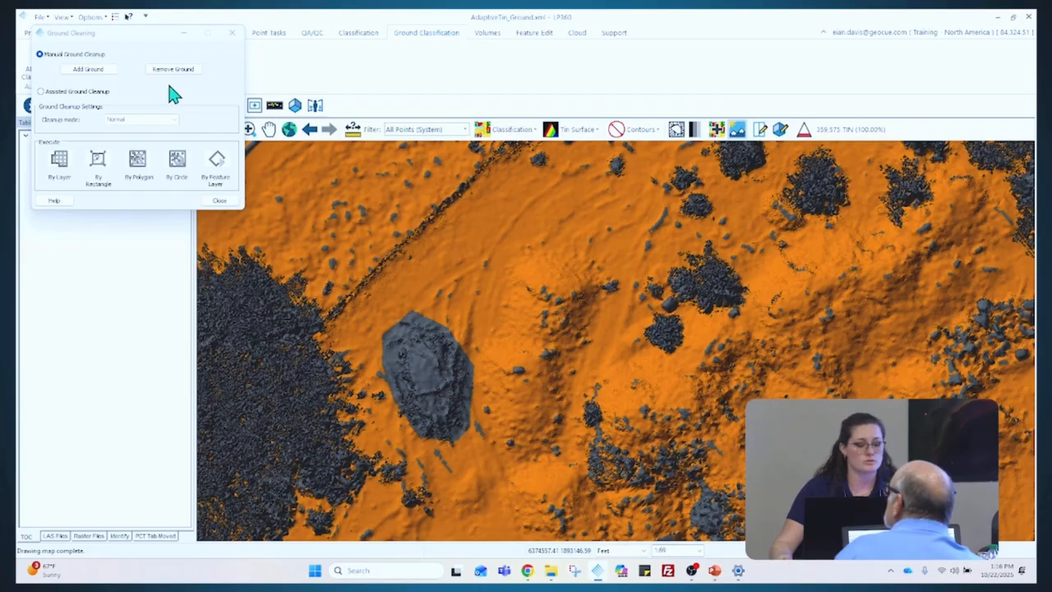
{"action": "left_click", "coordinate": [61, 95]}
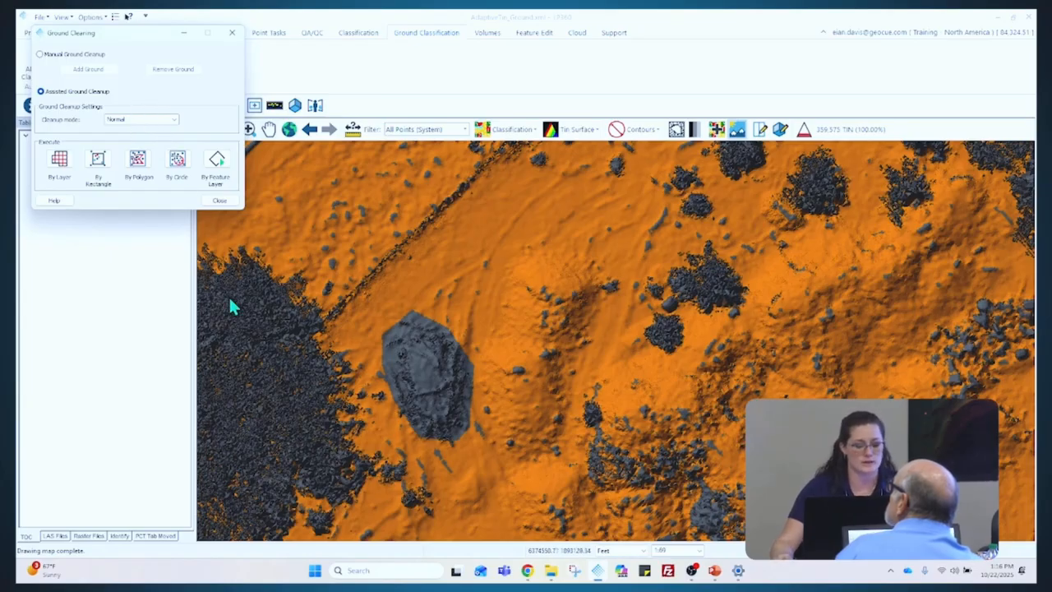
{"action": "left_click", "coordinate": [138, 174]}
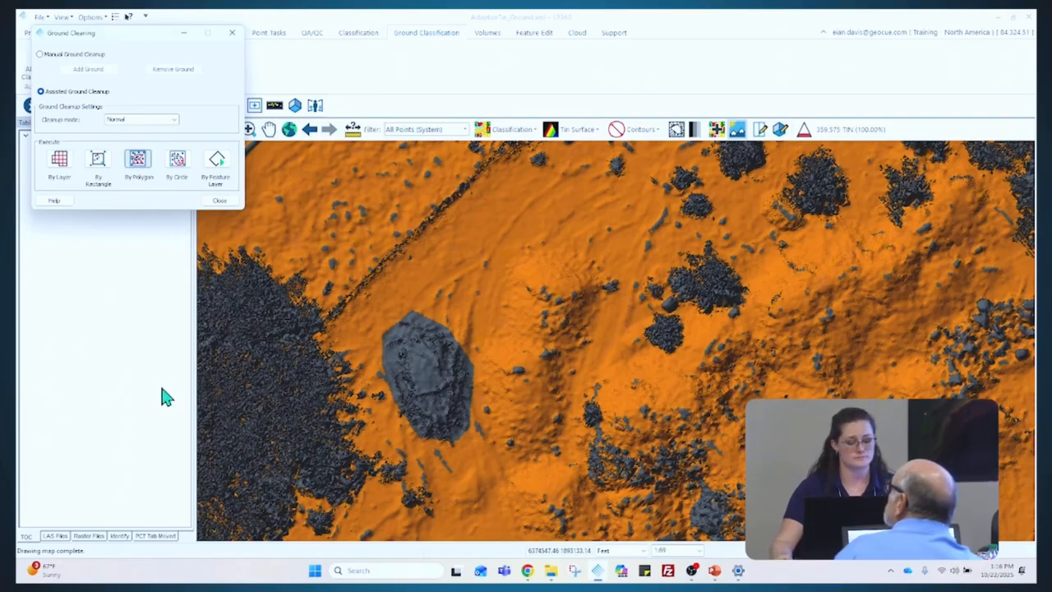
{"action": "left_click", "coordinate": [407, 427]}
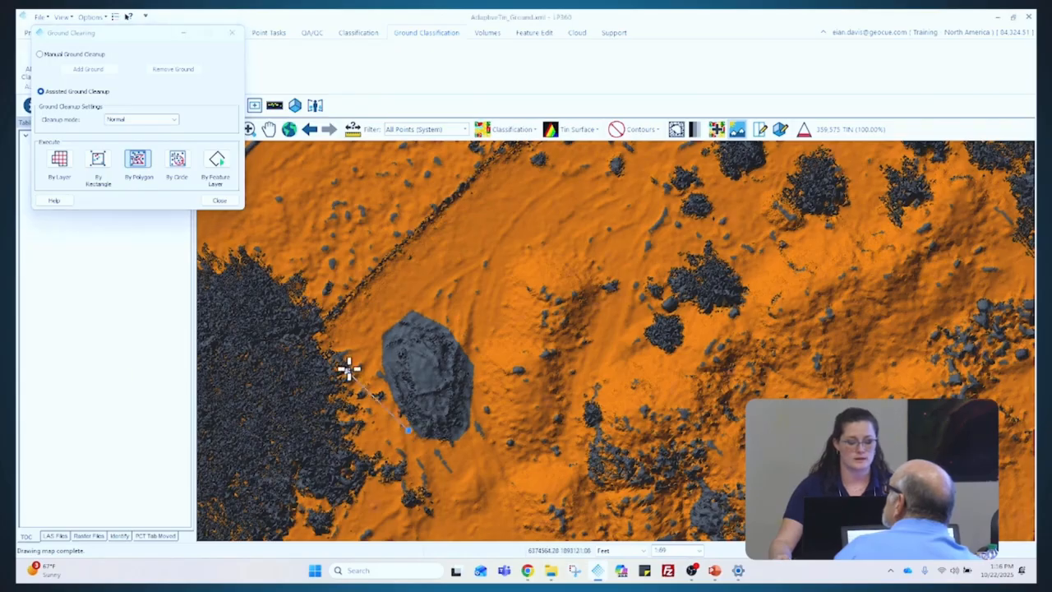
{"action": "left_click", "coordinate": [371, 352]}
{"action": "left_click", "coordinate": [391, 307]}
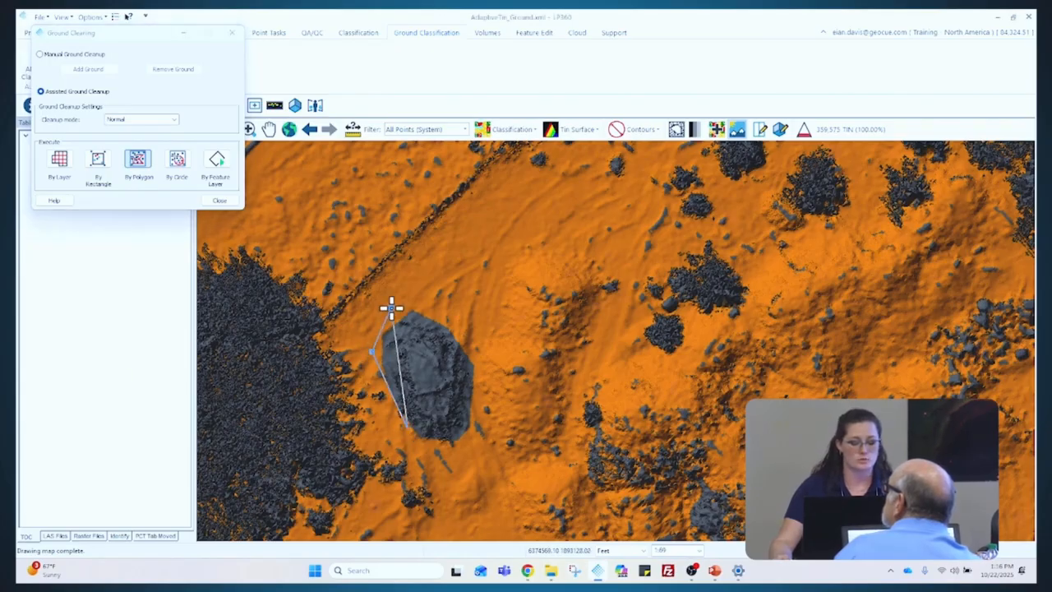
{"action": "left_click", "coordinate": [417, 296]}
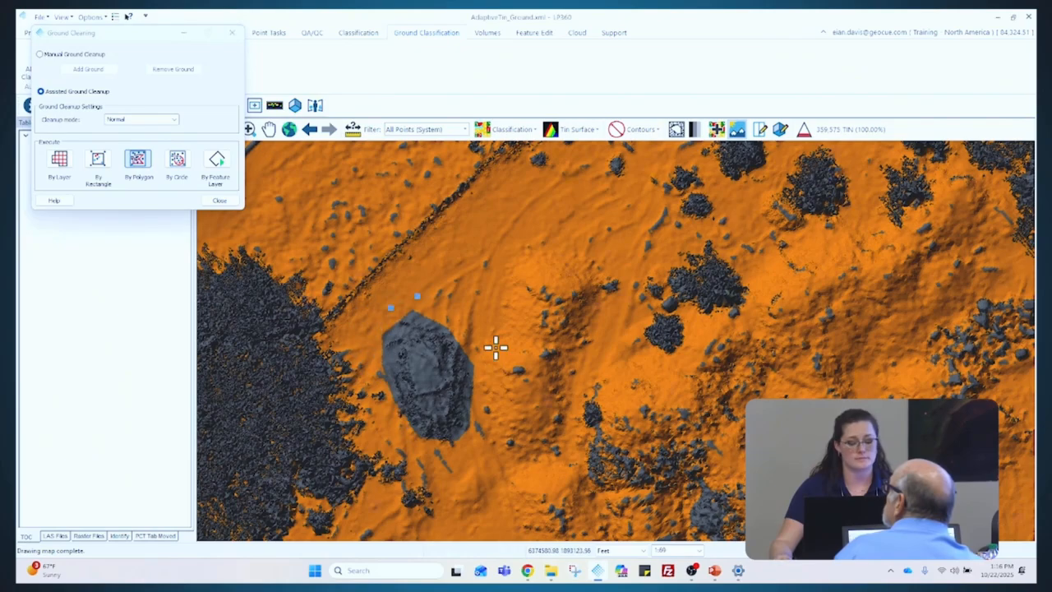
{"action": "left_click", "coordinate": [482, 342]}
{"action": "left_click", "coordinate": [497, 421]}
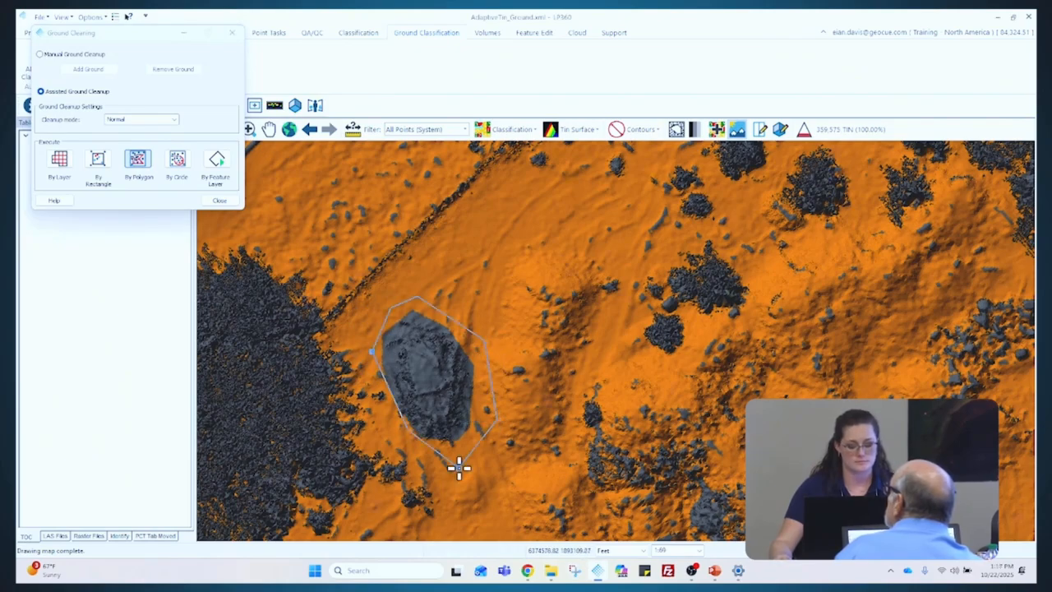
{"action": "double_click", "coordinate": [434, 451]}
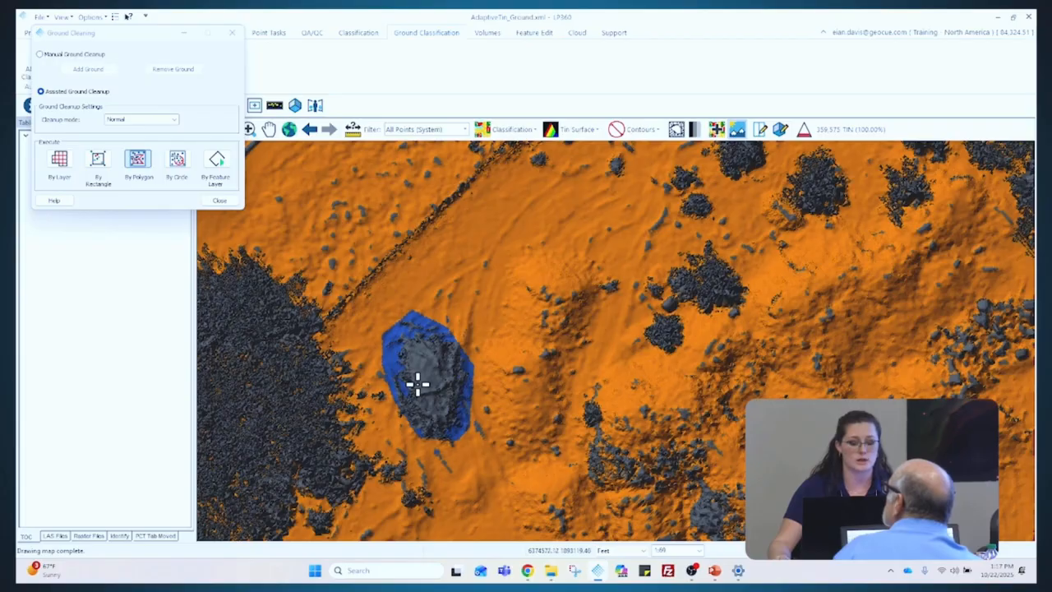
{"action": "scroll", "coordinate": [414, 380], "scroll_direction": "up", "scroll_amount": 1}
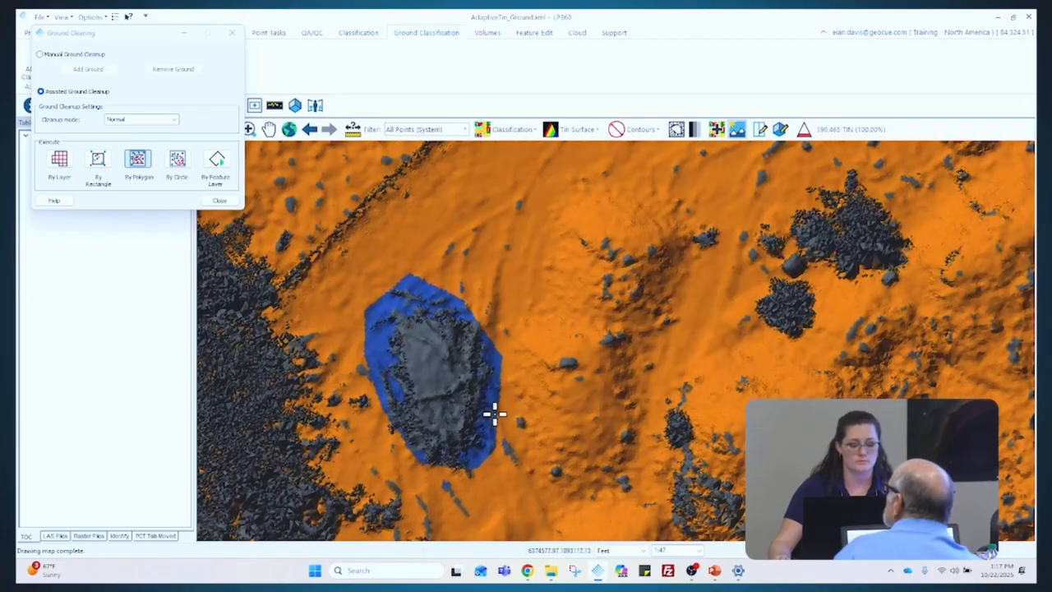
Change the color of class 20, Ignored Ground, to yellow in the Live View class settings and minimize Live View
{"action": "left_click_drag", "start_coordinate": [162, 41], "coordinate": [168, 159]}
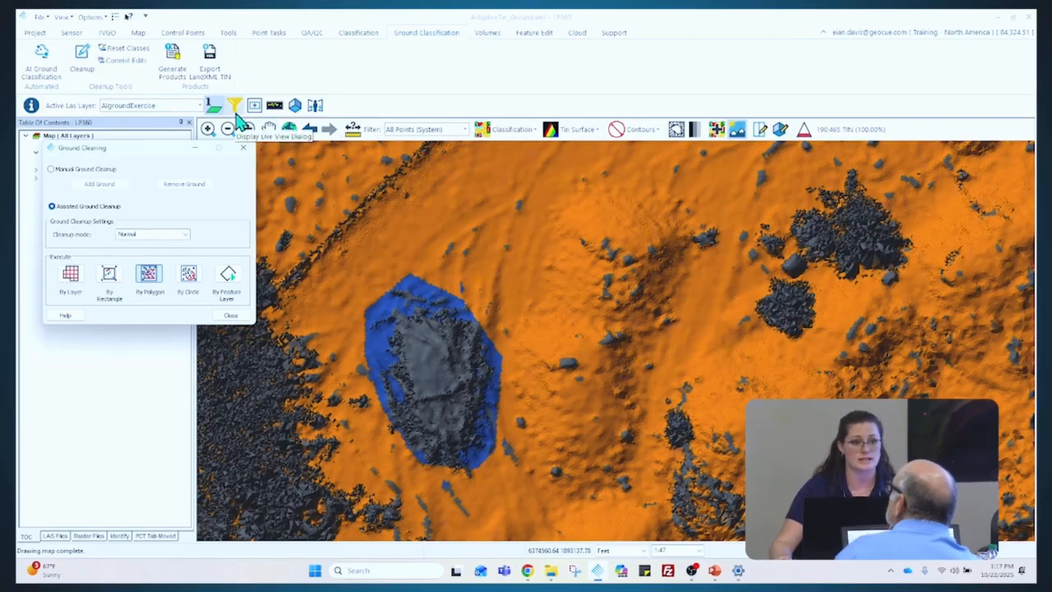
{"action": "left_click", "coordinate": [237, 114]}
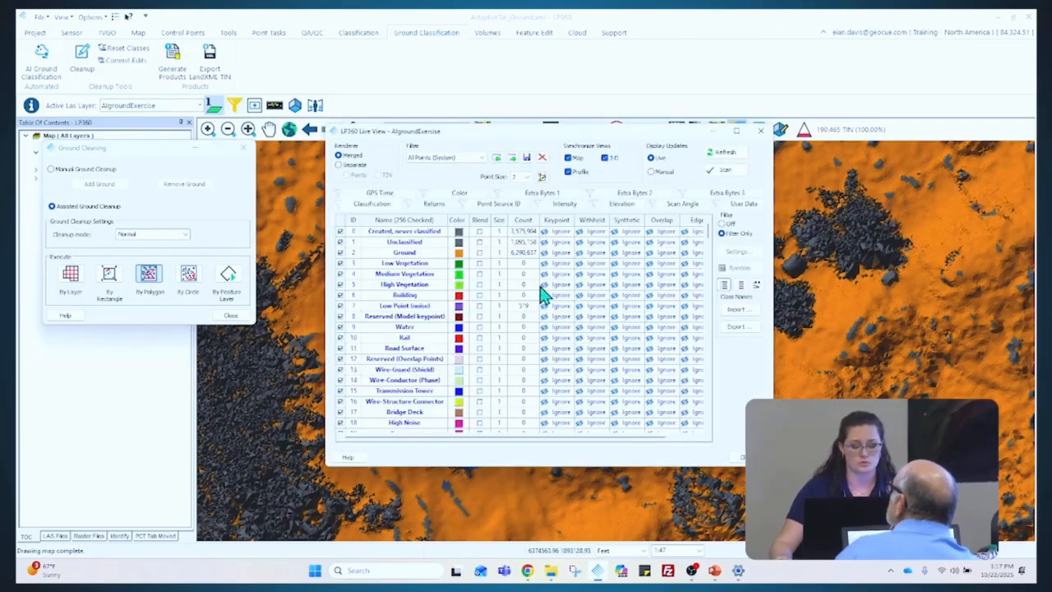
{"action": "scroll", "coordinate": [543, 294], "scroll_direction": "down", "scroll_amount": 1}
{"action": "scroll", "coordinate": [542, 294], "scroll_direction": "down", "scroll_amount": 1}
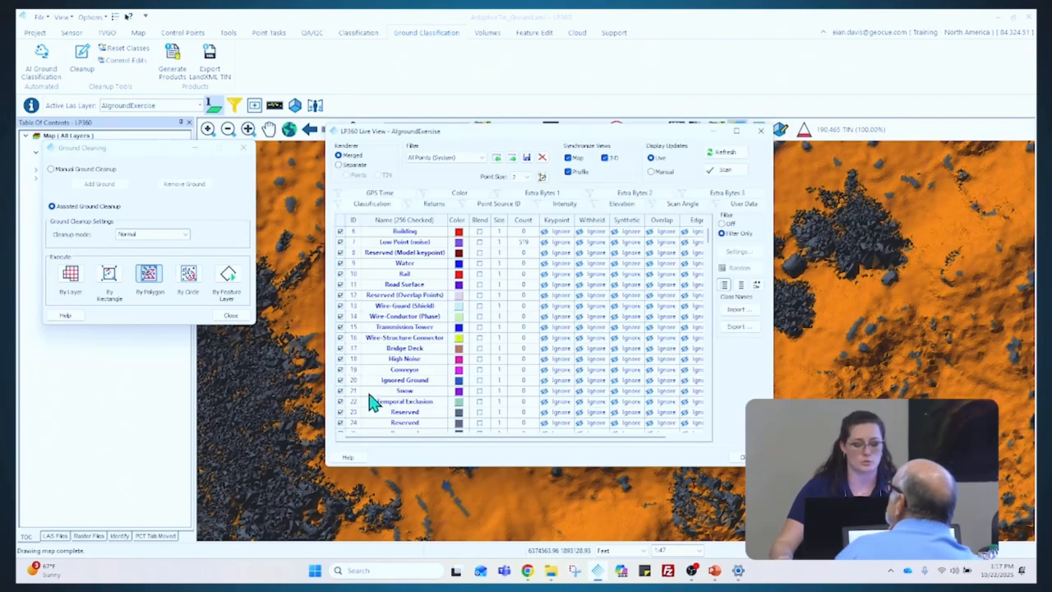
{"action": "double_click", "coordinate": [458, 380]}
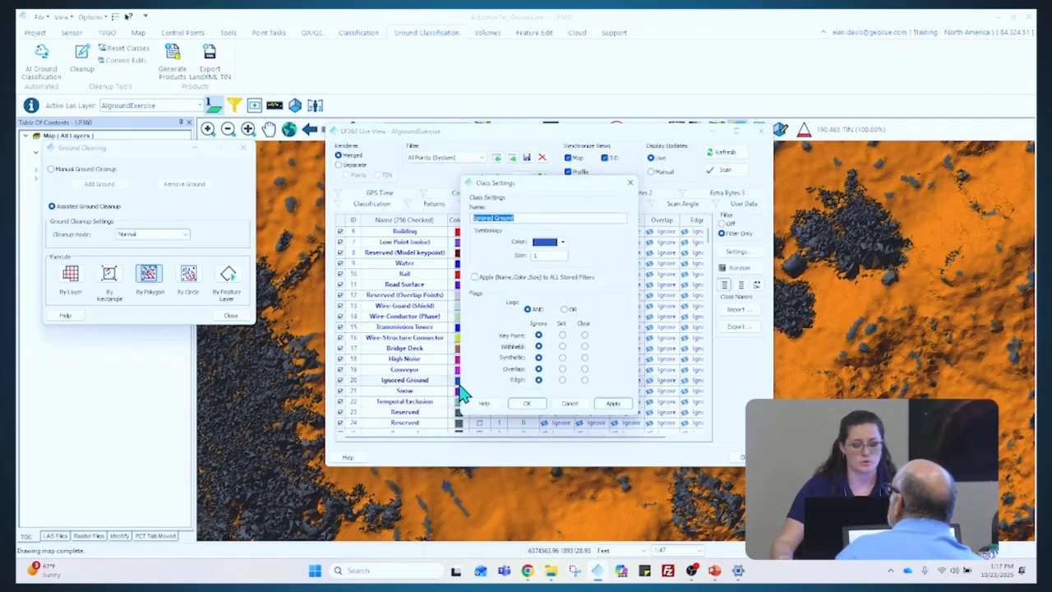
{"action": "left_click", "coordinate": [556, 244]}
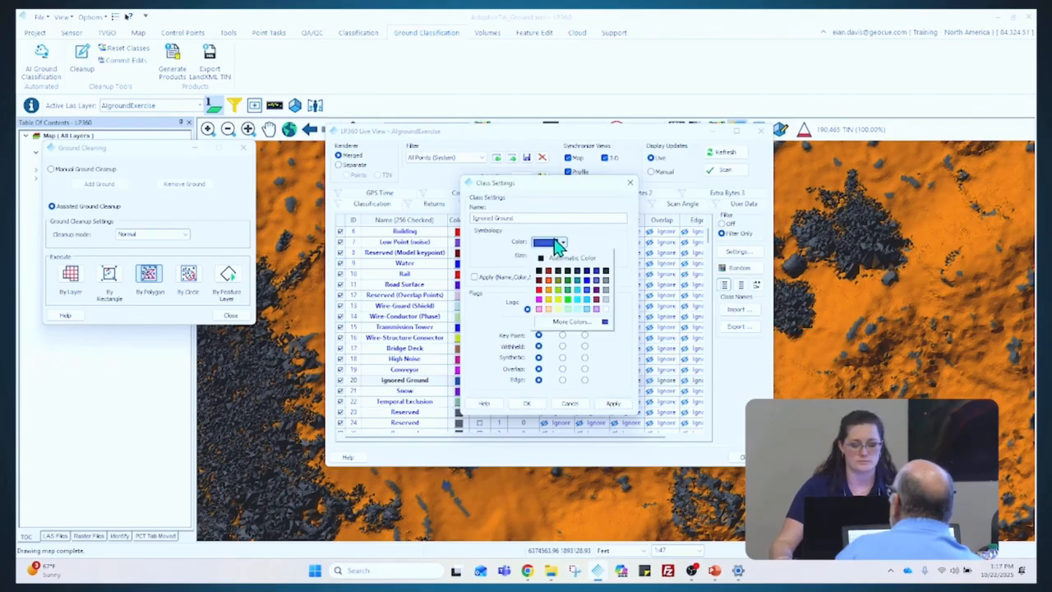
{"action": "left_click", "coordinate": [558, 300]}
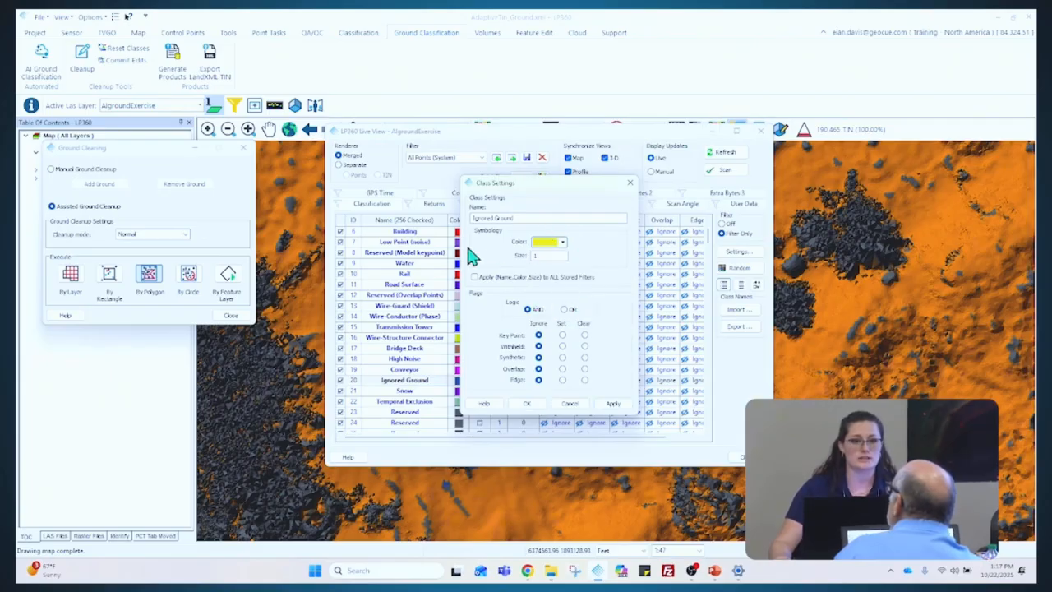
{"action": "left_click", "coordinate": [530, 407]}
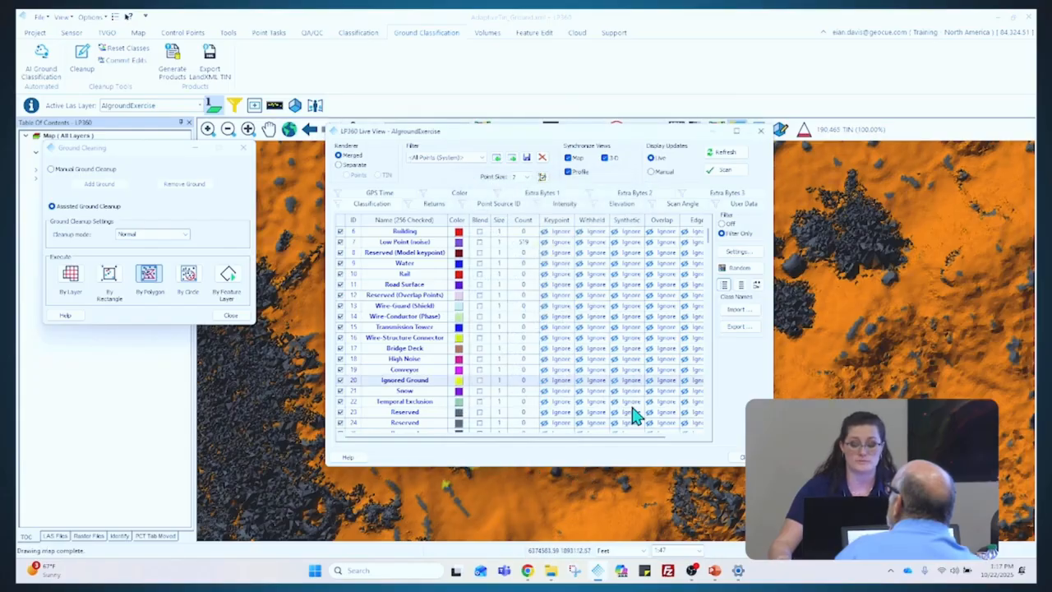
{"action": "left_click", "coordinate": [713, 131]}
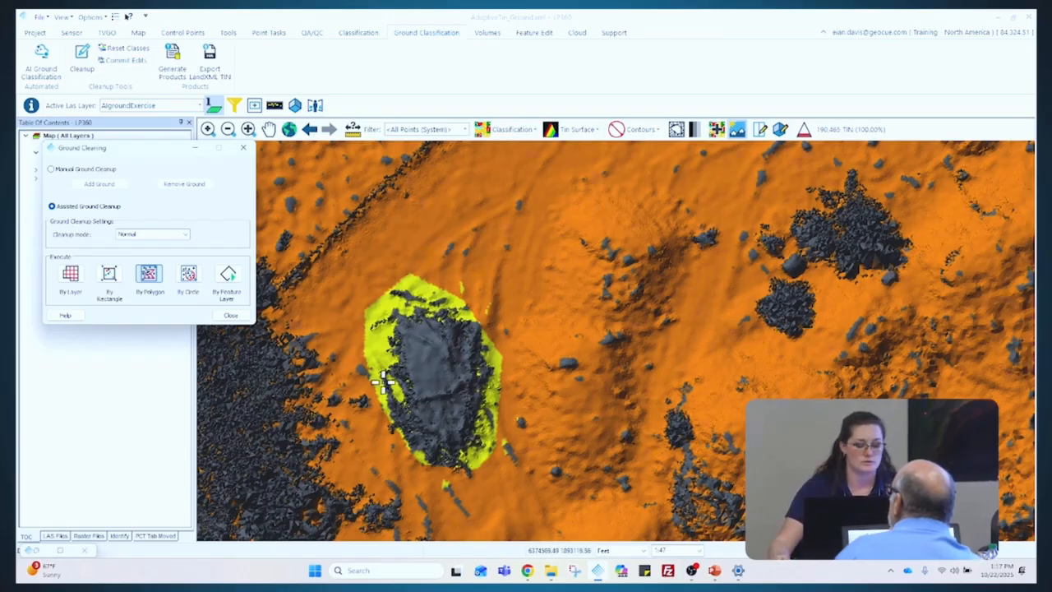
Set the cleanup mode to Aggressive and run the assisted cleanup on a polygon around the oval feature
{"action": "left_click", "coordinate": [186, 235]}
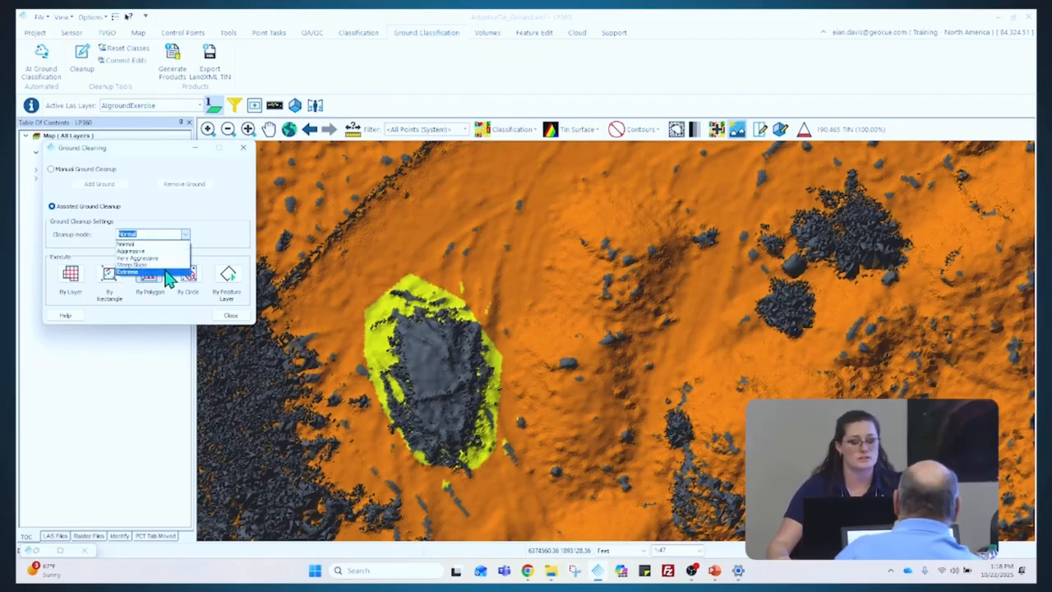
{"action": "left_click", "coordinate": [170, 251]}
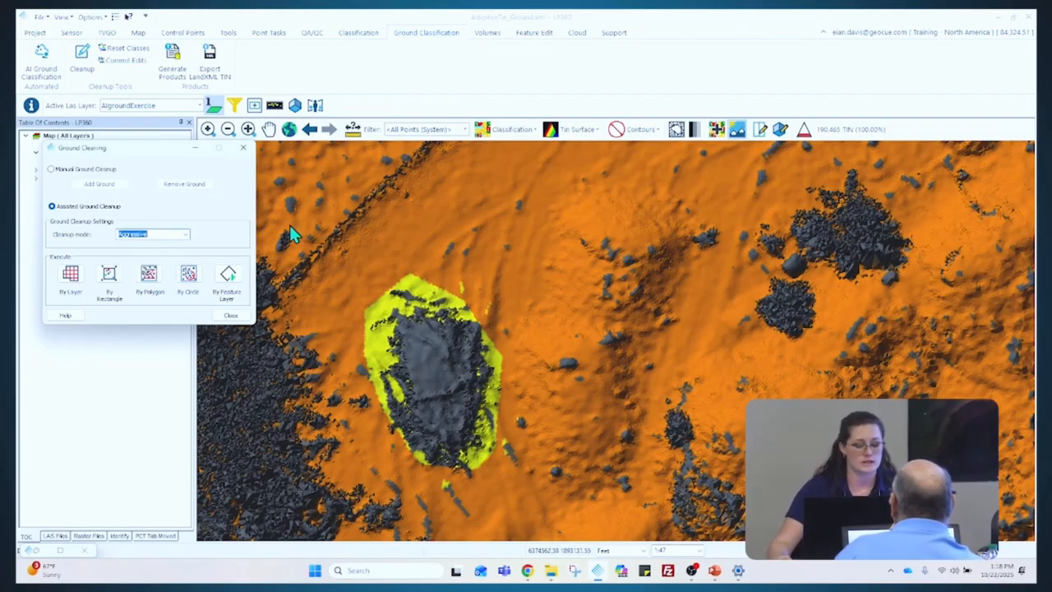
{"action": "left_click", "coordinate": [151, 276]}
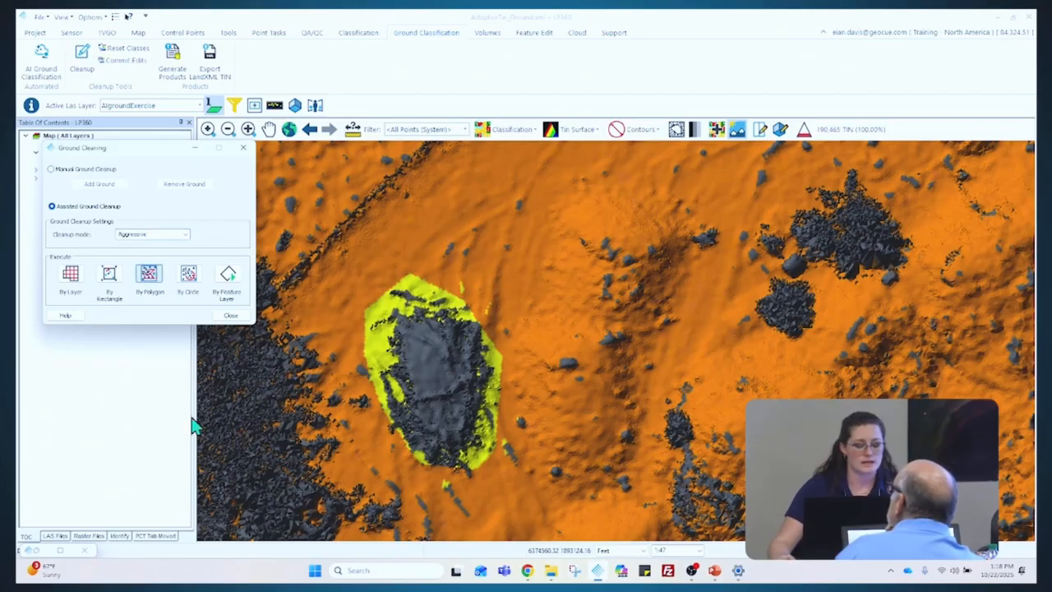
{"action": "left_click", "coordinate": [366, 378]}
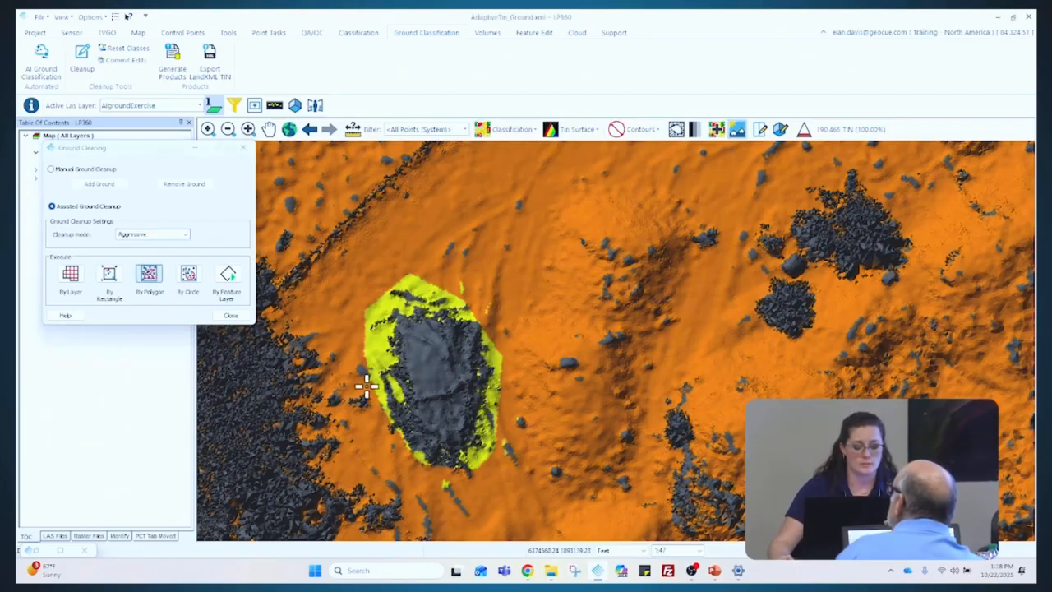
{"action": "left_click", "coordinate": [367, 300]}
{"action": "left_click", "coordinate": [460, 264]}
{"action": "left_click", "coordinate": [536, 362]}
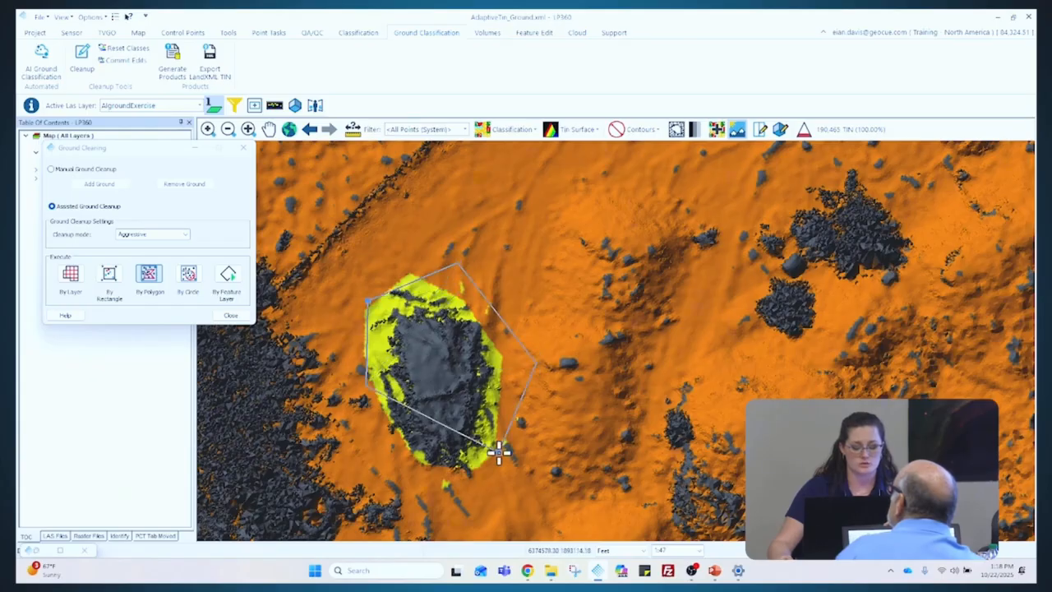
{"action": "left_click", "coordinate": [502, 483]}
{"action": "double_click", "coordinate": [399, 471]}
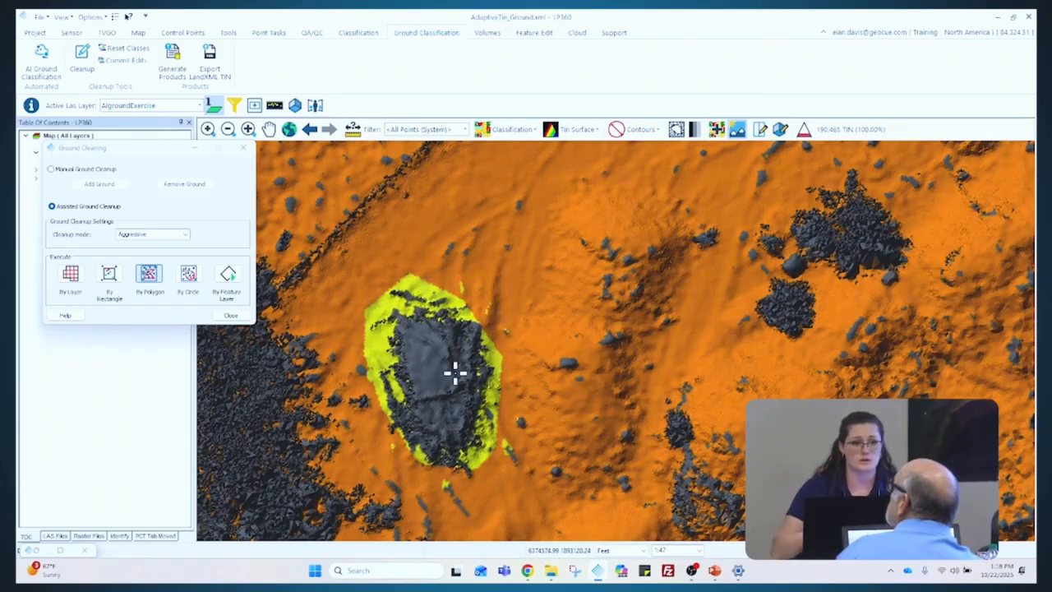
Rerun the assisted cleanup on a polygon around the oval feature with the mode set to Very Aggressive
{"action": "left_click", "coordinate": [188, 236]}
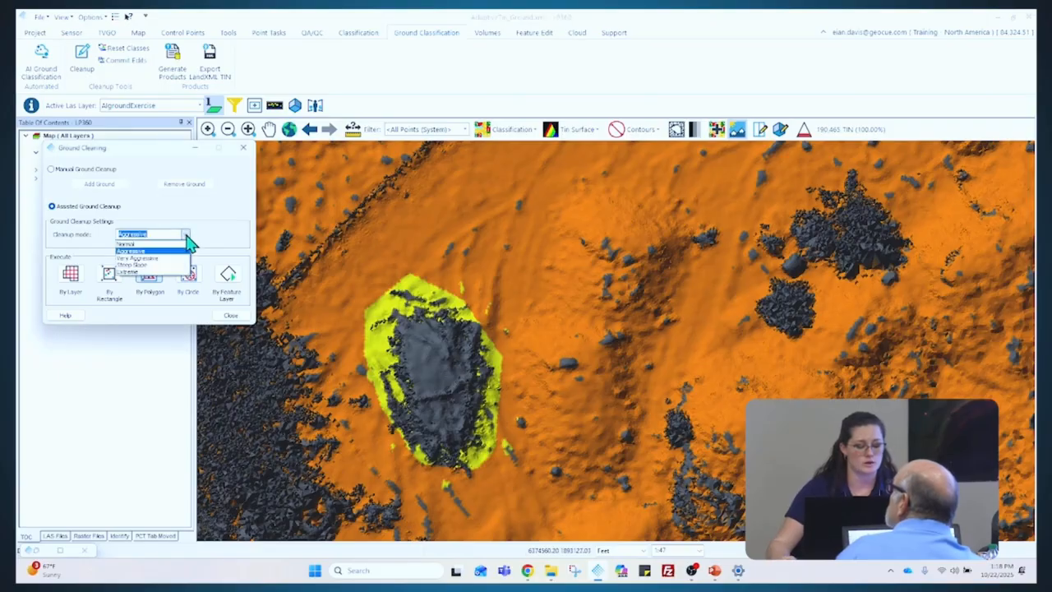
{"action": "left_click", "coordinate": [169, 263]}
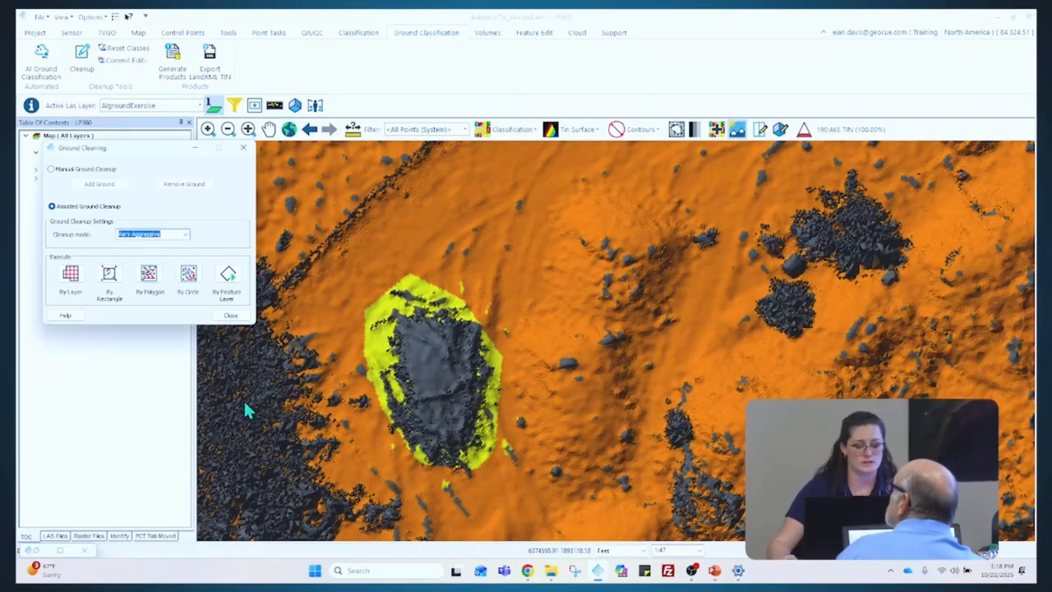
{"action": "left_click", "coordinate": [149, 279]}
{"action": "left_click", "coordinate": [374, 395]}
{"action": "left_click", "coordinate": [343, 359]}
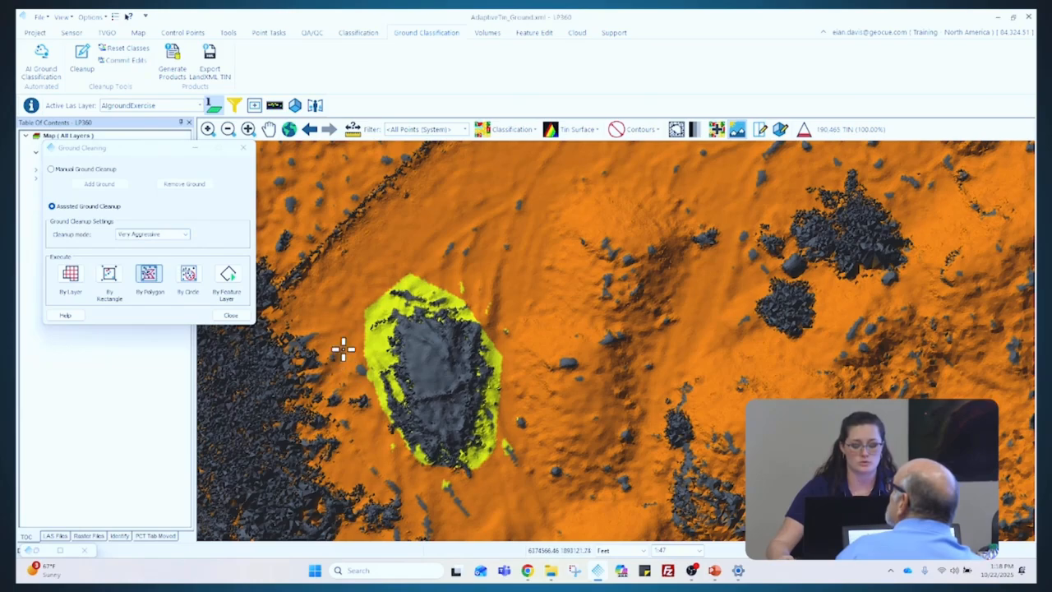
{"action": "left_click", "coordinate": [366, 284]}
{"action": "left_click", "coordinate": [420, 263]}
{"action": "left_click", "coordinate": [539, 317]}
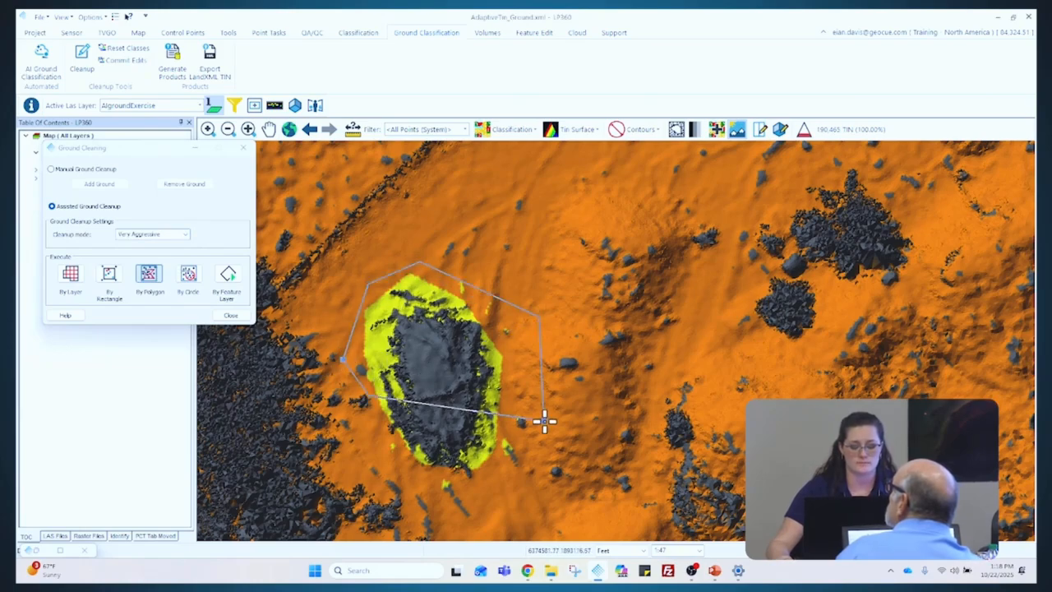
{"action": "left_click", "coordinate": [544, 418]}
{"action": "left_click", "coordinate": [509, 491]}
{"action": "double_click", "coordinate": [408, 492]}
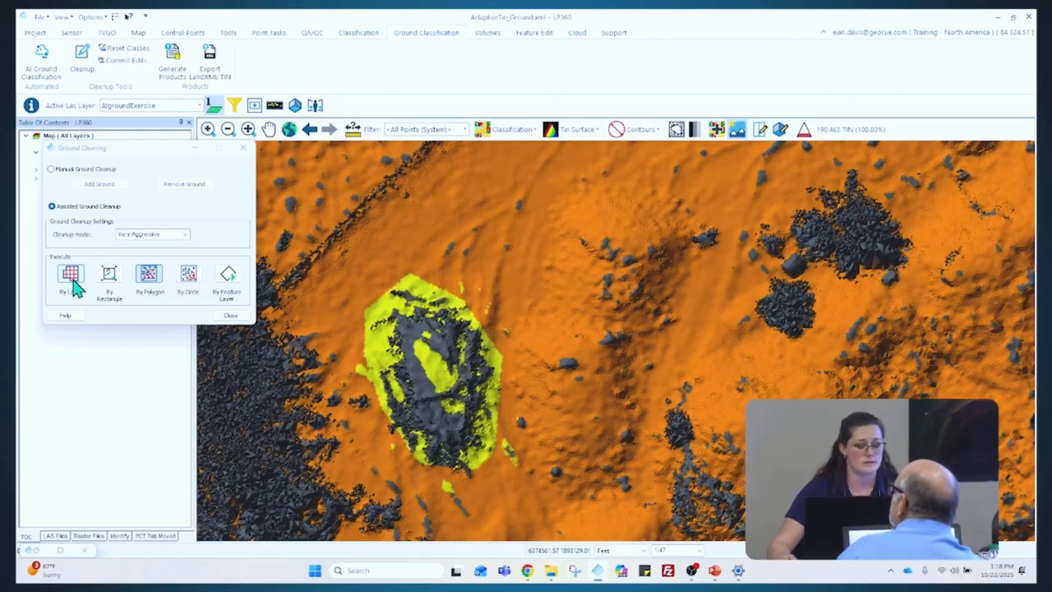
Set the cleanup mode back to Normal and run the assisted ground cleanup on the whole layer, dismissing the completion notice
{"action": "left_click", "coordinate": [187, 239]}
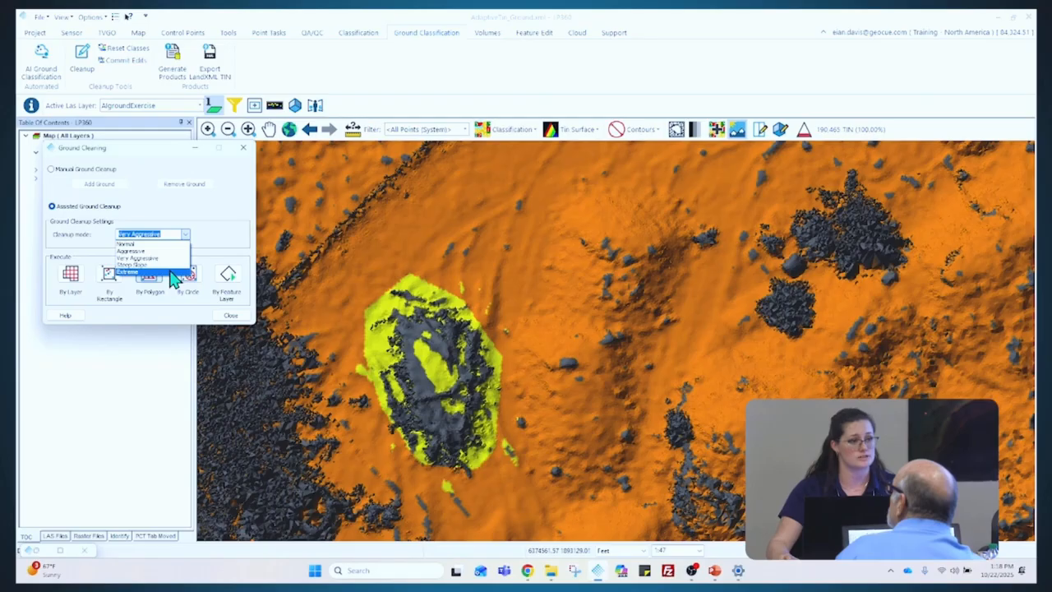
{"action": "left_click", "coordinate": [185, 235]}
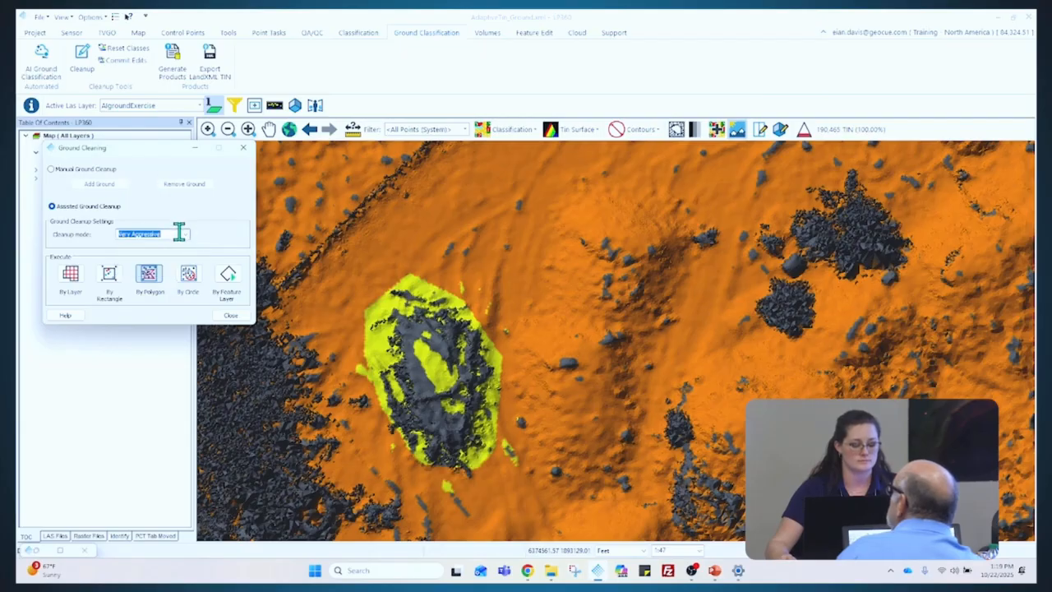
{"action": "left_click", "coordinate": [189, 235]}
{"action": "left_click", "coordinate": [176, 244]}
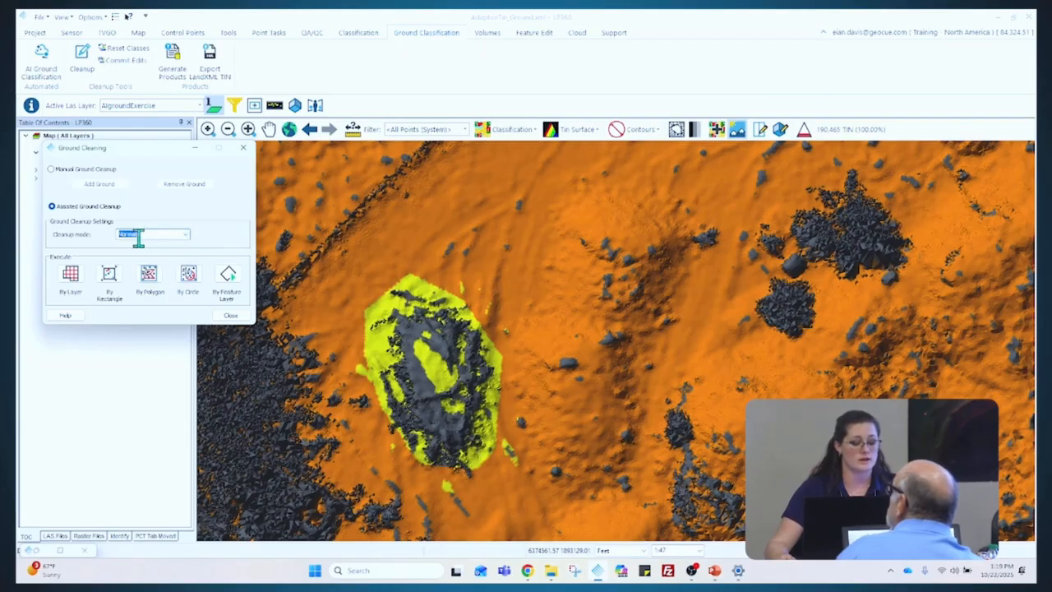
{"action": "left_click", "coordinate": [73, 277]}
{"action": "left_click", "coordinate": [573, 331]}
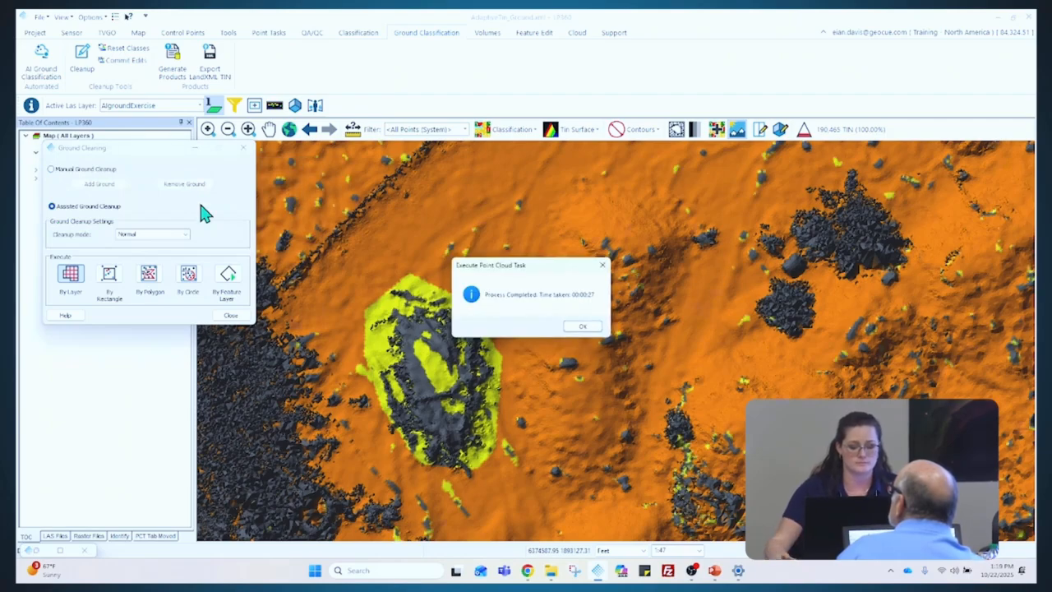
{"action": "left_click", "coordinate": [573, 328]}
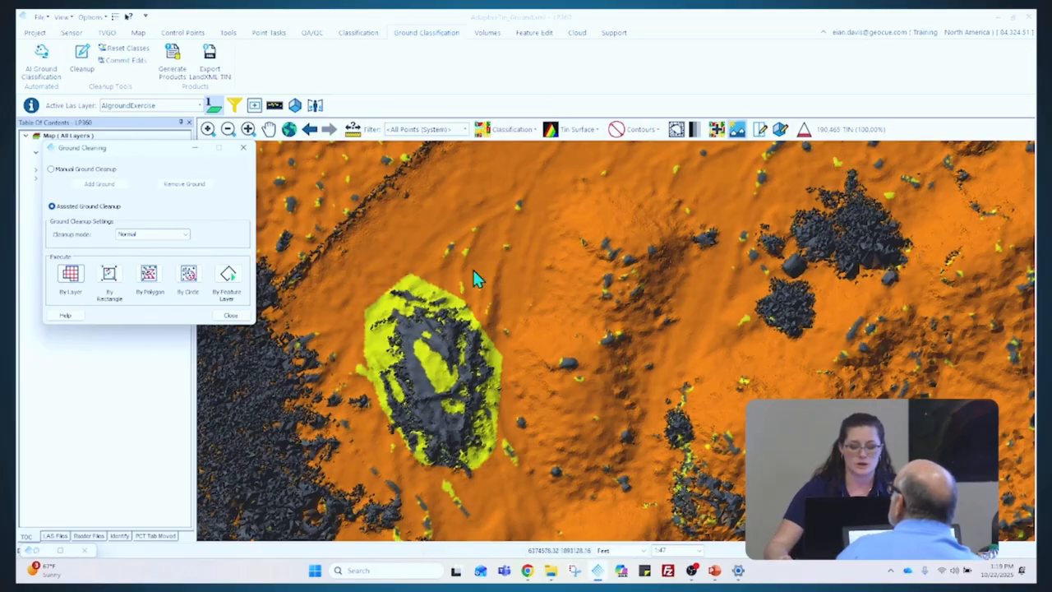
{"action": "scroll", "coordinate": [485, 283], "scroll_direction": "down", "scroll_amount": 3}
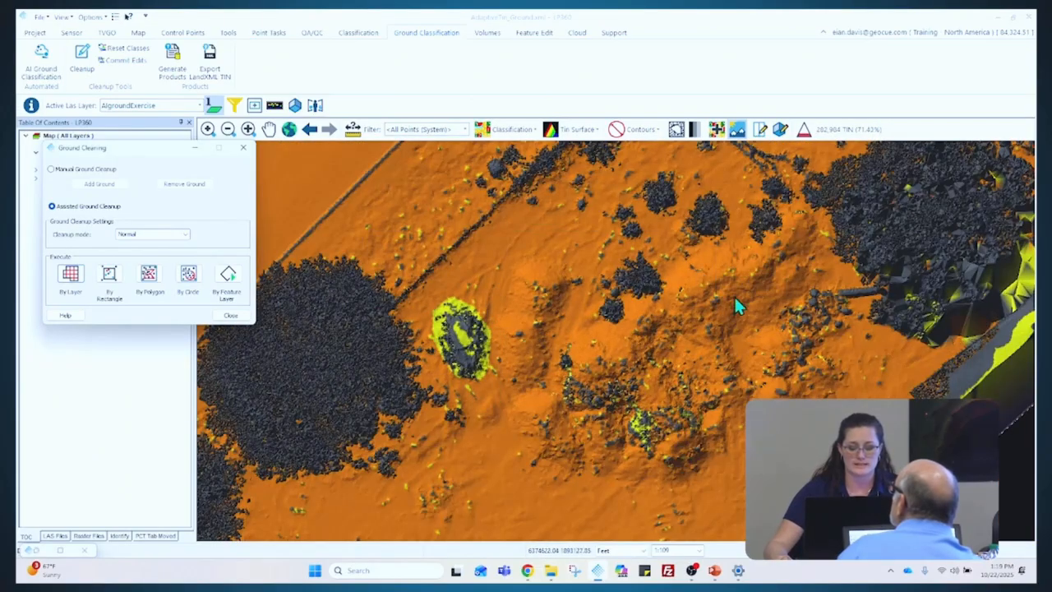
Close the ground cleaning tool and reset the Edits (20) class within a circle around the bright yellow patch in the rough mound
{"action": "scroll", "coordinate": [637, 423], "scroll_direction": "up", "scroll_amount": 4}
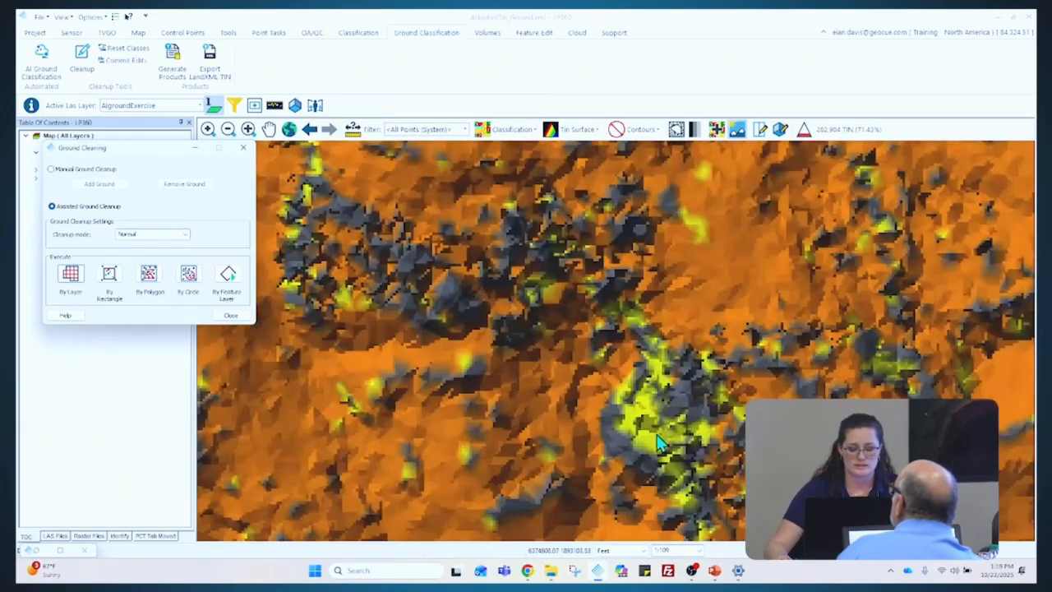
{"action": "scroll", "coordinate": [650, 424], "scroll_direction": "down", "scroll_amount": 2}
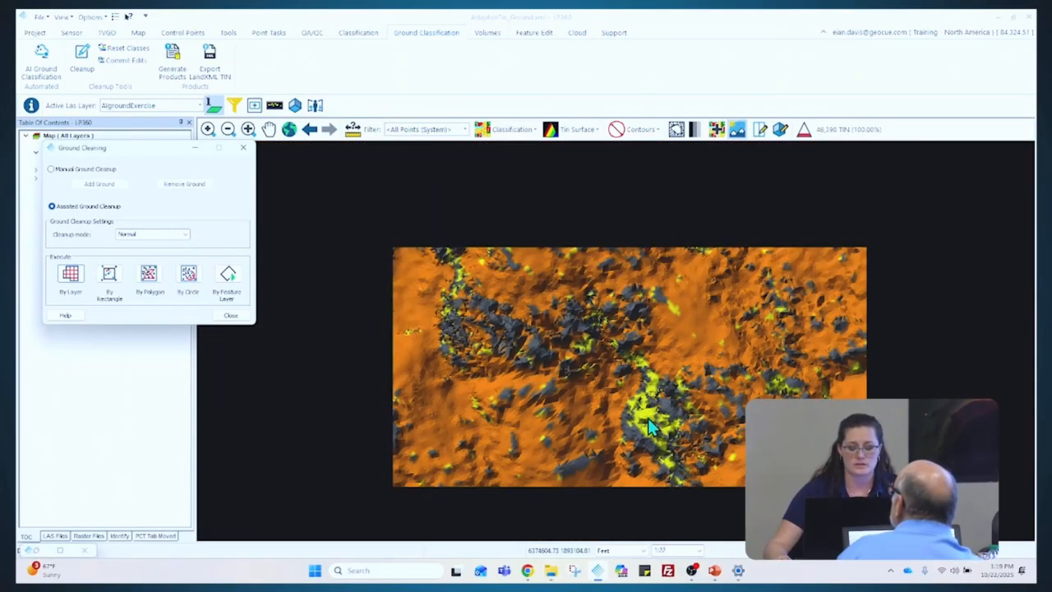
{"action": "scroll", "coordinate": [645, 426], "scroll_direction": "down", "scroll_amount": 1}
{"action": "scroll", "coordinate": [641, 345], "scroll_direction": "down", "scroll_amount": 1}
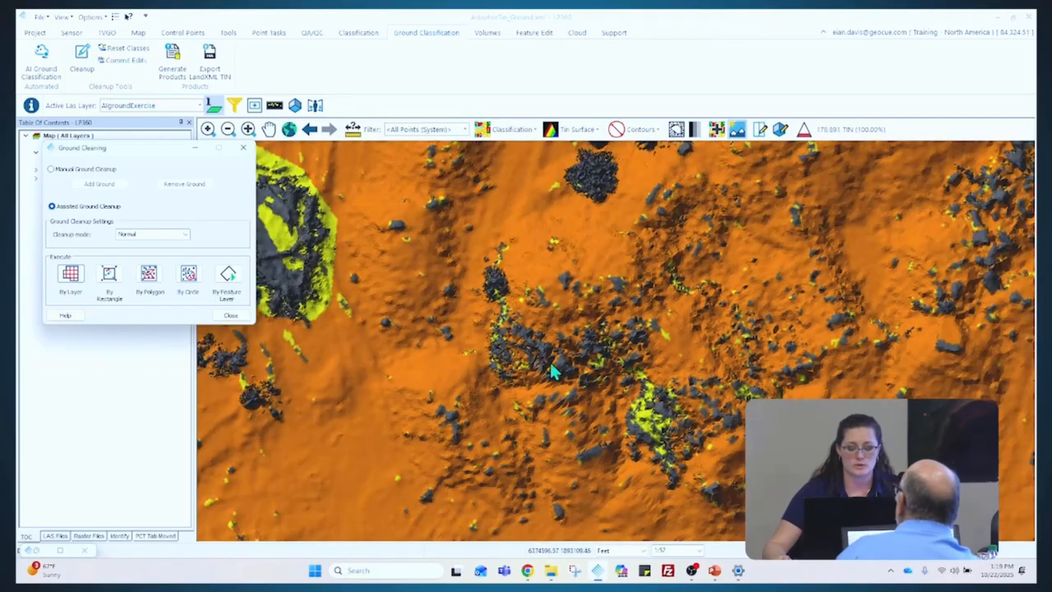
{"action": "scroll", "coordinate": [620, 299], "scroll_direction": "down", "scroll_amount": 1}
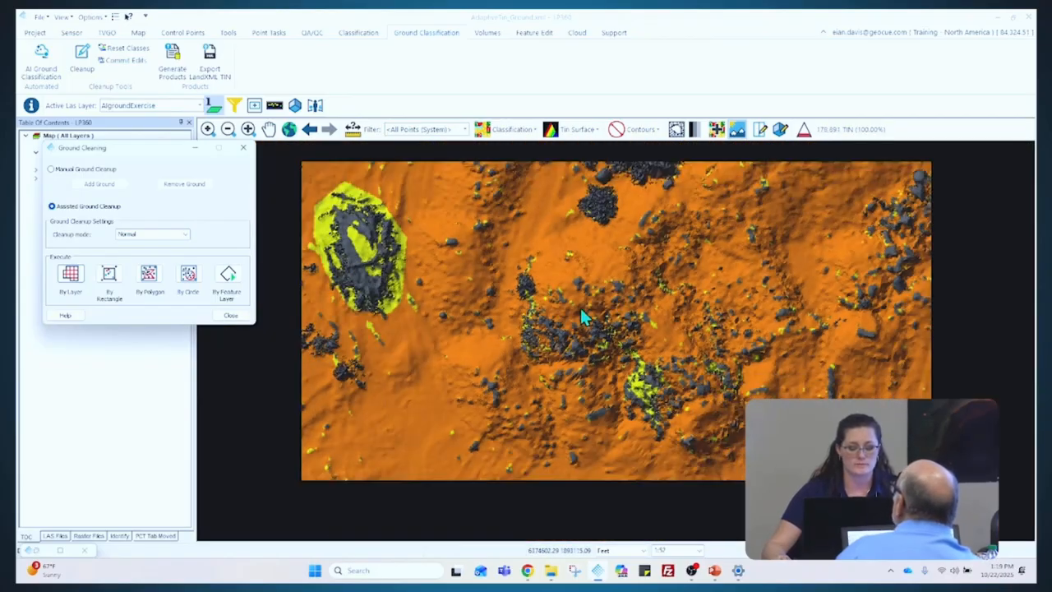
{"action": "scroll", "coordinate": [438, 336], "scroll_direction": "down", "scroll_amount": 2}
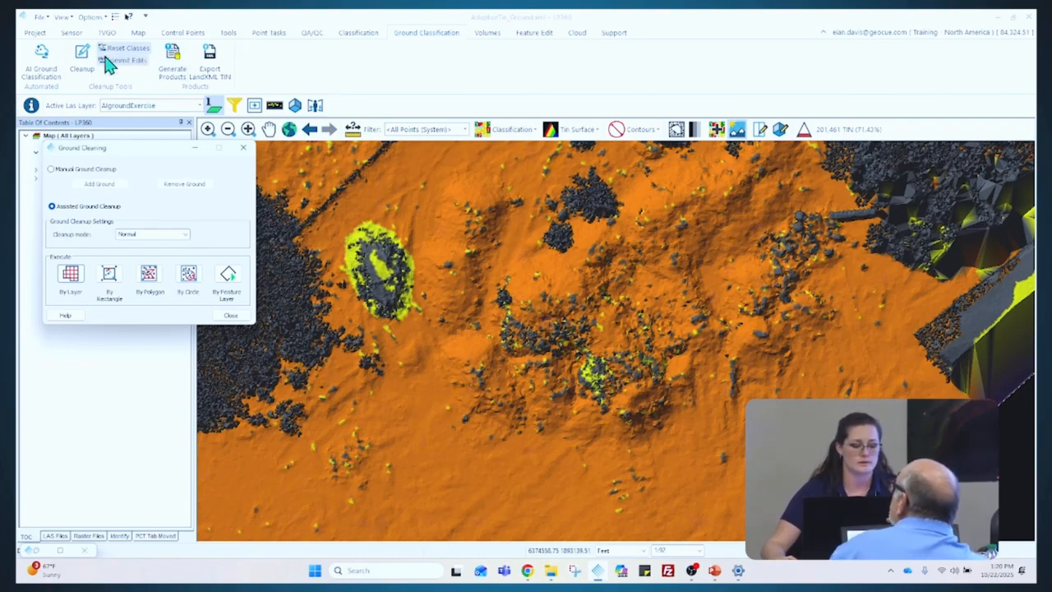
{"action": "left_click", "coordinate": [244, 147]}
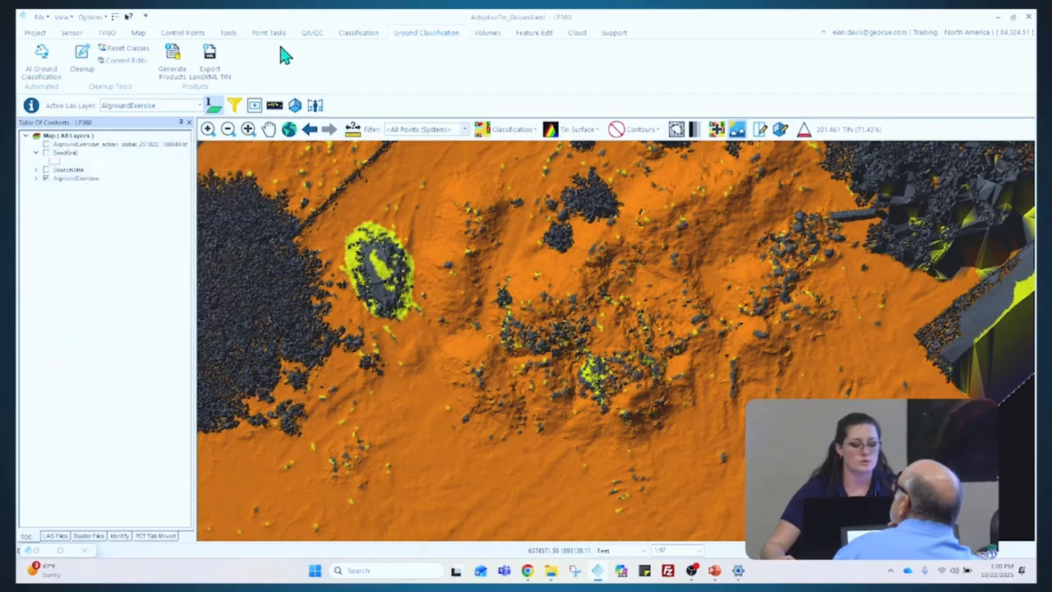
{"action": "left_click", "coordinate": [131, 49]}
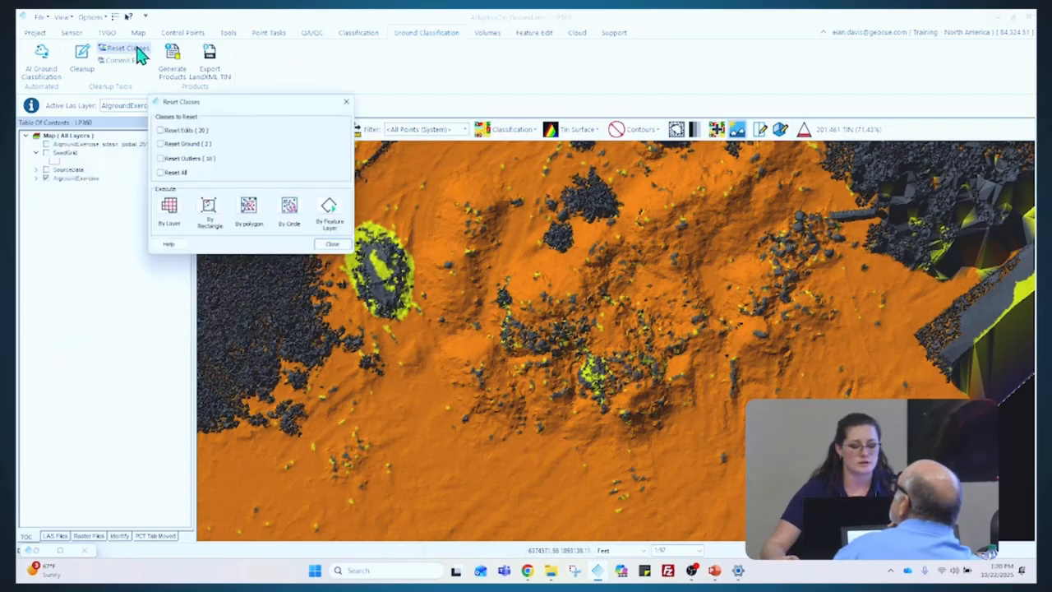
{"action": "left_click", "coordinate": [159, 130]}
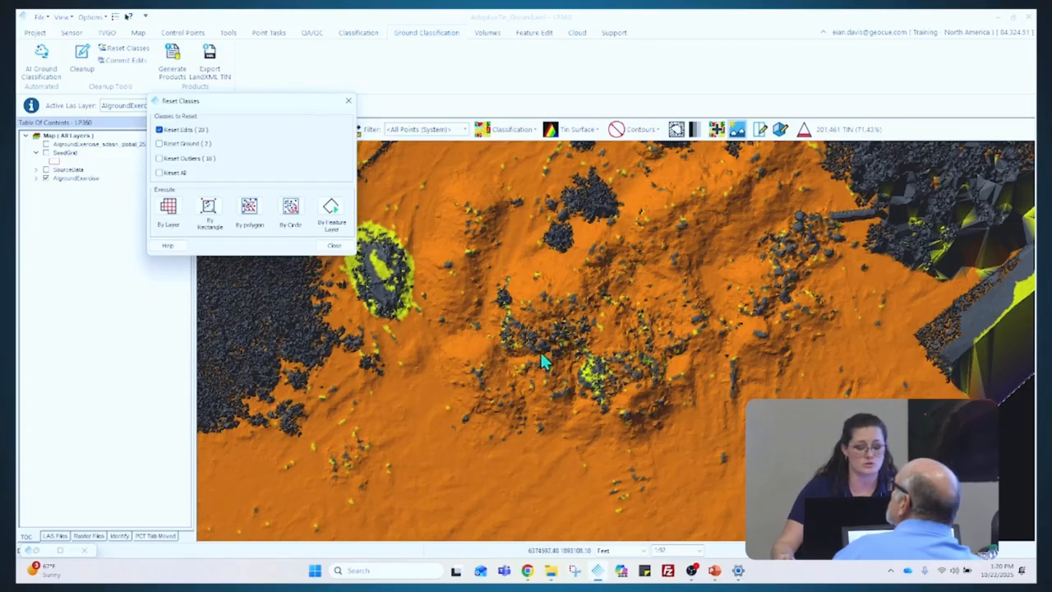
{"action": "left_click", "coordinate": [289, 210]}
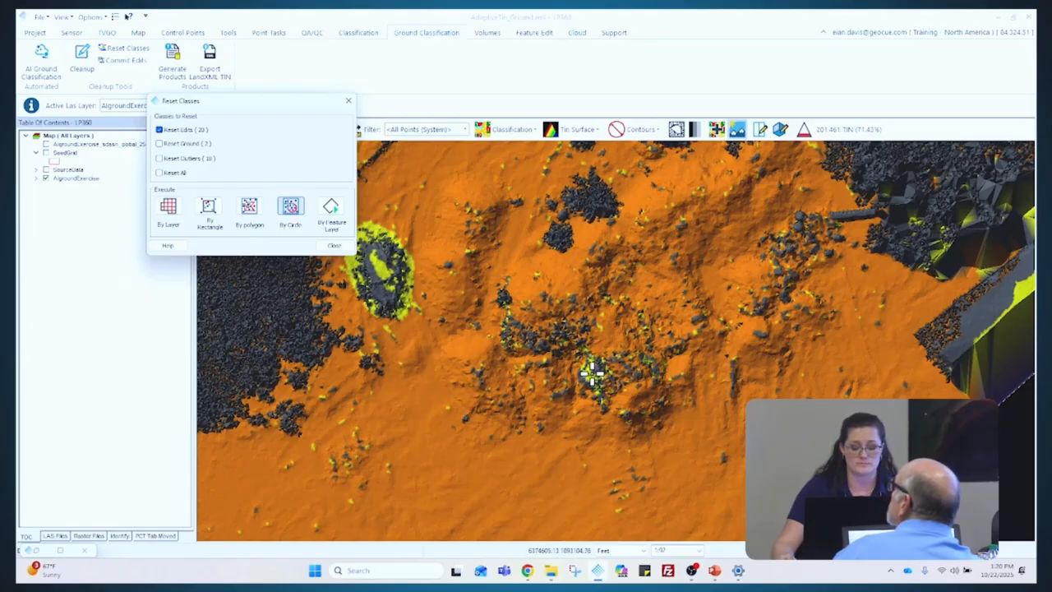
{"action": "mouse_move", "coordinate": [592, 373]}
{"action": "left_mouse_down"}
{"action": "mouse_move", "coordinate": [610, 401]}
{"action": "mouse_move", "coordinate": [602, 378]}
{"action": "mouse_move", "coordinate": [609, 389]}
{"action": "left_mouse_up"}
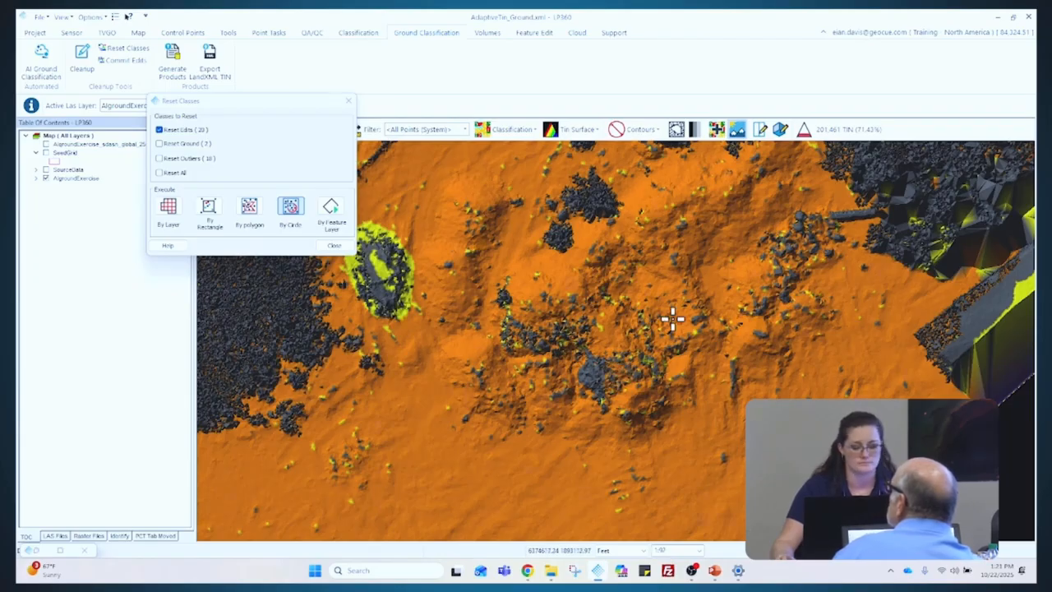
Reset the Edits (20) class within a polygon around the long rectangular structure at the edge of the data
{"action": "scroll", "coordinate": [674, 315], "scroll_direction": "down", "scroll_amount": 2}
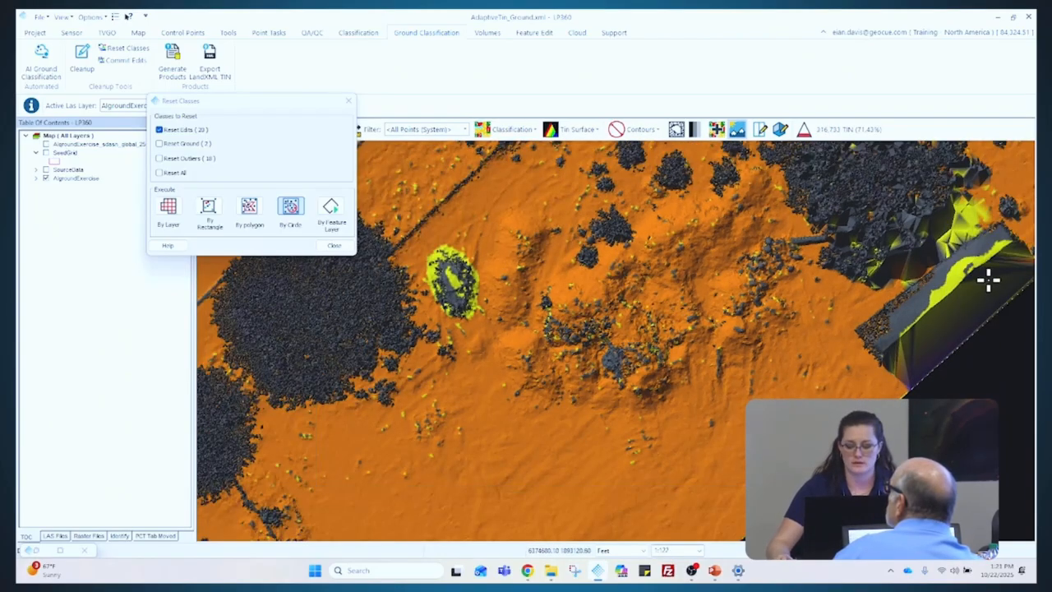
{"action": "scroll", "coordinate": [745, 299], "scroll_direction": "down", "scroll_amount": 2}
{"action": "scroll", "coordinate": [911, 282], "scroll_direction": "up", "scroll_amount": 1}
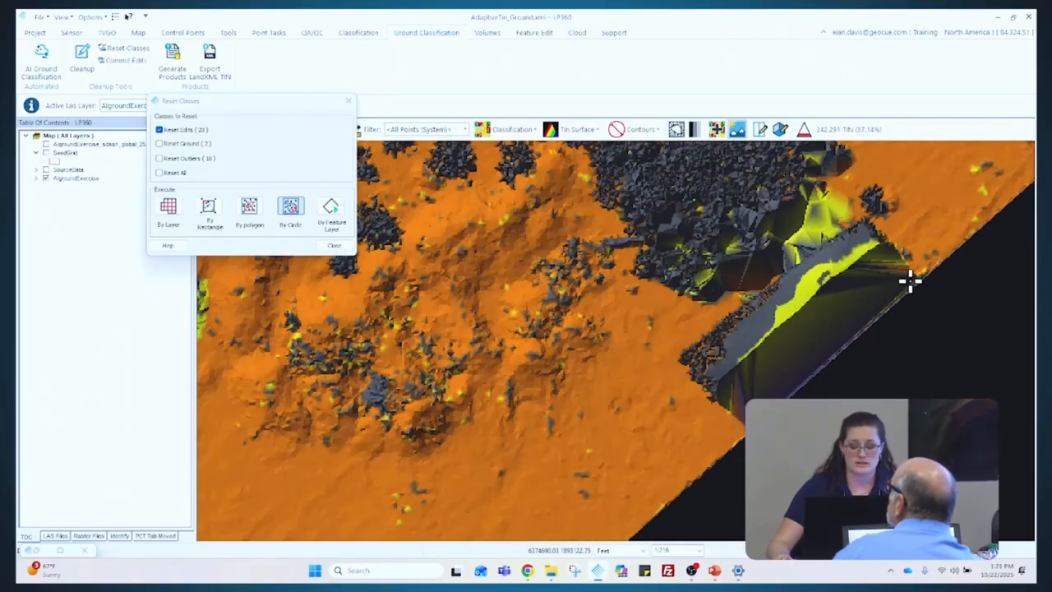
{"action": "scroll", "coordinate": [876, 247], "scroll_direction": "up", "scroll_amount": 1}
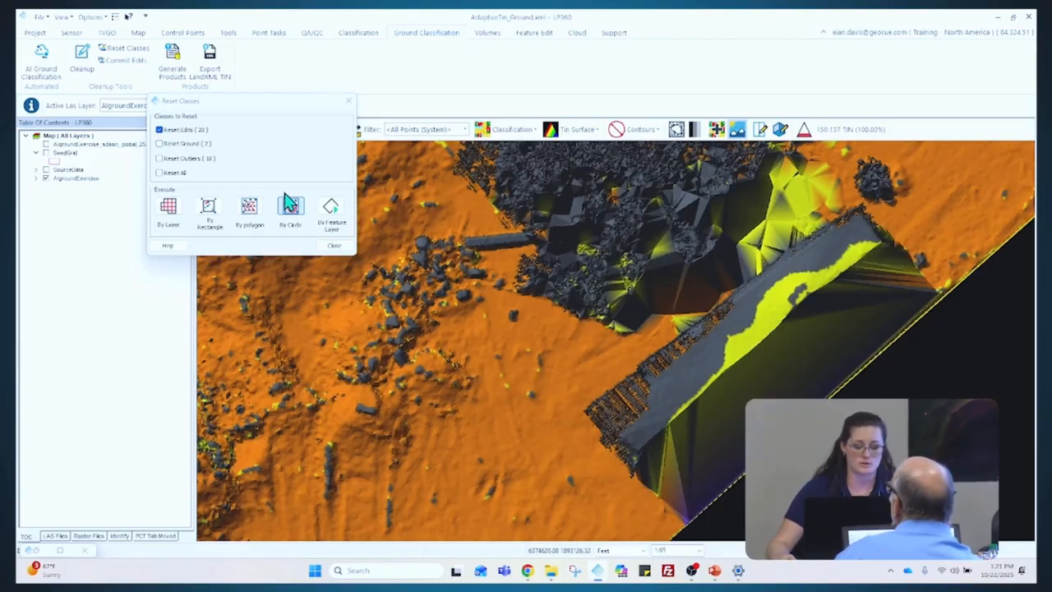
{"action": "left_click", "coordinate": [257, 207]}
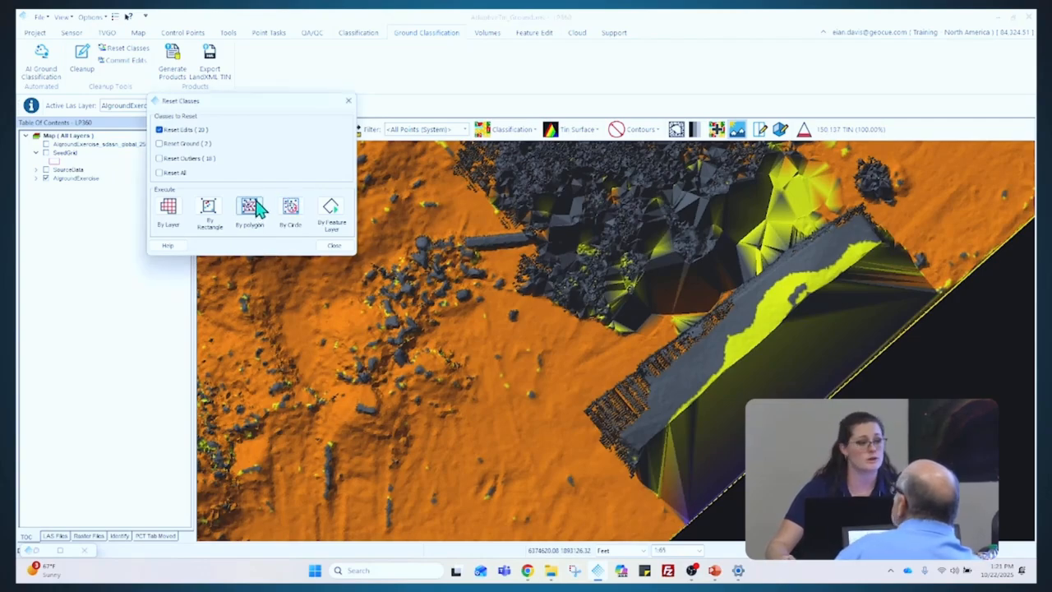
{"action": "left_click", "coordinate": [582, 408]}
{"action": "left_click", "coordinate": [857, 204]}
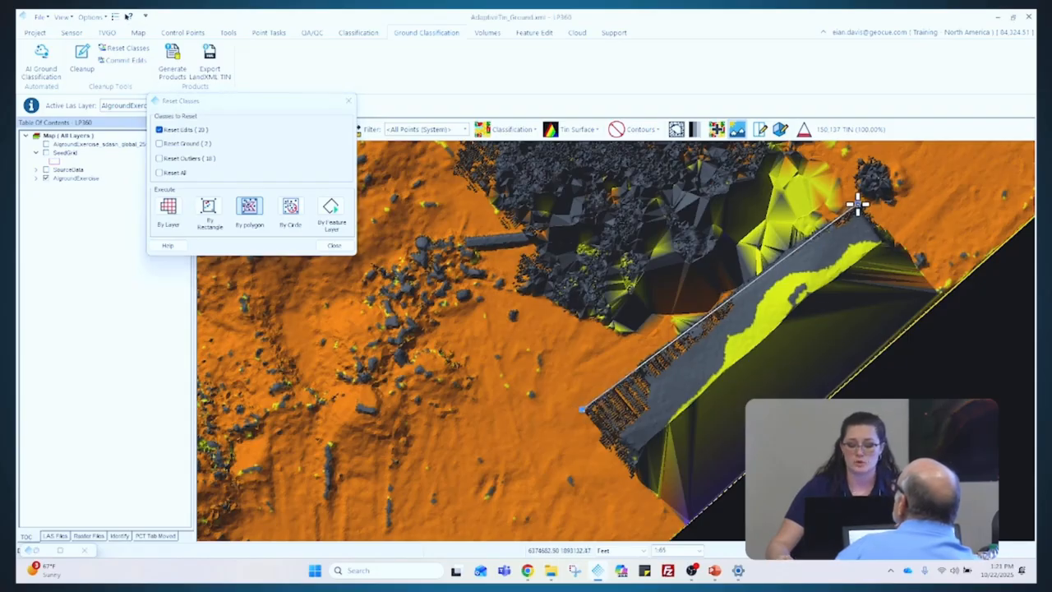
{"action": "left_click", "coordinate": [900, 243]}
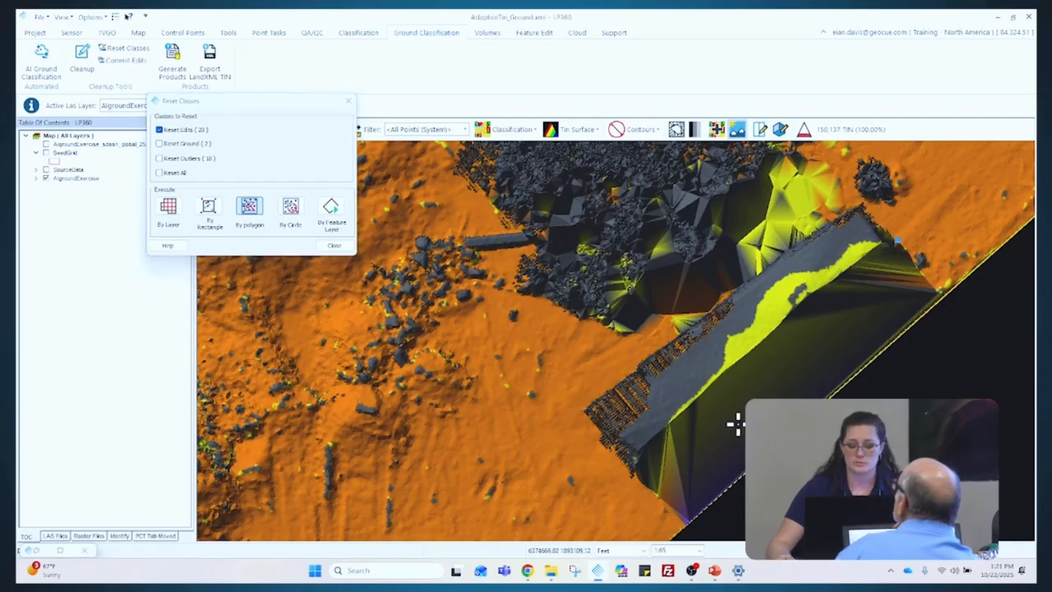
{"action": "double_click", "coordinate": [625, 466]}
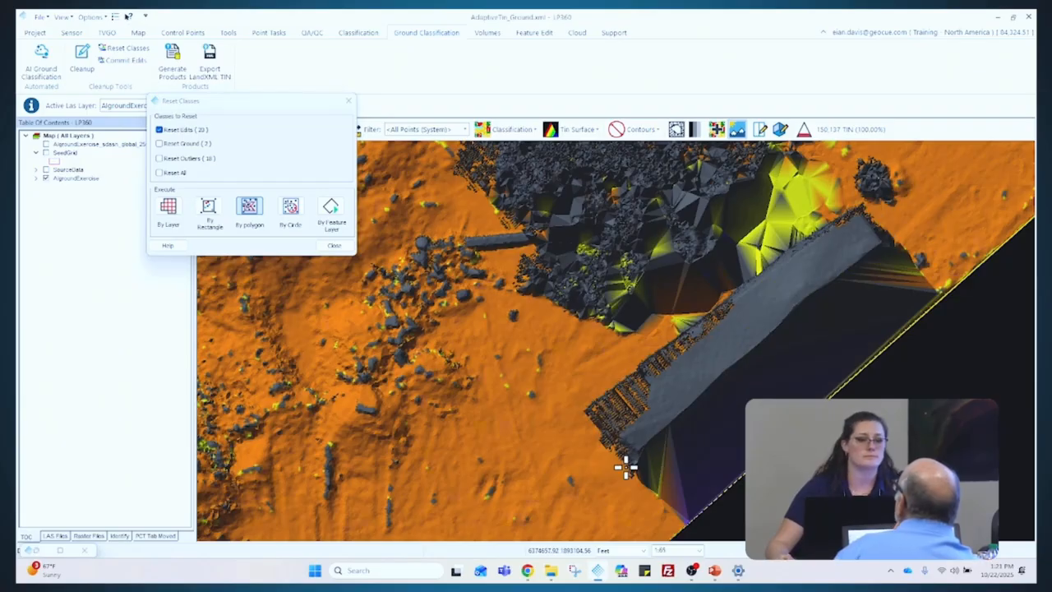
Close Reset Classes and commit the edits from class 20 to Ground (2) on the entire AIgroundExercise layer, dismissing the completion notice
{"action": "scroll", "coordinate": [512, 348], "scroll_direction": "down", "scroll_amount": 1}
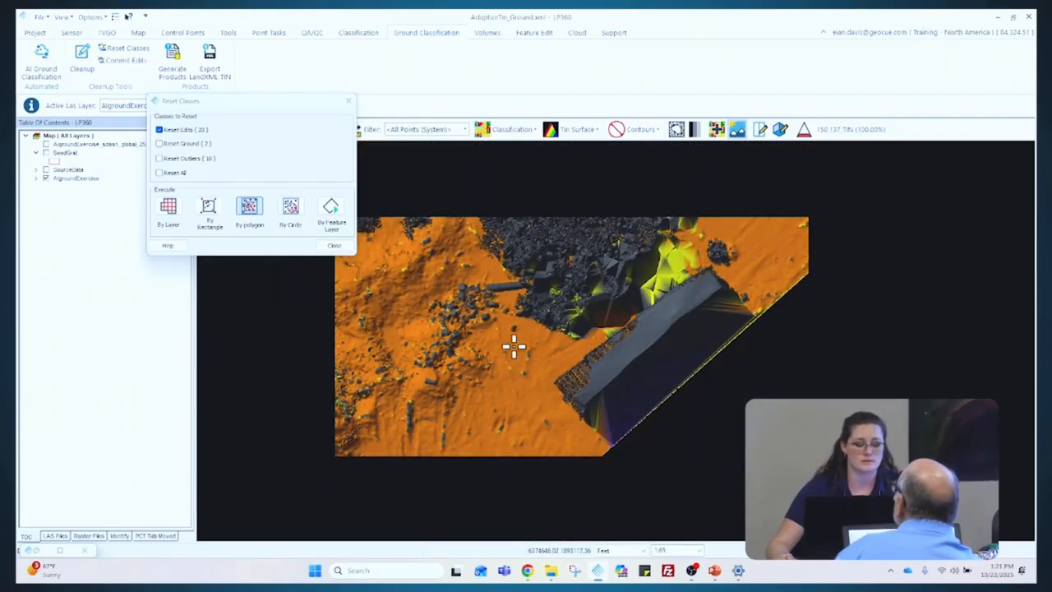
{"action": "scroll", "coordinate": [542, 330], "scroll_direction": "down", "scroll_amount": 1}
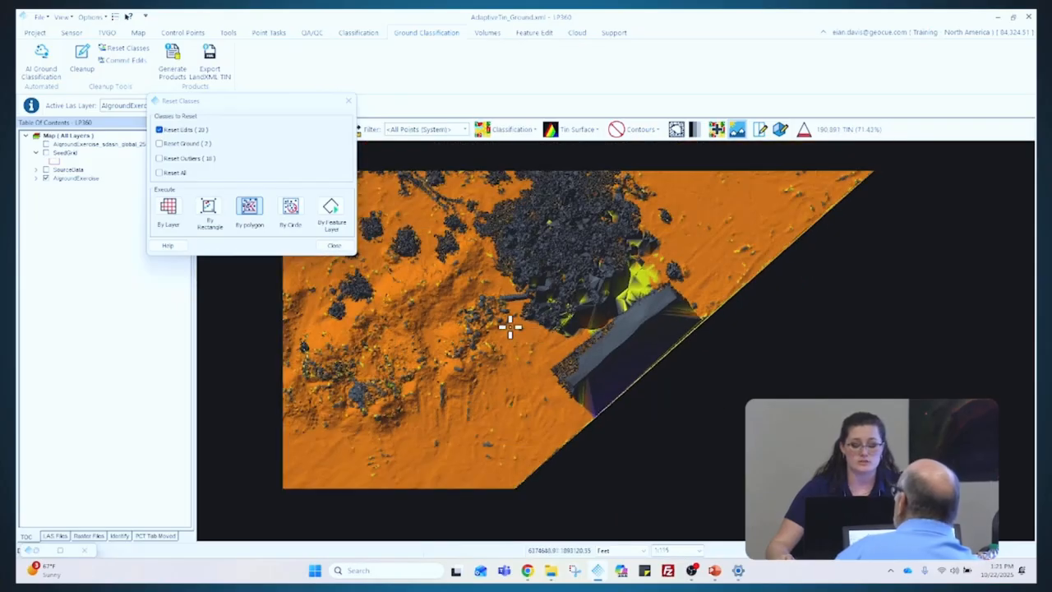
{"action": "scroll", "coordinate": [737, 210], "scroll_direction": "up", "scroll_amount": 1}
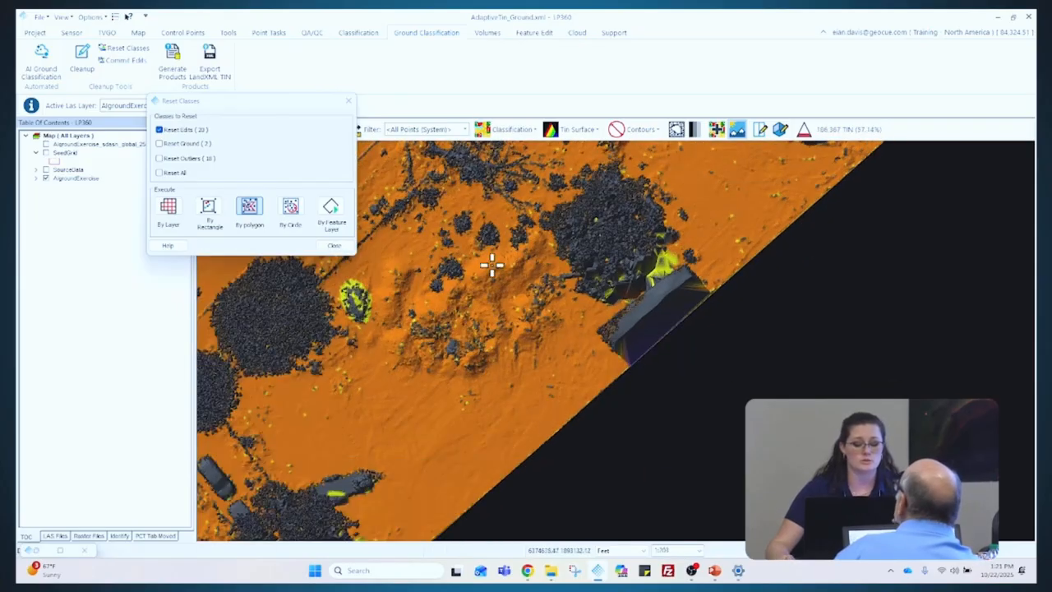
{"action": "scroll", "coordinate": [516, 284], "scroll_direction": "down", "scroll_amount": 1}
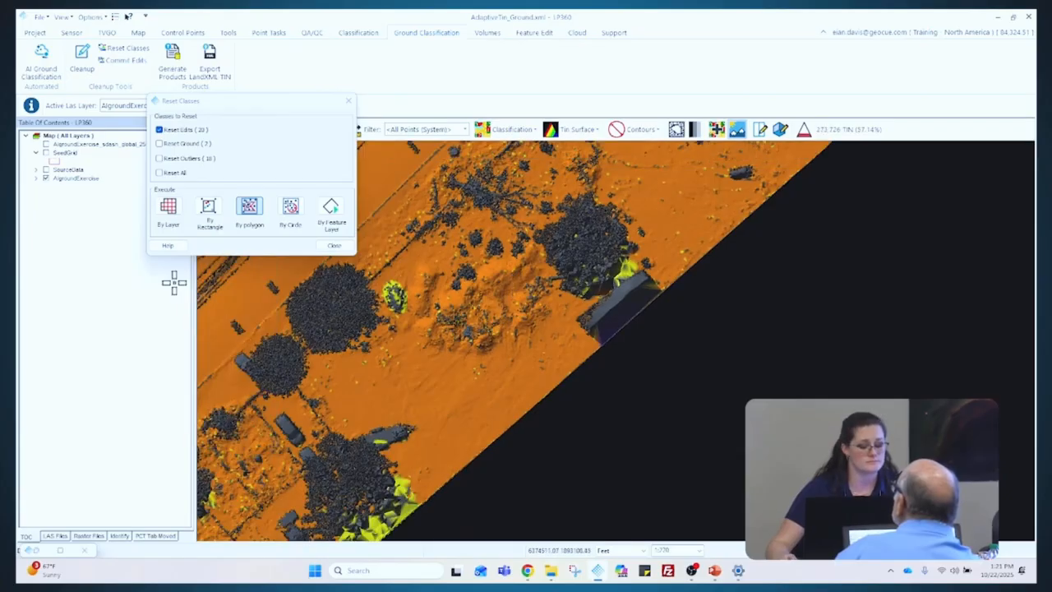
{"action": "left_click_drag", "start_coordinate": [249, 110], "coordinate": [325, 77]}
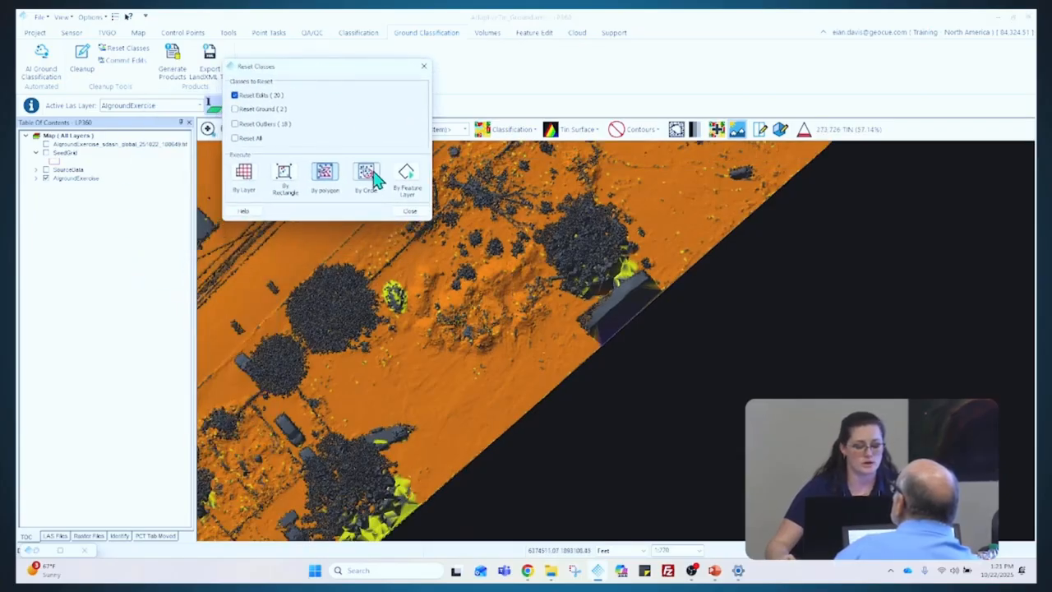
{"action": "left_click", "coordinate": [409, 212]}
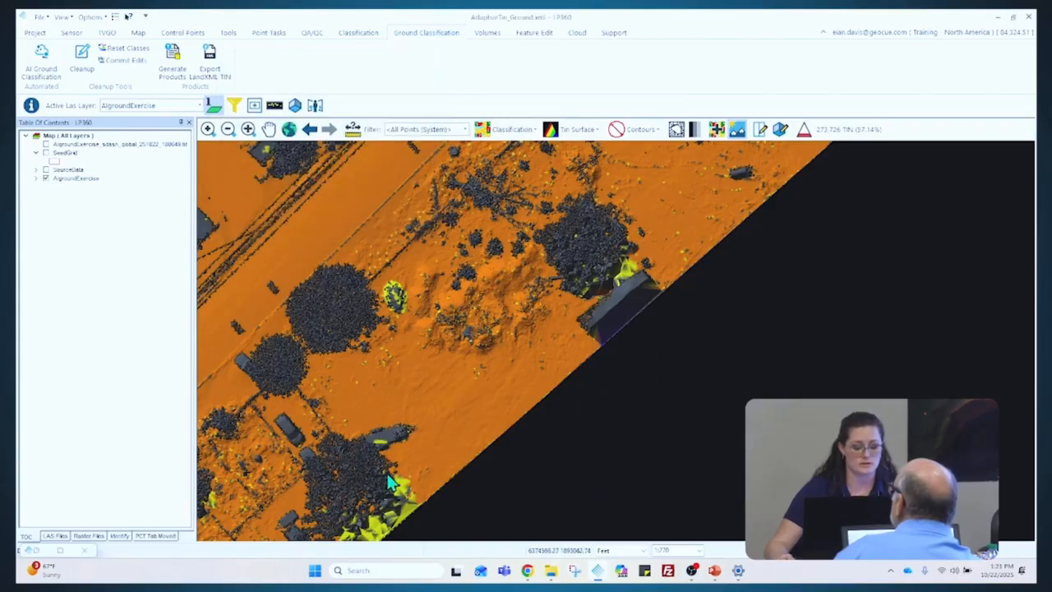
{"action": "left_click", "coordinate": [139, 62]}
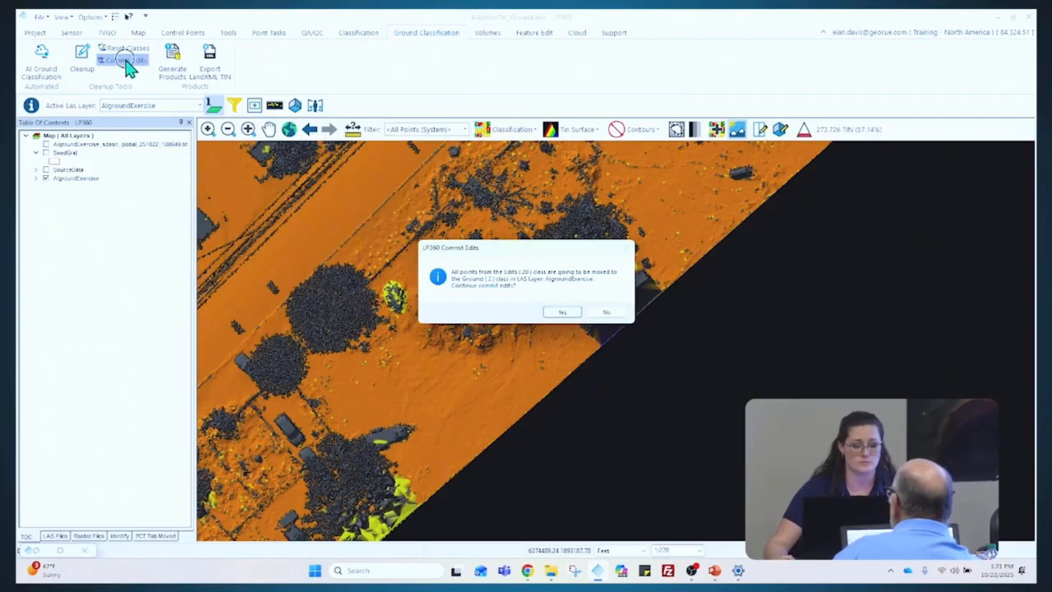
{"action": "left_click", "coordinate": [564, 315]}
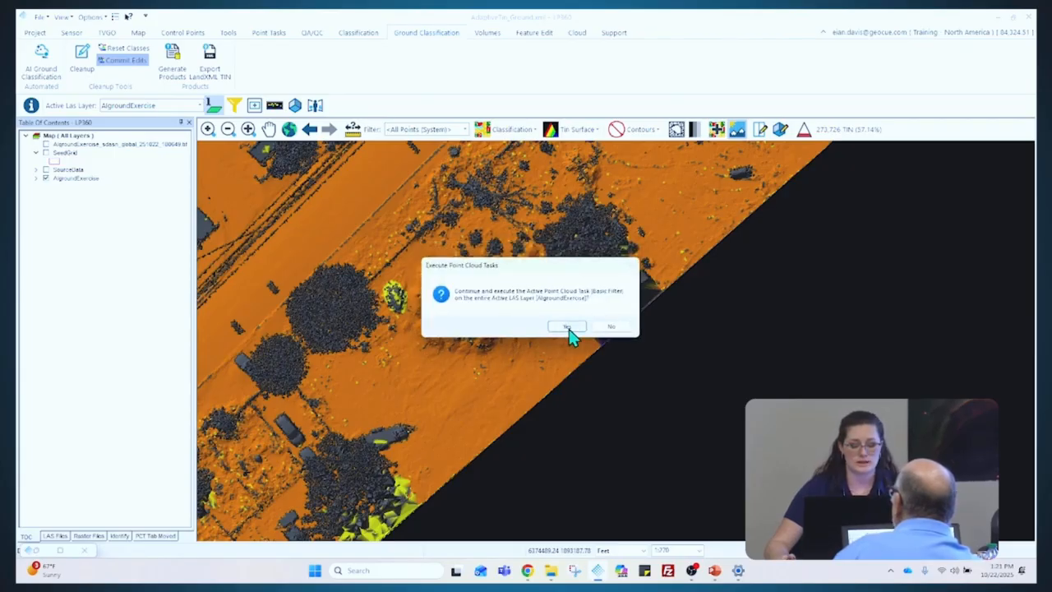
{"action": "left_click", "coordinate": [570, 329]}
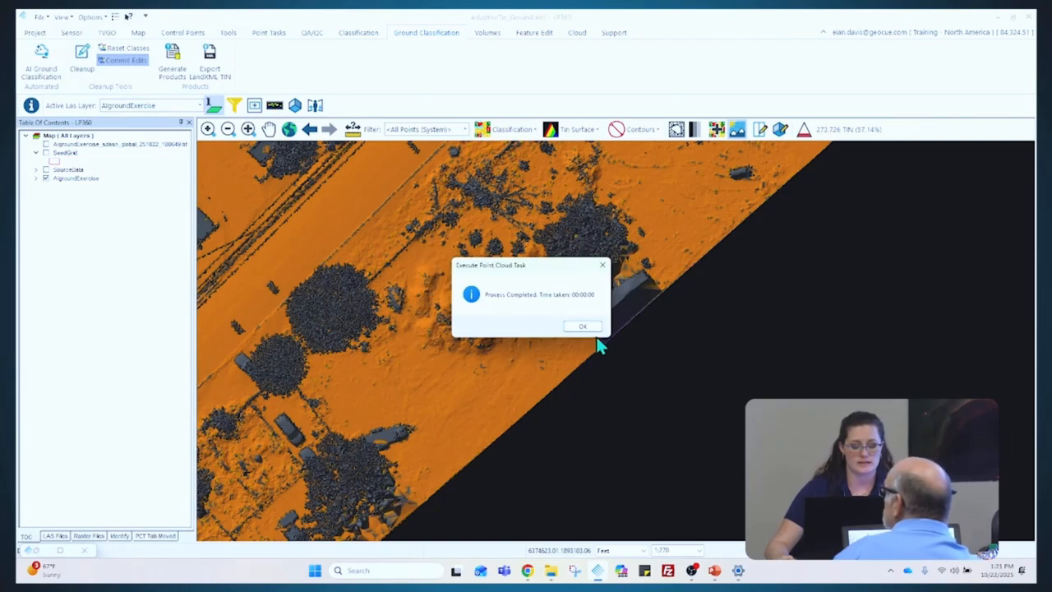
{"action": "left_click", "coordinate": [587, 327]}
Close Live View, saving its modified class settings as an update to the existing All Points stored filter
{"action": "scroll", "coordinate": [346, 263], "scroll_direction": "down", "scroll_amount": 1}
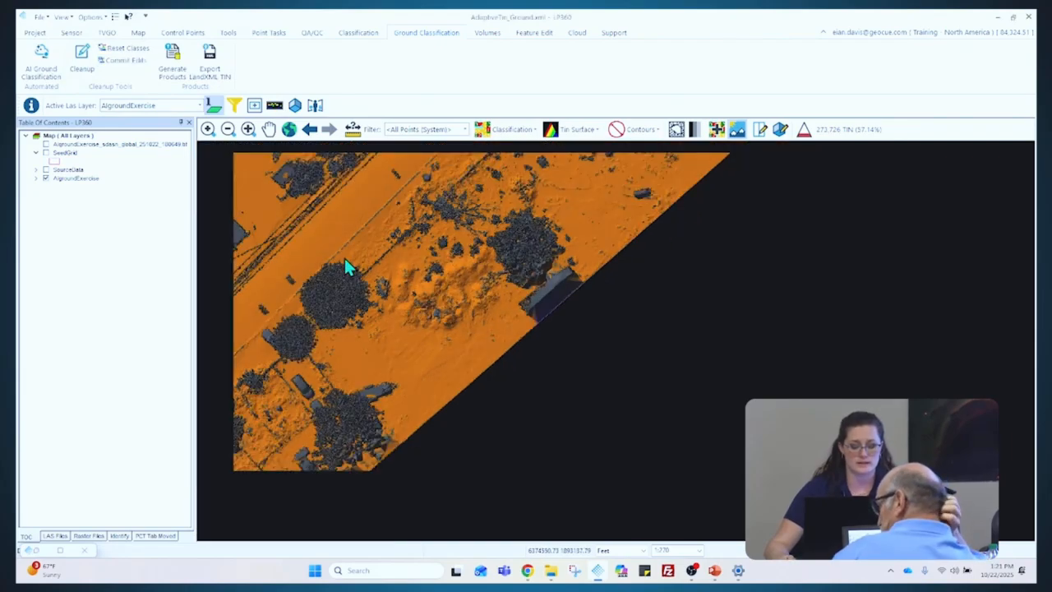
{"action": "scroll", "coordinate": [371, 256], "scroll_direction": "down", "scroll_amount": 1}
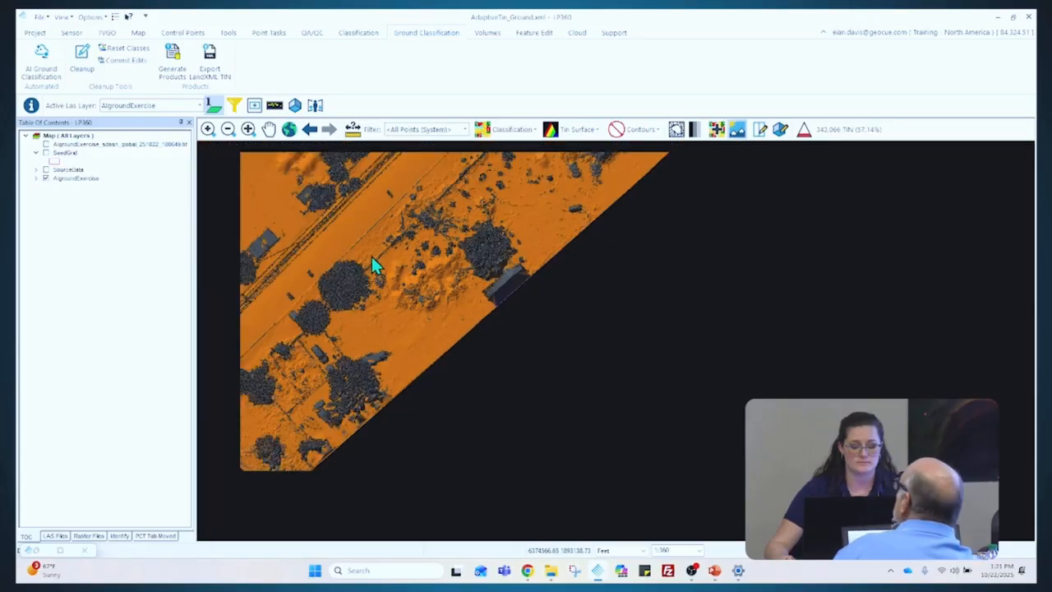
{"action": "left_click", "coordinate": [235, 110]}
{"action": "left_click", "coordinate": [760, 135]}
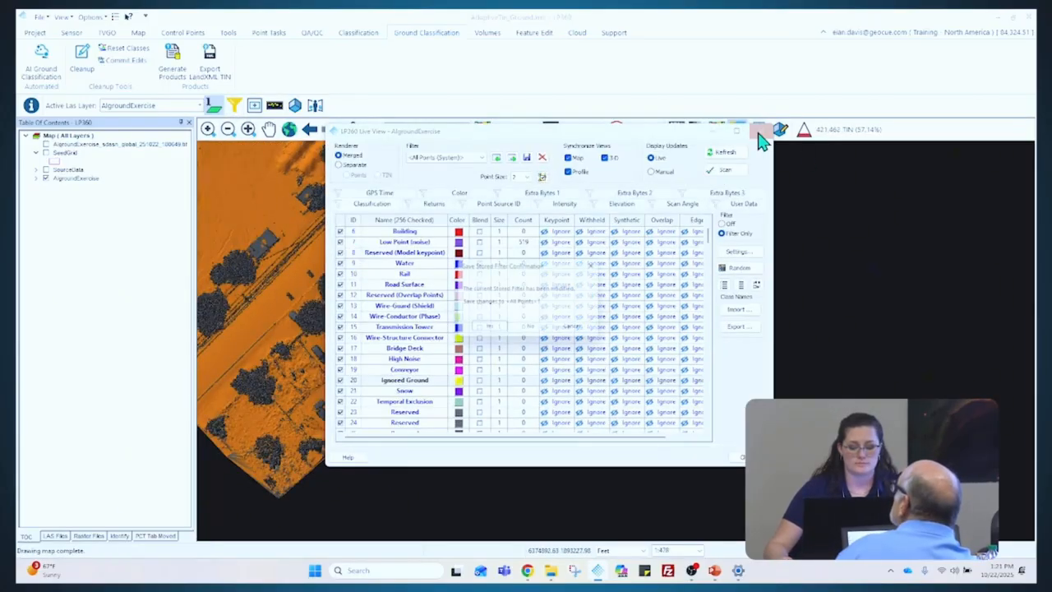
{"action": "left_click", "coordinate": [502, 330]}
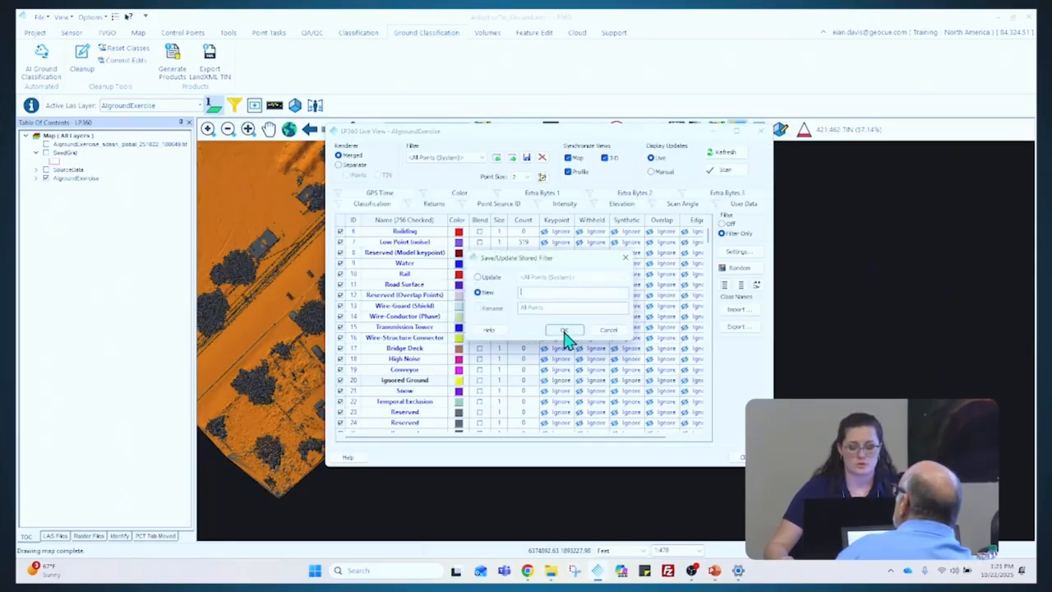
{"action": "left_click", "coordinate": [479, 277]}
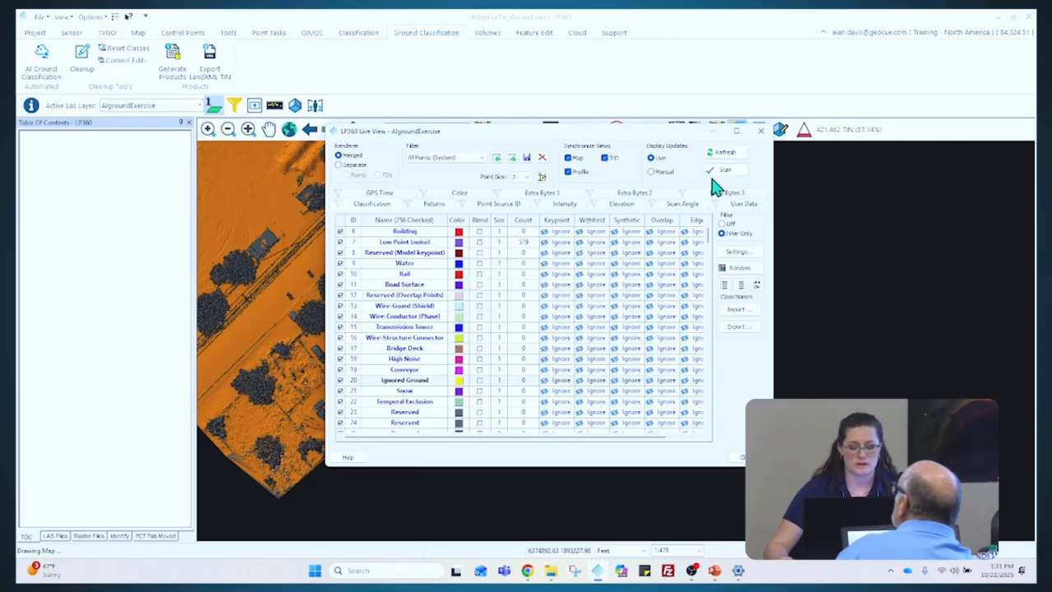
{"action": "left_click", "coordinate": [713, 174]}
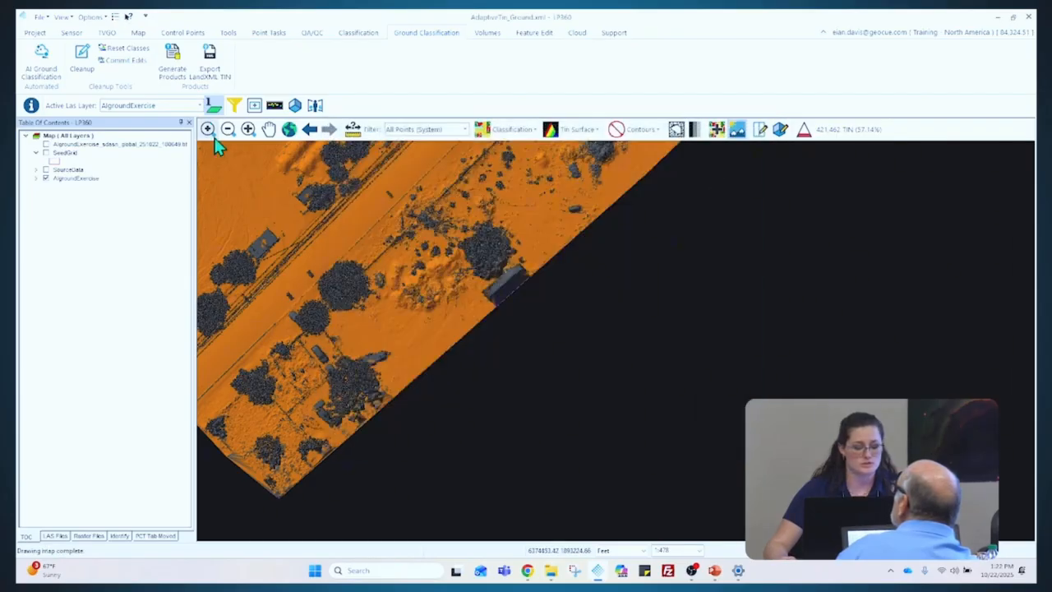
Review the committed ground classification on the TIN surface across the wider site
{"action": "left_click", "coordinate": [268, 129]}
{"action": "left_click_drag", "start_coordinate": [348, 228], "coordinate": [474, 320]}
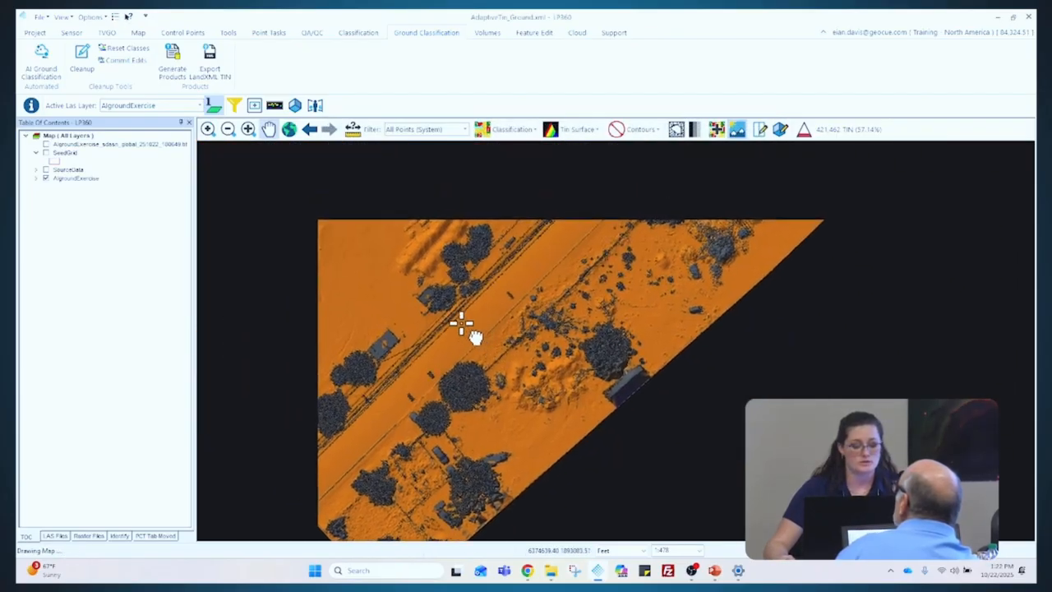
{"action": "left_click", "coordinate": [83, 60]}
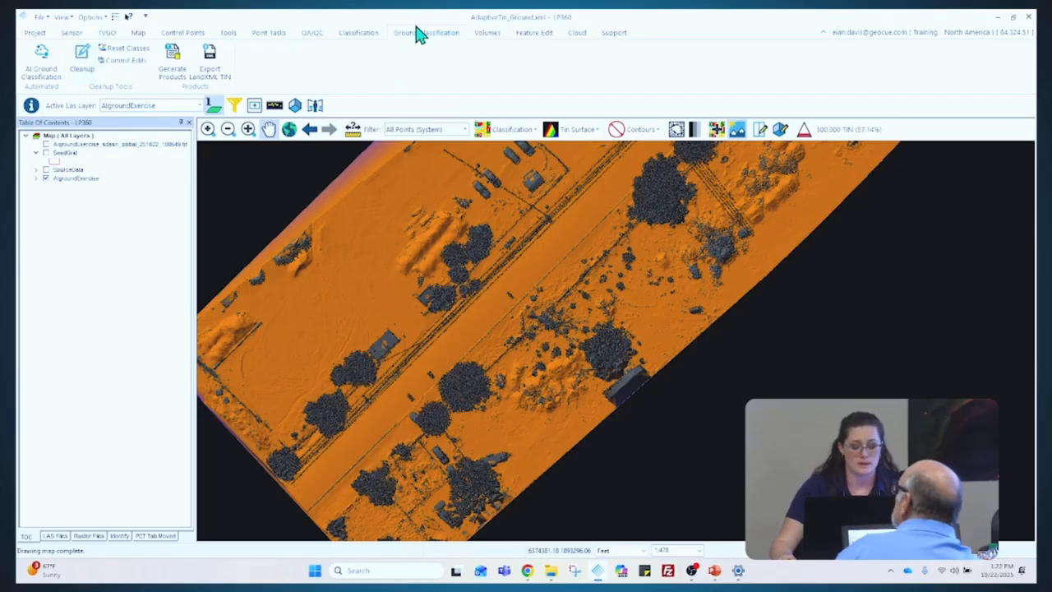
{"action": "left_click", "coordinate": [369, 41]}
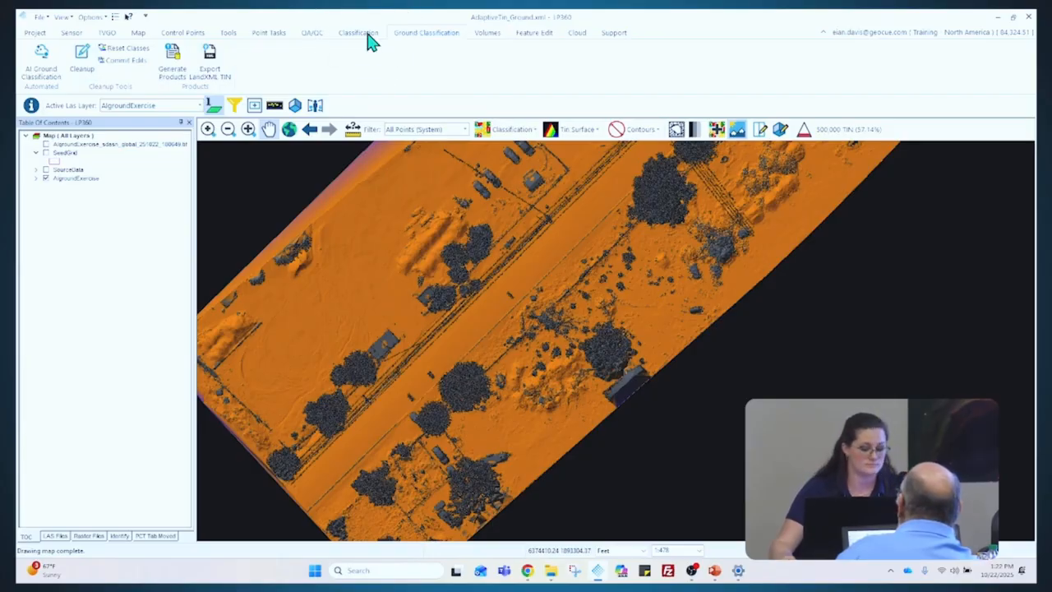
Bring up the classification tools and filter the map view to Ground and Edits (System)
{"action": "left_click", "coordinate": [369, 41]}
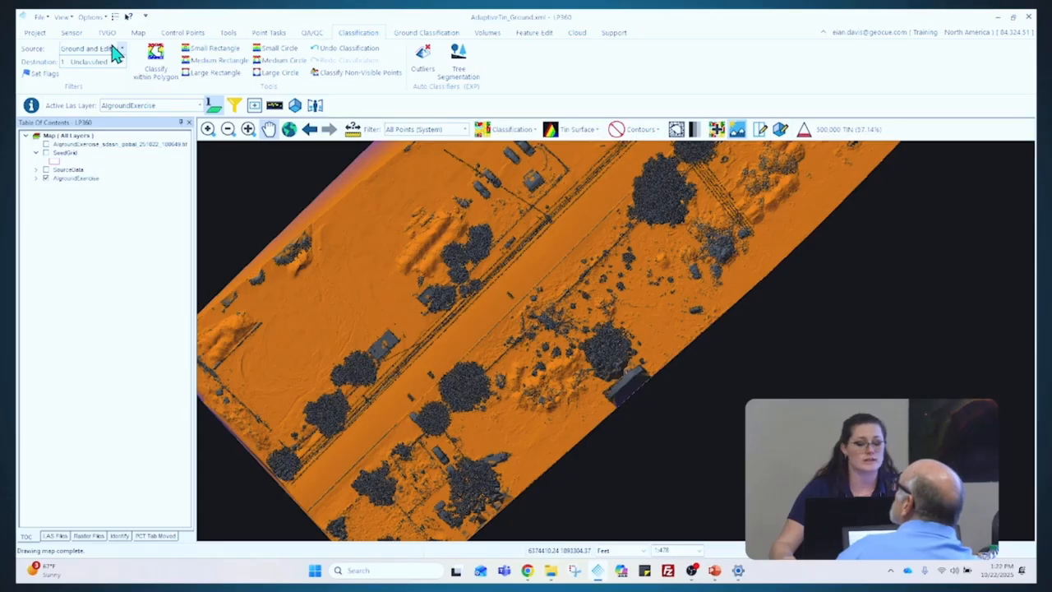
{"action": "left_click", "coordinate": [427, 129]}
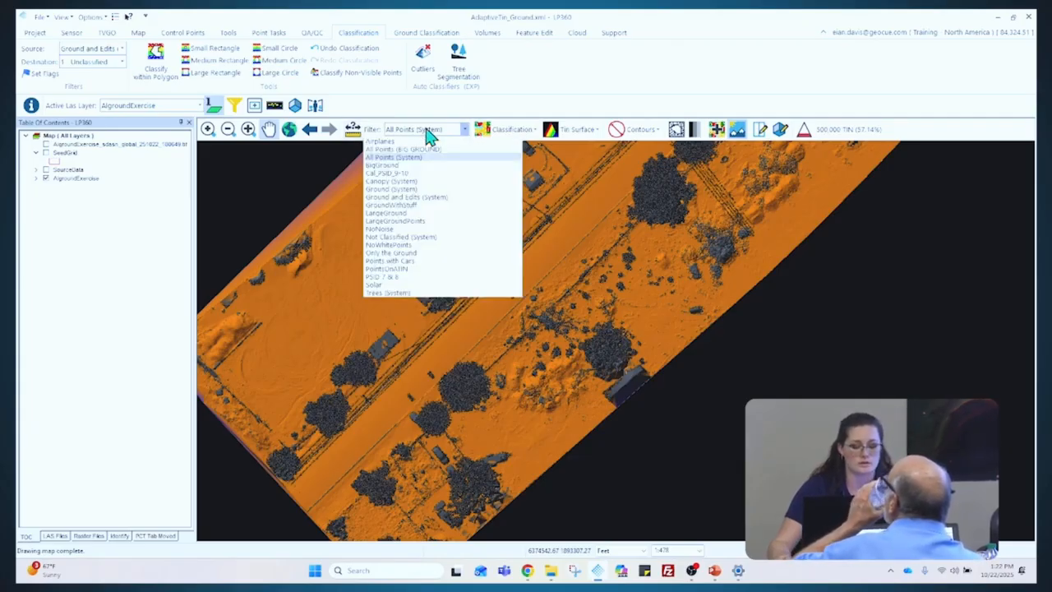
{"action": "left_click", "coordinate": [428, 197]}
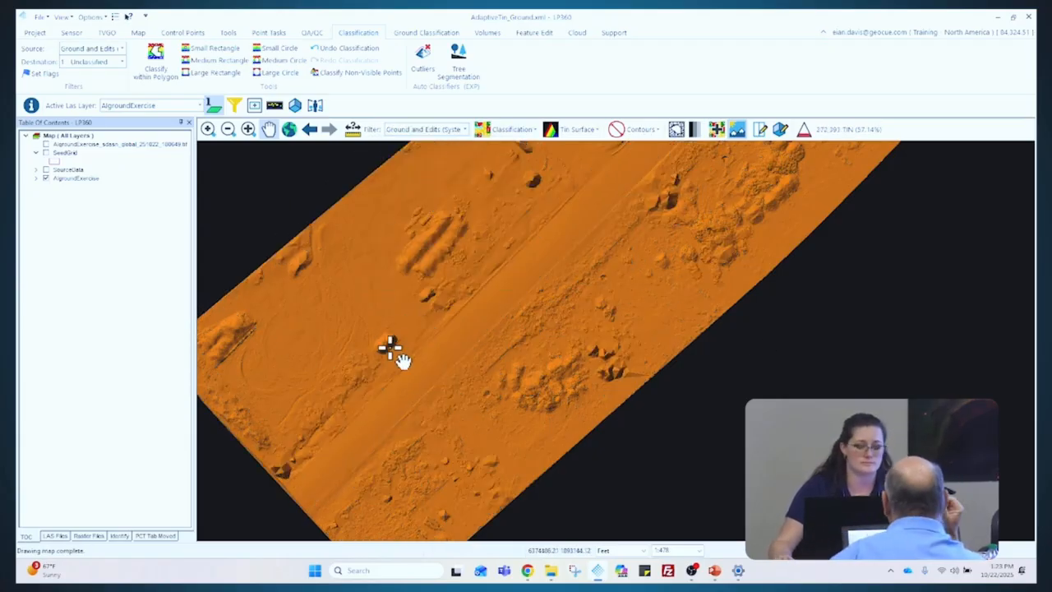
Draw a profile lengthwise over the faceted mound beside the road, wide enough to cover the whole mound
{"action": "scroll", "coordinate": [374, 353], "scroll_direction": "up", "scroll_amount": 1}
{"action": "scroll", "coordinate": [370, 347], "scroll_direction": "up", "scroll_amount": 1}
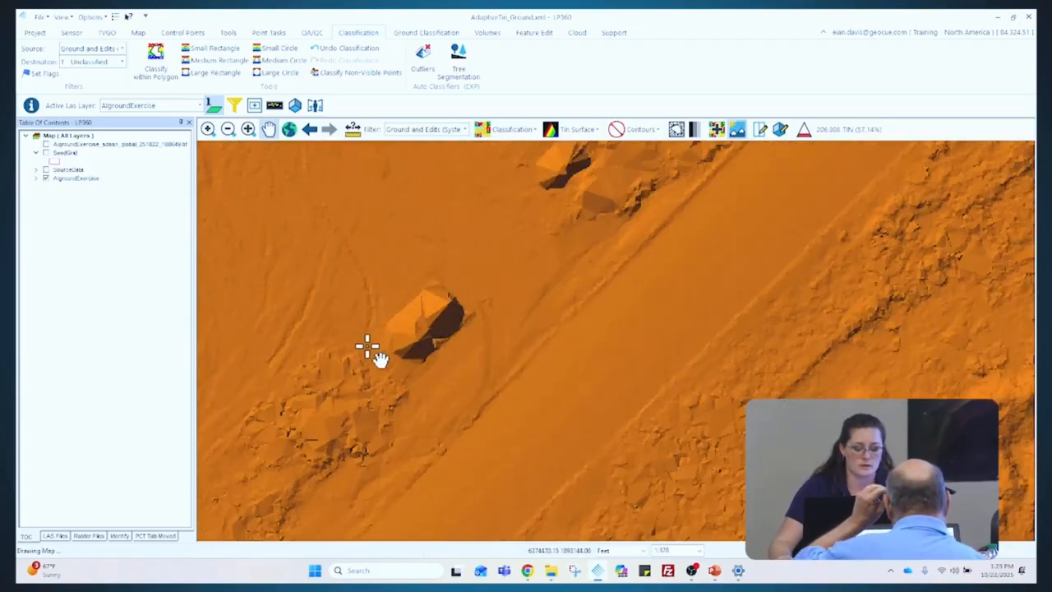
{"action": "scroll", "coordinate": [353, 355], "scroll_direction": "up", "scroll_amount": 1}
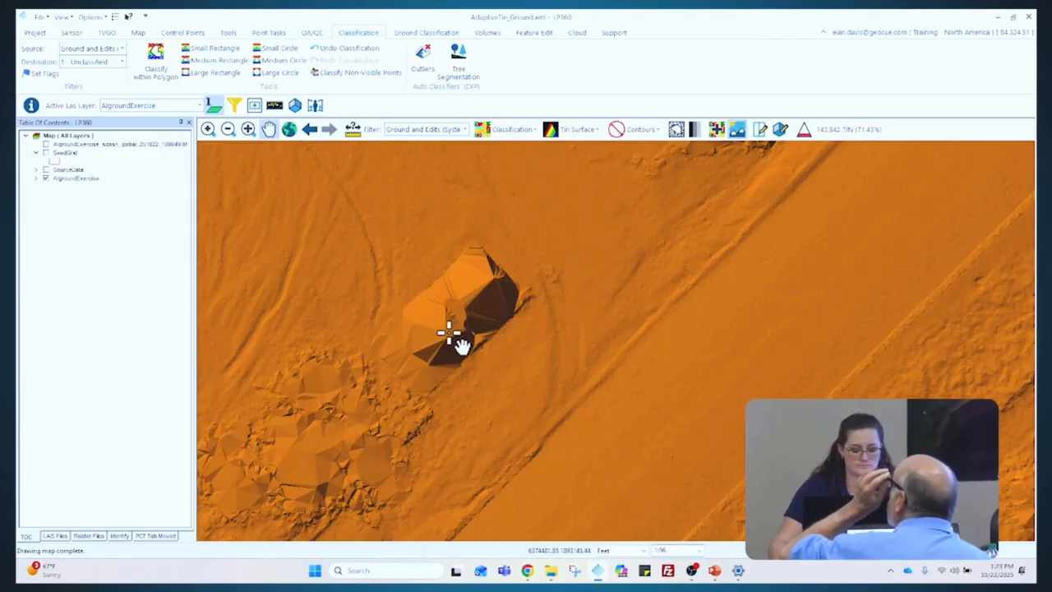
{"action": "left_click", "coordinate": [761, 135]}
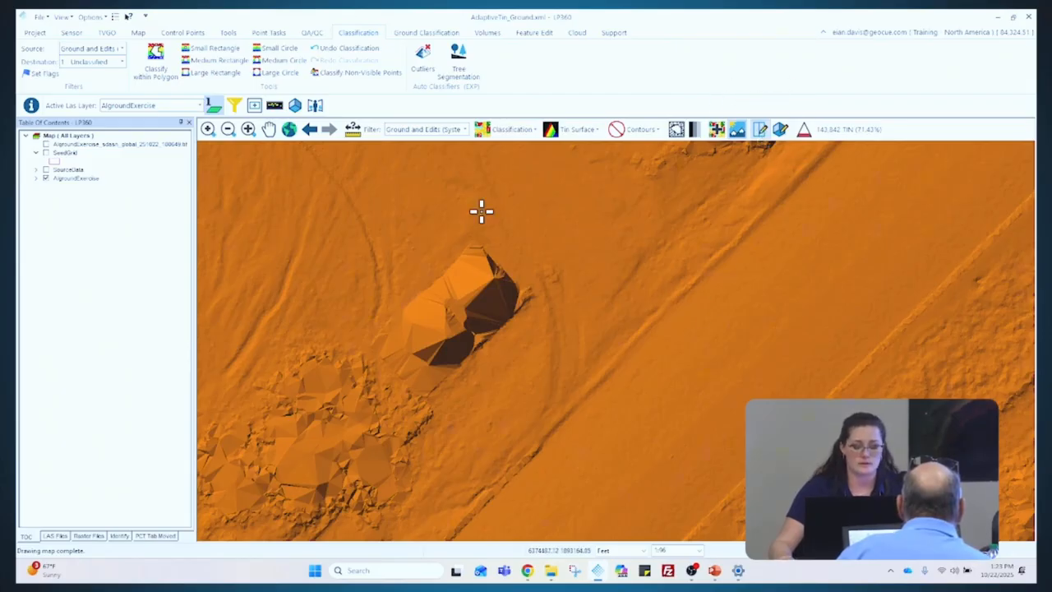
{"action": "left_click", "coordinate": [577, 194]}
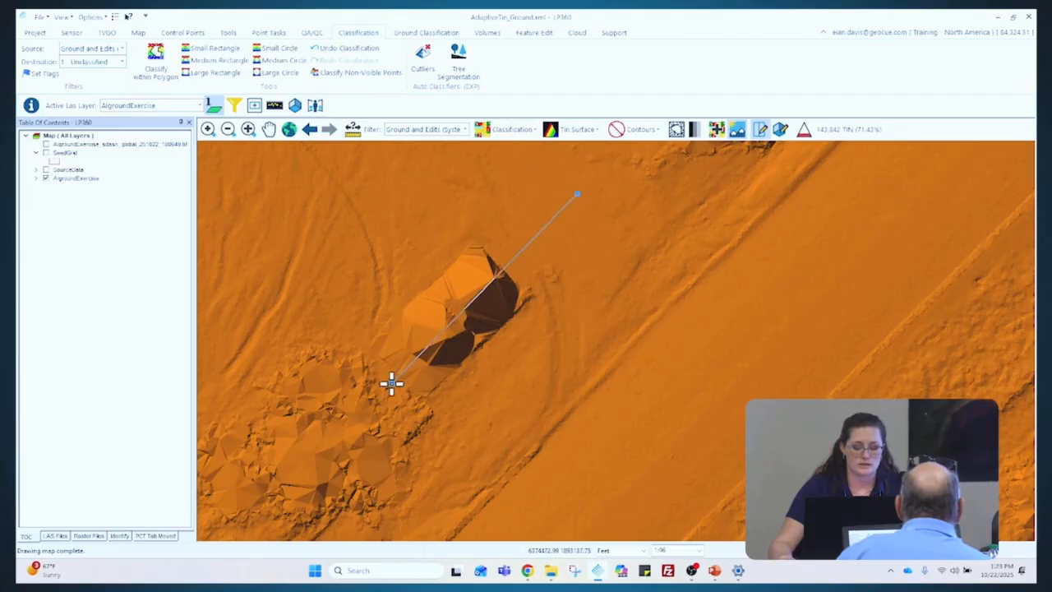
{"action": "left_click", "coordinate": [342, 436]}
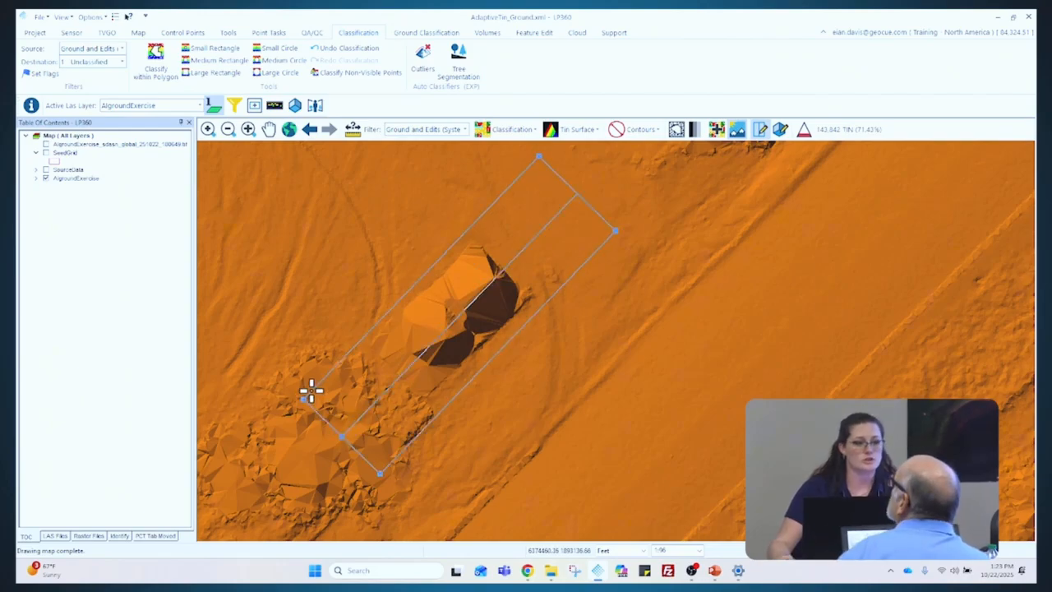
{"action": "left_click", "coordinate": [310, 392]}
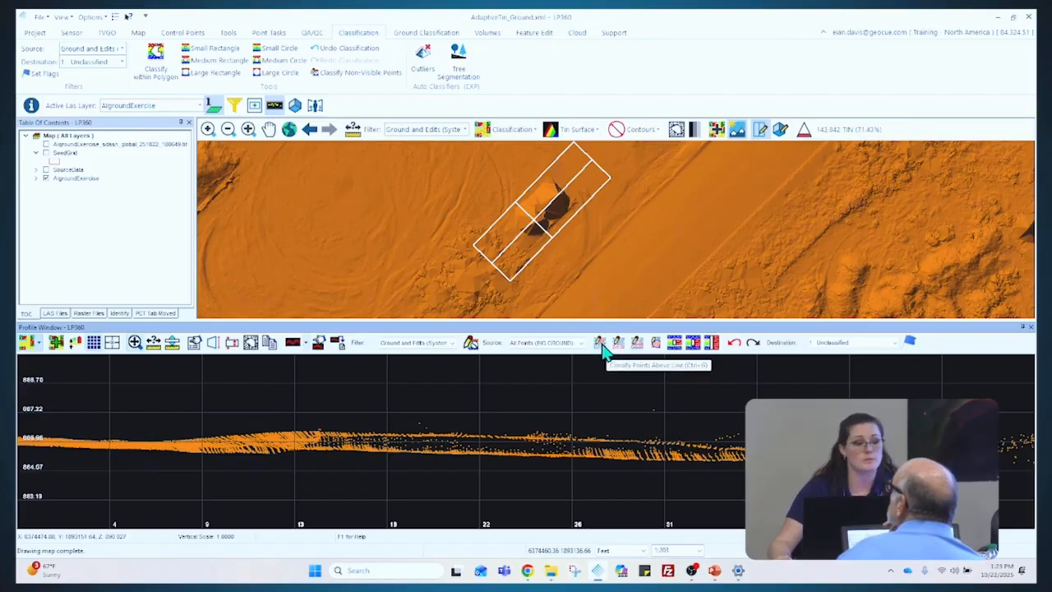
Classify the mound's points above a line traced along the ground profile as 1 Unclassified, and close the profile
{"action": "left_click", "coordinate": [601, 346]}
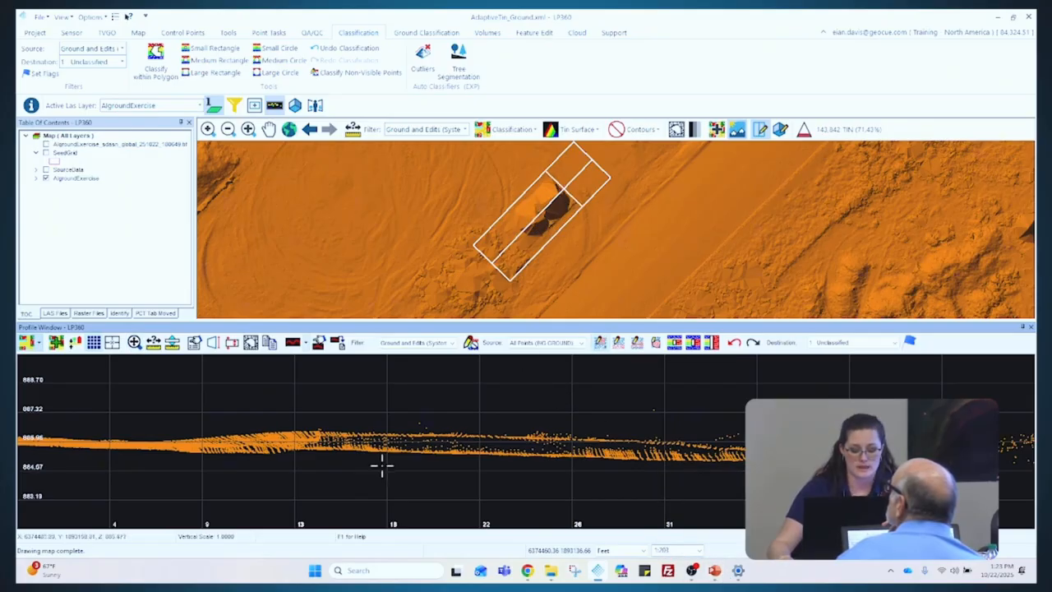
{"action": "left_click", "coordinate": [283, 428]}
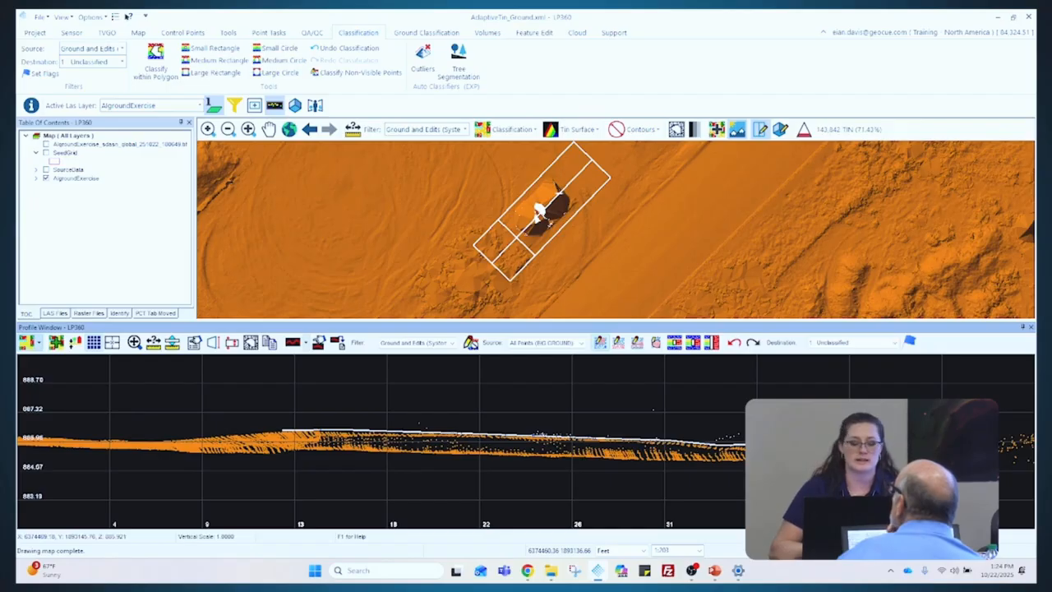
{"action": "double_click", "coordinate": [775, 444]}
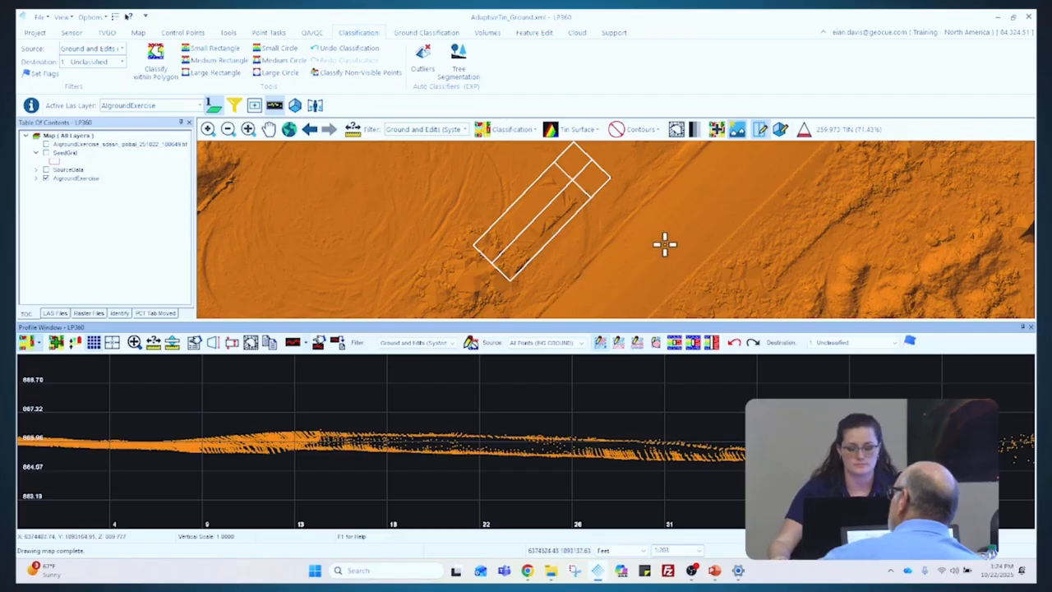
{"action": "scroll", "coordinate": [315, 240], "scroll_direction": "down", "scroll_amount": 2}
{"action": "scroll", "coordinate": [368, 256], "scroll_direction": "up", "scroll_amount": 2}
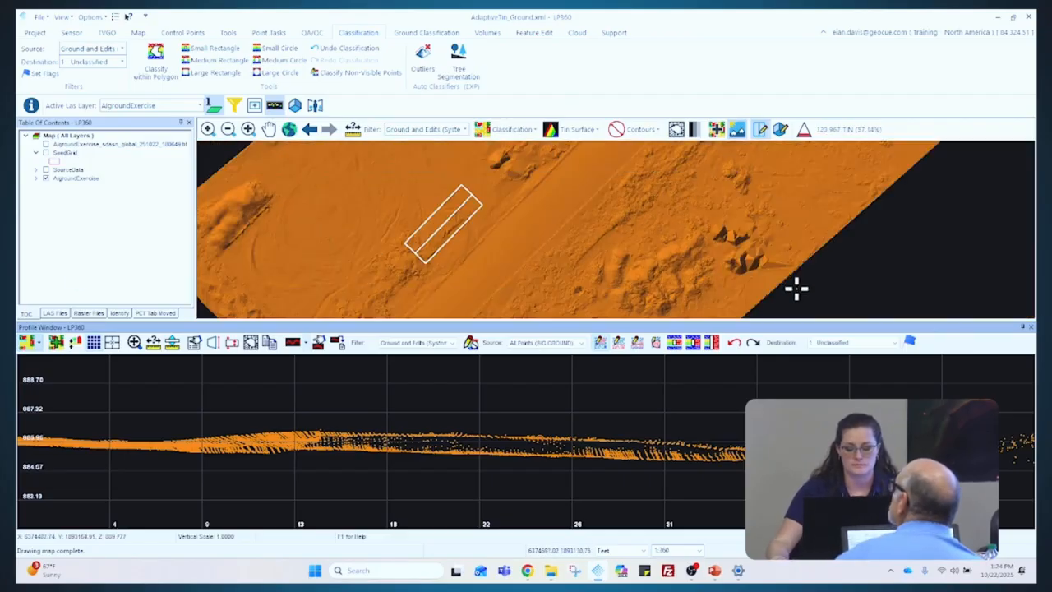
{"action": "scroll", "coordinate": [646, 229], "scroll_direction": "down", "scroll_amount": 1}
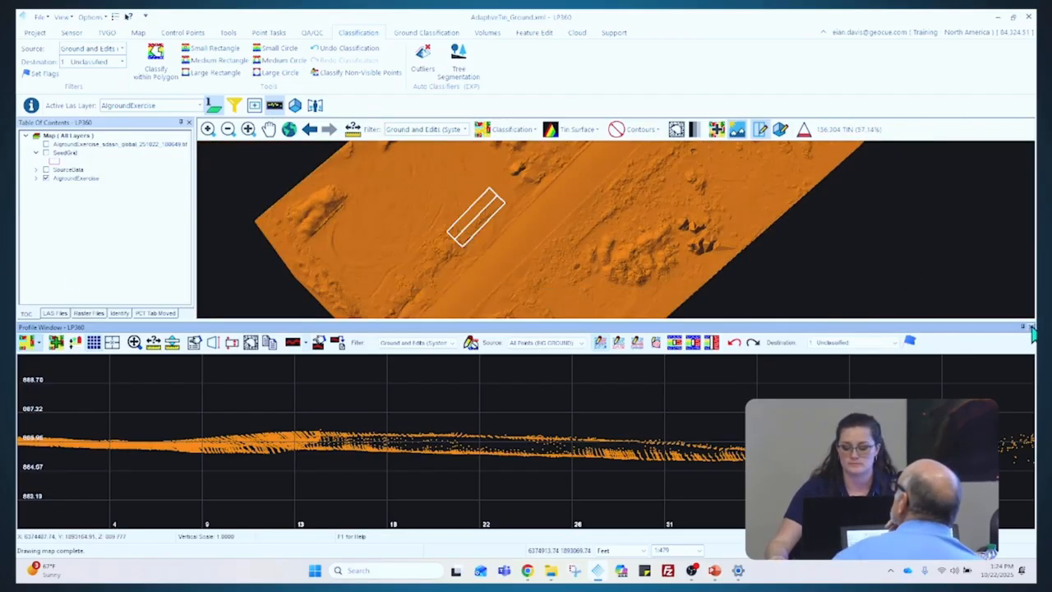
{"action": "left_click", "coordinate": [1030, 327]}
Draw a very narrow profile across the full width of the site near its southwest end
{"action": "scroll", "coordinate": [476, 281], "scroll_direction": "down", "scroll_amount": 2}
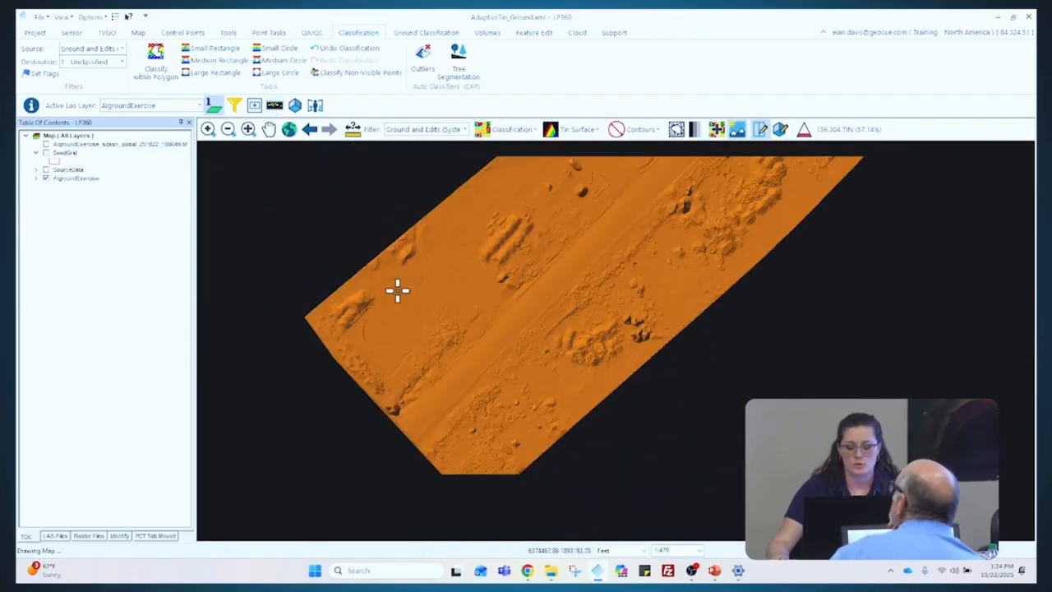
{"action": "scroll", "coordinate": [461, 280], "scroll_direction": "up", "scroll_amount": 1}
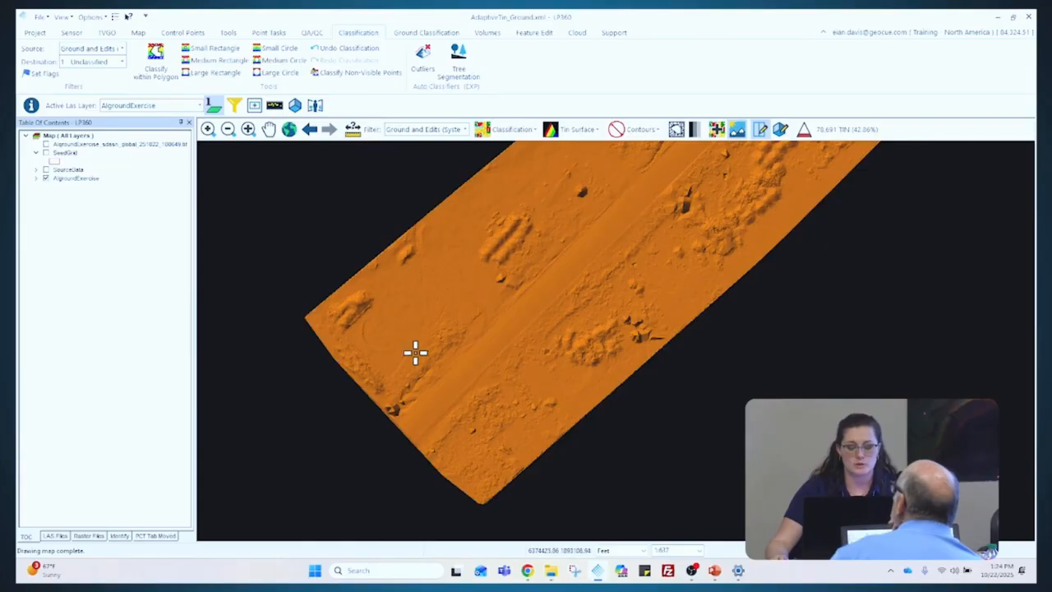
{"action": "left_click", "coordinate": [337, 217]}
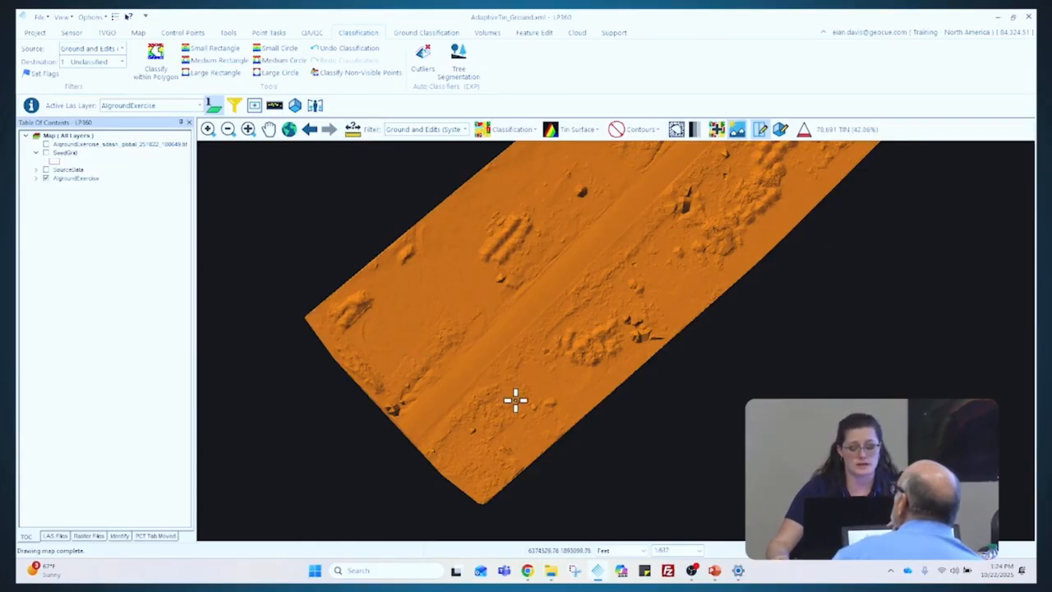
{"action": "left_click", "coordinate": [567, 510]}
{"action": "left_click", "coordinate": [568, 509]}
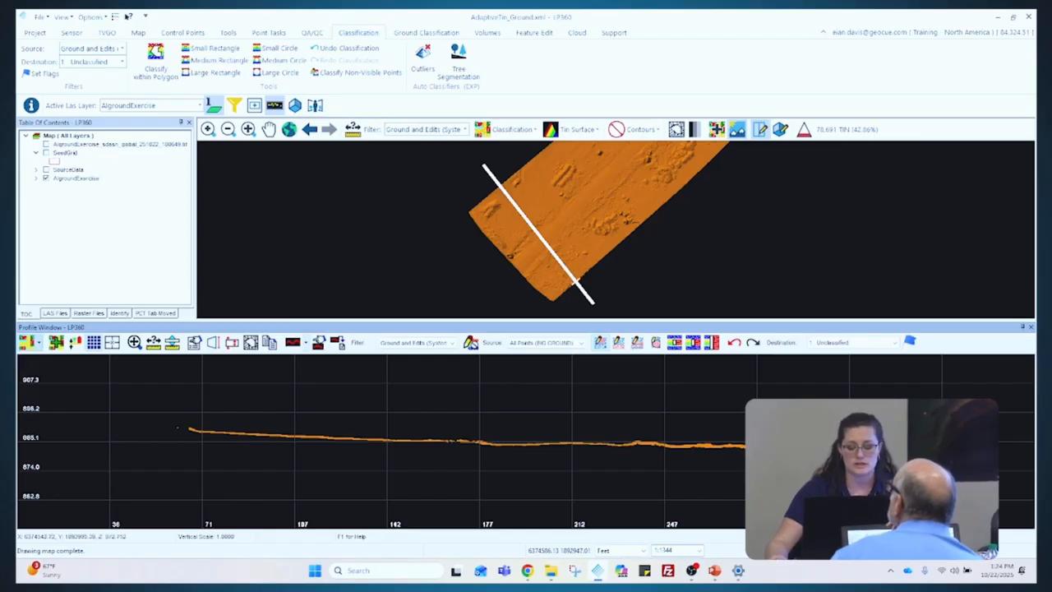
Compare the profile under the All Points (System) filter with the Ground and Edits (System) filter, ending on Ground and Edits
{"action": "left_click", "coordinate": [419, 343]}
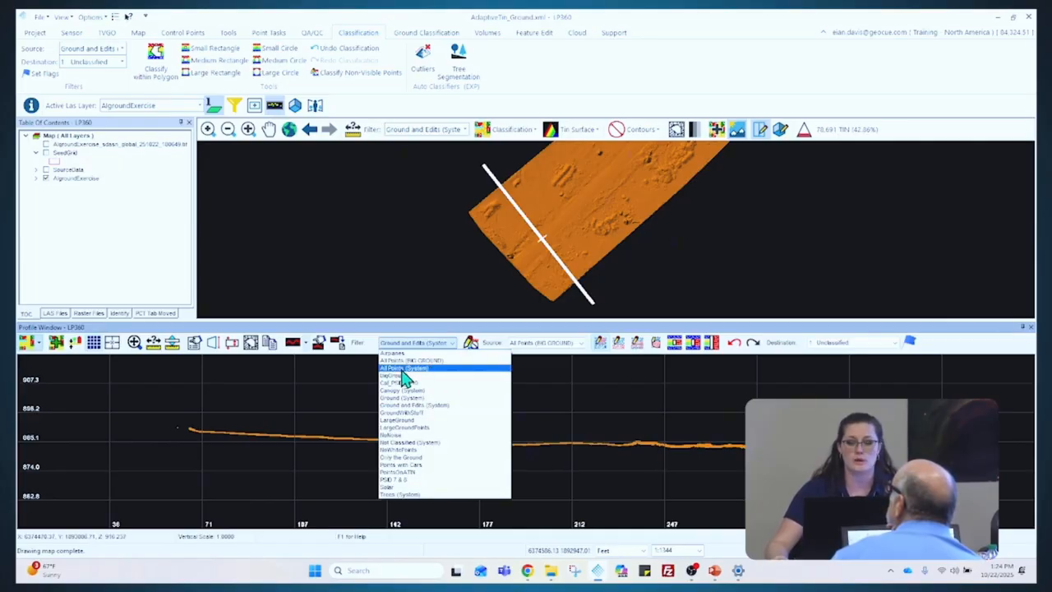
{"action": "left_click", "coordinate": [401, 368]}
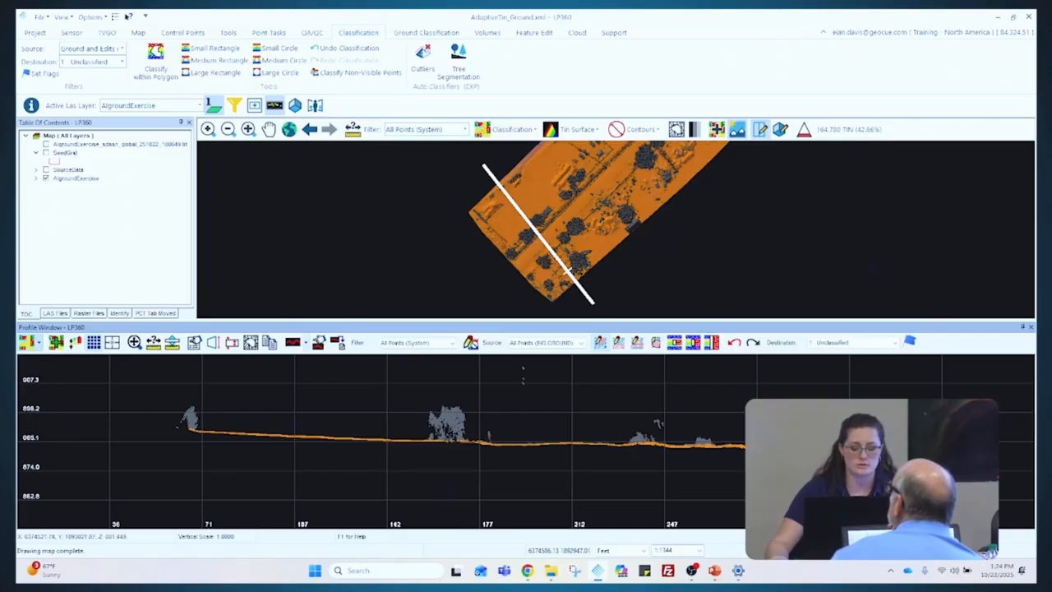
{"action": "left_click", "coordinate": [451, 344]}
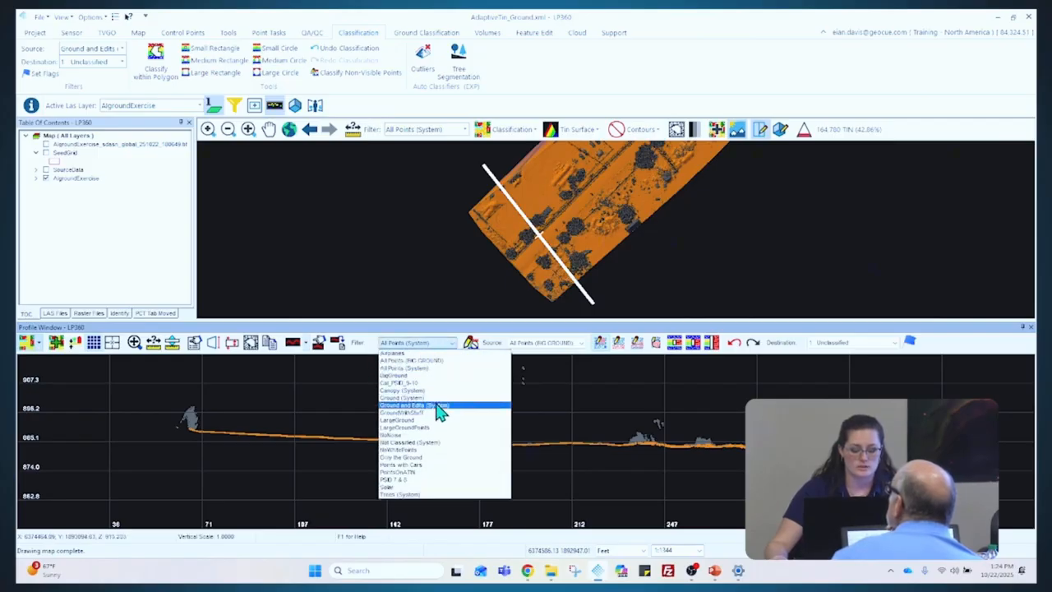
{"action": "left_click", "coordinate": [438, 406]}
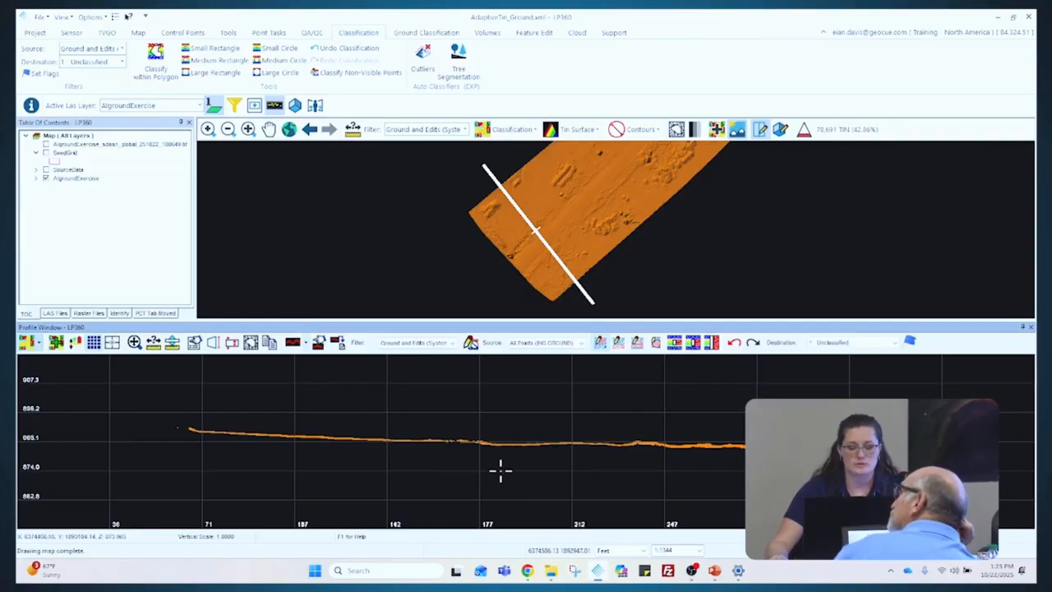
Step the narrow profile back and forth along the site to inspect the ground points for strays
{"action": "key", "text": "Up"}
{"action": "key", "text": "Up"}
{"action": "key", "text": "Up"}
{"action": "key", "text": "Up"}
{"action": "key", "text": "Up"}
{"action": "key", "text": "Up"}
{"action": "key", "text": "Up"}
{"action": "key", "text": "Up"}
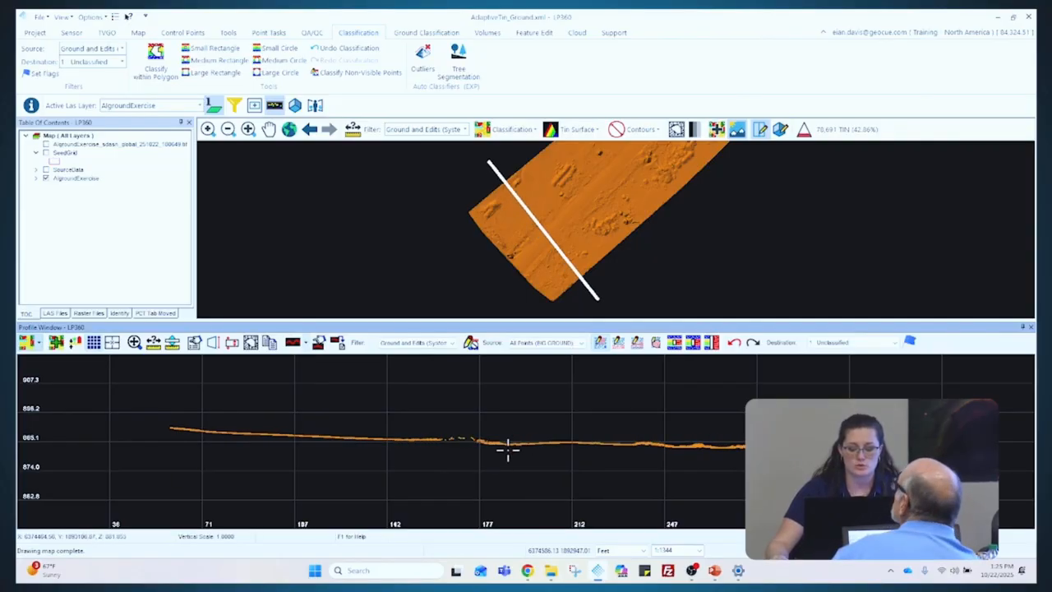
{"action": "key", "text": "Down"}
{"action": "key", "text": "Down"}
{"action": "key", "text": "Down"}
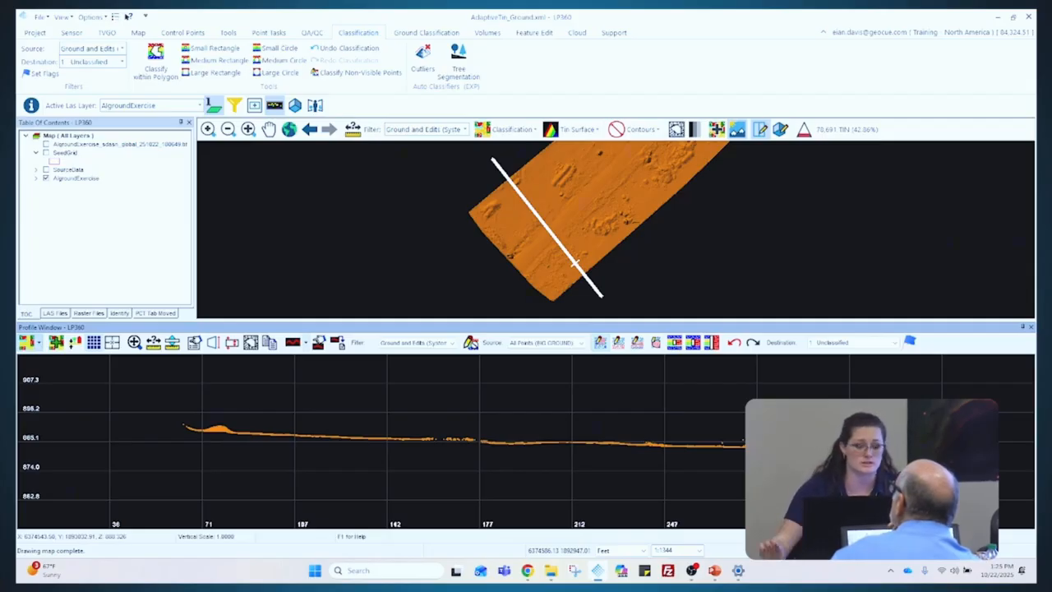
Widen the cross-site profile to a depth of 20, and again to a depth of 100
{"action": "left_click", "coordinate": [234, 349]}
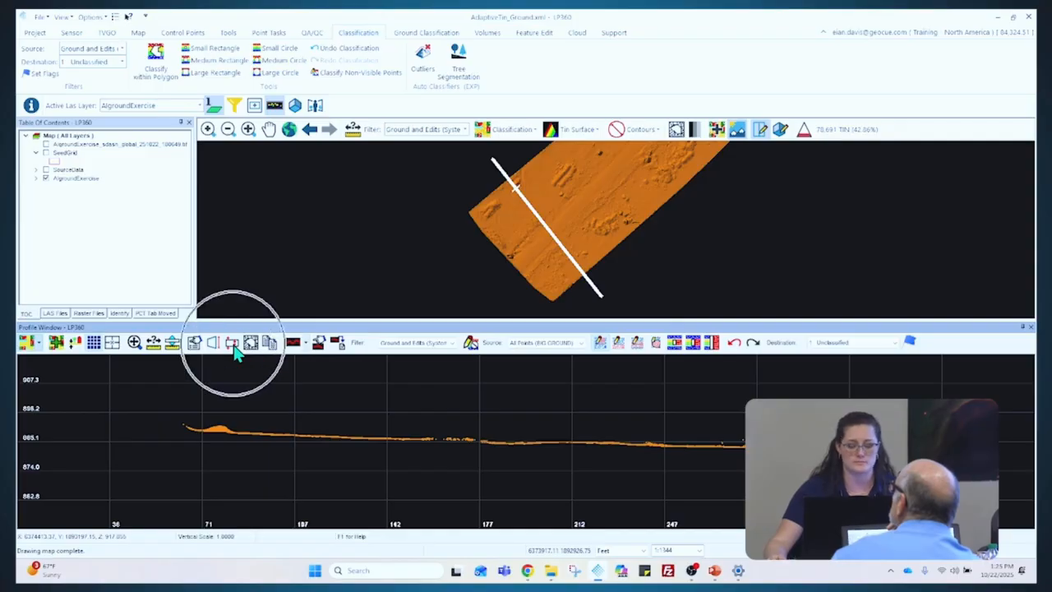
{"action": "left_click", "coordinate": [232, 348]}
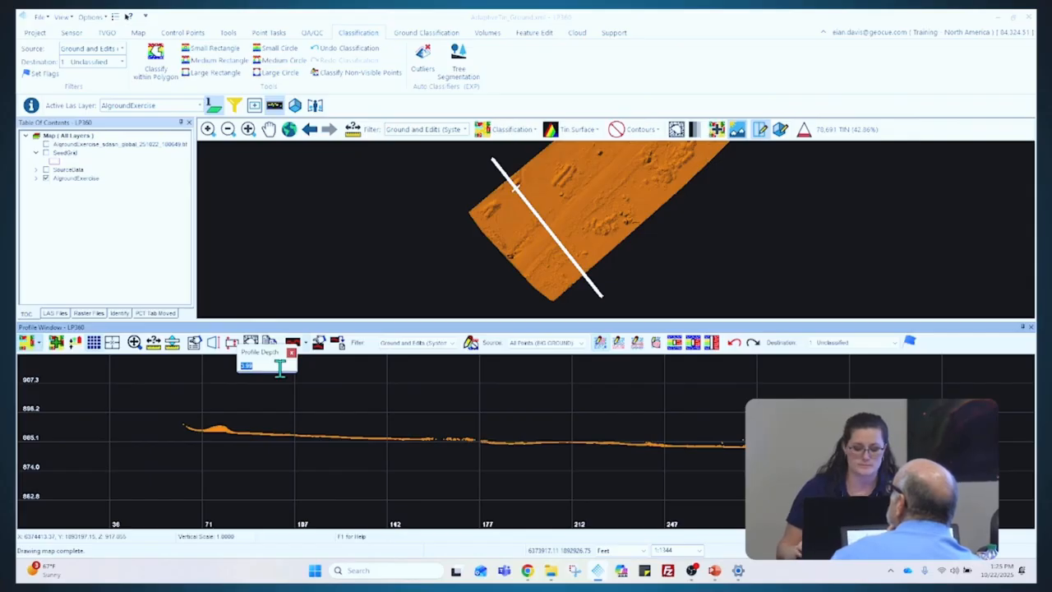
{"action": "key", "text": "Return"}
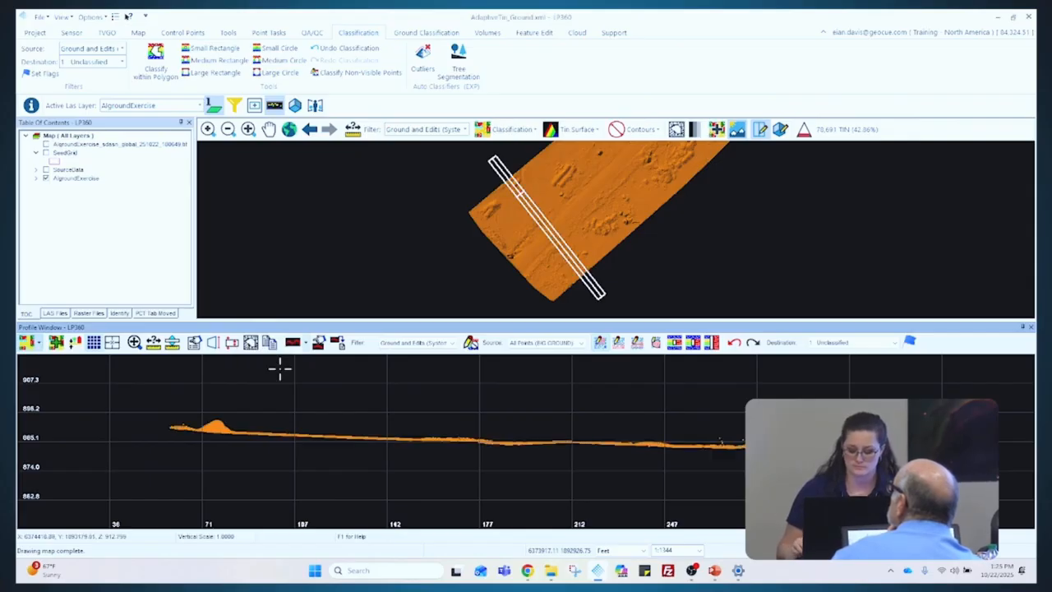
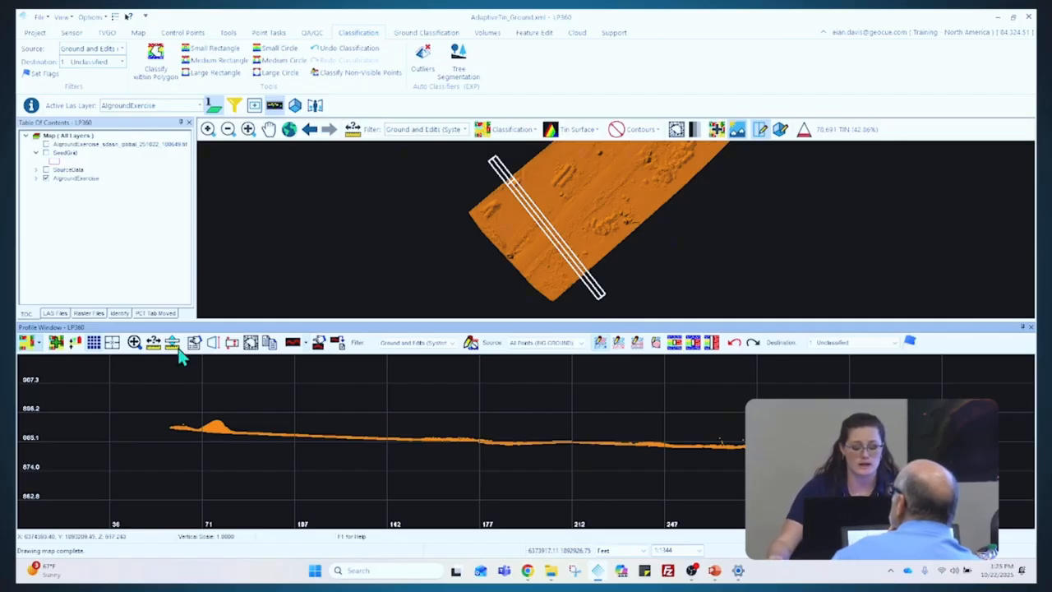
{"action": "left_click", "coordinate": [231, 342]}
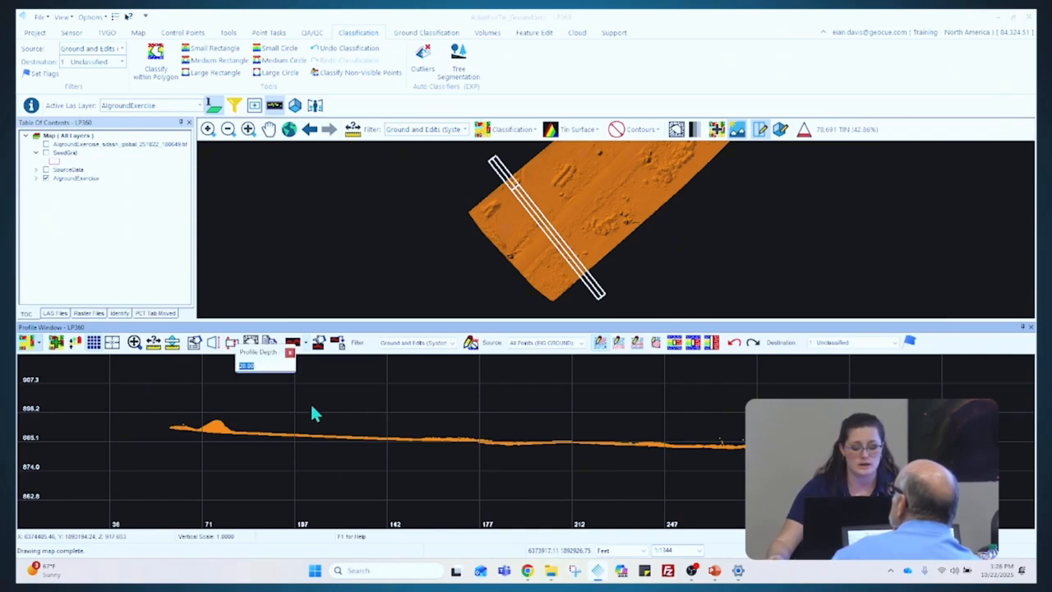
{"action": "type", "text": "1"}
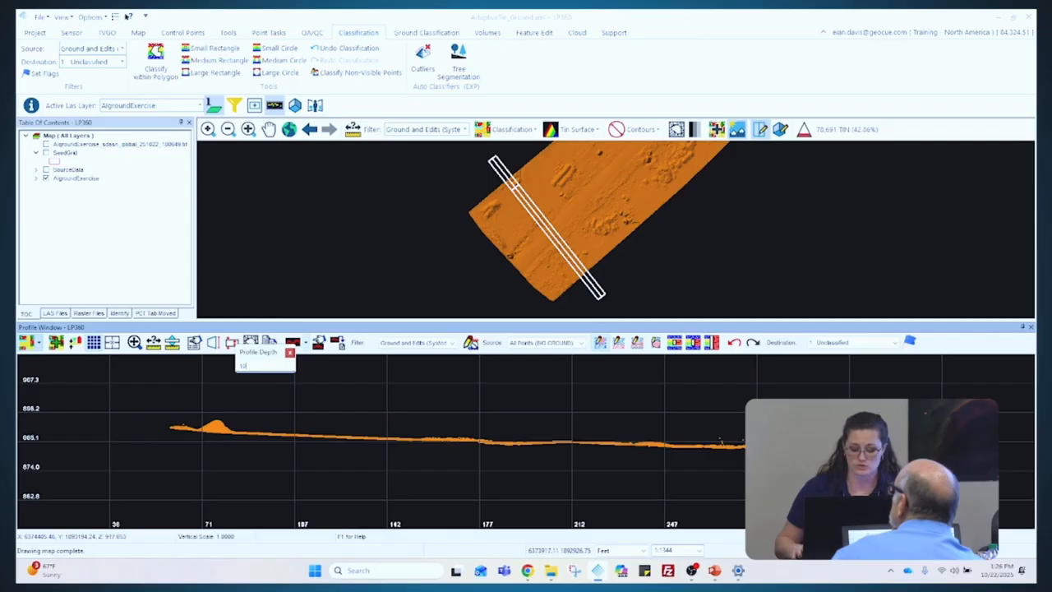
{"action": "type", "text": "00"}
{"action": "key", "text": "Return"}
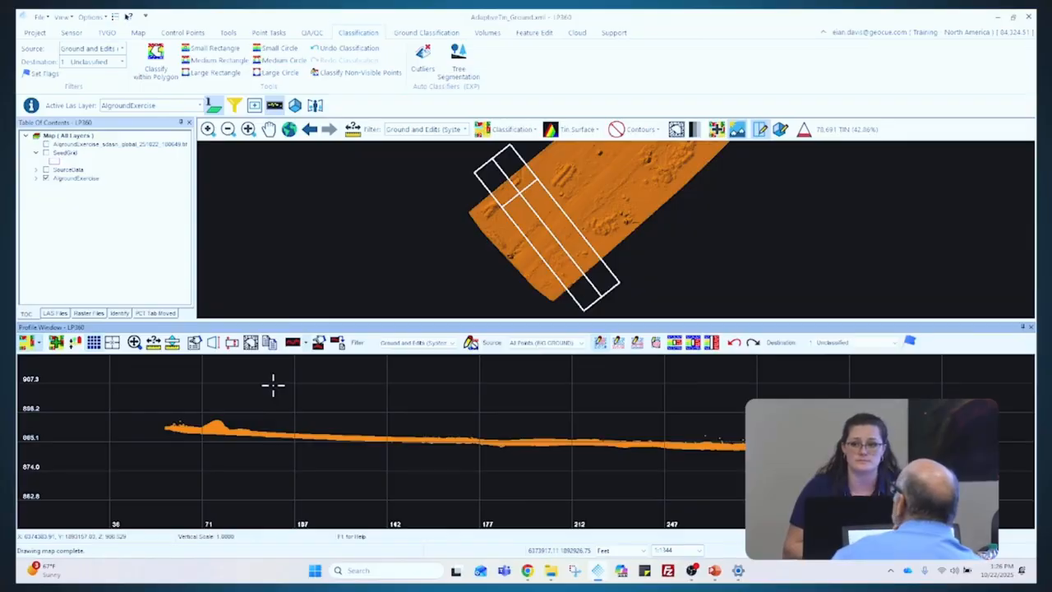
Classify stray points above a line over the ground in the widened profile as 1 Unclassified, and close the profile
{"action": "left_click", "coordinate": [666, 439]}
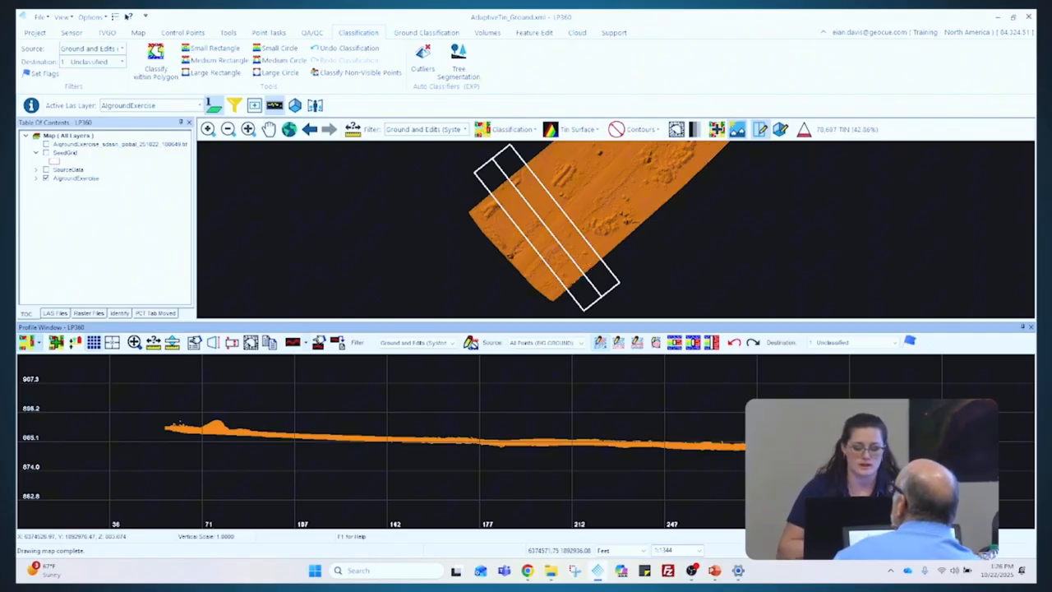
{"action": "left_click", "coordinate": [1030, 327]}
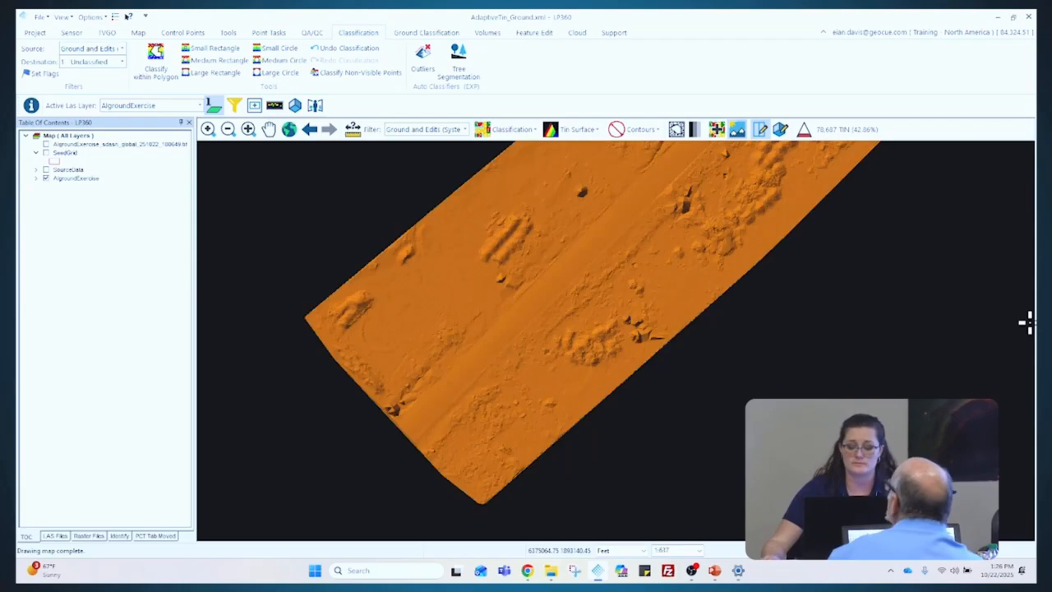
{"action": "scroll", "coordinate": [422, 392], "scroll_direction": "down", "scroll_amount": 1}
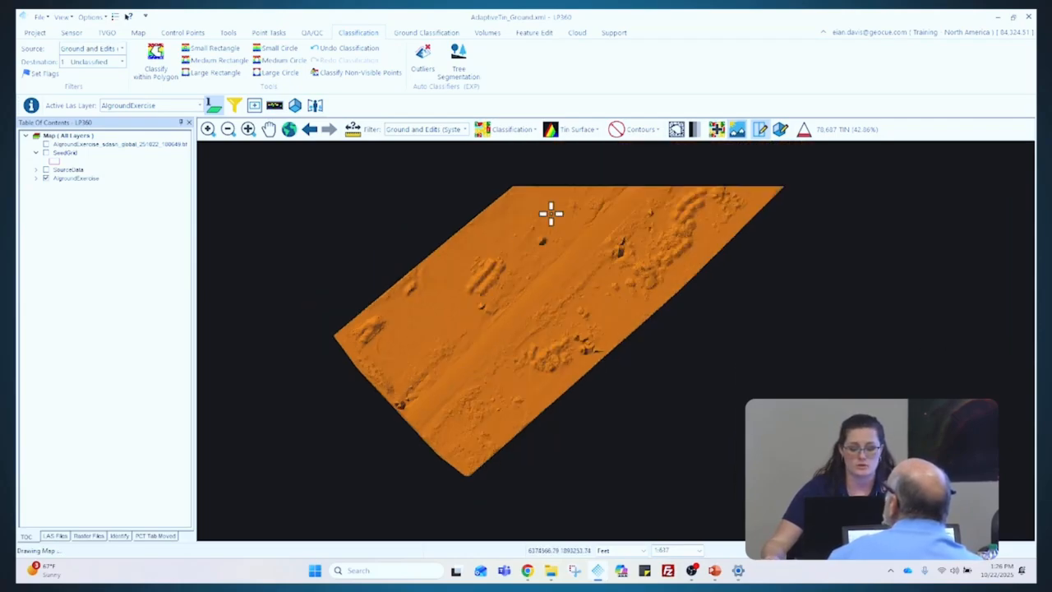
{"action": "scroll", "coordinate": [551, 214], "scroll_direction": "up", "scroll_amount": 1}
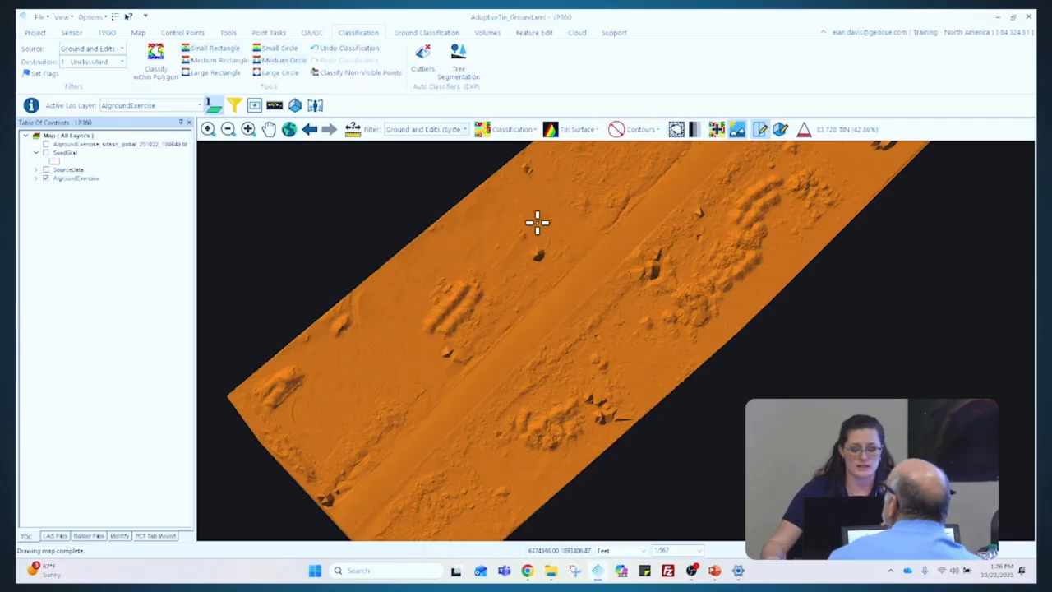
Open a 3D view around the dark spike northwest of the road and turn it side-on to inspect the points
{"action": "scroll", "coordinate": [542, 231], "scroll_direction": "up", "scroll_amount": 1}
{"action": "scroll", "coordinate": [606, 276], "scroll_direction": "up", "scroll_amount": 1}
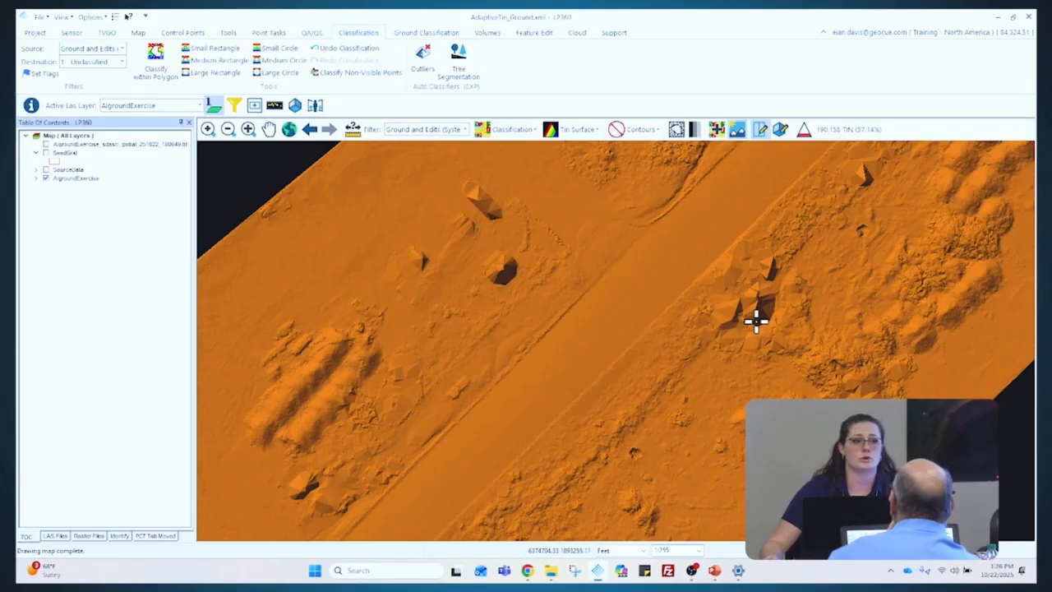
{"action": "left_click", "coordinate": [781, 130]}
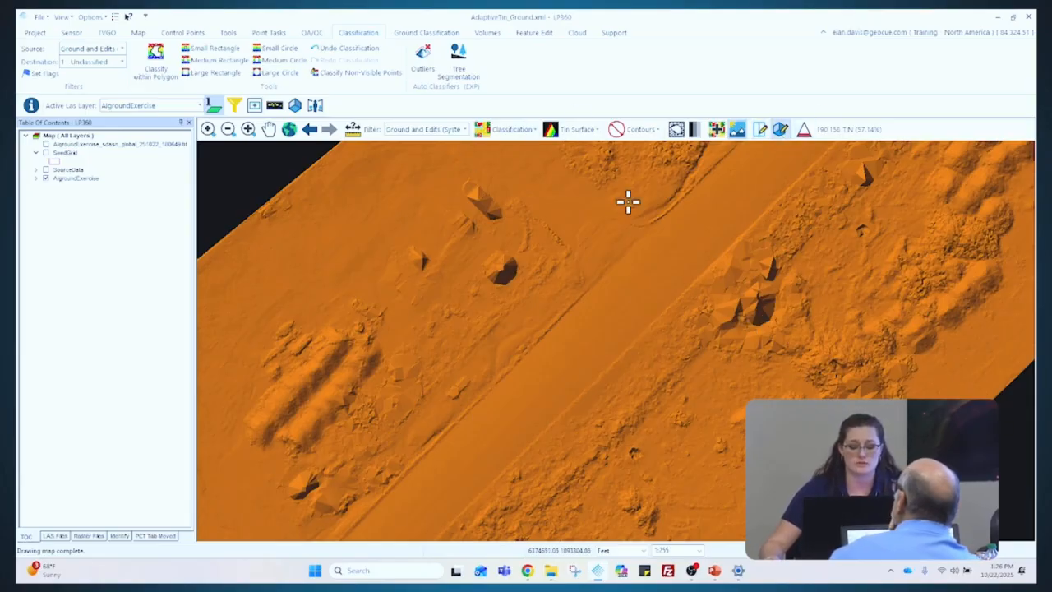
{"action": "left_click_drag", "start_coordinate": [465, 300], "coordinate": [536, 238]}
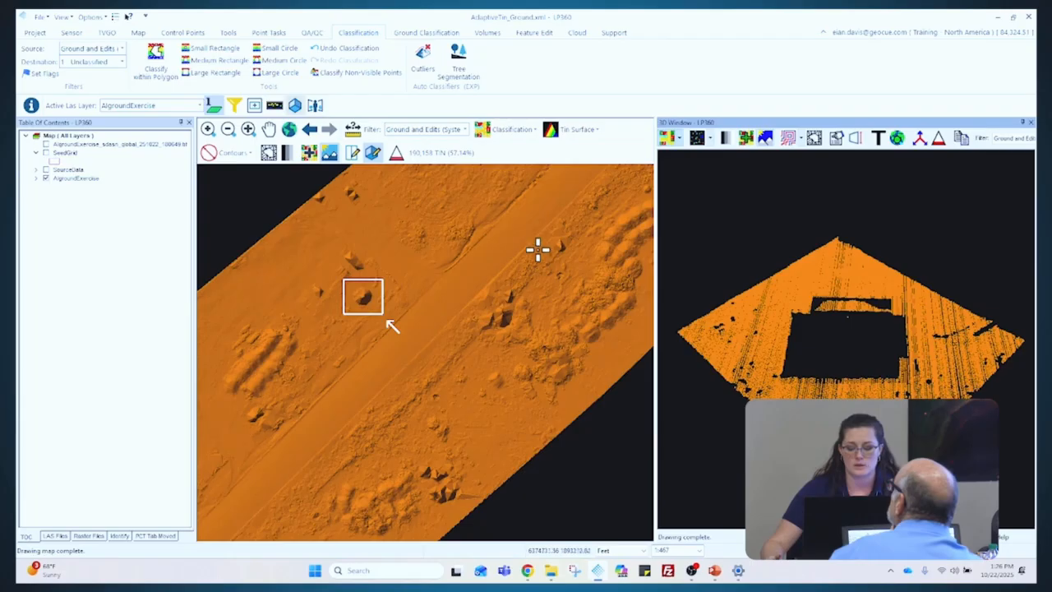
{"action": "left_click_drag", "start_coordinate": [751, 354], "coordinate": [793, 333]}
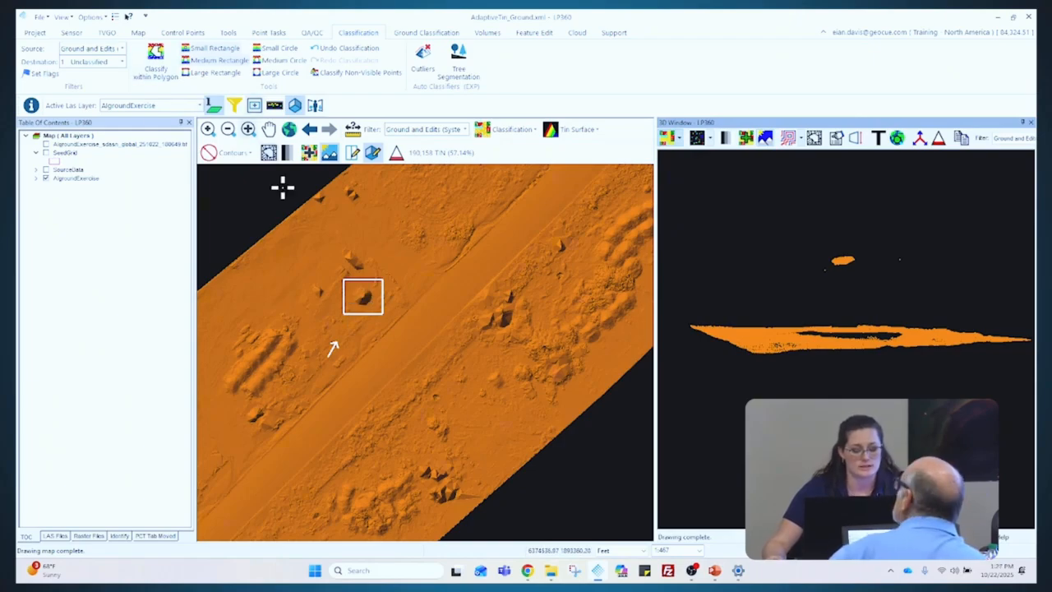
Classify the floating point cluster at the boxed spike as 1 Unclassified with the Medium Circle tool
{"action": "scroll", "coordinate": [346, 288], "scroll_direction": "up", "scroll_amount": 2}
{"action": "left_click", "coordinate": [386, 306]}
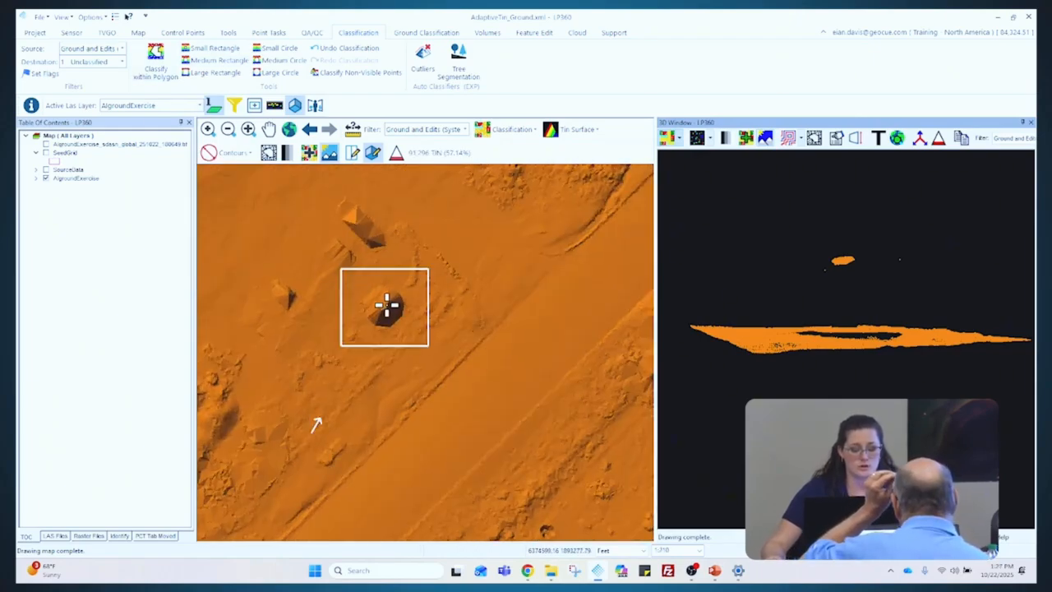
{"action": "left_click", "coordinate": [283, 60]}
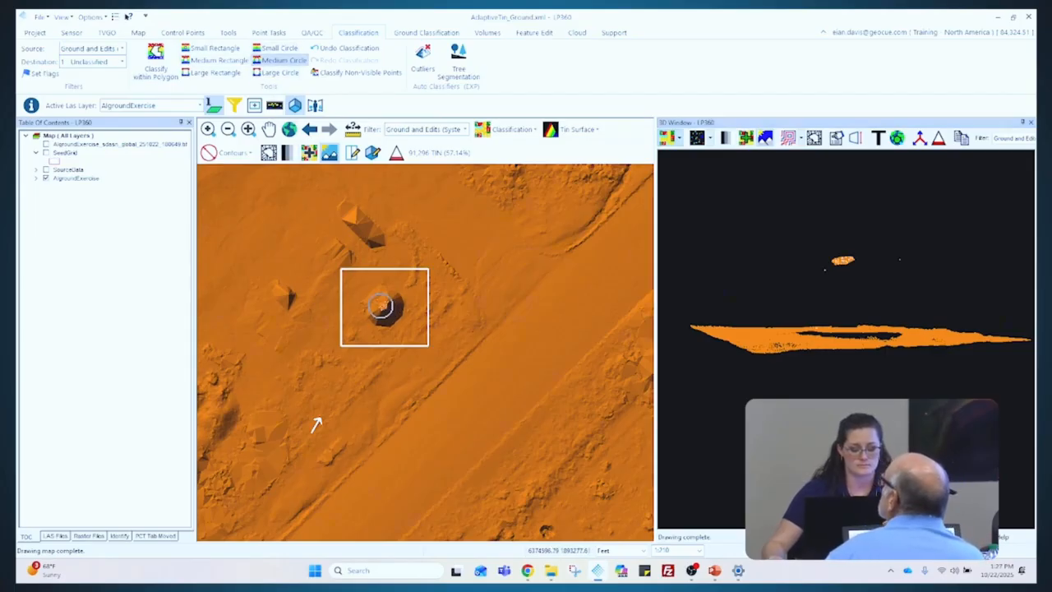
{"action": "left_click", "coordinate": [396, 303]}
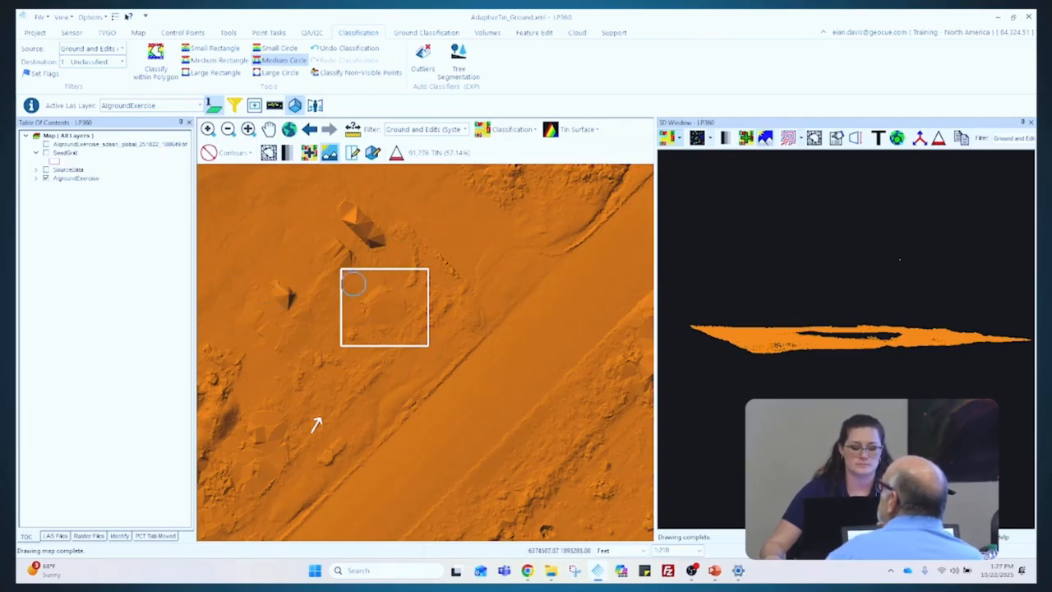
Classify the stray points on the neighbouring TIN spikes just outside the boxed area as 1 Unclassified with the Medium Circle tool
{"action": "scroll", "coordinate": [280, 292], "scroll_direction": "up", "scroll_amount": 2}
{"action": "scroll", "coordinate": [282, 294], "scroll_direction": "down", "scroll_amount": 2}
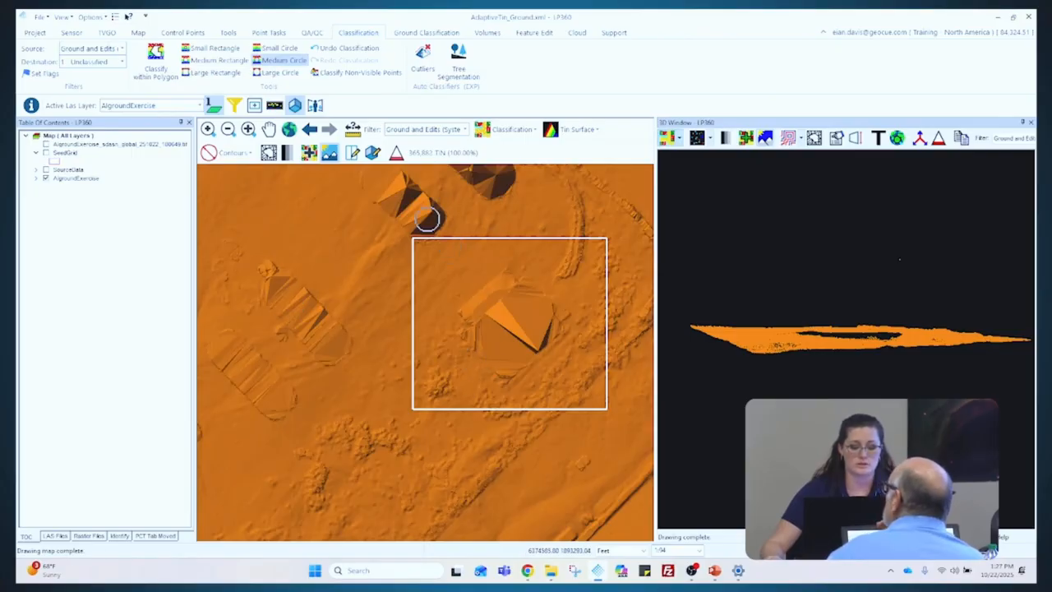
{"action": "left_click_drag", "start_coordinate": [424, 215], "coordinate": [407, 196]}
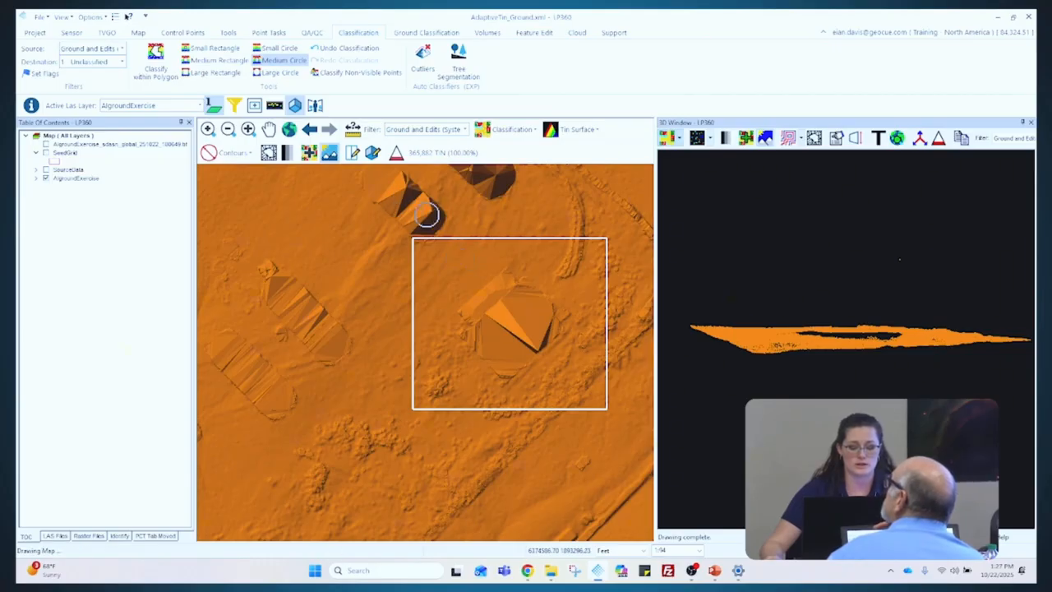
{"action": "scroll", "coordinate": [378, 282], "scroll_direction": "down", "scroll_amount": 1}
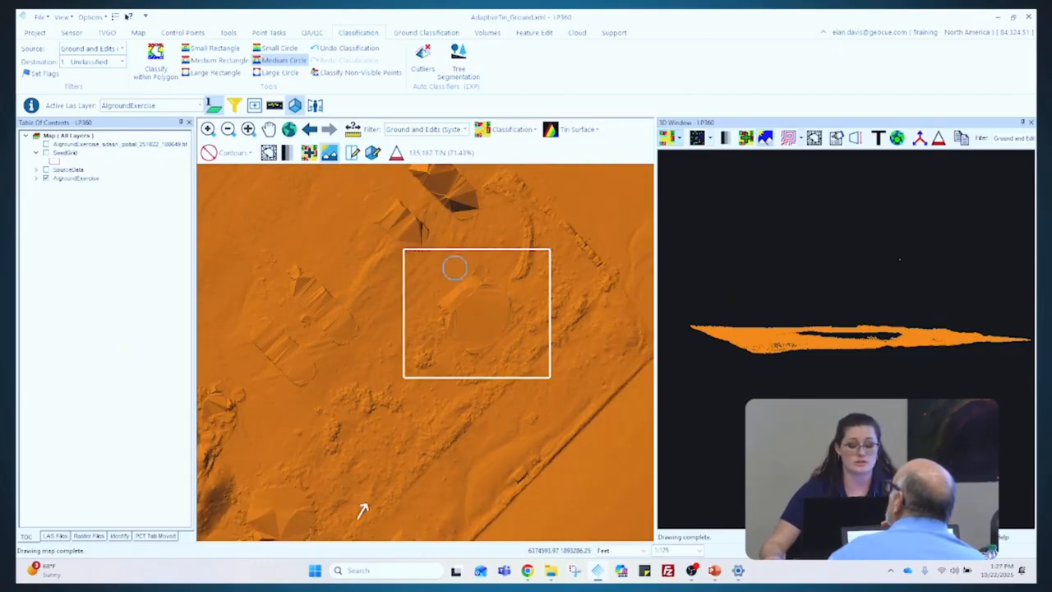
{"action": "scroll", "coordinate": [291, 353], "scroll_direction": "down", "scroll_amount": 1}
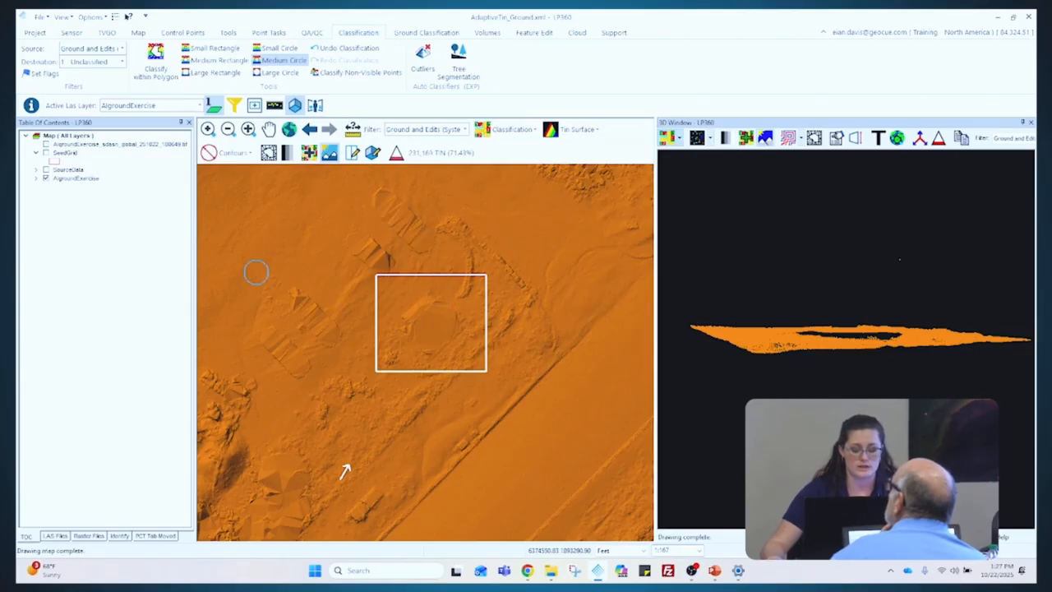
Open a 3D view covering the coarse, faceted TIN area with dark pits southeast of the road
{"action": "scroll", "coordinate": [257, 272], "scroll_direction": "down", "scroll_amount": 1}
{"action": "scroll", "coordinate": [347, 318], "scroll_direction": "down", "scroll_amount": 2}
{"action": "scroll", "coordinate": [504, 358], "scroll_direction": "up", "scroll_amount": 3}
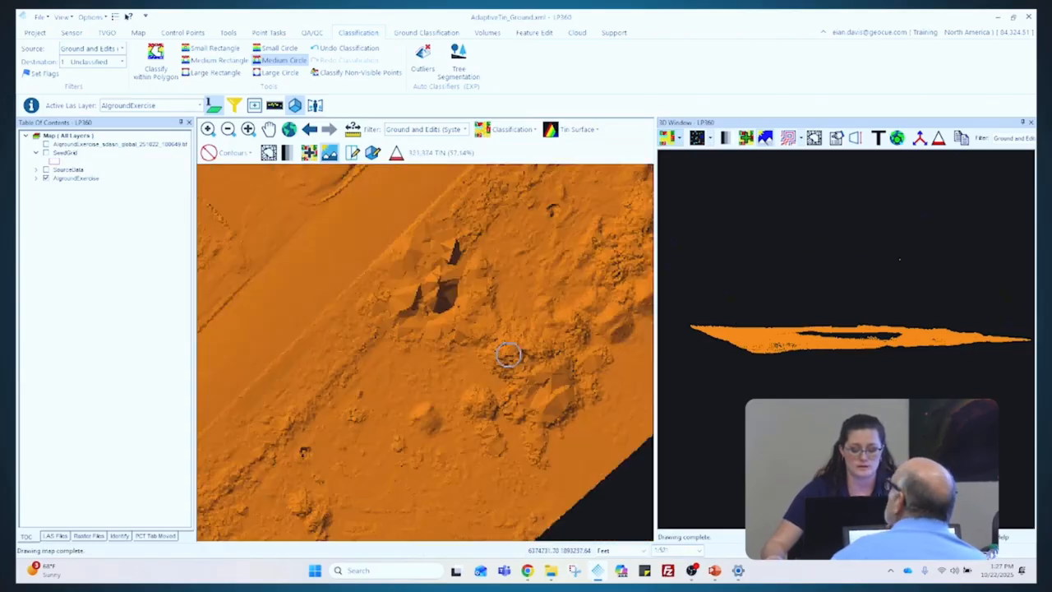
{"action": "scroll", "coordinate": [441, 275], "scroll_direction": "up", "scroll_amount": 3}
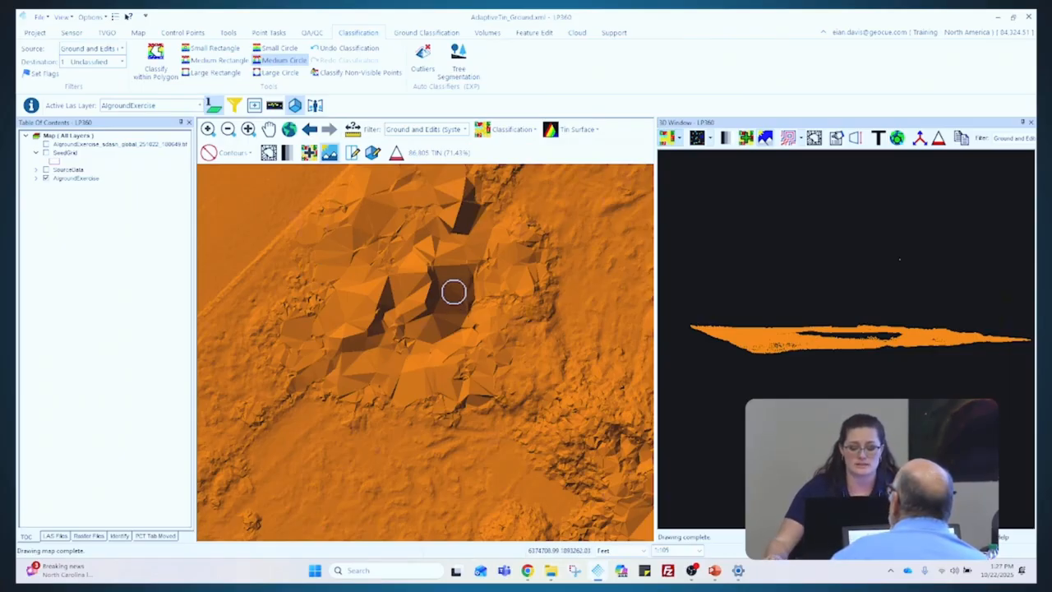
{"action": "scroll", "coordinate": [455, 296], "scroll_direction": "down", "scroll_amount": 1}
{"action": "left_click", "coordinate": [372, 153]}
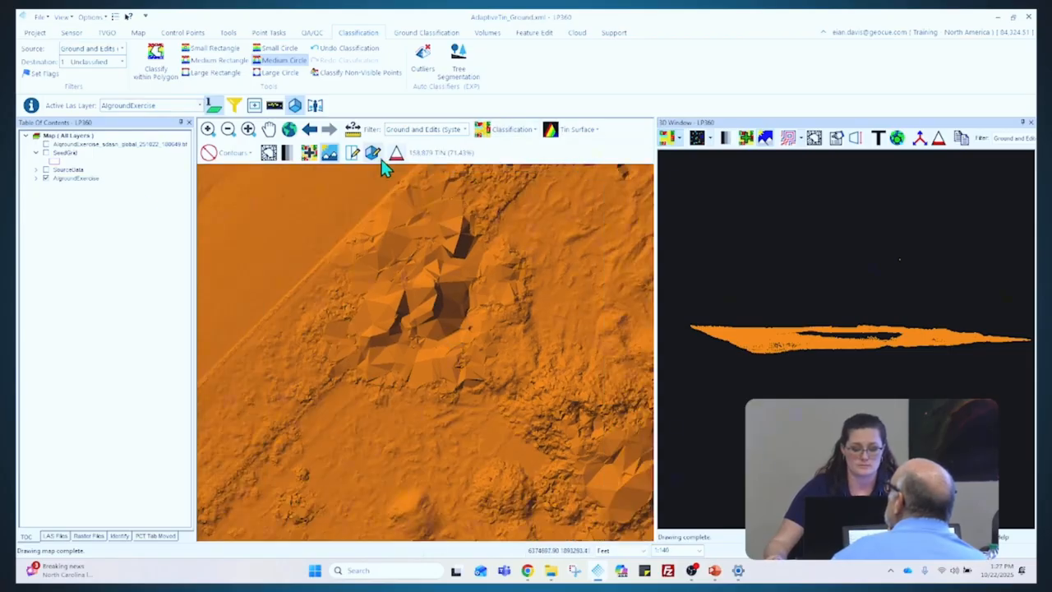
{"action": "left_click_drag", "start_coordinate": [281, 409], "coordinate": [563, 173]}
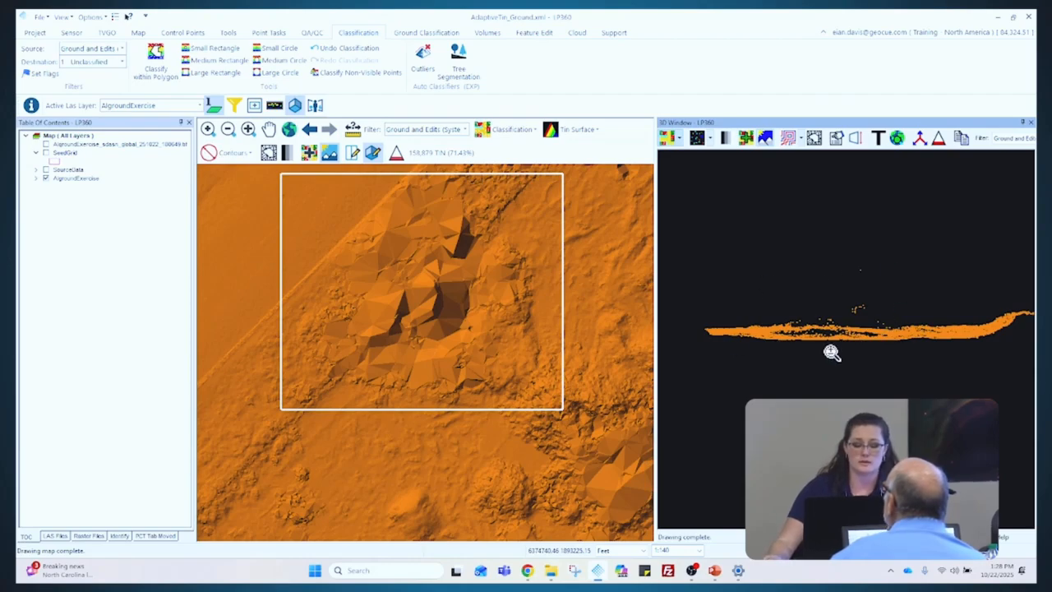
Compare the boxed faceted area under the All Points (System) filter with Ground and Edits (System), ending on Ground and Edits
{"action": "left_click", "coordinate": [421, 131]}
{"action": "left_click", "coordinate": [415, 158]}
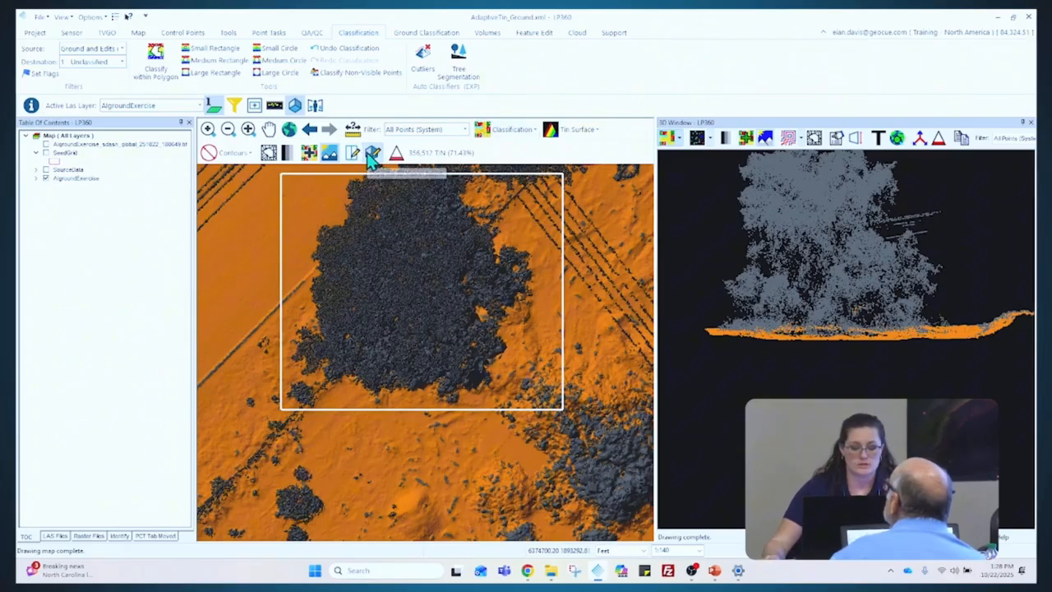
{"action": "left_click", "coordinate": [406, 132]}
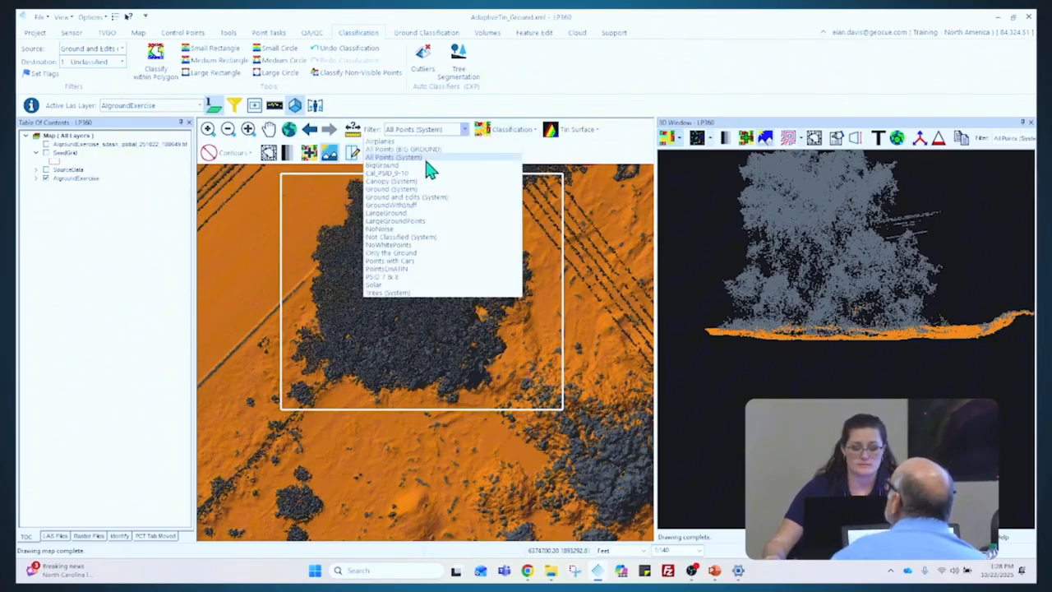
{"action": "left_click", "coordinate": [429, 198]}
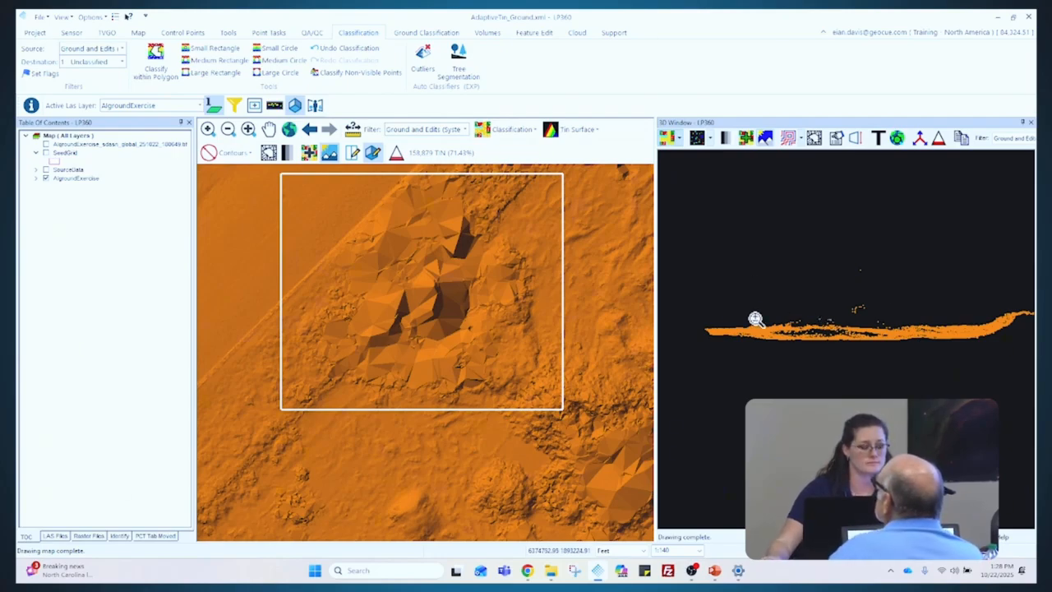
Cut a profile diagonally through the faceted TIN area, parallel to the road, and view its wider extent
{"action": "left_click", "coordinate": [352, 153]}
{"action": "left_click", "coordinate": [539, 195]}
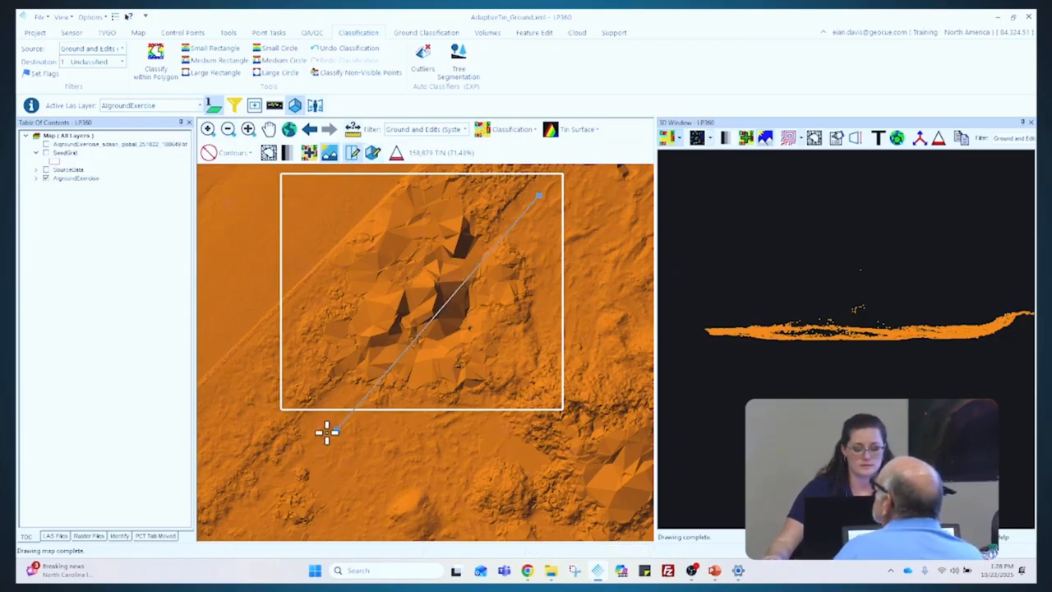
{"action": "left_click", "coordinate": [279, 438]}
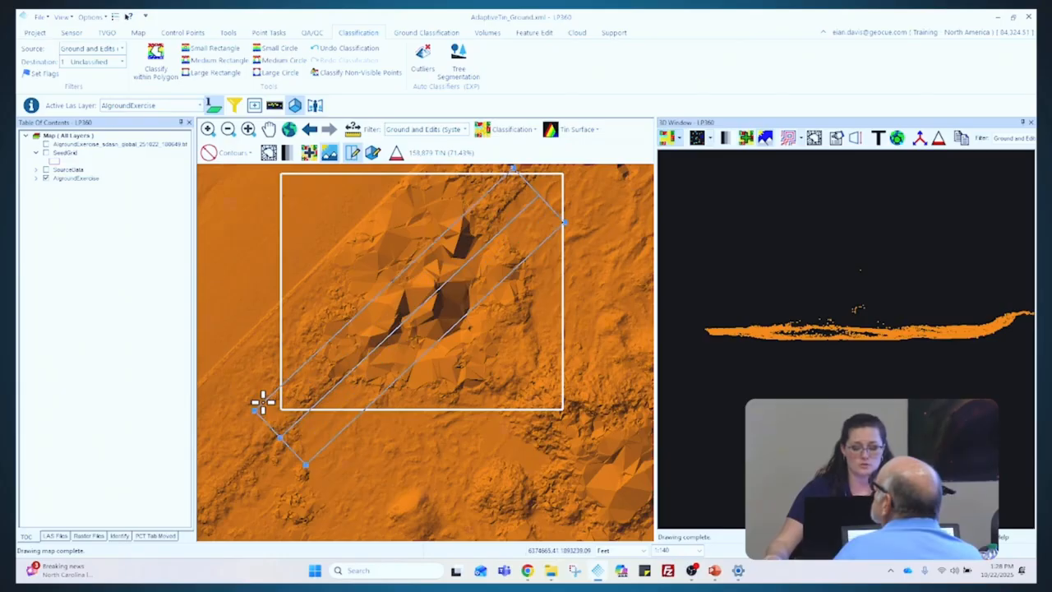
{"action": "left_click", "coordinate": [258, 404]}
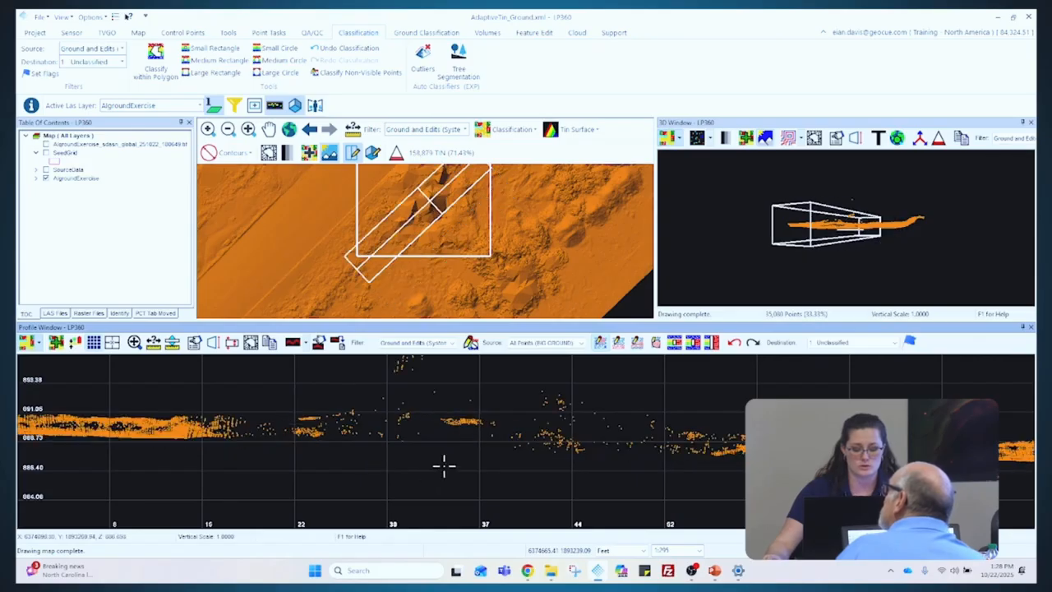
{"action": "left_click", "coordinate": [135, 344]}
{"action": "scroll", "coordinate": [375, 478], "scroll_direction": "down", "scroll_amount": 3}
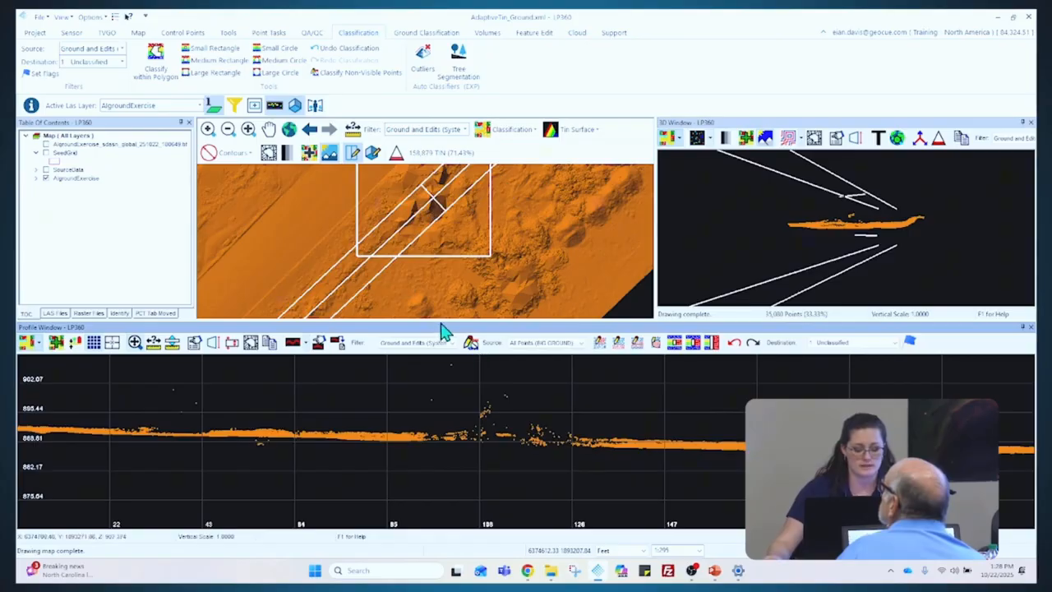
Check the profile's suspect ground points against vegetation using the All Points (System) filter, then return to Ground and Edits (System)
{"action": "left_click", "coordinate": [419, 343]}
{"action": "left_click", "coordinate": [419, 368]}
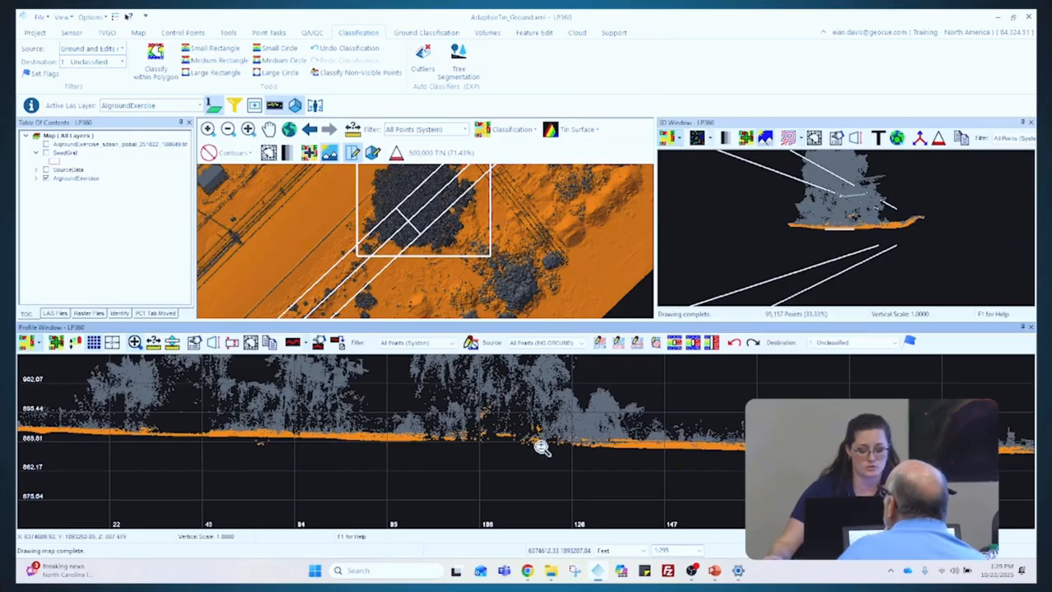
{"action": "left_click", "coordinate": [515, 454]}
{"action": "left_click", "coordinate": [519, 459]}
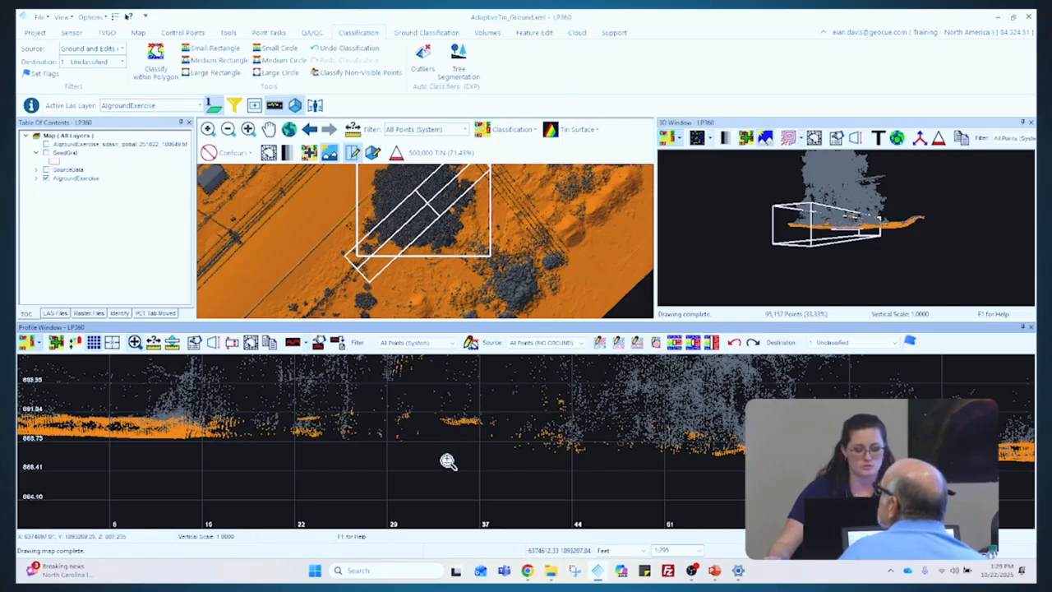
{"action": "key", "text": "Up"}
{"action": "key", "text": "Down"}
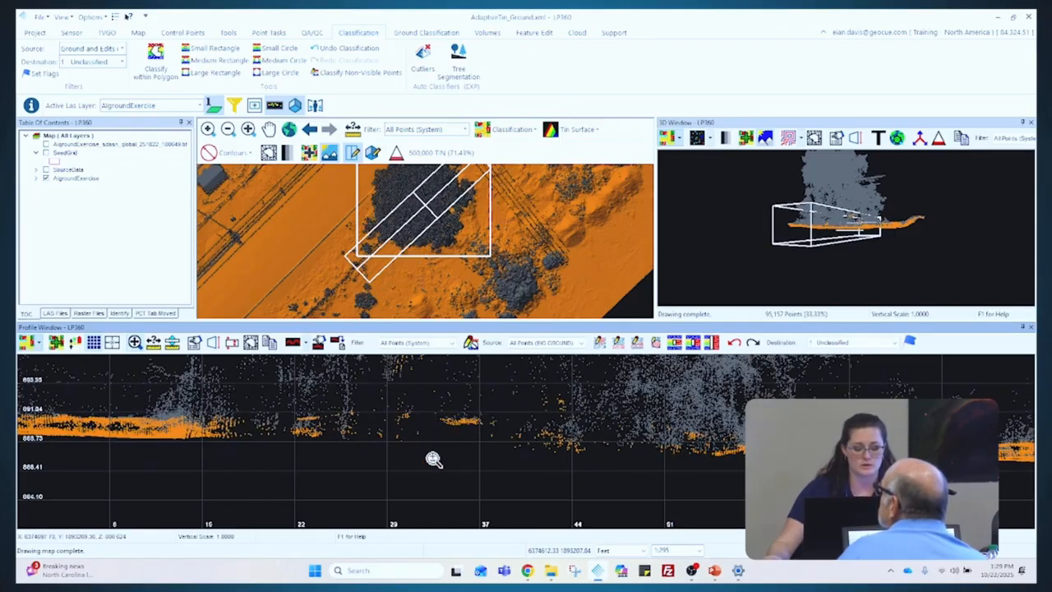
{"action": "left_click", "coordinate": [413, 343]}
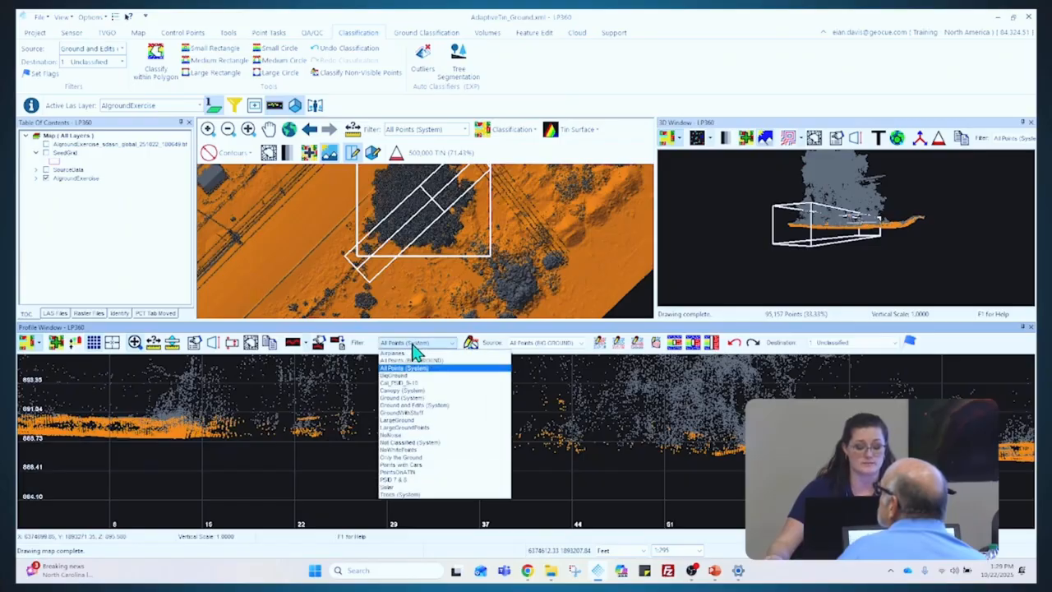
{"action": "left_click", "coordinate": [424, 405]}
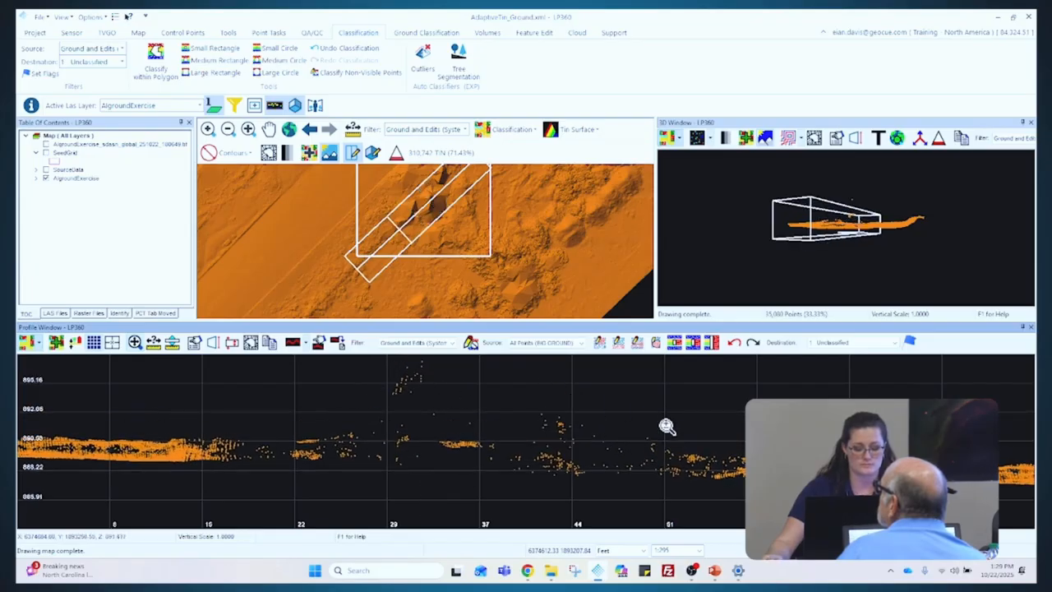
Classify the points floating highest above the ground in the profile as 1 Unclassified by enclosing them in a polygon
{"action": "left_click", "coordinate": [600, 343]}
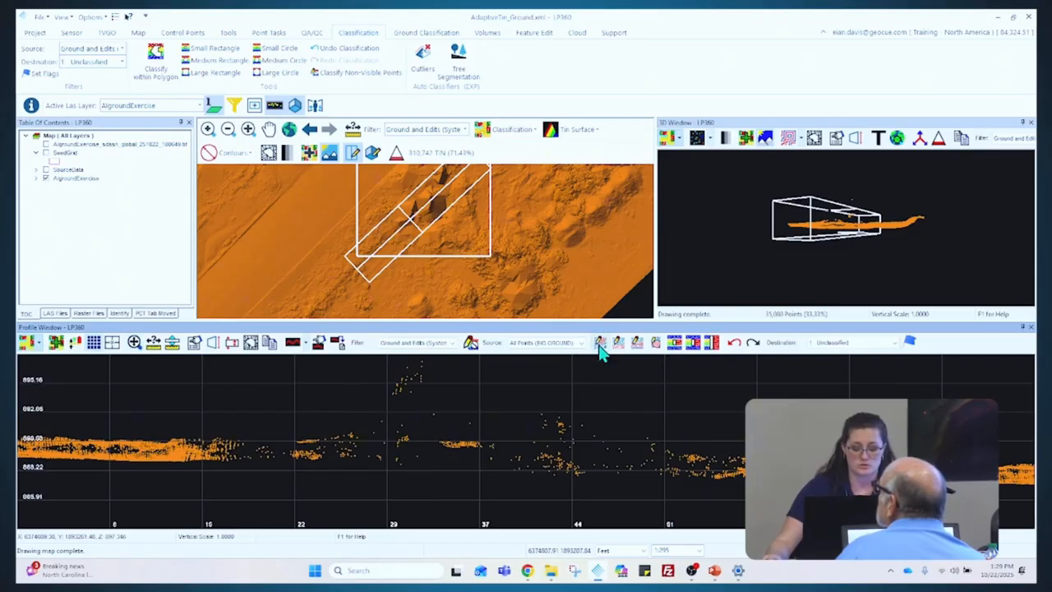
{"action": "left_click", "coordinate": [656, 343]}
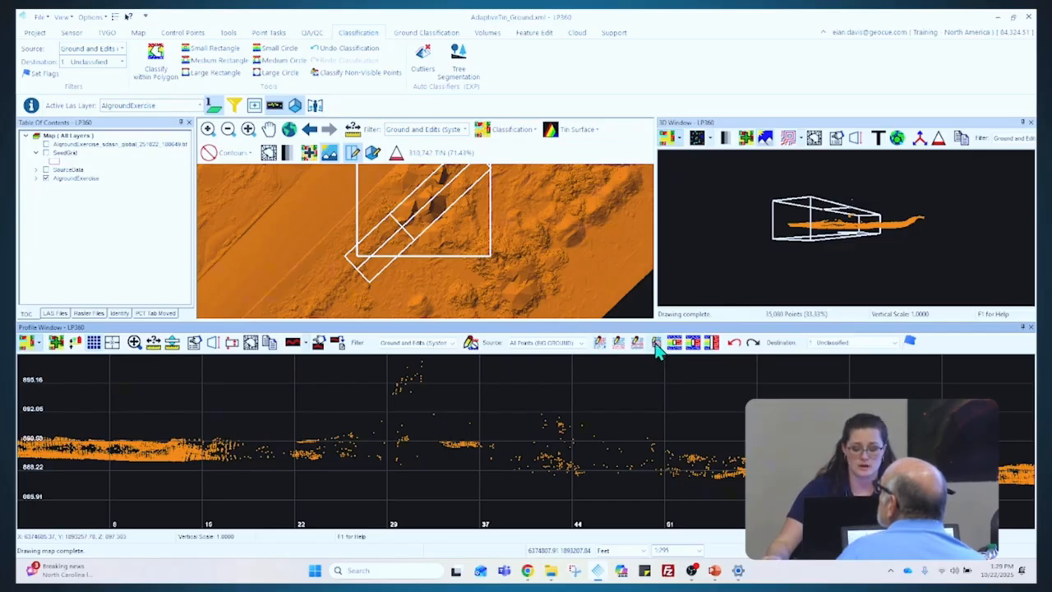
{"action": "left_click", "coordinate": [376, 417]}
{"action": "left_click", "coordinate": [471, 425]}
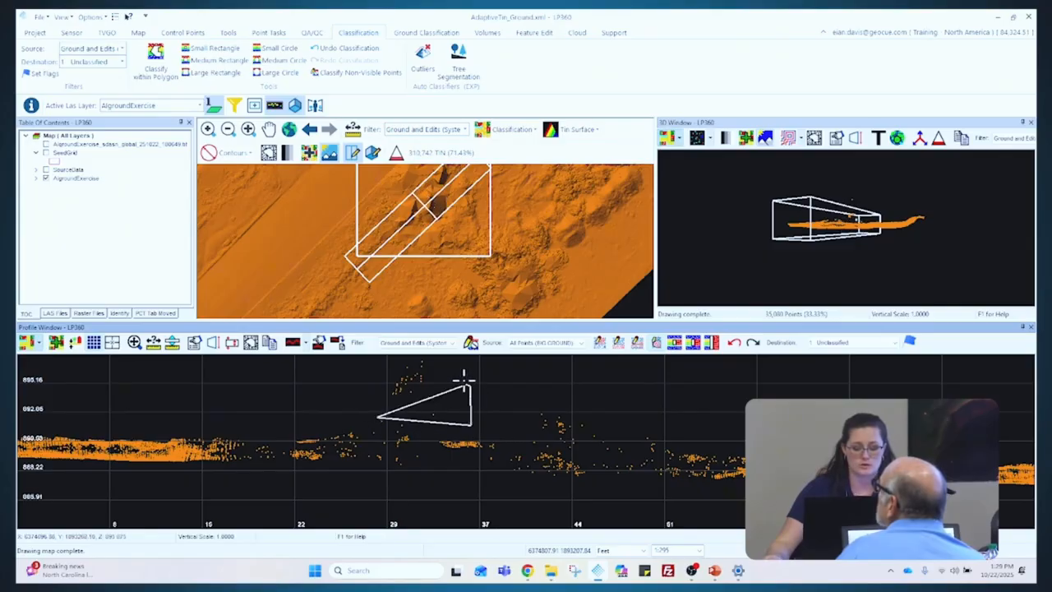
{"action": "left_click", "coordinate": [425, 360]}
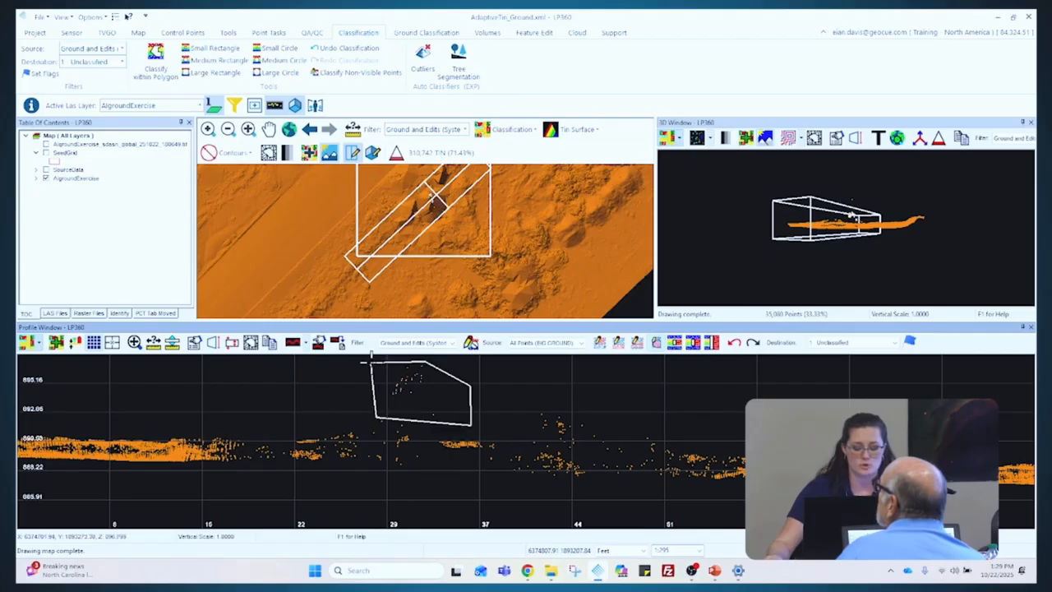
{"action": "double_click", "coordinate": [370, 359]}
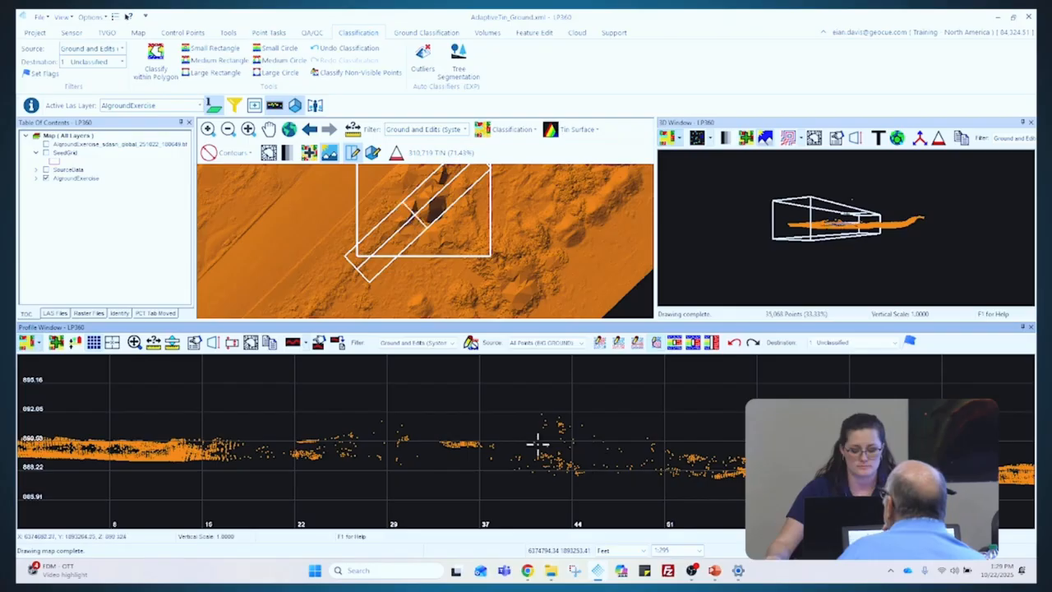
Show the profile with the All Points (System) filter and narrow the profile depth to 3
{"action": "left_click", "coordinate": [430, 343]}
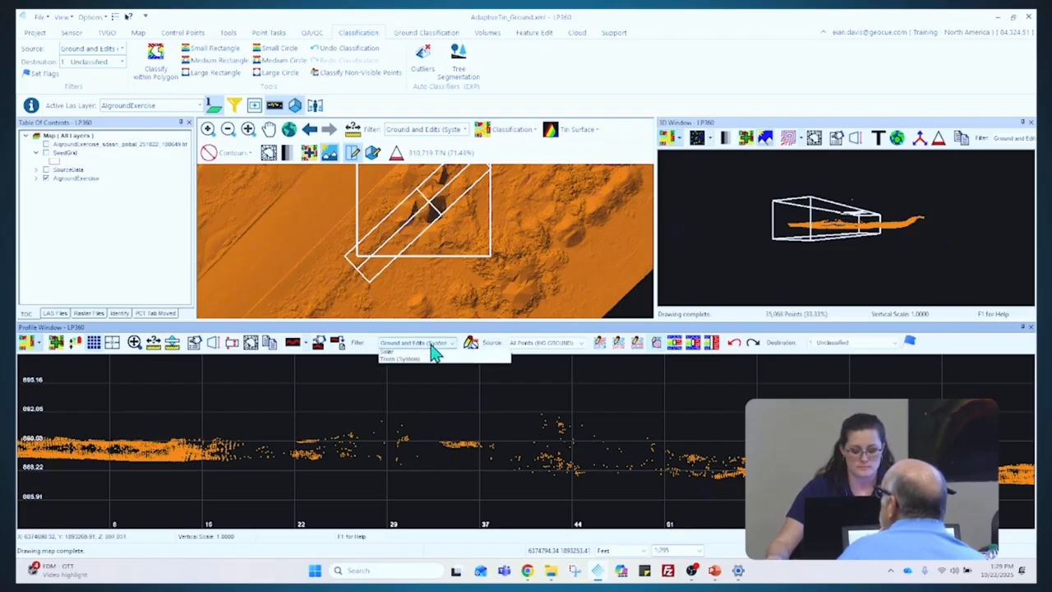
{"action": "left_click", "coordinate": [417, 369]}
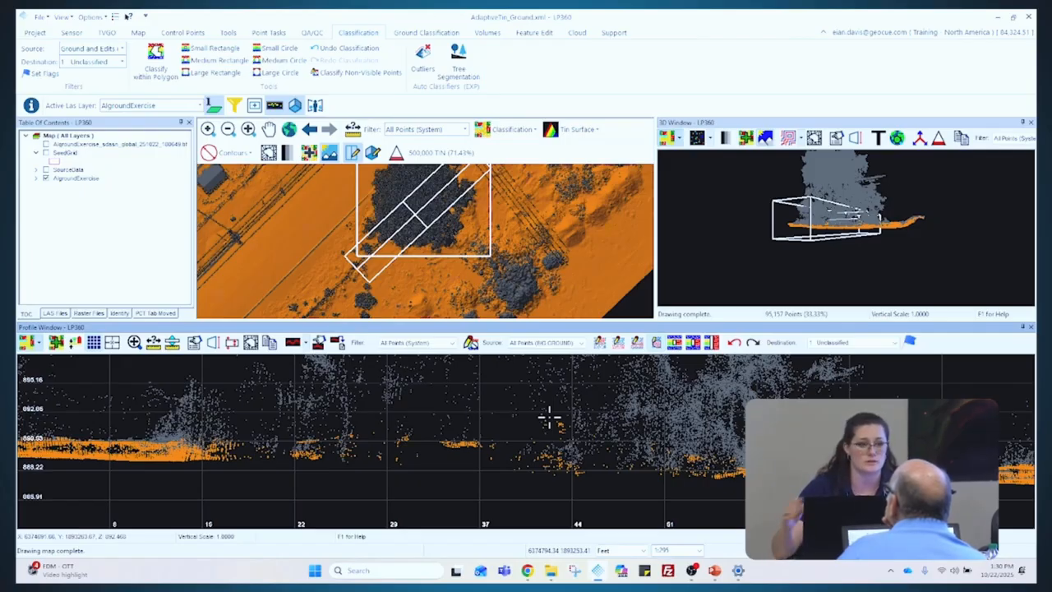
{"action": "left_click", "coordinate": [234, 343]}
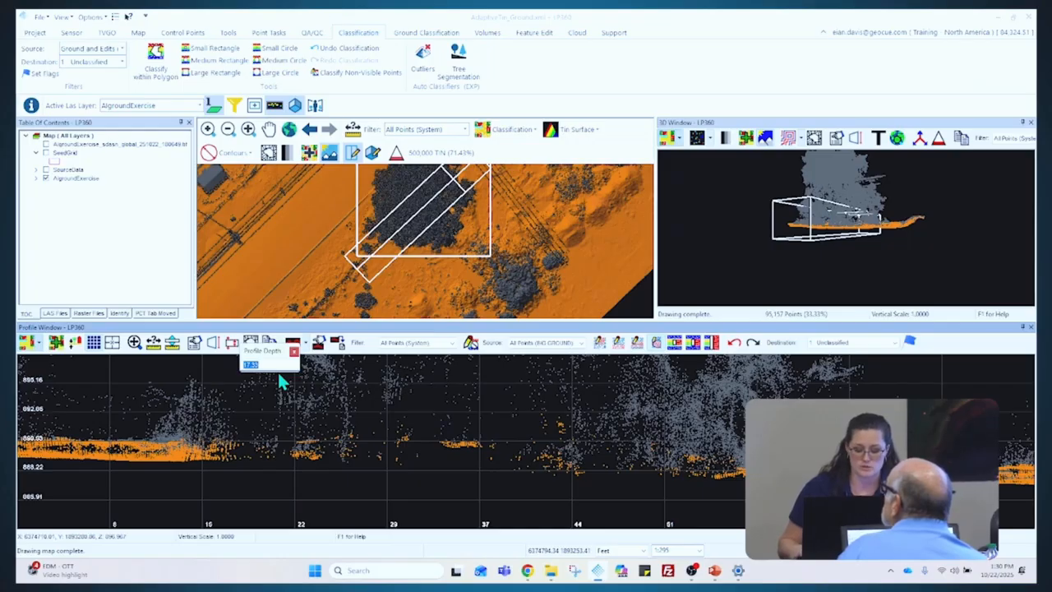
{"action": "type", "text": "3"}
{"action": "key", "text": "Return"}
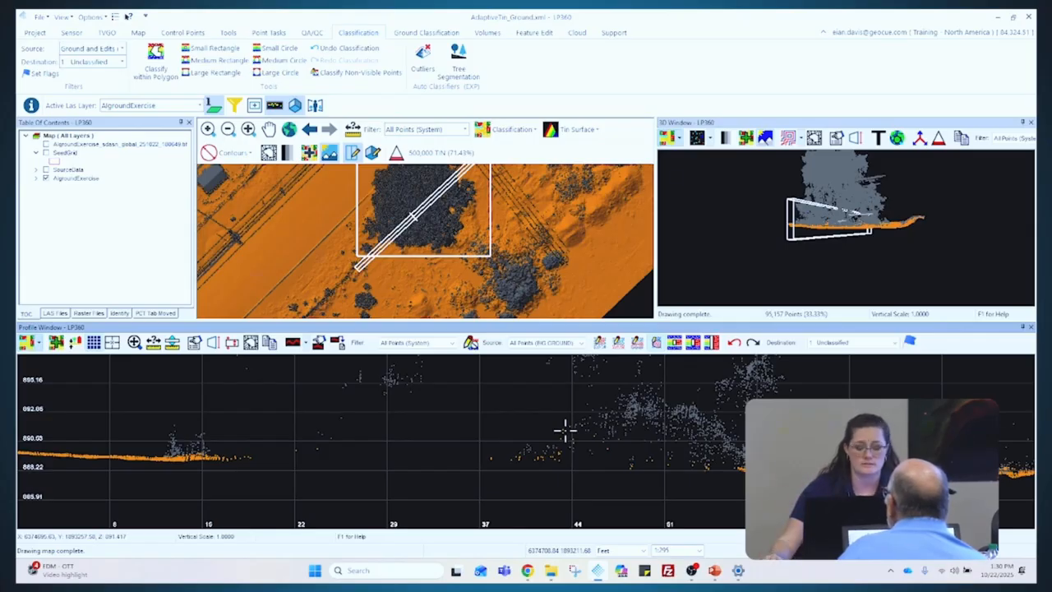
Classify the ground points floating beneath the vegetation near the middle of the narrowed profile as 1 Unclassified with a polygon
{"action": "left_click", "coordinate": [580, 457]}
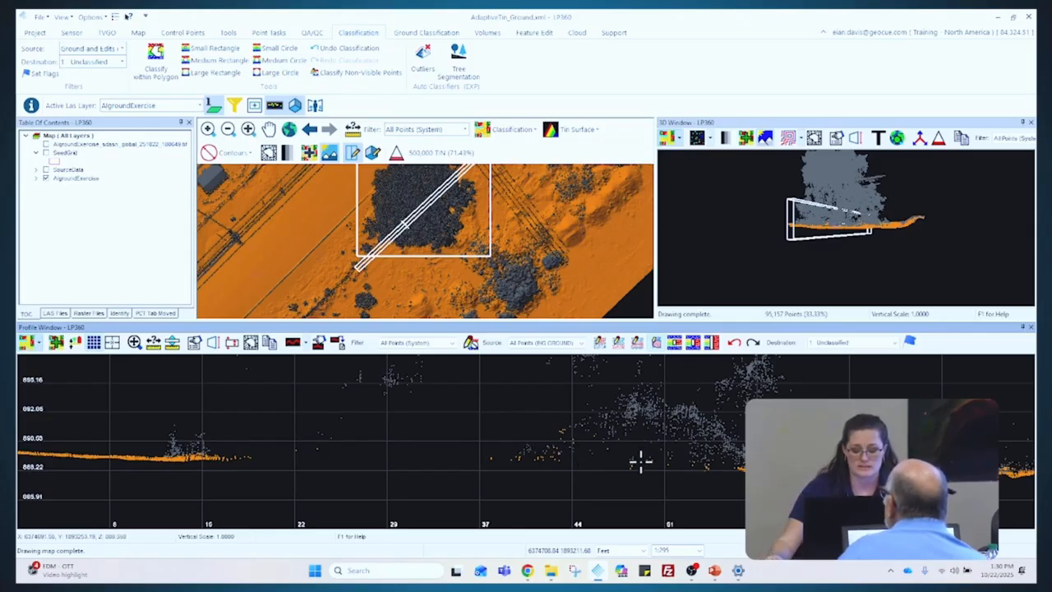
{"action": "left_click", "coordinate": [637, 448]}
{"action": "left_click", "coordinate": [641, 419]}
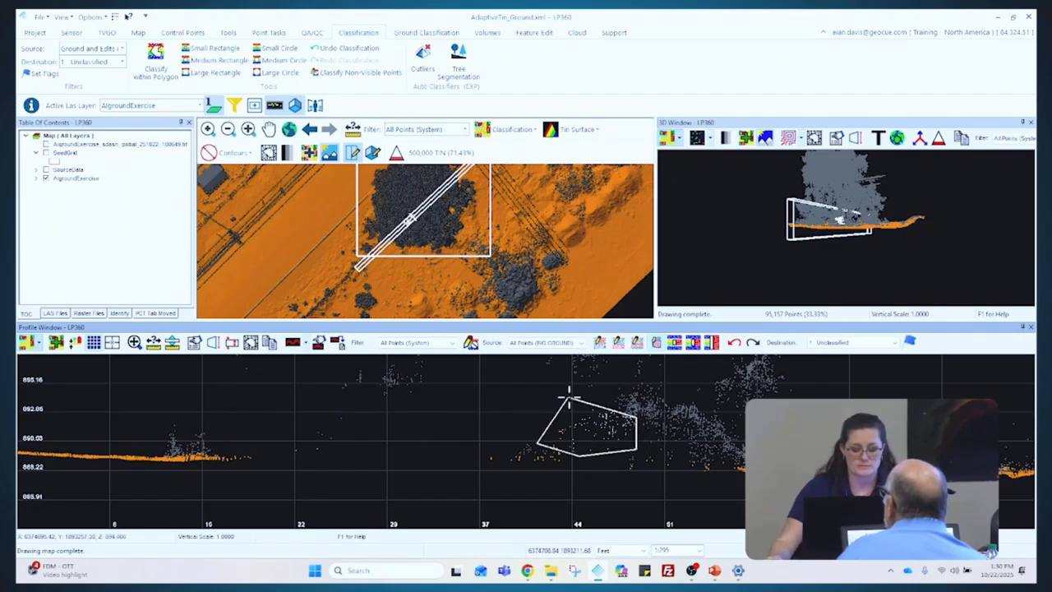
{"action": "double_click", "coordinate": [569, 397]}
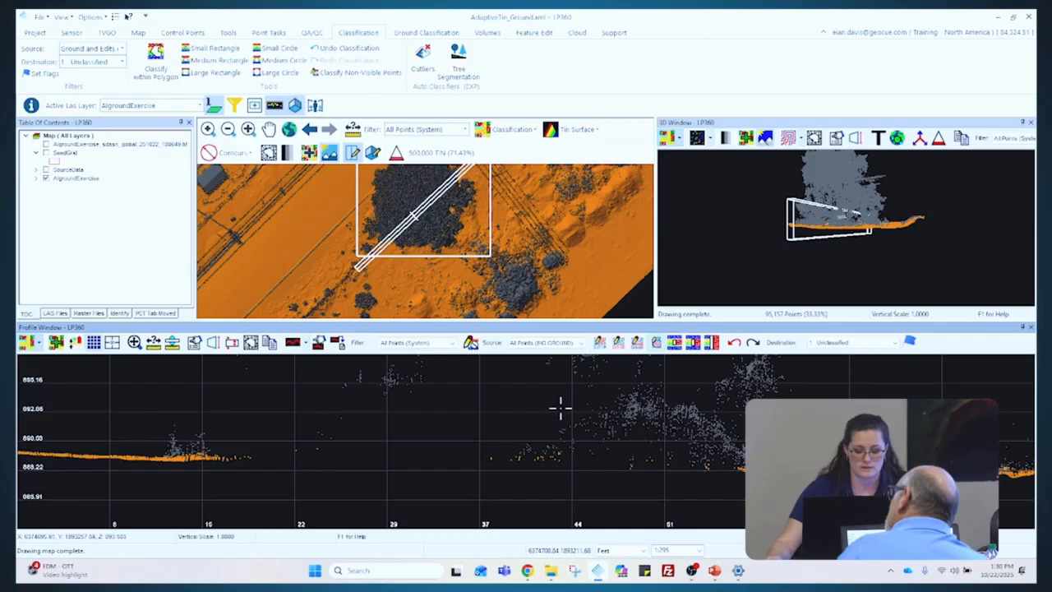
Step the profile to a neighbouring slice and classify its raised ground points near the middle as 1 Unclassified with a polygon
{"action": "key", "text": "Up"}
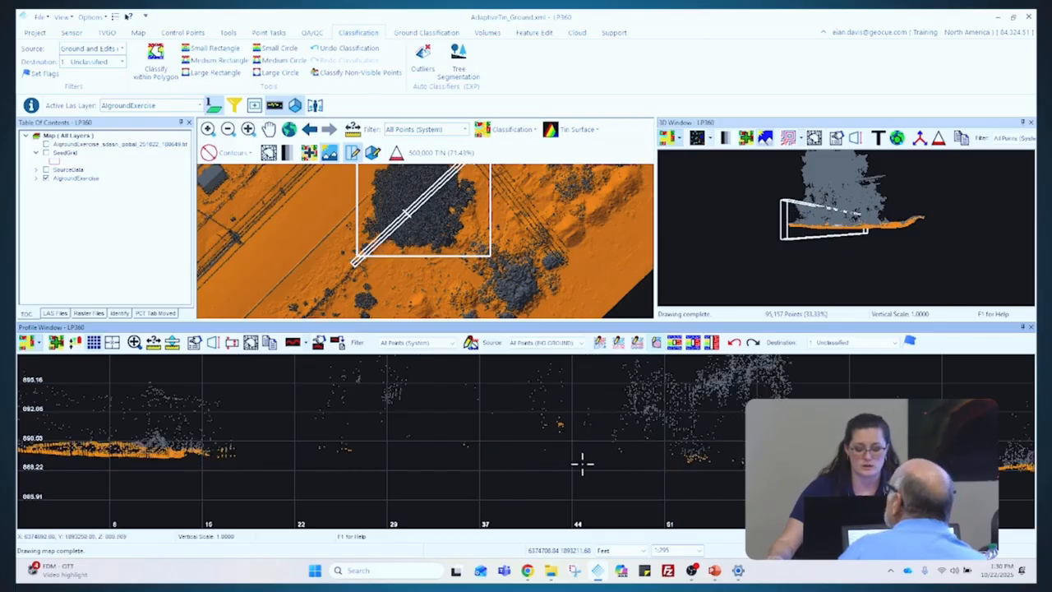
{"action": "key", "text": "Down"}
{"action": "key", "text": "Up"}
{"action": "key", "text": "Down"}
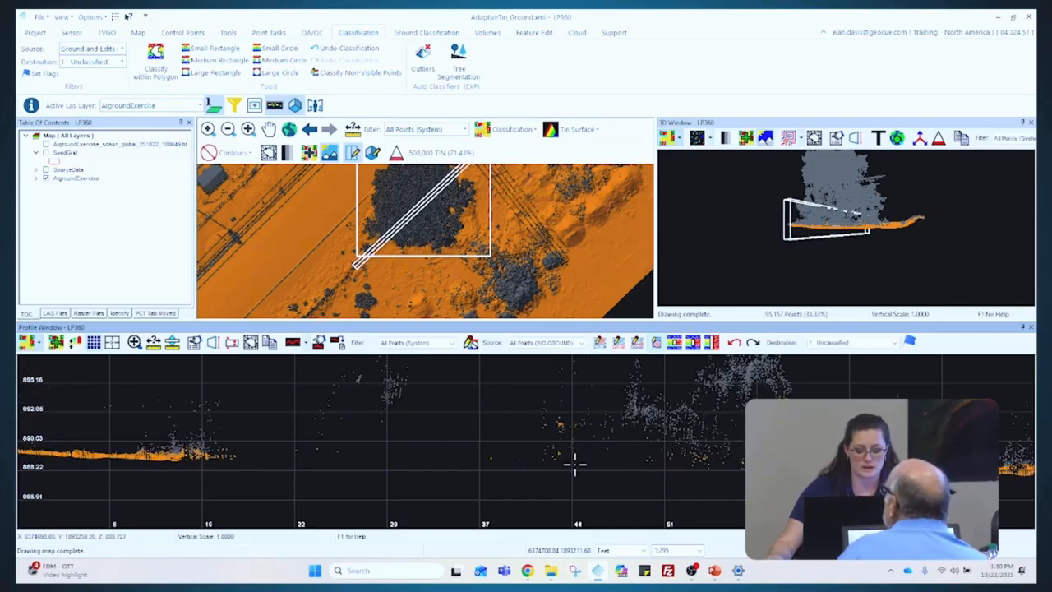
{"action": "left_click", "coordinate": [669, 444]}
{"action": "left_click", "coordinate": [684, 424]}
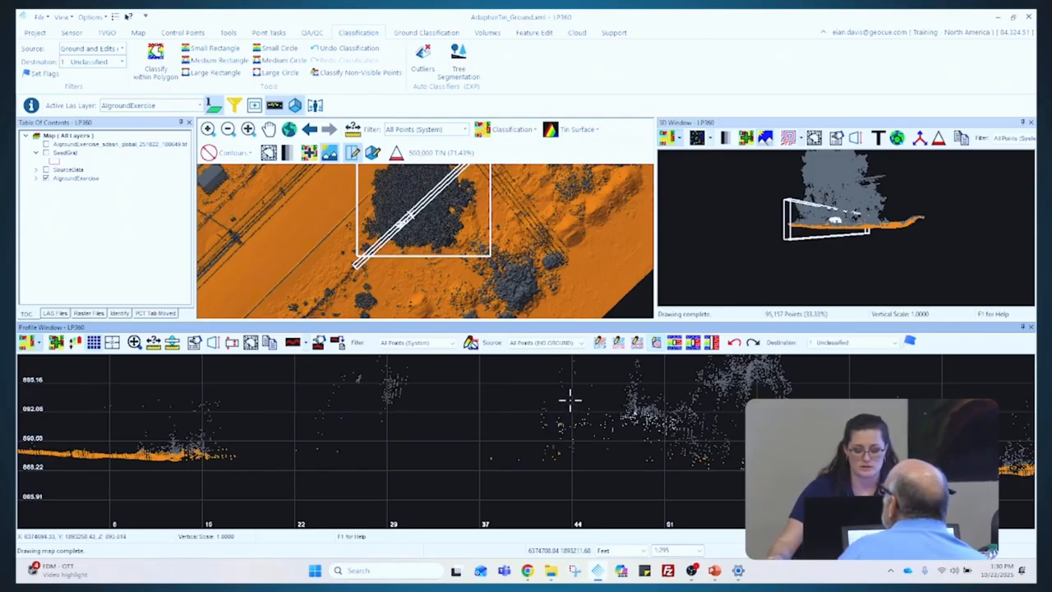
{"action": "left_click", "coordinate": [509, 392]}
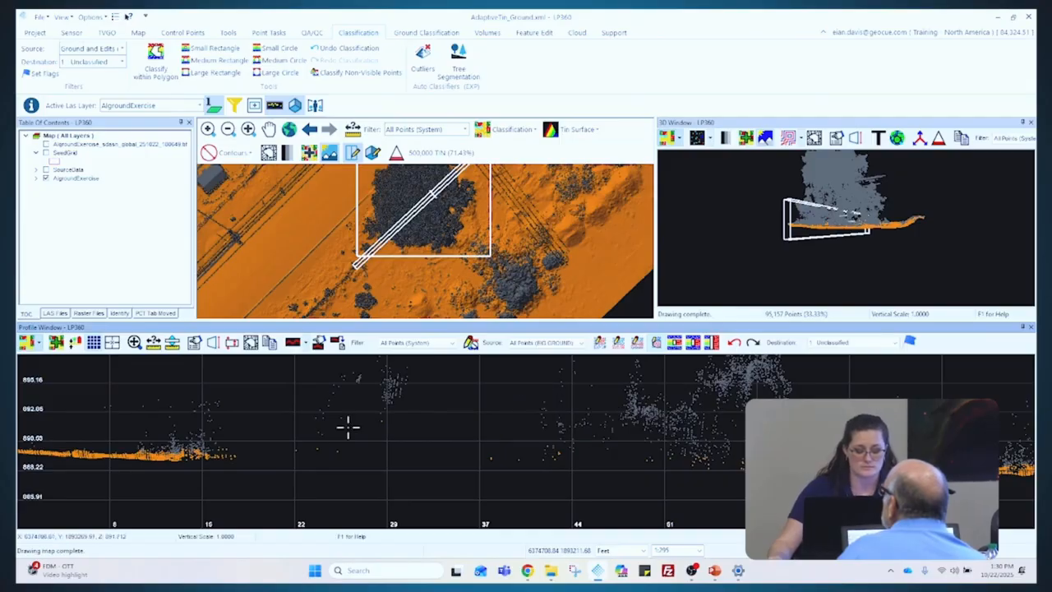
Activate the rectangular classification brush for the profile and display enlarged ground points with the All Points (BIG GROUND) filter, adjusting point size in Live View
{"action": "left_click", "coordinate": [711, 346]}
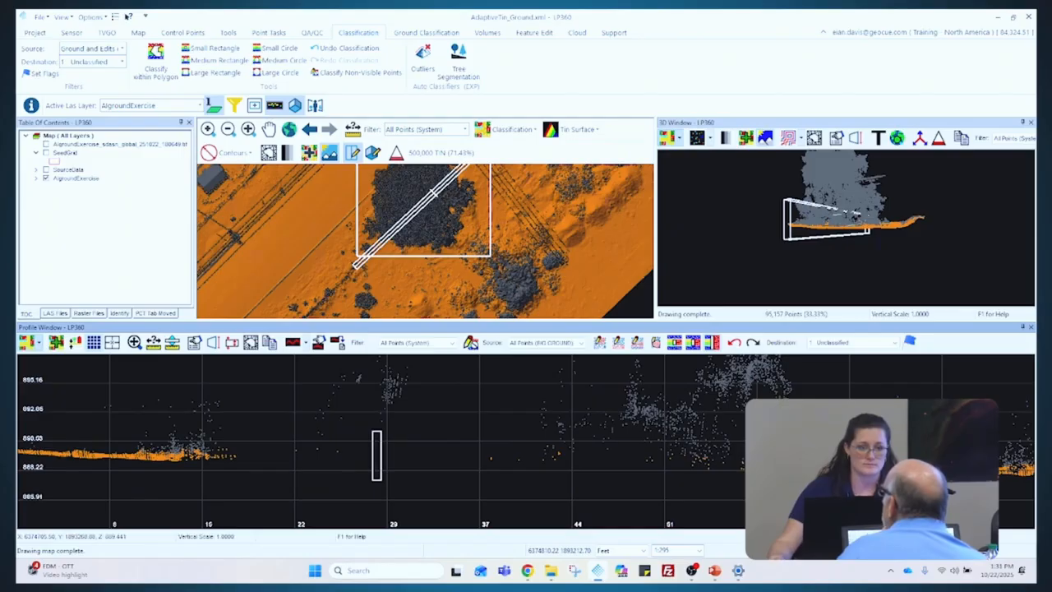
{"action": "left_click", "coordinate": [465, 129]}
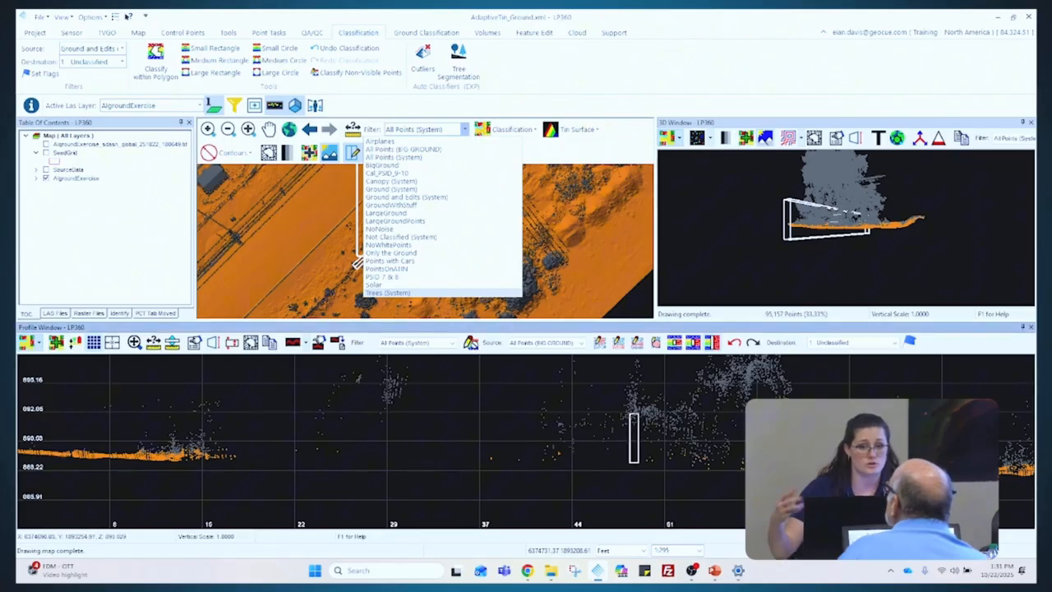
{"action": "left_click", "coordinate": [417, 156]}
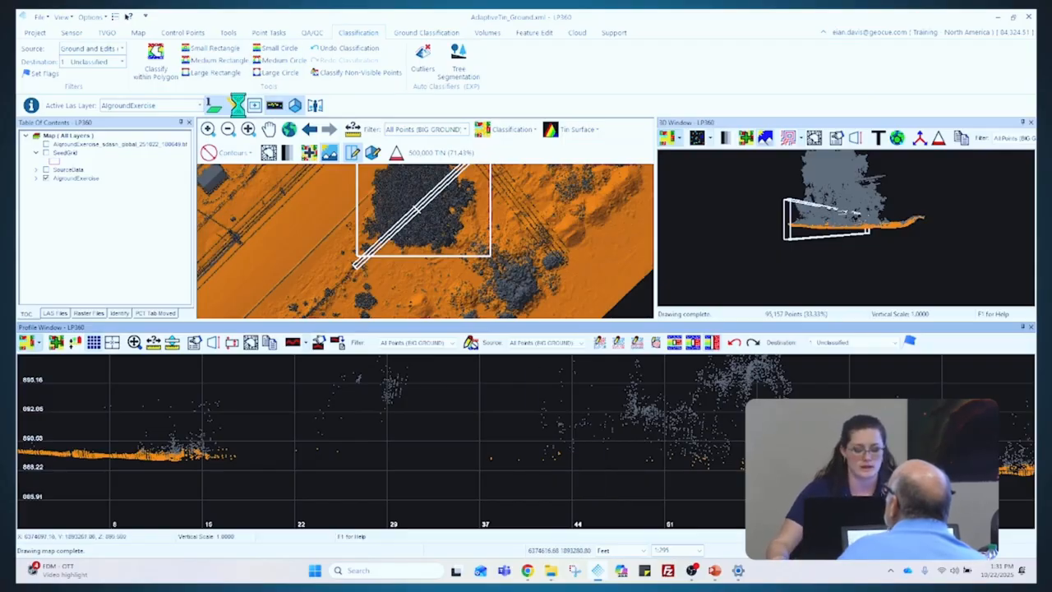
{"action": "left_click", "coordinate": [233, 105]}
{"action": "left_click", "coordinate": [523, 176]}
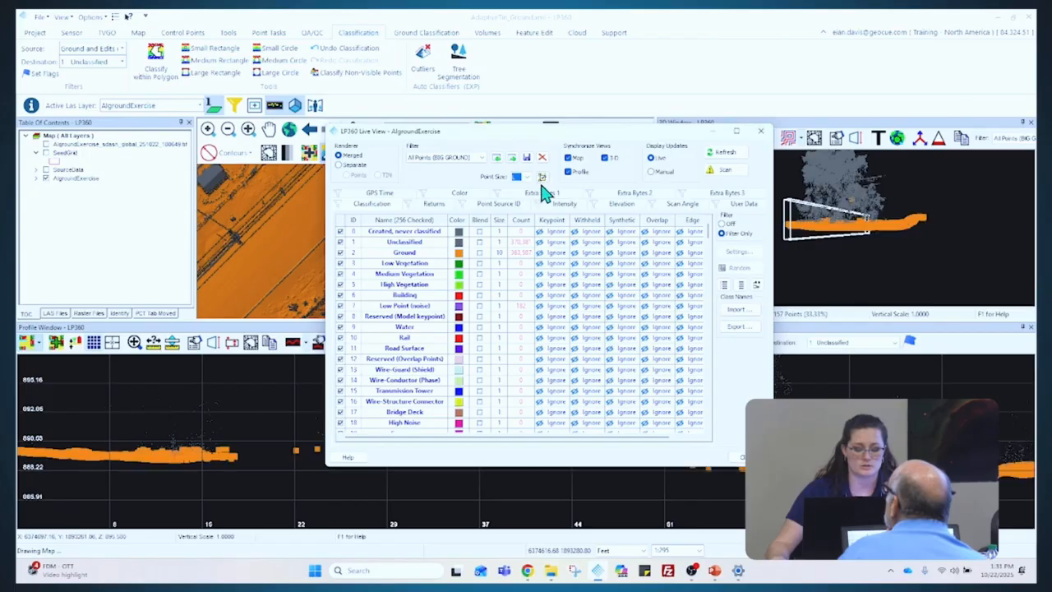
{"action": "left_click_drag", "start_coordinate": [552, 145], "coordinate": [316, 101]}
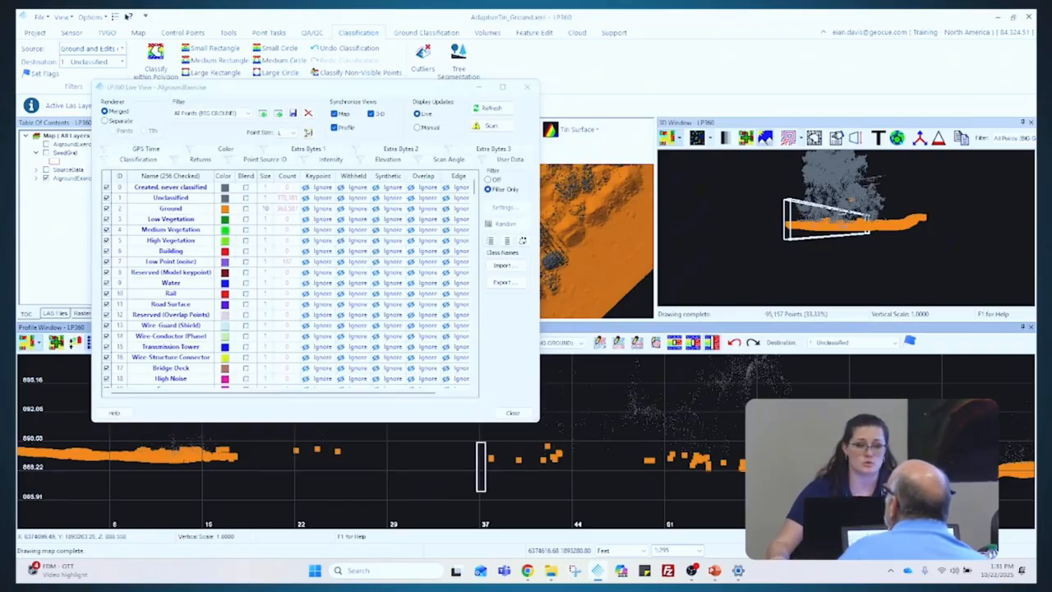
{"action": "left_click", "coordinate": [480, 87]}
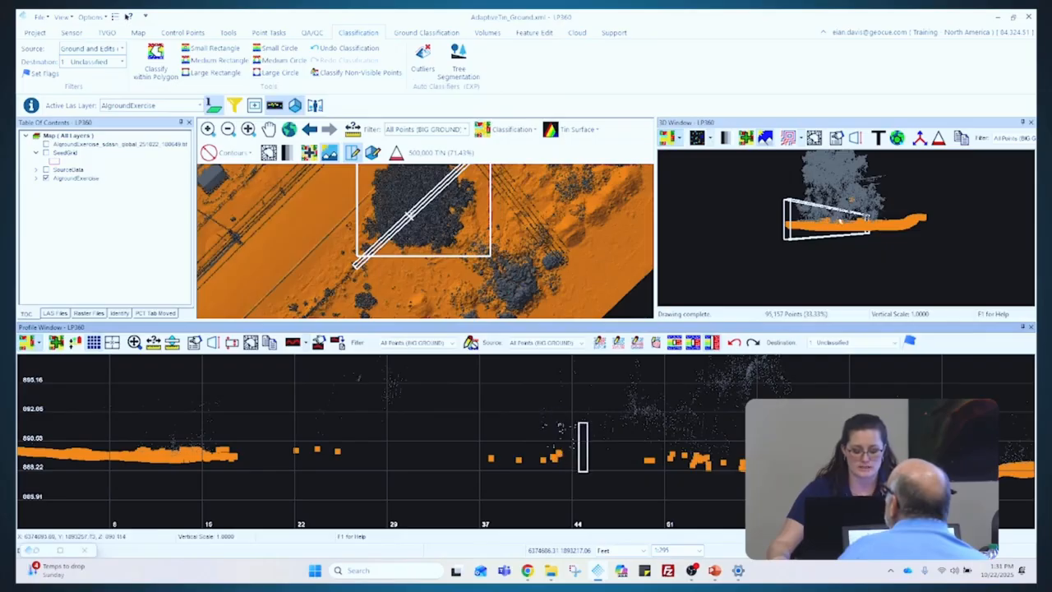
Try brushing the isolated enlarged ground points in the middle and far part of the profile to 1 Unclassified, and undo the strokes
{"action": "left_click_drag", "start_coordinate": [583, 447], "coordinate": [463, 450]}
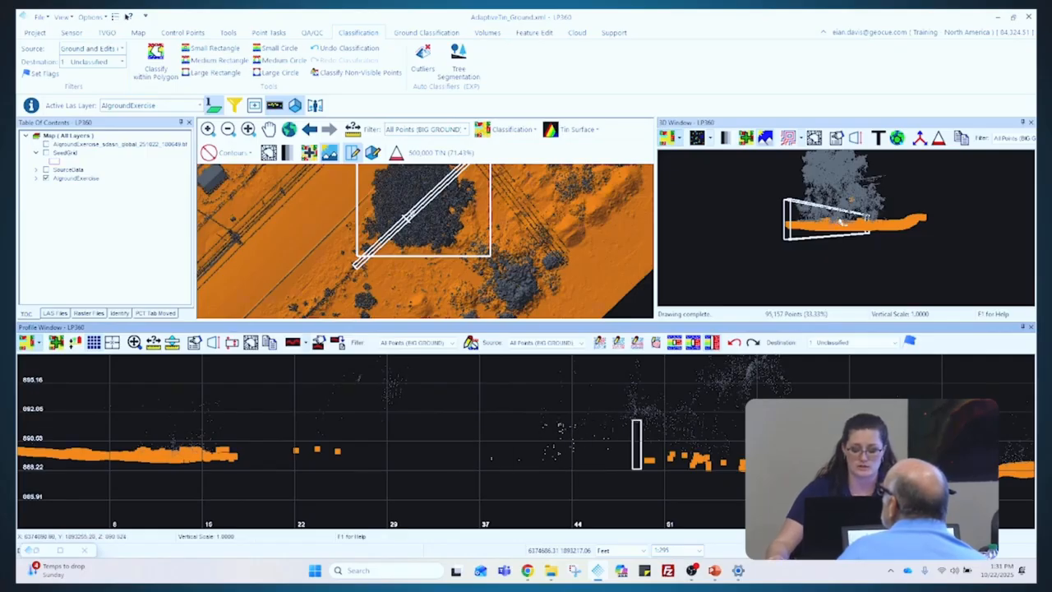
{"action": "left_click_drag", "start_coordinate": [846, 462], "coordinate": [635, 461]}
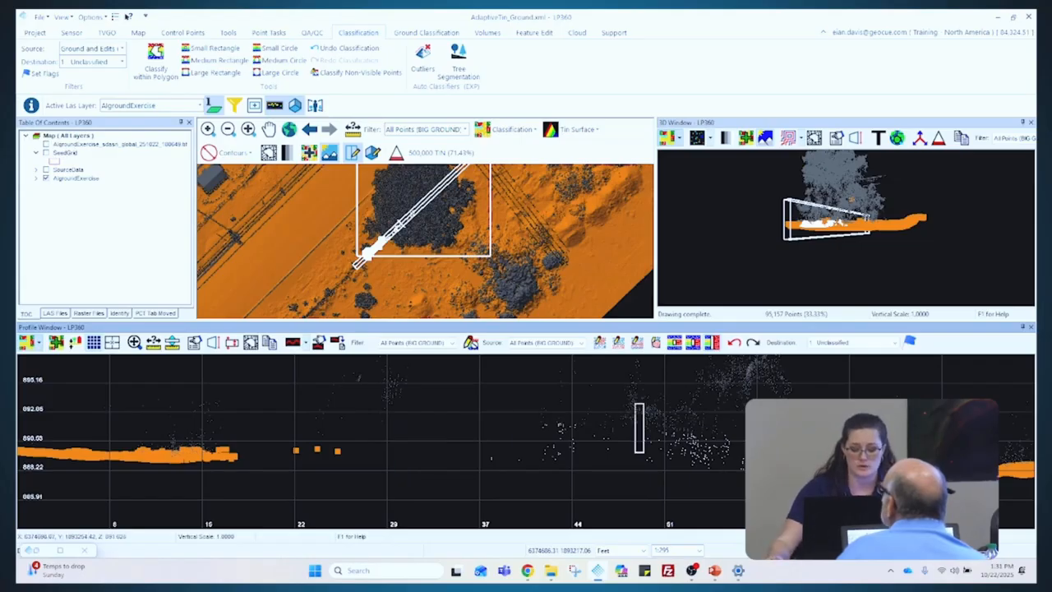
{"action": "key", "text": "ctrl+z"}
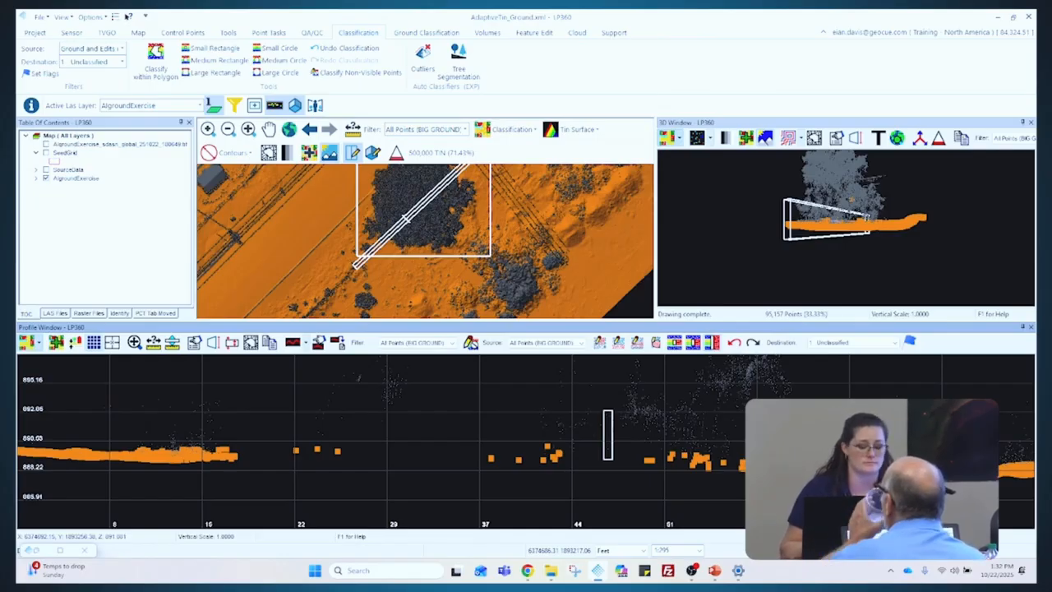
Cut a wide profile through the large tree clump and reclassify the stray ground points in its canopy as Unclassified
{"action": "left_click", "coordinate": [1032, 328]}
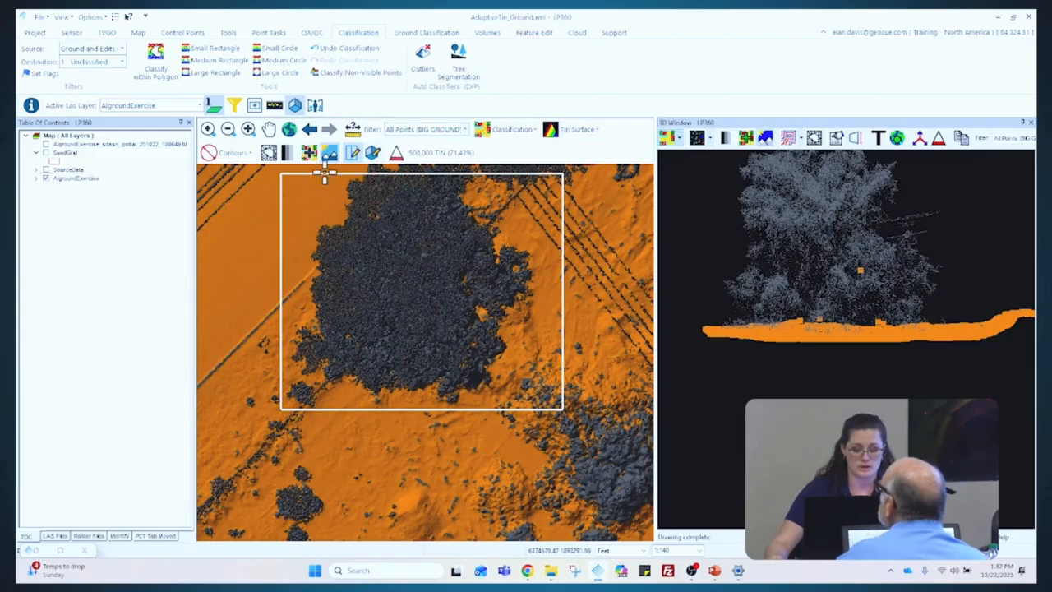
{"action": "scroll", "coordinate": [357, 336], "scroll_direction": "down", "scroll_amount": 1}
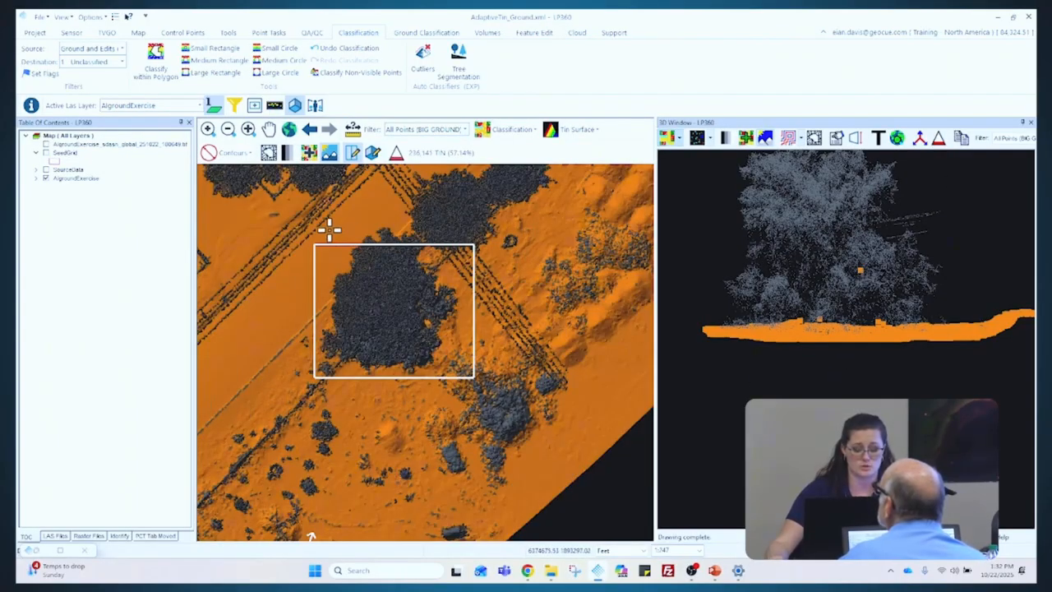
{"action": "left_click", "coordinate": [466, 400]}
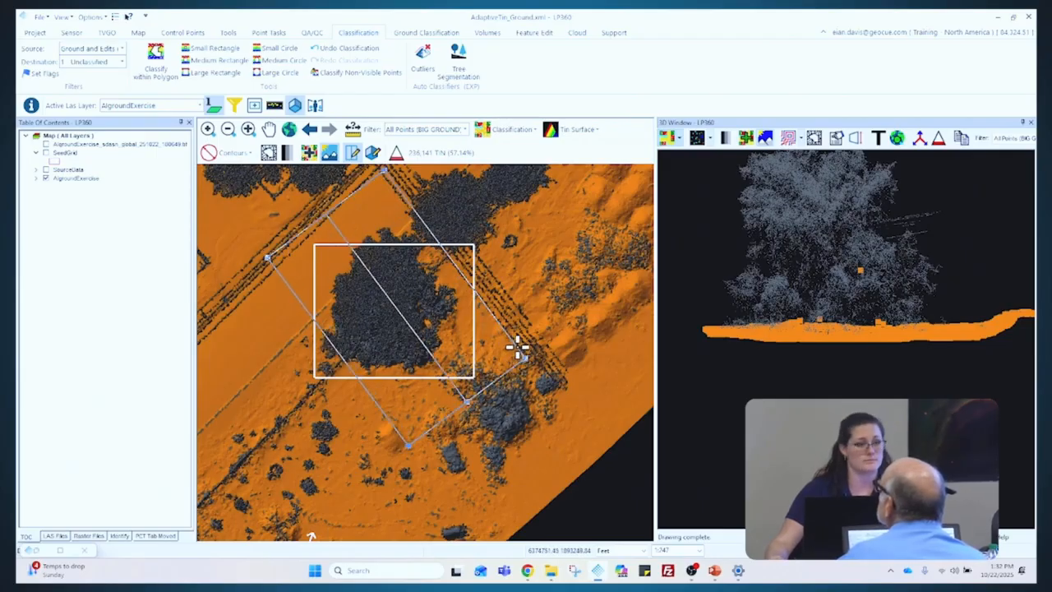
{"action": "left_click", "coordinate": [516, 348]}
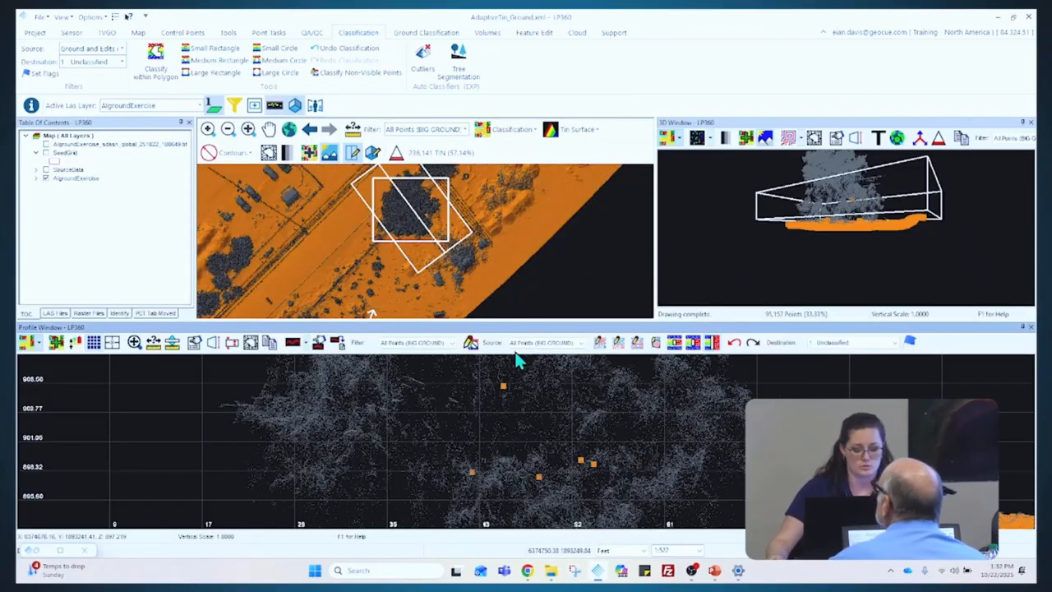
{"action": "mouse_move", "coordinate": [502, 450]}
{"action": "left_mouse_down"}
{"action": "mouse_move", "coordinate": [468, 479]}
{"action": "mouse_move", "coordinate": [630, 452]}
{"action": "mouse_move", "coordinate": [410, 428]}
{"action": "mouse_move", "coordinate": [501, 404]}
{"action": "mouse_move", "coordinate": [514, 386]}
{"action": "mouse_move", "coordinate": [408, 384]}
{"action": "mouse_move", "coordinate": [612, 407]}
{"action": "mouse_move", "coordinate": [452, 415]}
{"action": "mouse_move", "coordinate": [579, 428]}
{"action": "mouse_move", "coordinate": [517, 424]}
{"action": "mouse_move", "coordinate": [757, 379]}
{"action": "left_mouse_up"}
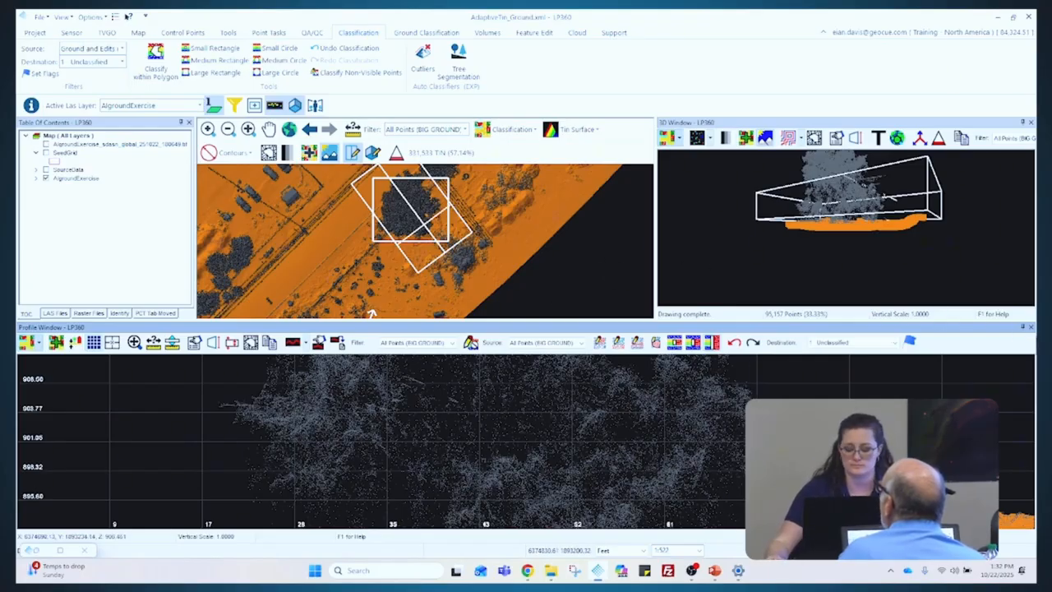
{"action": "left_click", "coordinate": [1031, 328]}
Open the Immersive Window, float it over the map and enlarge it in both directions
{"action": "scroll", "coordinate": [444, 258], "scroll_direction": "up", "scroll_amount": 2}
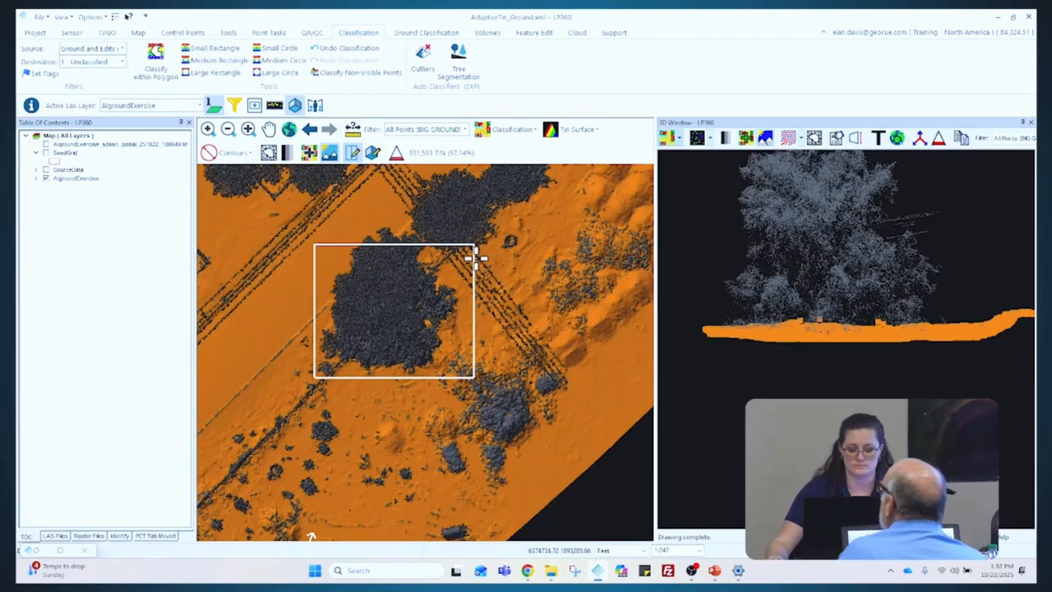
{"action": "scroll", "coordinate": [370, 381], "scroll_direction": "down", "scroll_amount": 3}
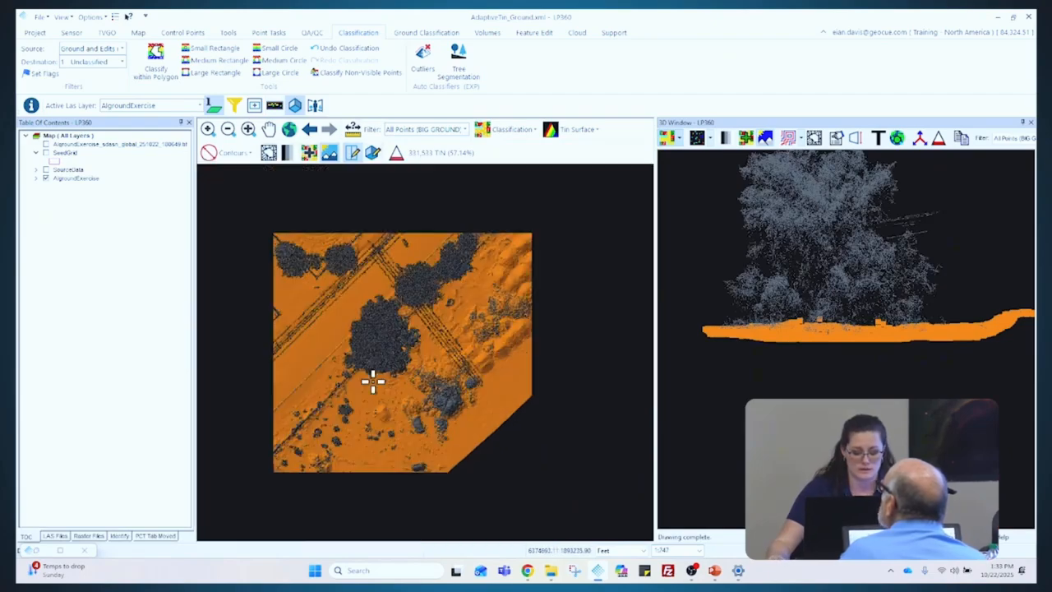
{"action": "scroll", "coordinate": [339, 246], "scroll_direction": "up", "scroll_amount": 2}
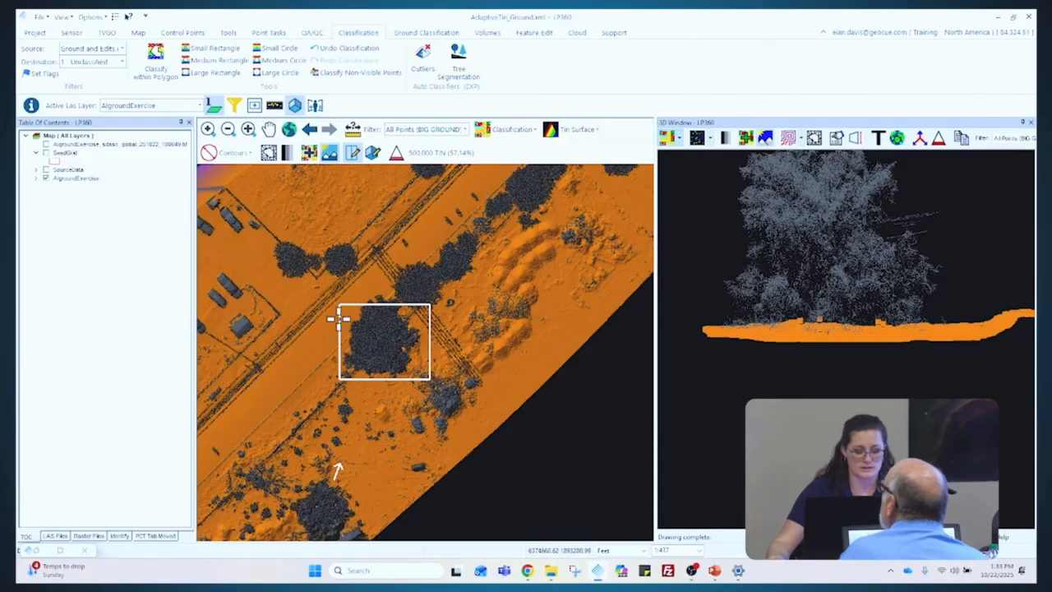
{"action": "scroll", "coordinate": [286, 275], "scroll_direction": "up", "scroll_amount": 2}
{"action": "scroll", "coordinate": [260, 223], "scroll_direction": "down", "scroll_amount": 1}
{"action": "scroll", "coordinate": [249, 226], "scroll_direction": "up", "scroll_amount": 2}
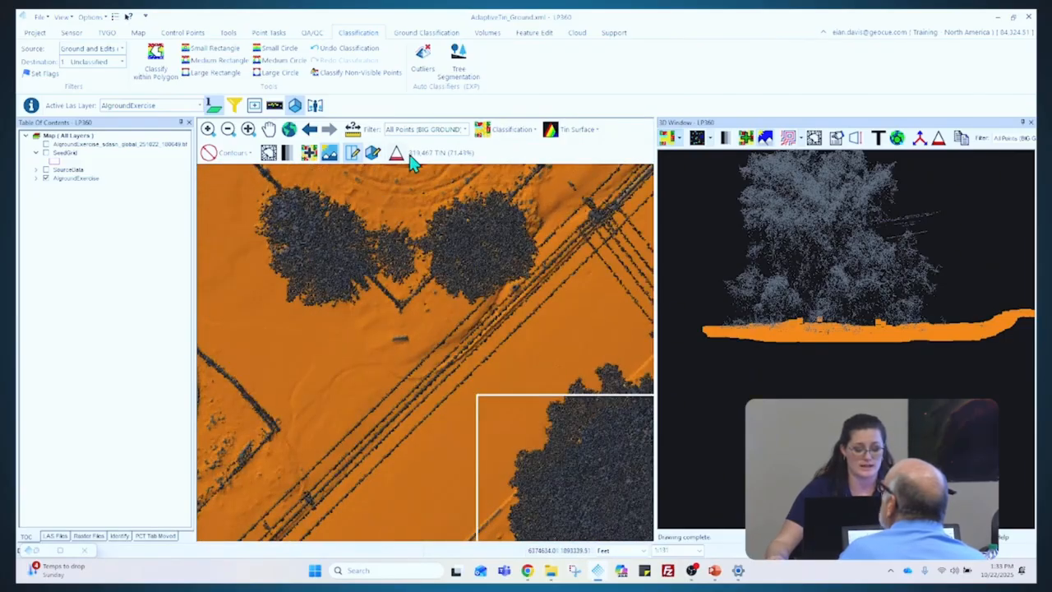
{"action": "left_click", "coordinate": [315, 107]}
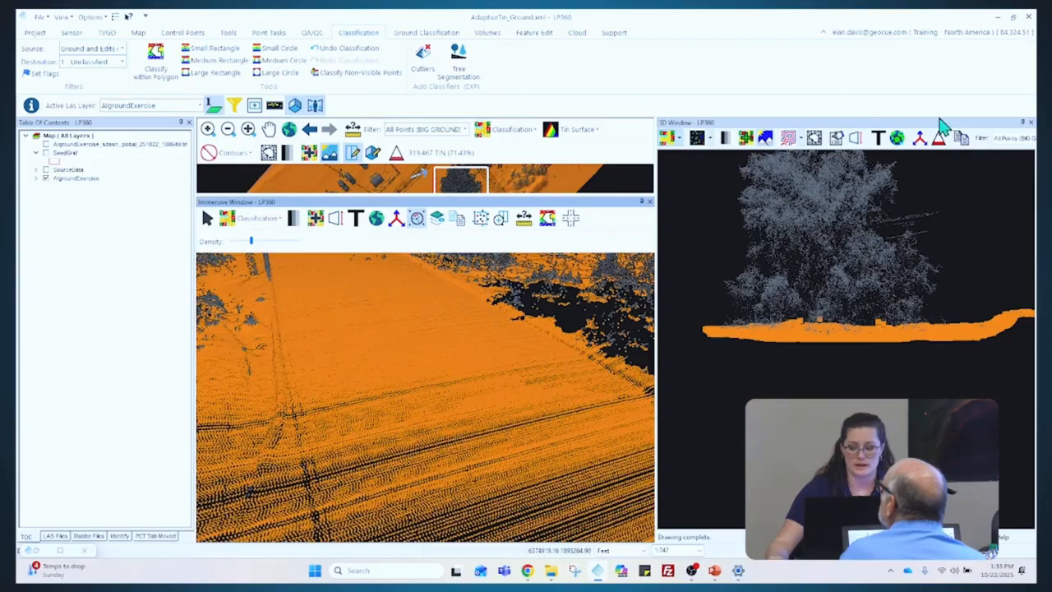
{"action": "left_click_drag", "start_coordinate": [686, 121], "coordinate": [505, 98]}
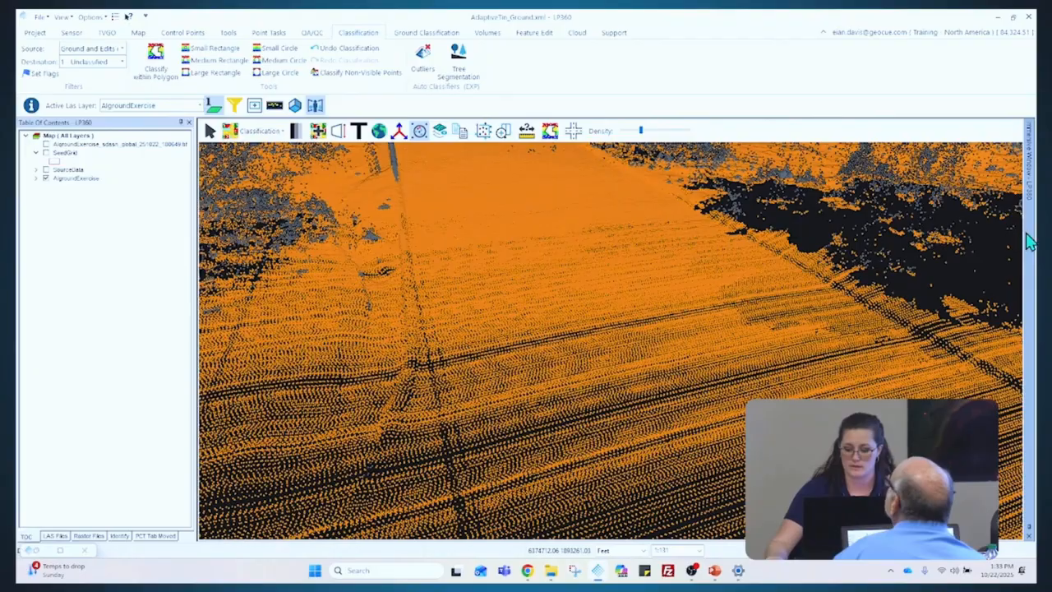
{"action": "left_click_drag", "start_coordinate": [1028, 230], "coordinate": [934, 150]}
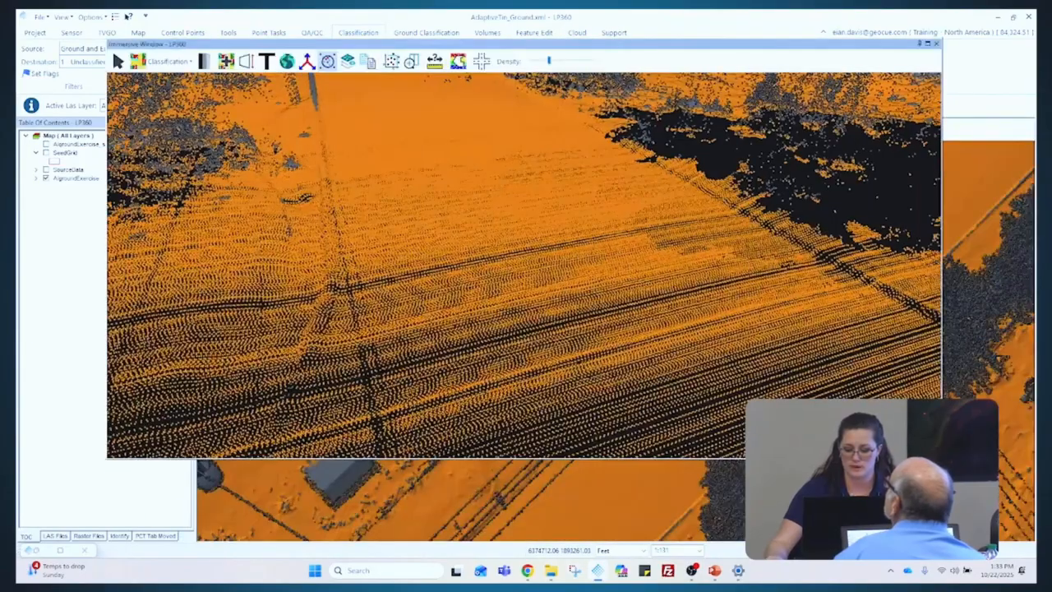
{"action": "left_click_drag", "start_coordinate": [942, 247], "coordinate": [1027, 247]}
{"action": "left_click_drag", "start_coordinate": [542, 458], "coordinate": [542, 524]}
Examine the ground classification around the field edge, road, trees and vehicles in the immersive view at maximum point density
{"action": "middle_click_drag", "start_coordinate": [436, 260], "coordinate": [441, 230]}
{"action": "scroll", "coordinate": [433, 231], "scroll_direction": "up", "scroll_amount": 2}
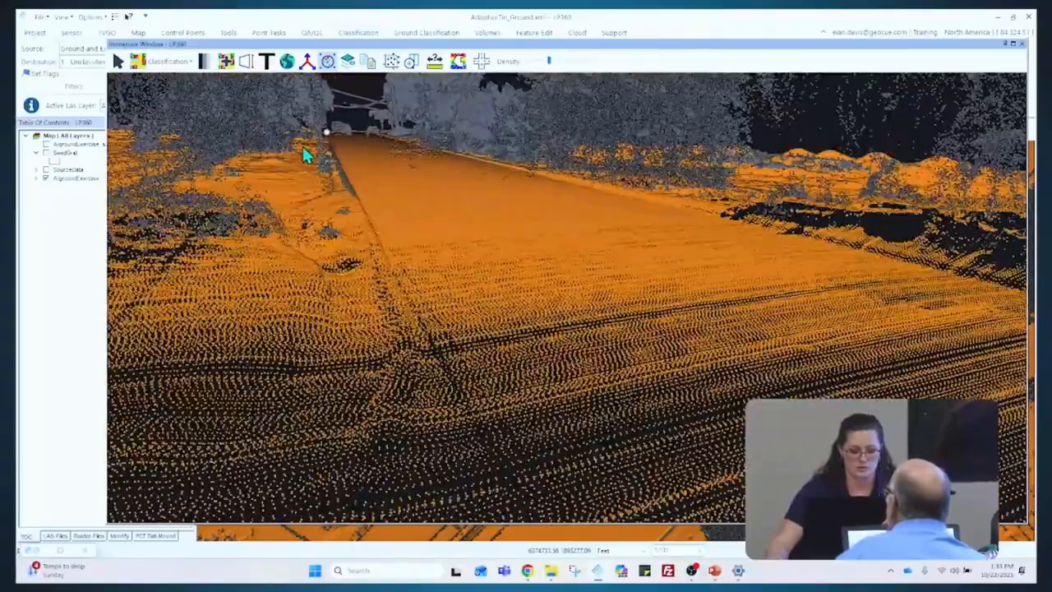
{"action": "scroll", "coordinate": [498, 275], "scroll_direction": "up", "scroll_amount": 2}
{"action": "mouse_move", "coordinate": [498, 274]}
{"action": "middle_mouse_down"}
{"action": "mouse_move", "coordinate": [406, 289]}
{"action": "mouse_move", "coordinate": [399, 307]}
{"action": "mouse_move", "coordinate": [395, 284]}
{"action": "middle_mouse_up"}
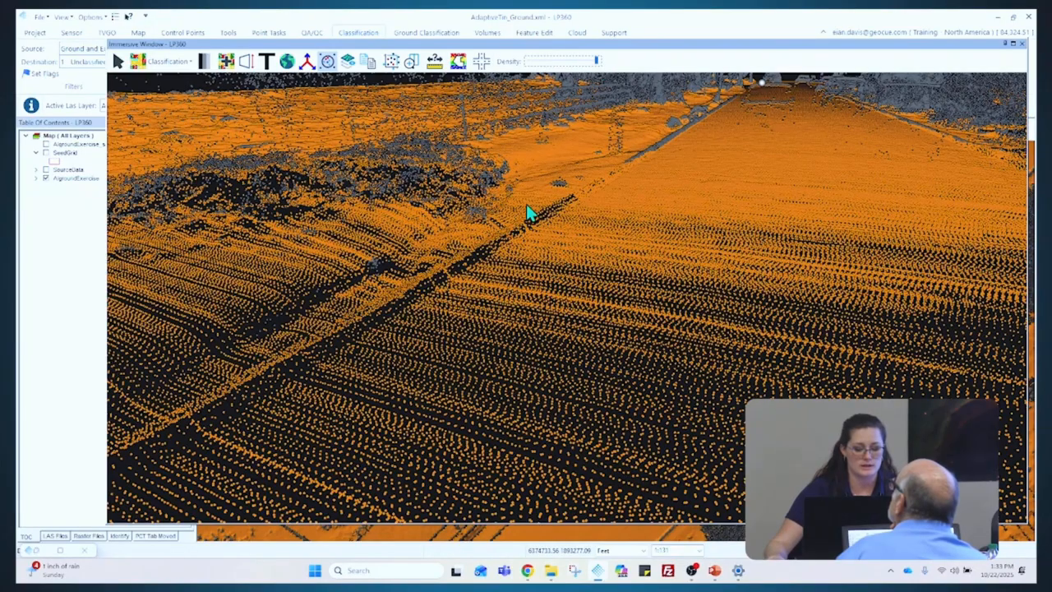
{"action": "left_click_drag", "start_coordinate": [526, 205], "coordinate": [356, 260]}
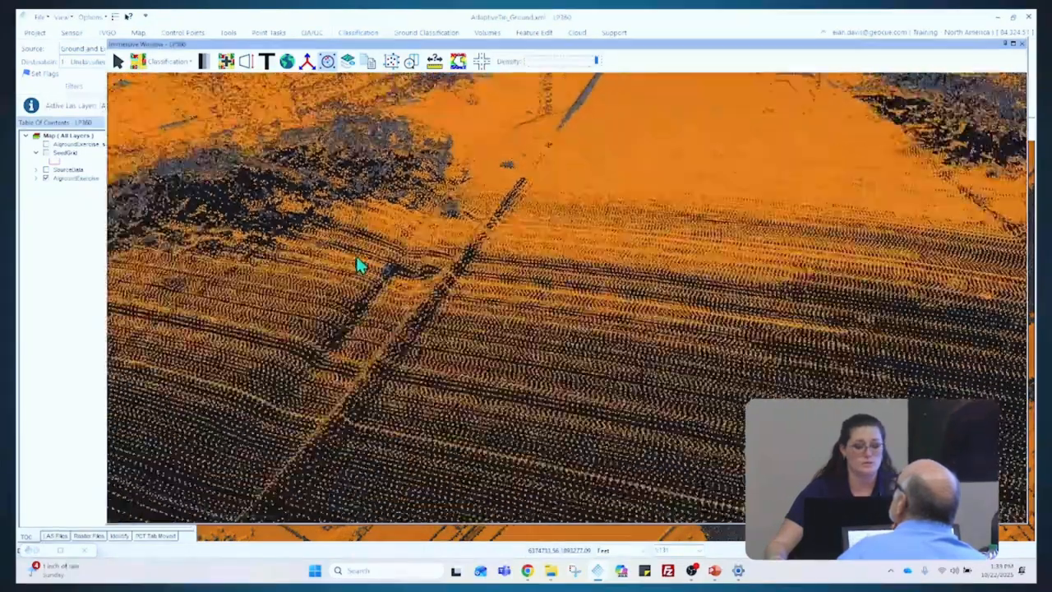
{"action": "scroll", "coordinate": [356, 256], "scroll_direction": "down", "scroll_amount": 1}
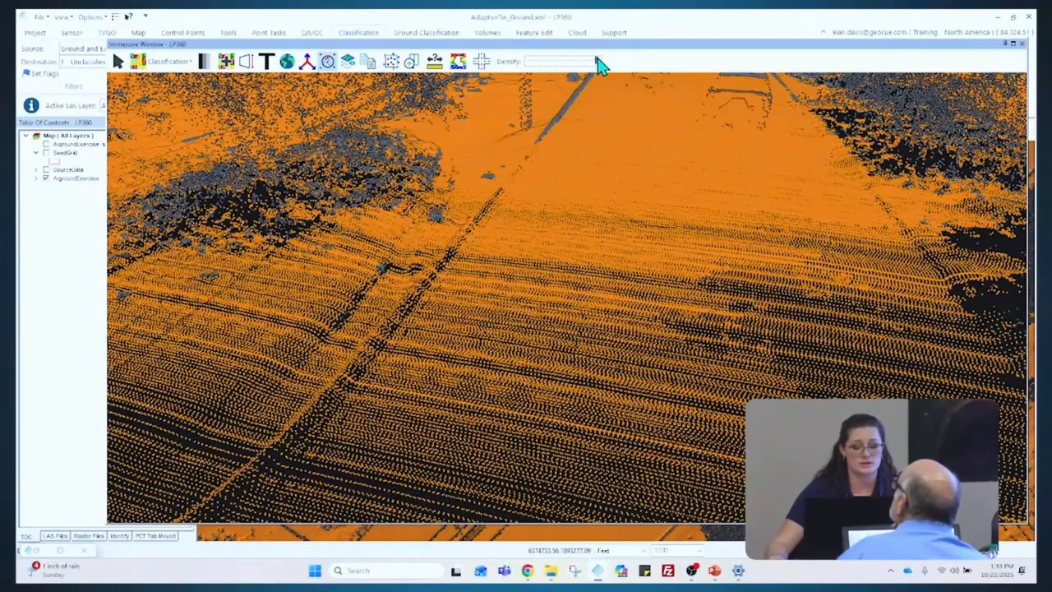
{"action": "left_click_drag", "start_coordinate": [598, 89], "coordinate": [596, 138]}
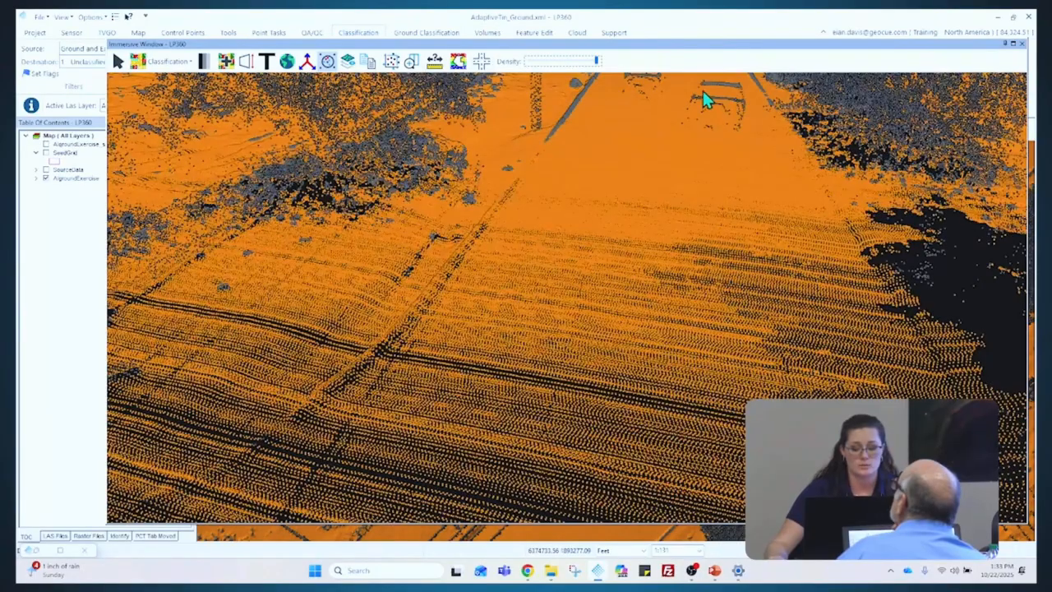
{"action": "left_click_drag", "start_coordinate": [737, 107], "coordinate": [685, 167]}
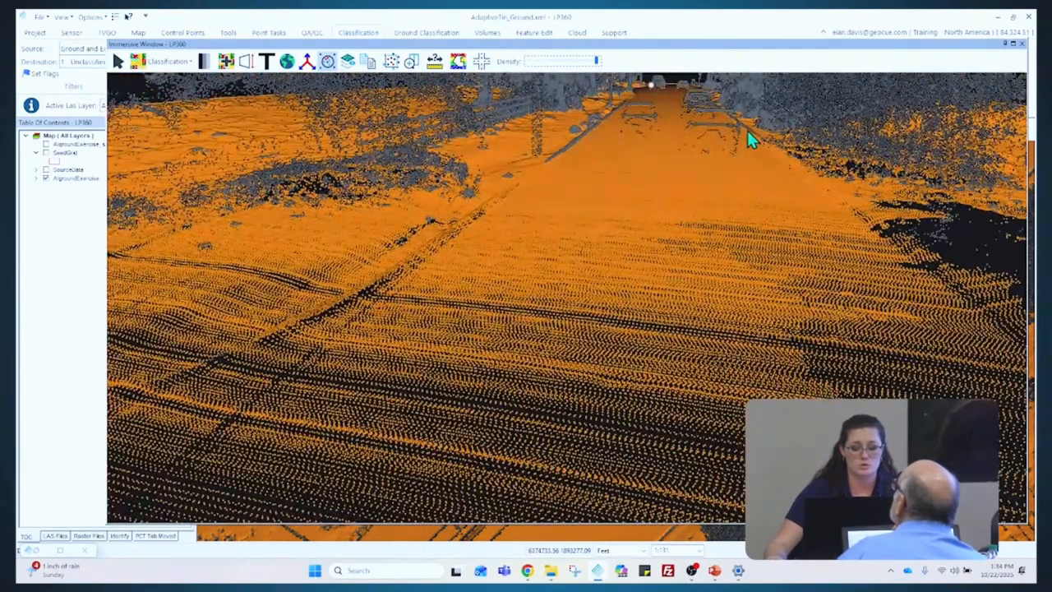
{"action": "mouse_move", "coordinate": [712, 152]}
{"action": "left_mouse_down"}
{"action": "mouse_move", "coordinate": [732, 152]}
{"action": "mouse_move", "coordinate": [725, 202]}
{"action": "left_mouse_up"}
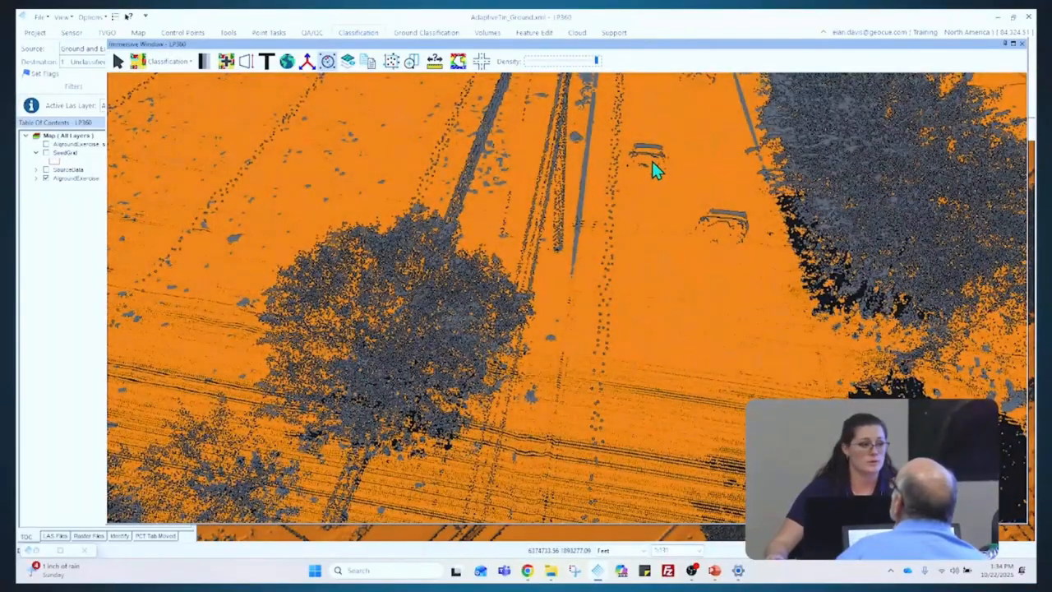
{"action": "left_click_drag", "start_coordinate": [657, 224], "coordinate": [697, 227]}
{"action": "mouse_move", "coordinate": [587, 348]}
{"action": "left_mouse_down"}
{"action": "mouse_move", "coordinate": [493, 364]}
{"action": "mouse_move", "coordinate": [462, 446]}
{"action": "mouse_move", "coordinate": [456, 437]}
{"action": "mouse_move", "coordinate": [588, 437]}
{"action": "mouse_move", "coordinate": [556, 357]}
{"action": "mouse_move", "coordinate": [559, 317]}
{"action": "mouse_move", "coordinate": [666, 298]}
{"action": "left_mouse_up"}
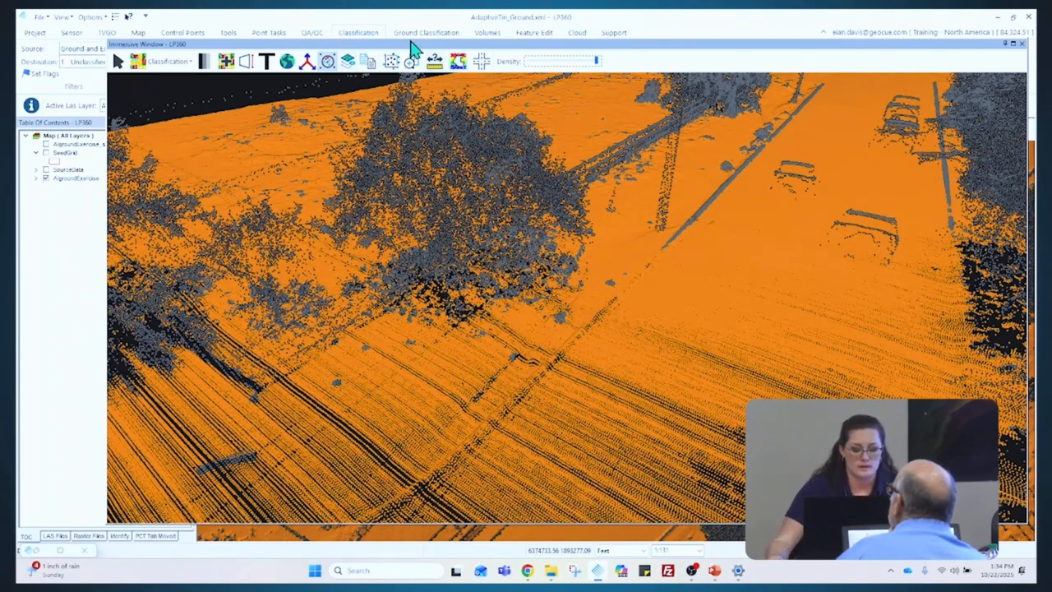
Try to classify the points around the small gray cluster near the field edge by enclosing them in a polygon
{"action": "left_click", "coordinate": [459, 66]}
{"action": "left_click", "coordinate": [618, 341]}
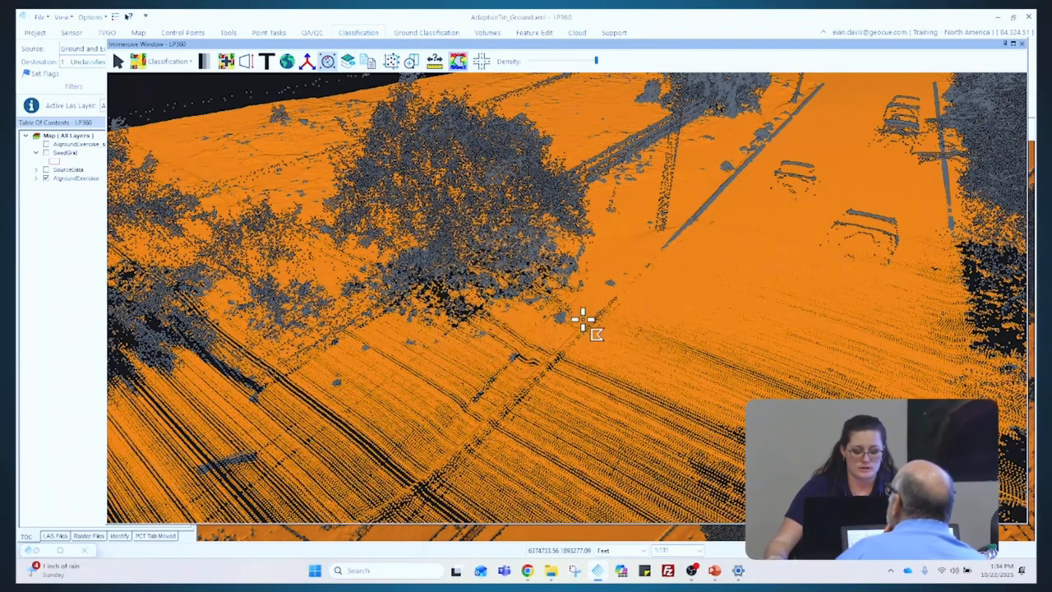
{"action": "scroll", "coordinate": [561, 314], "scroll_direction": "up", "scroll_amount": 6}
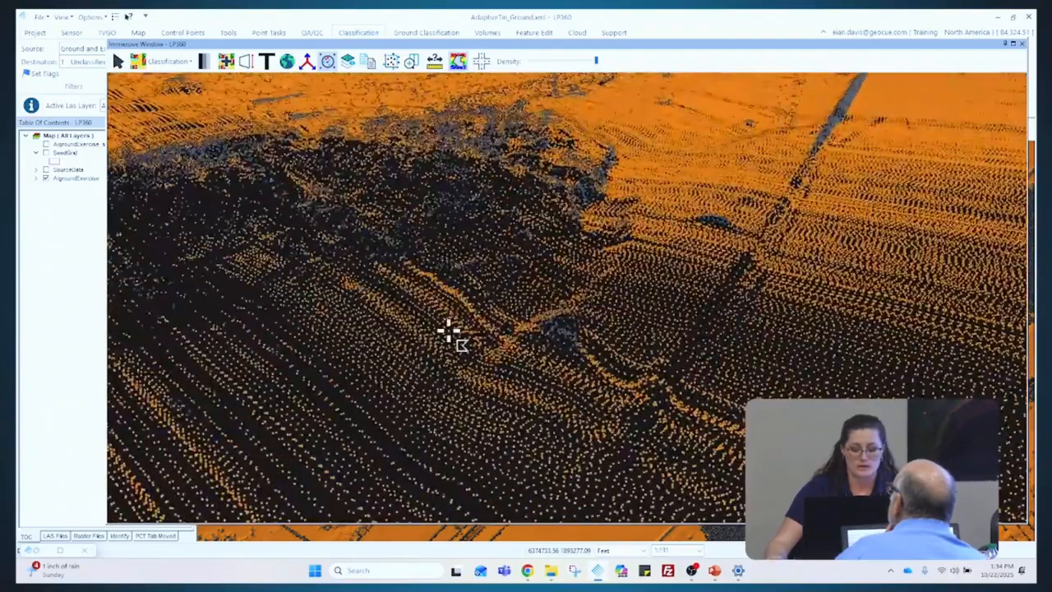
{"action": "left_click", "coordinate": [540, 395]}
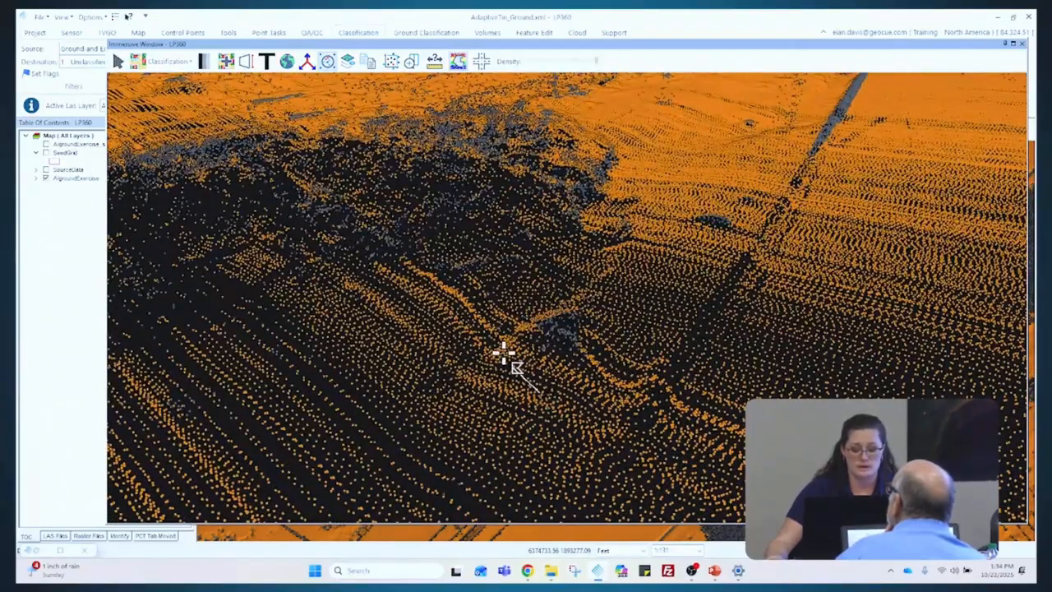
{"action": "left_click", "coordinate": [487, 335]}
{"action": "left_click", "coordinate": [548, 272]}
{"action": "left_click", "coordinate": [610, 273]}
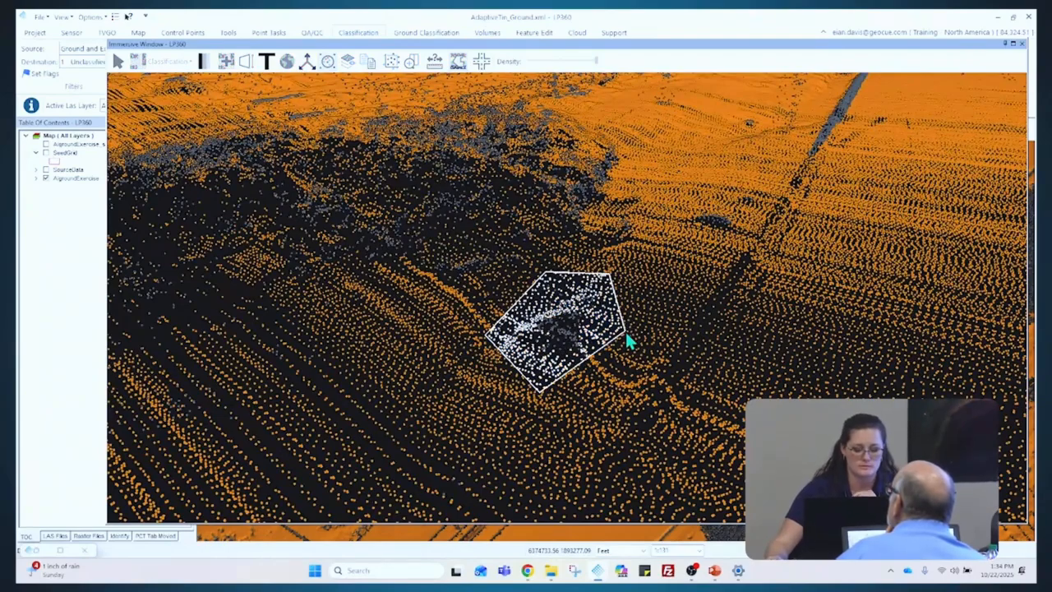
{"action": "left_click", "coordinate": [625, 329]}
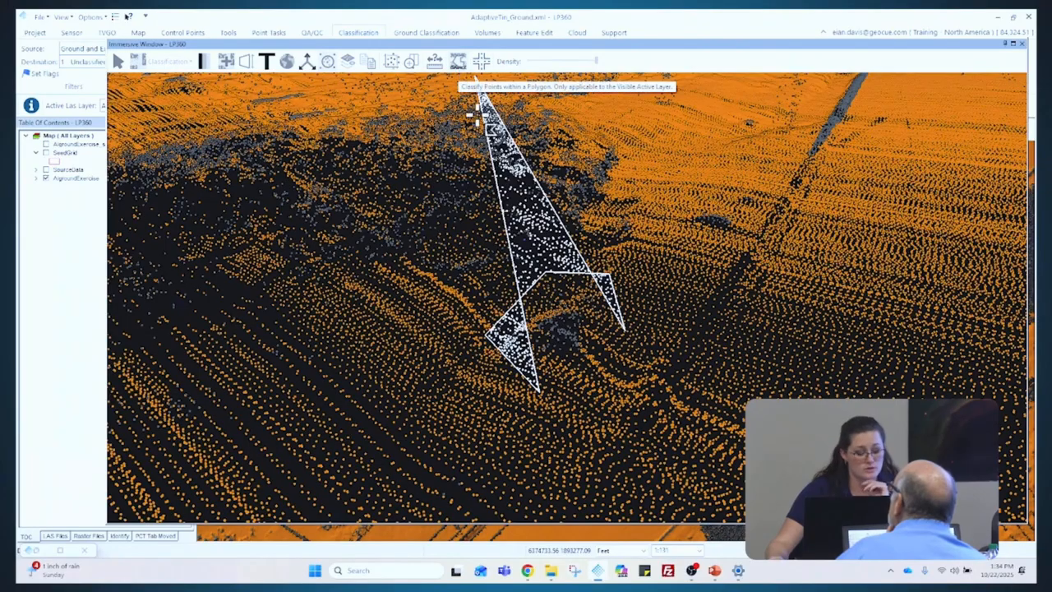
{"action": "double_click", "coordinate": [600, 379]}
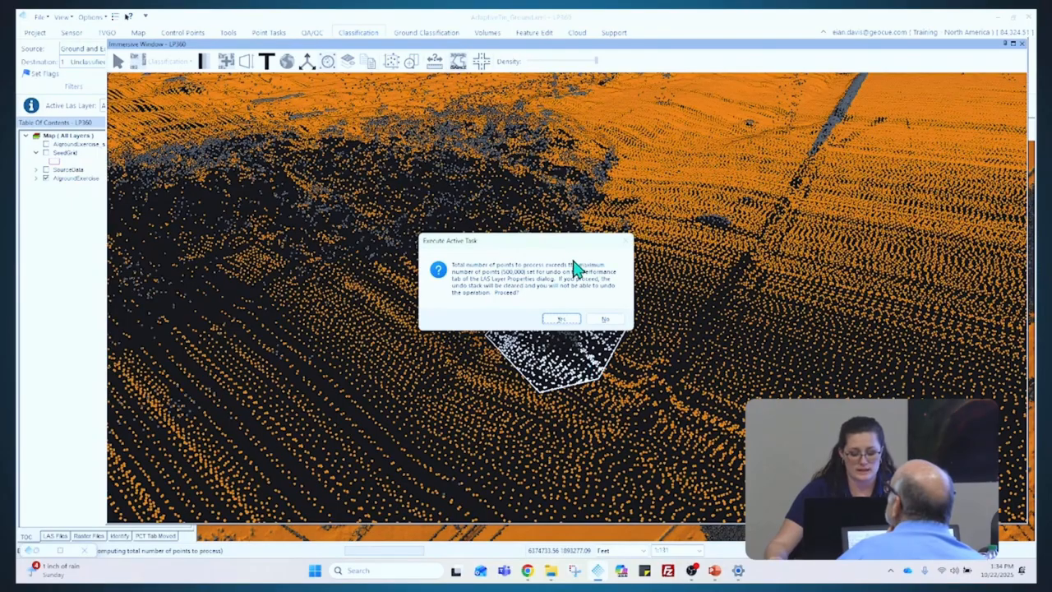
{"action": "left_click_drag", "start_coordinate": [517, 241], "coordinate": [501, 158]}
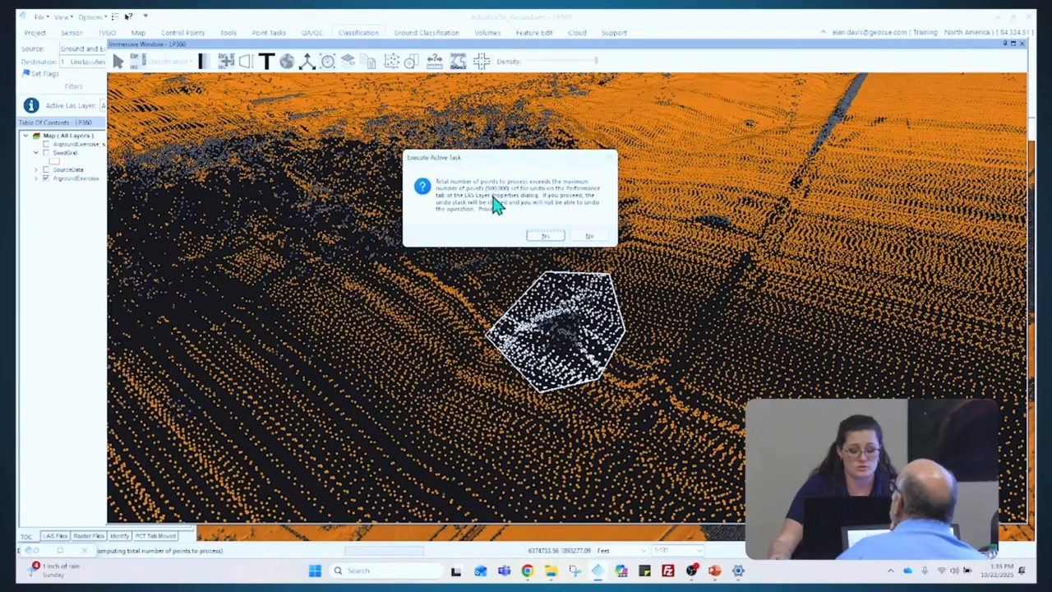
{"action": "left_click", "coordinate": [590, 238]}
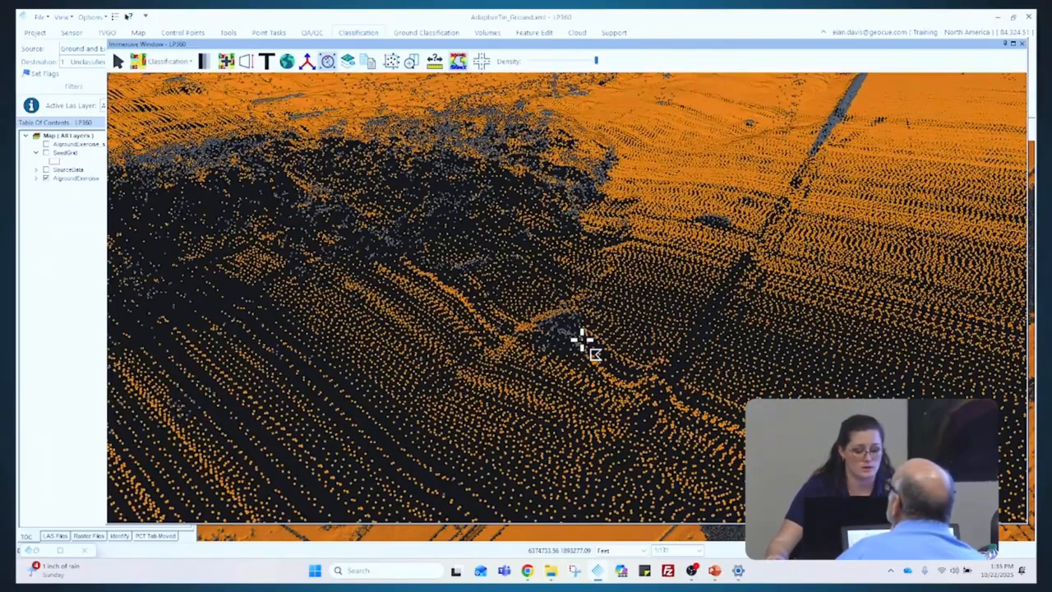
Dock the Immersive Window back into the main workspace and open the Ground Cleaning settings
{"action": "left_click_drag", "start_coordinate": [700, 46], "coordinate": [670, 129]}
{"action": "left_click", "coordinate": [672, 129]}
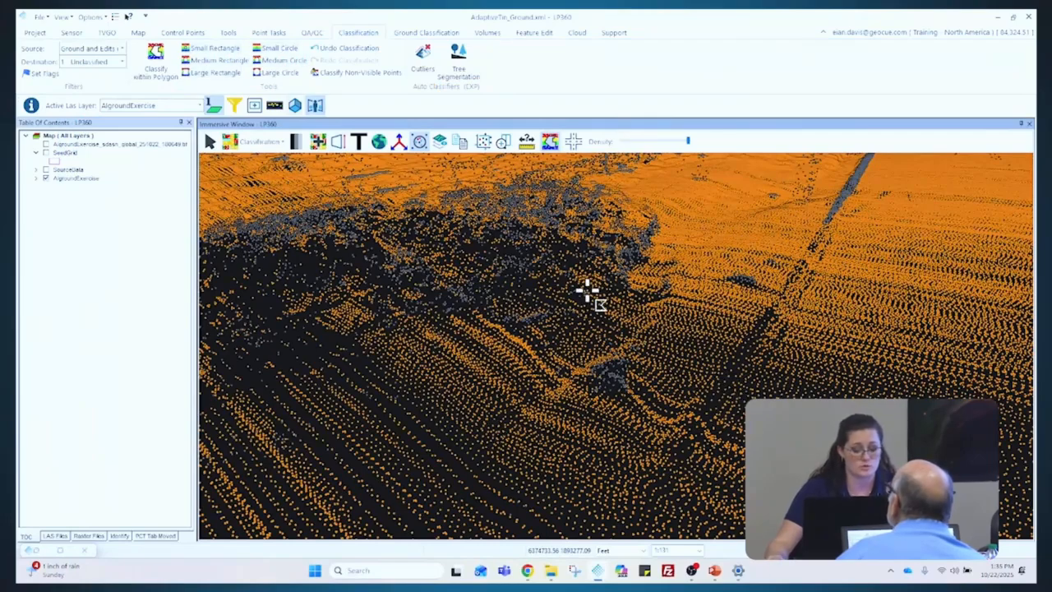
{"action": "left_click", "coordinate": [411, 40]}
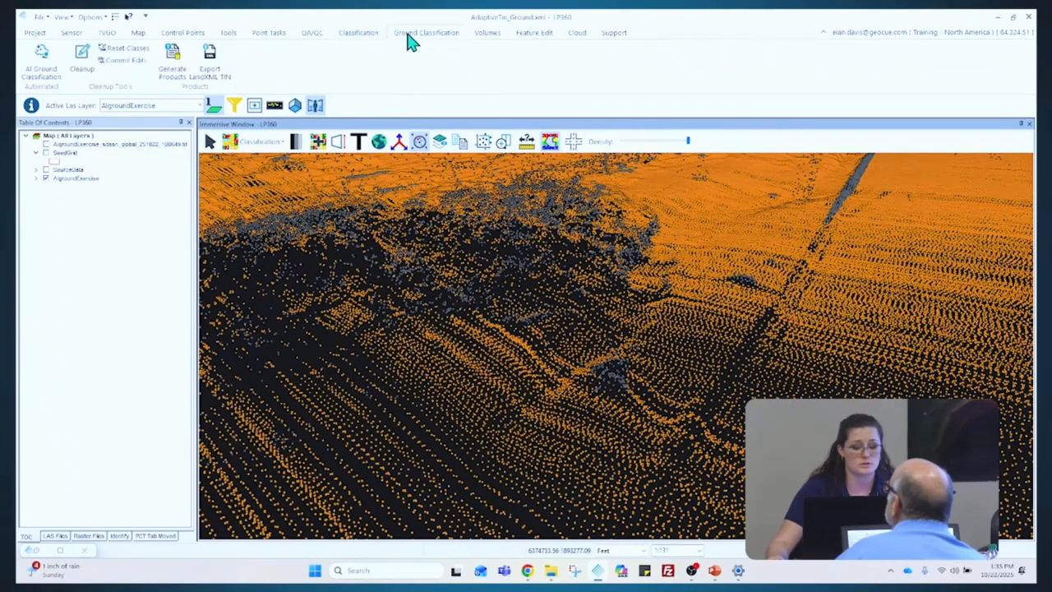
{"action": "left_click", "coordinate": [82, 64]}
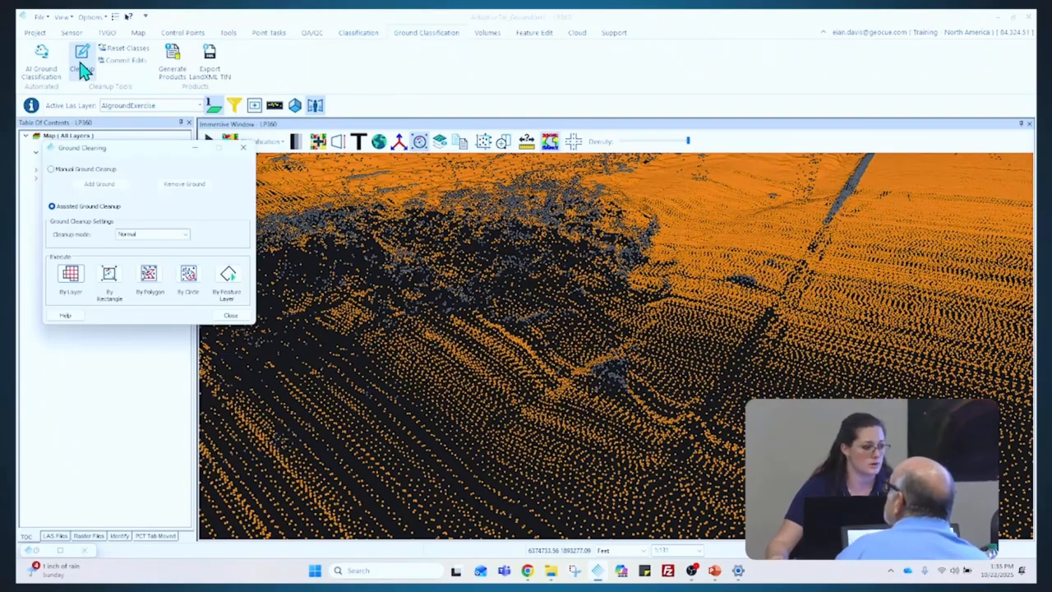
Switch Ground Cleaning from assisted to manual cleanup and start adding ground points, accepting the classification tip
{"action": "left_click", "coordinate": [149, 279]}
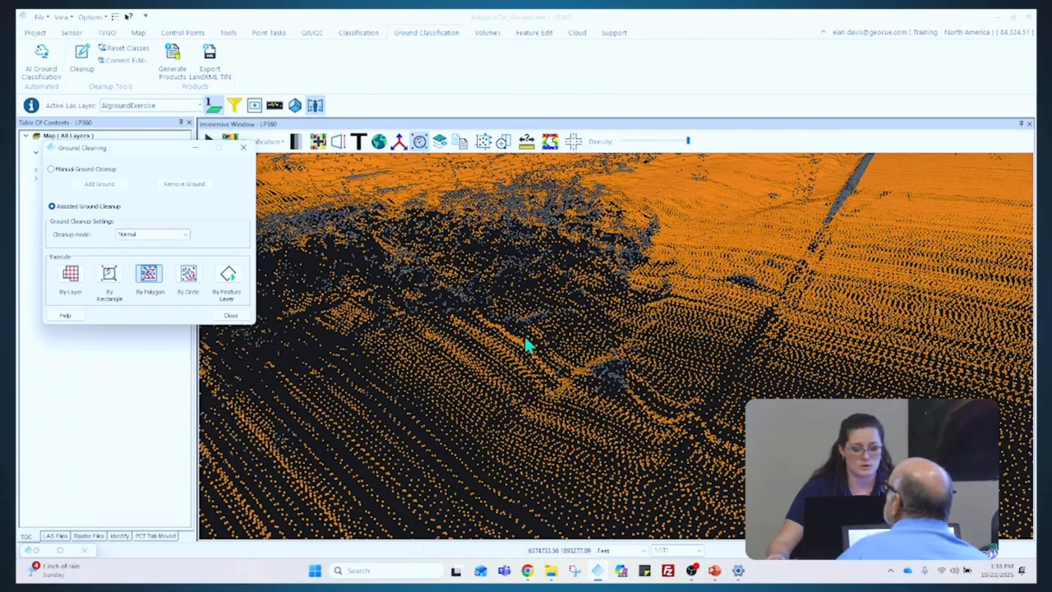
{"action": "left_click_drag", "start_coordinate": [143, 152], "coordinate": [152, 70]}
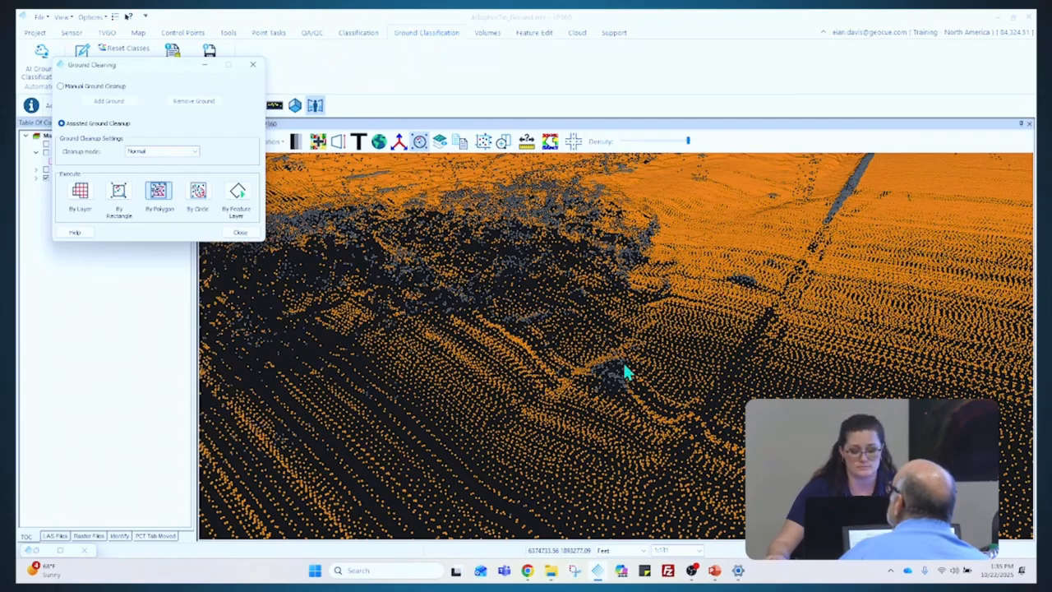
{"action": "left_click", "coordinate": [61, 86]}
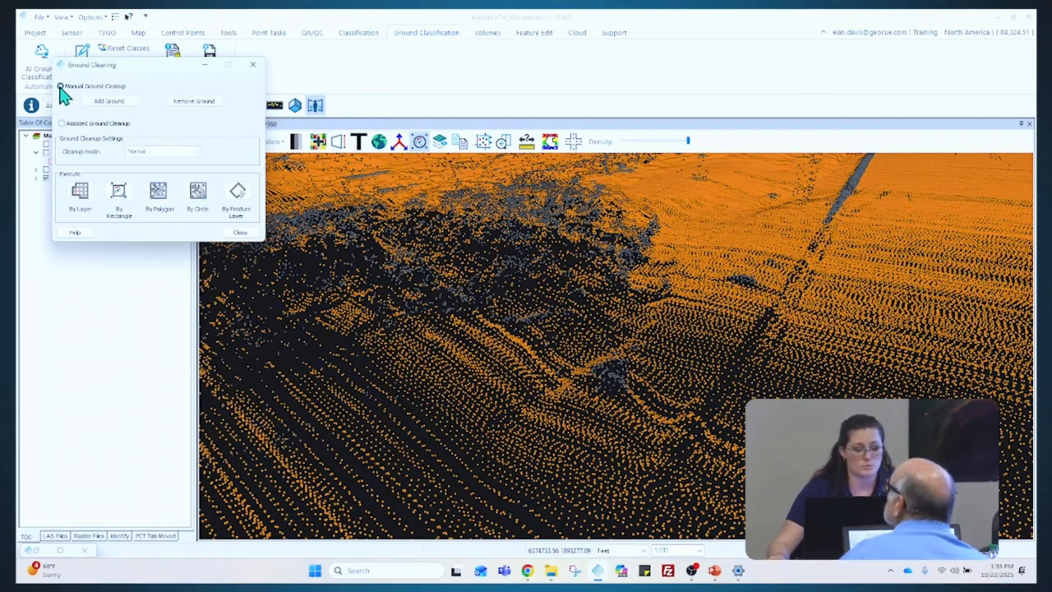
{"action": "left_click", "coordinate": [127, 101]}
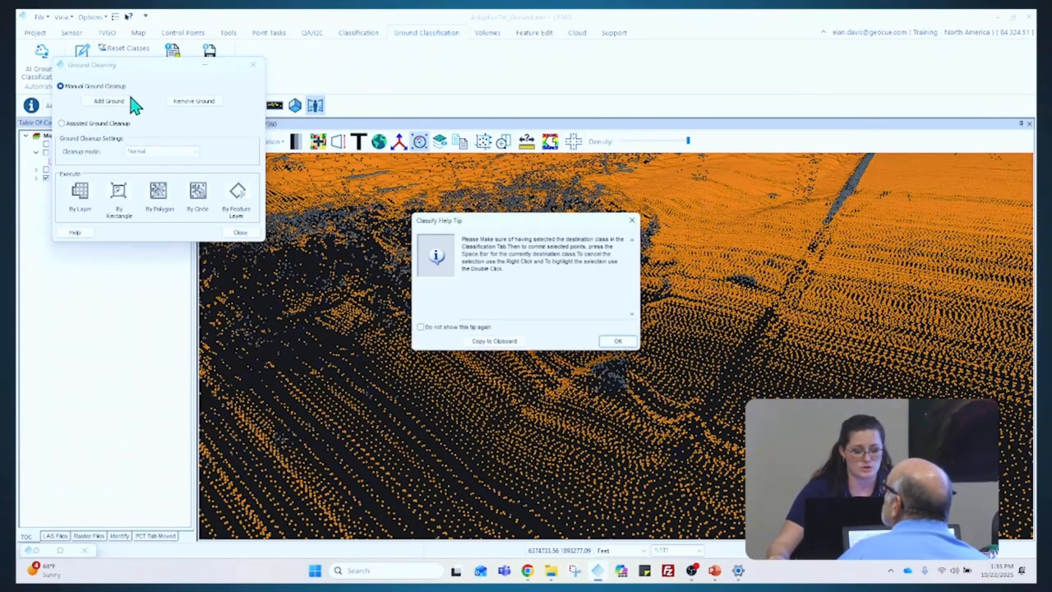
{"action": "left_click", "coordinate": [619, 343]}
Try to add the small gray cluster near the field edge to ground by enclosing it in a polygon, proceeding without undo
{"action": "left_click", "coordinate": [610, 351]}
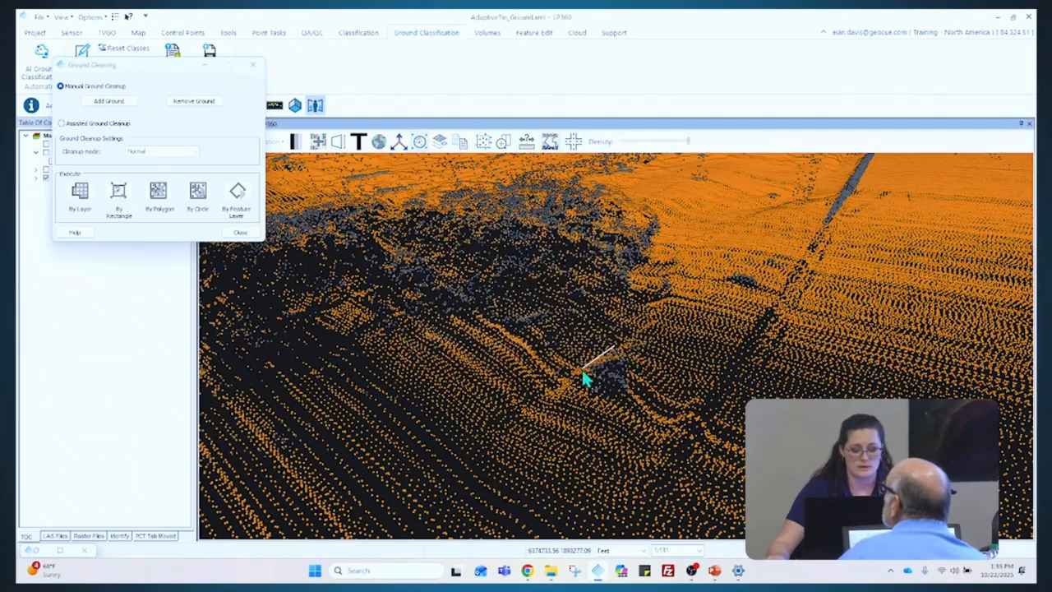
{"action": "left_click", "coordinate": [582, 369]}
{"action": "left_click", "coordinate": [588, 401]}
{"action": "left_click", "coordinate": [624, 411]}
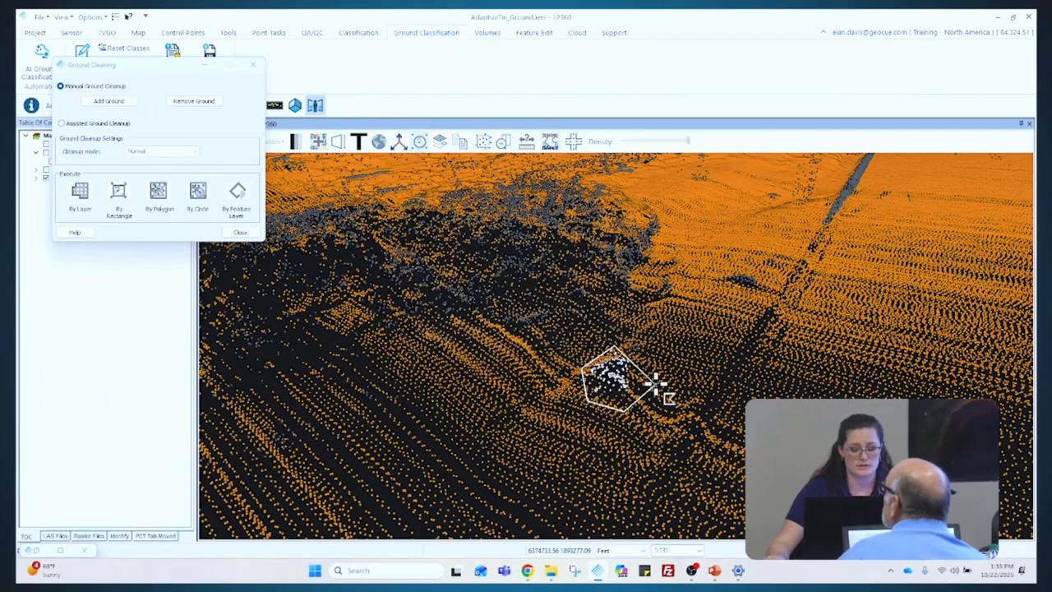
{"action": "double_click", "coordinate": [656, 378]}
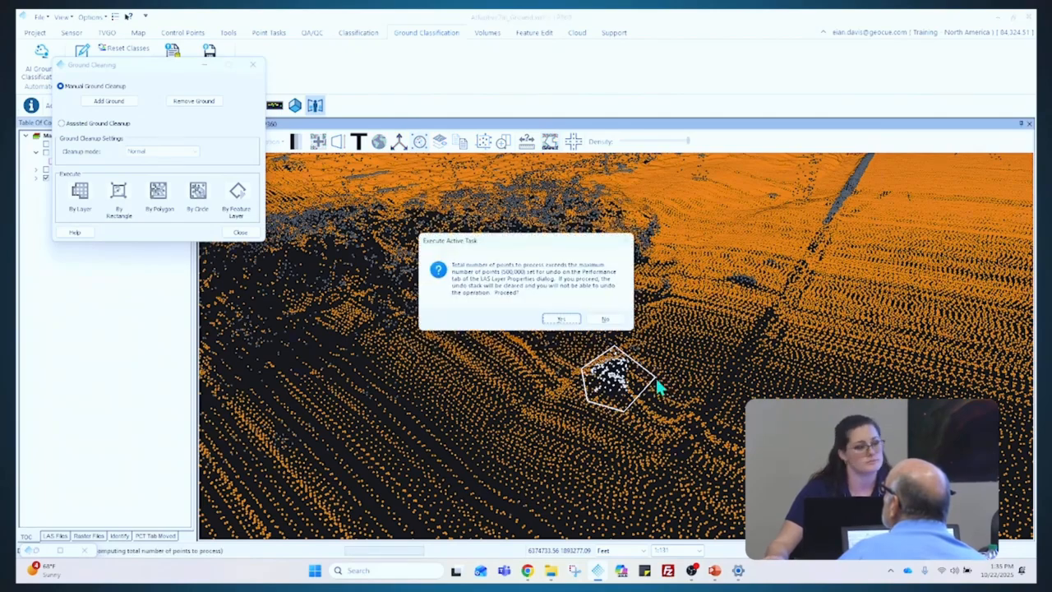
{"action": "left_click", "coordinate": [561, 319]}
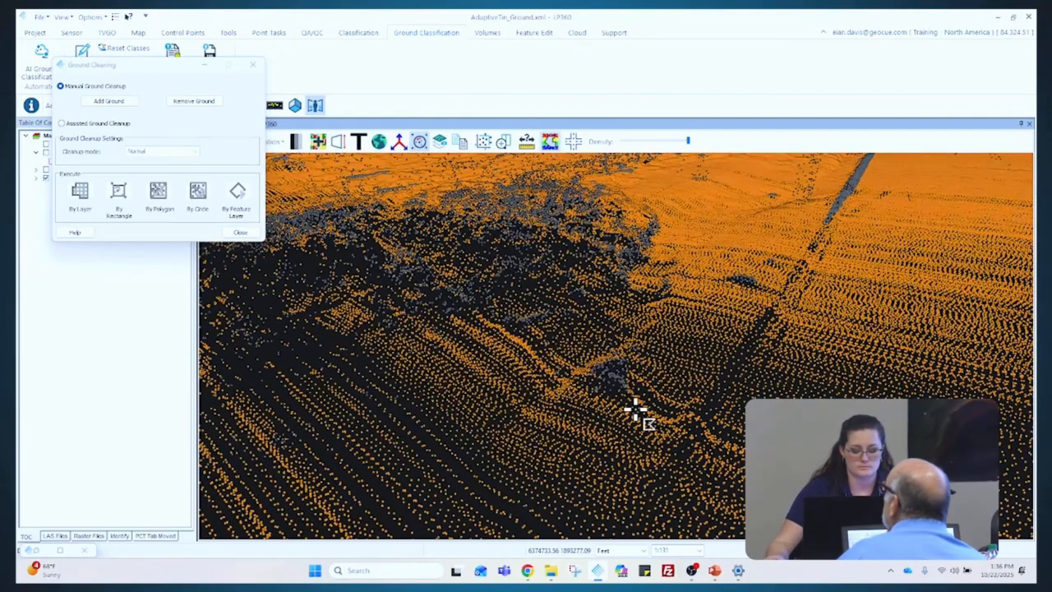
Close the Immersive Window to return to the map view and close the Ground Cleaning dialog
{"action": "left_click_drag", "start_coordinate": [184, 69], "coordinate": [161, 117]}
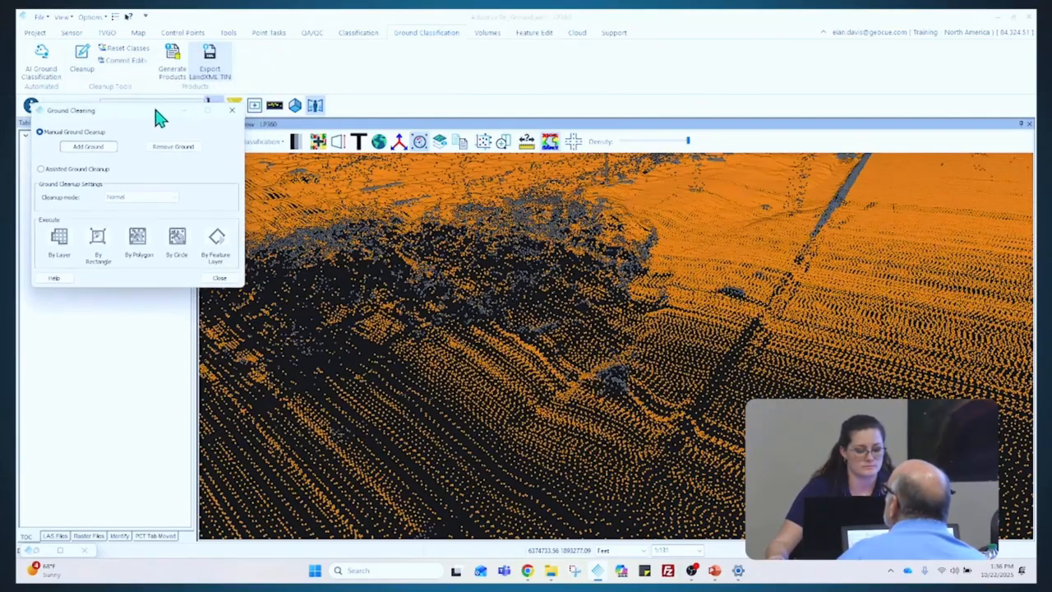
{"action": "left_click", "coordinate": [1029, 124]}
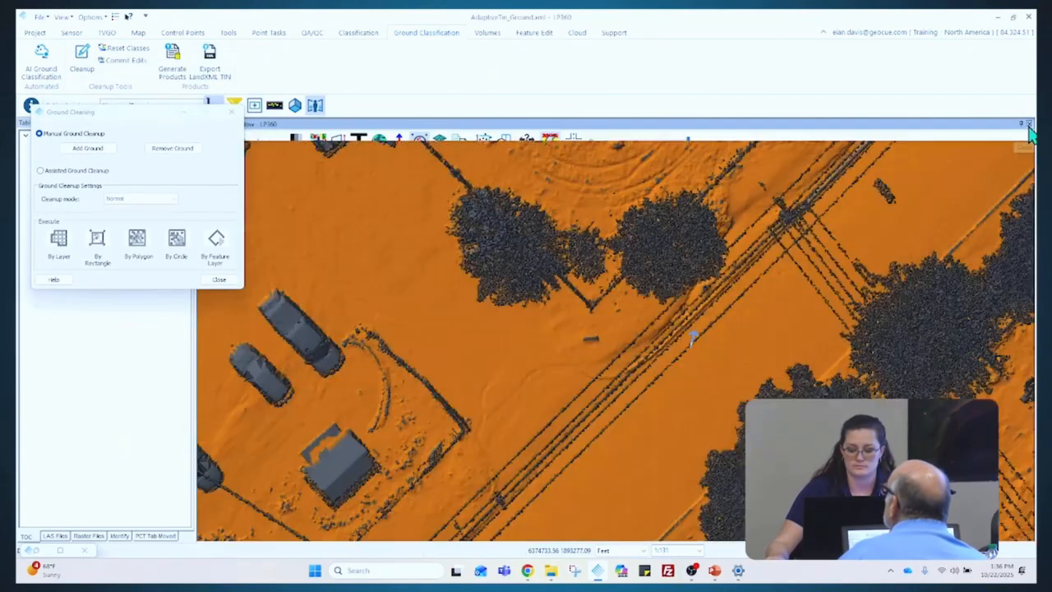
{"action": "left_click_drag", "start_coordinate": [106, 115], "coordinate": [758, 75]}
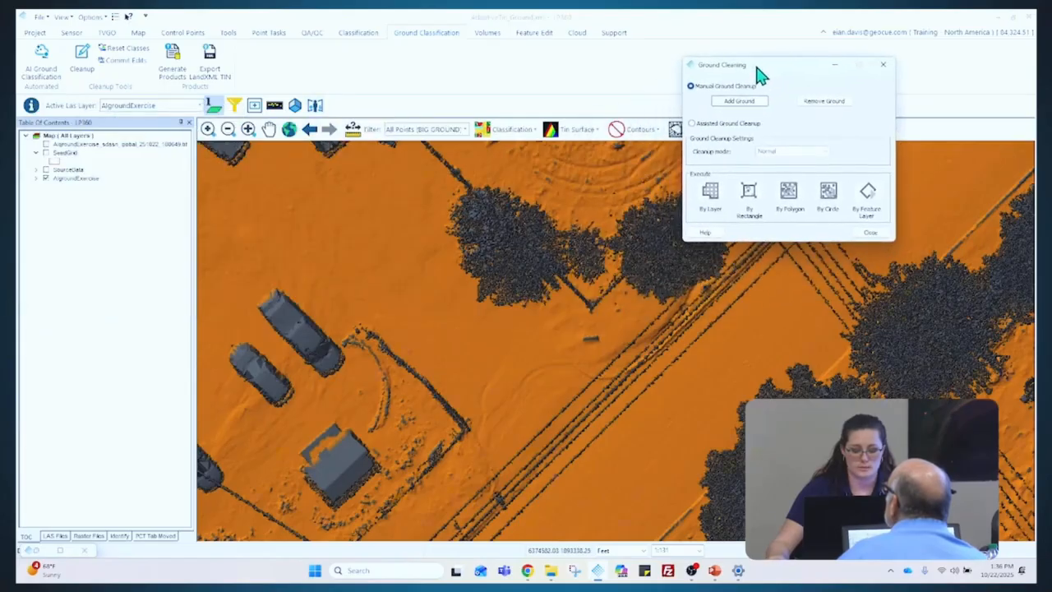
{"action": "scroll", "coordinate": [345, 288], "scroll_direction": "down", "scroll_amount": 2}
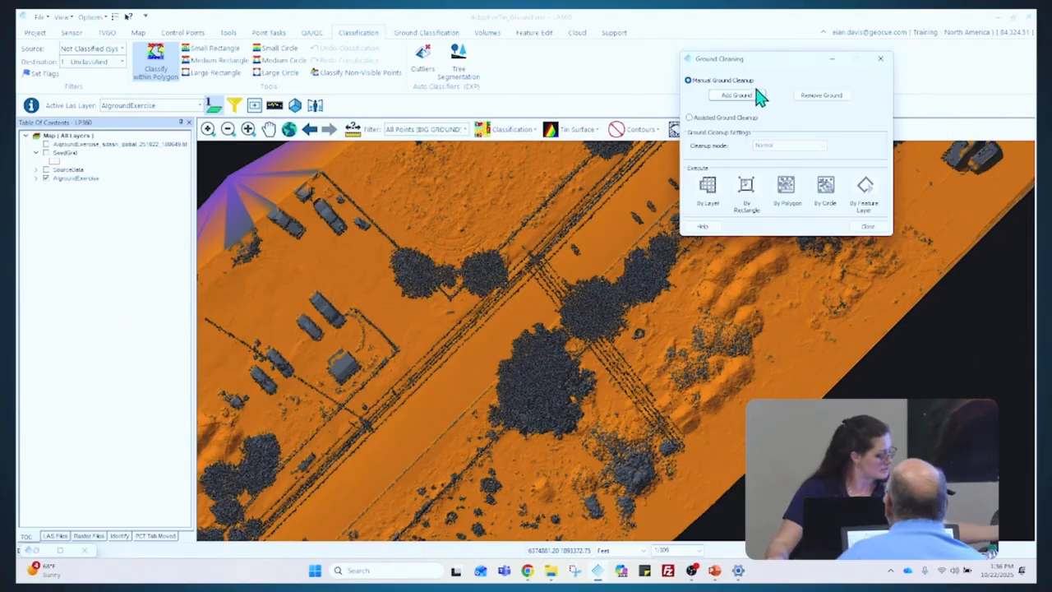
{"action": "left_click", "coordinate": [757, 95]}
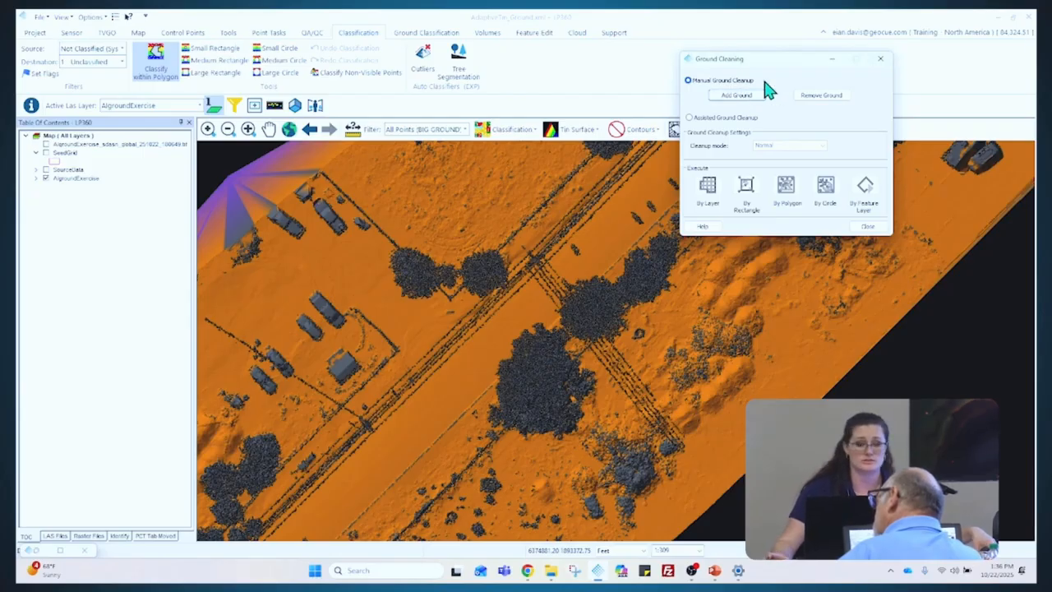
{"action": "left_click", "coordinate": [746, 95]}
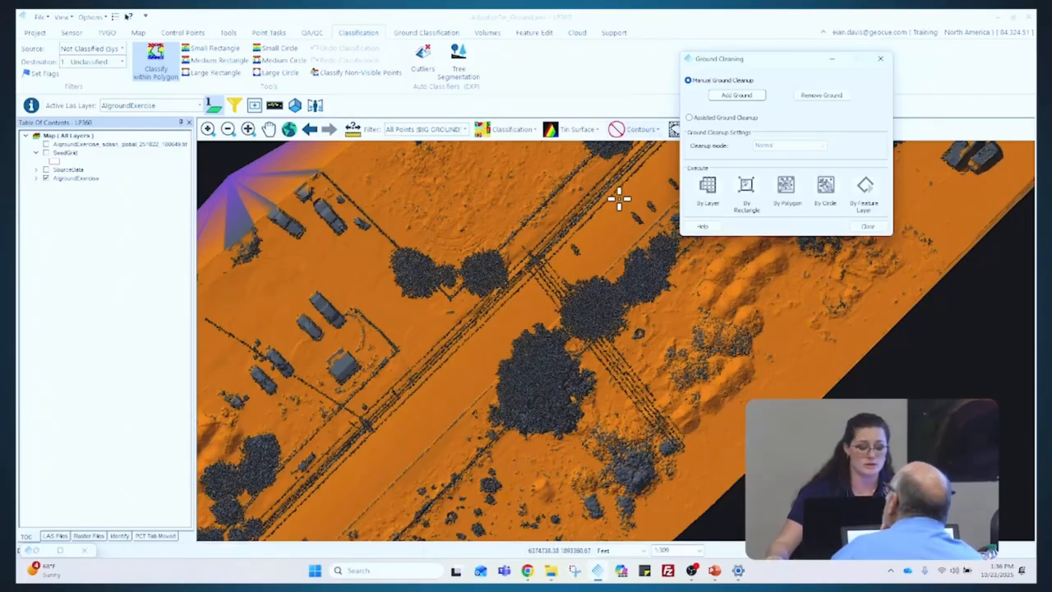
{"action": "left_click", "coordinate": [868, 227]}
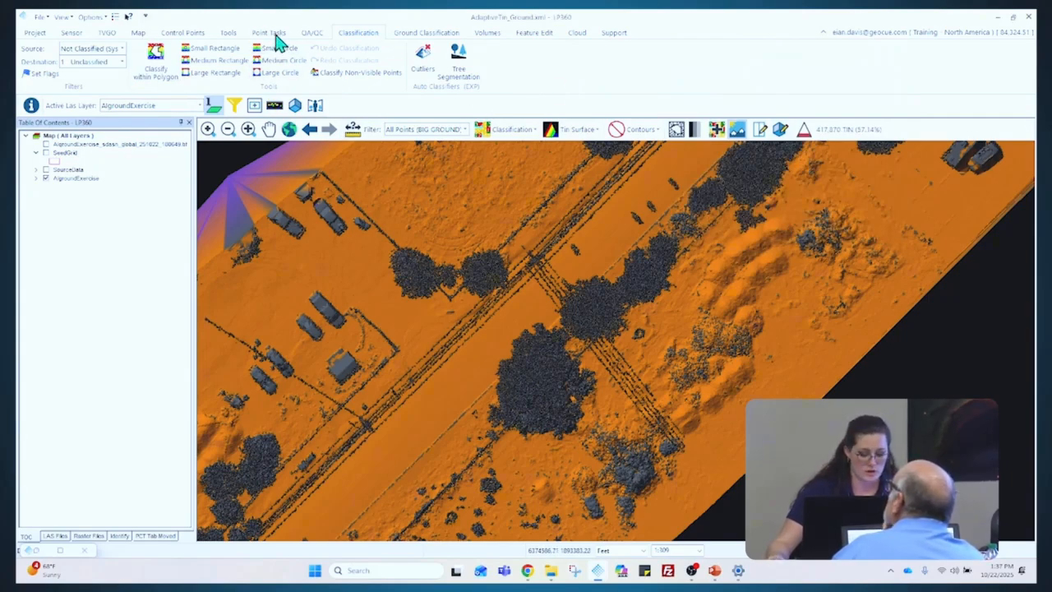
Make GROUND TRAINING - CLEANUP, 2 DEG, 10 CM the active task in the Point Cloud Task Manager
{"action": "key", "text": "ctrl"}
{"action": "key", "text": "ctrl"}
{"action": "key", "text": "ctrl"}
{"action": "key", "text": "ctrl"}
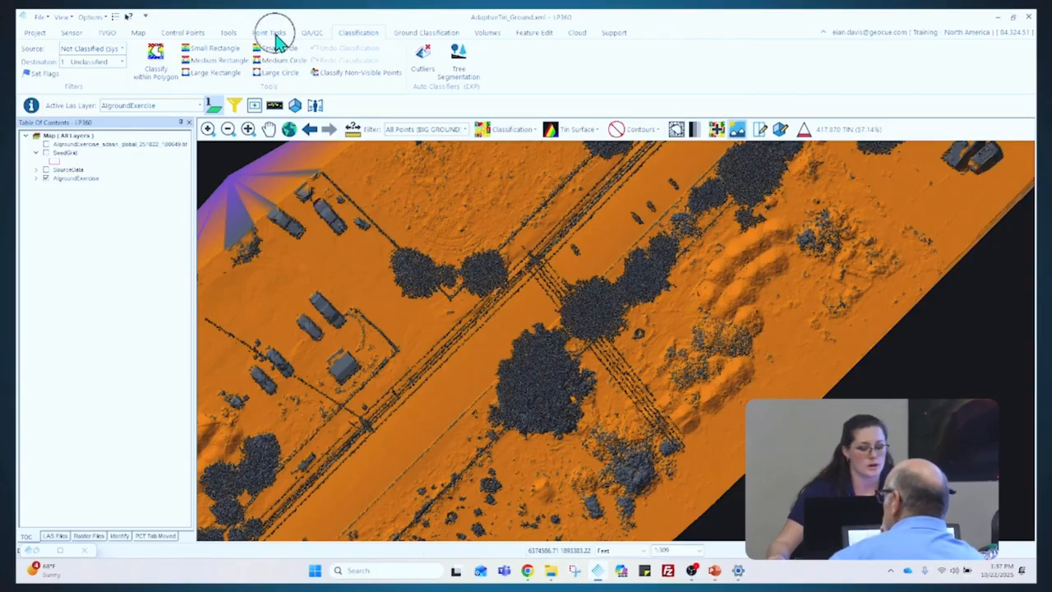
{"action": "left_click", "coordinate": [276, 36]}
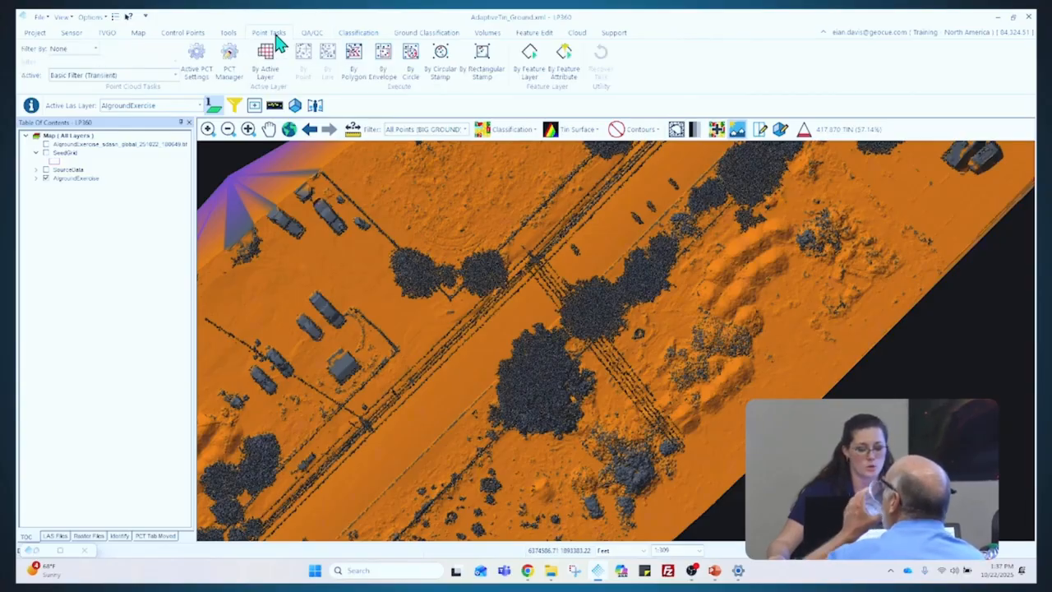
{"action": "key", "text": "ctrl"}
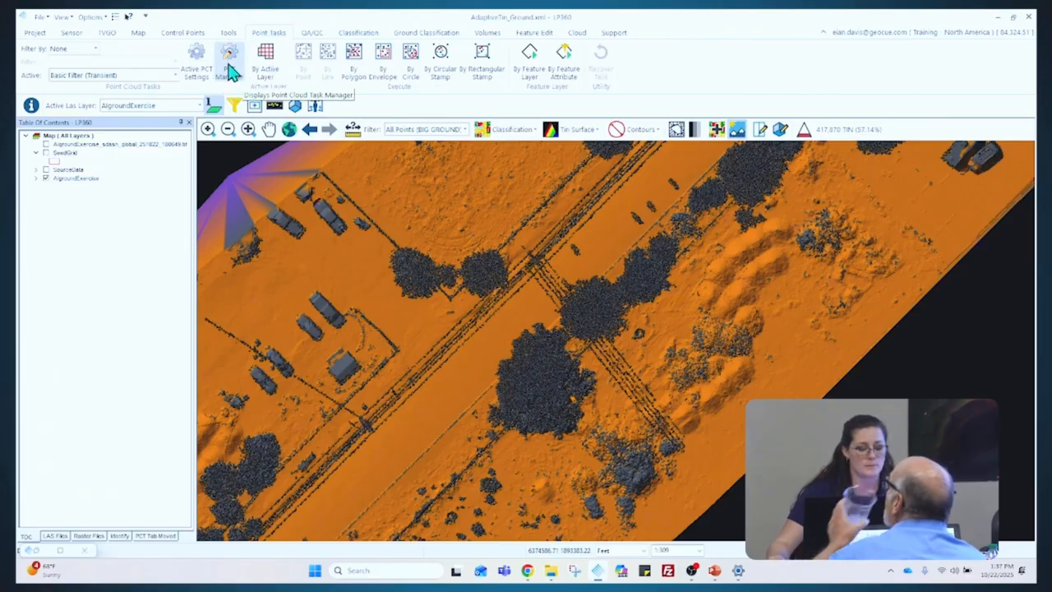
{"action": "left_click", "coordinate": [231, 71]}
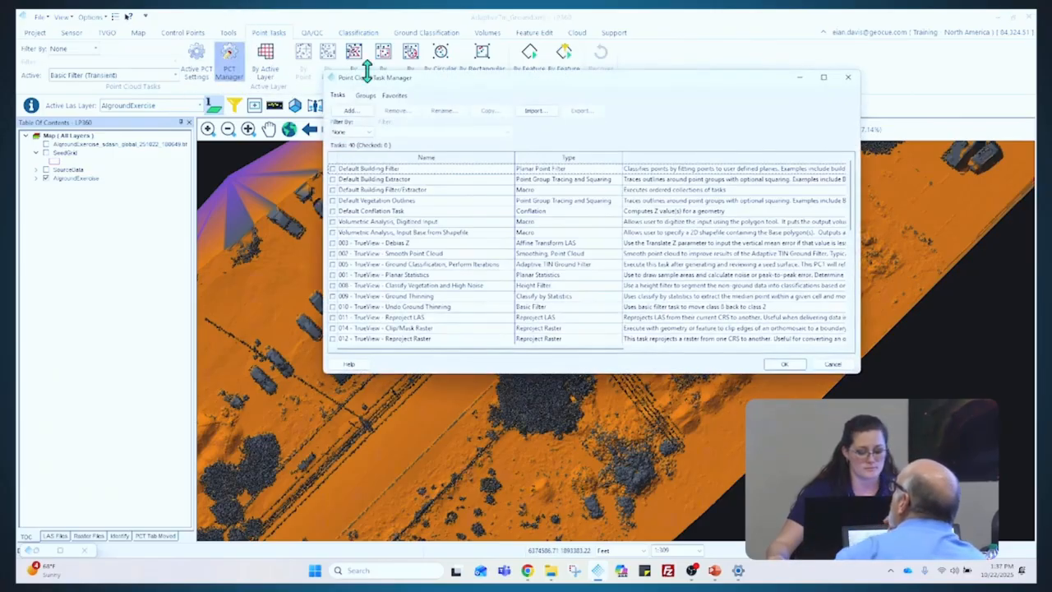
{"action": "scroll", "coordinate": [477, 230], "scroll_direction": "down", "scroll_amount": 8}
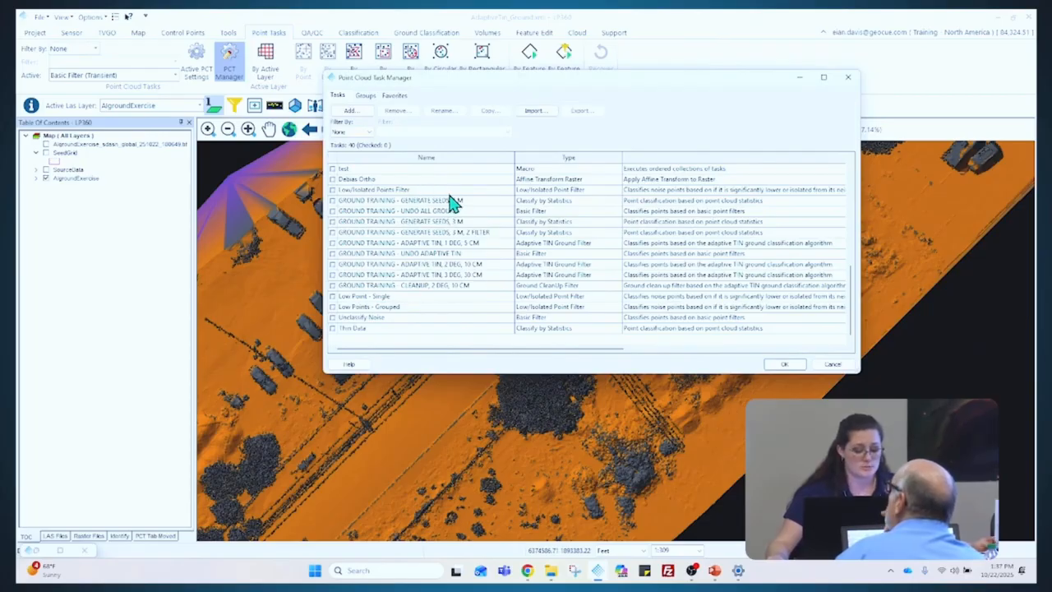
{"action": "left_click", "coordinate": [464, 286]}
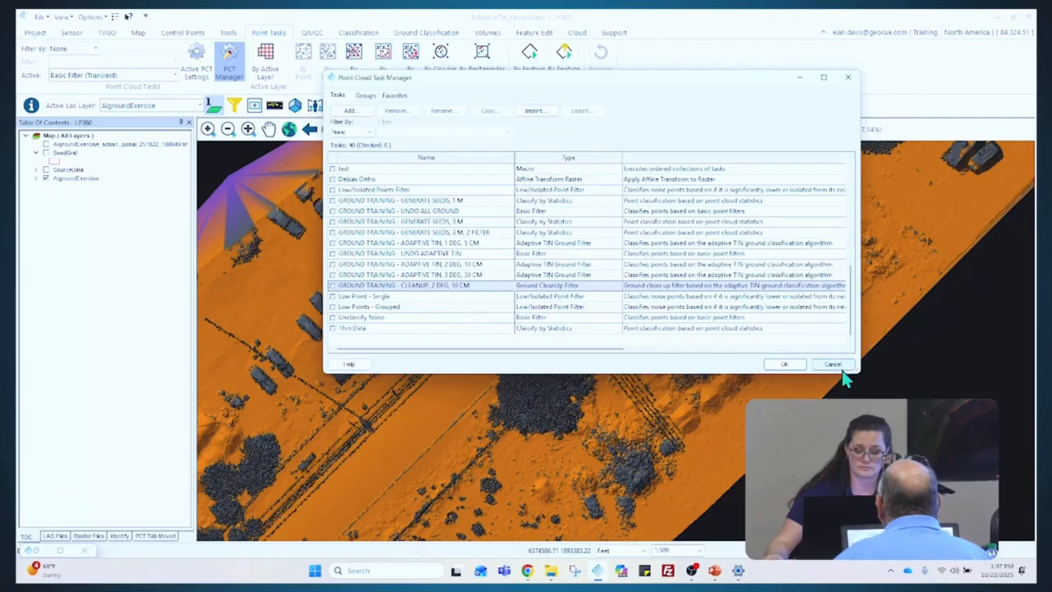
{"action": "left_click", "coordinate": [781, 366]}
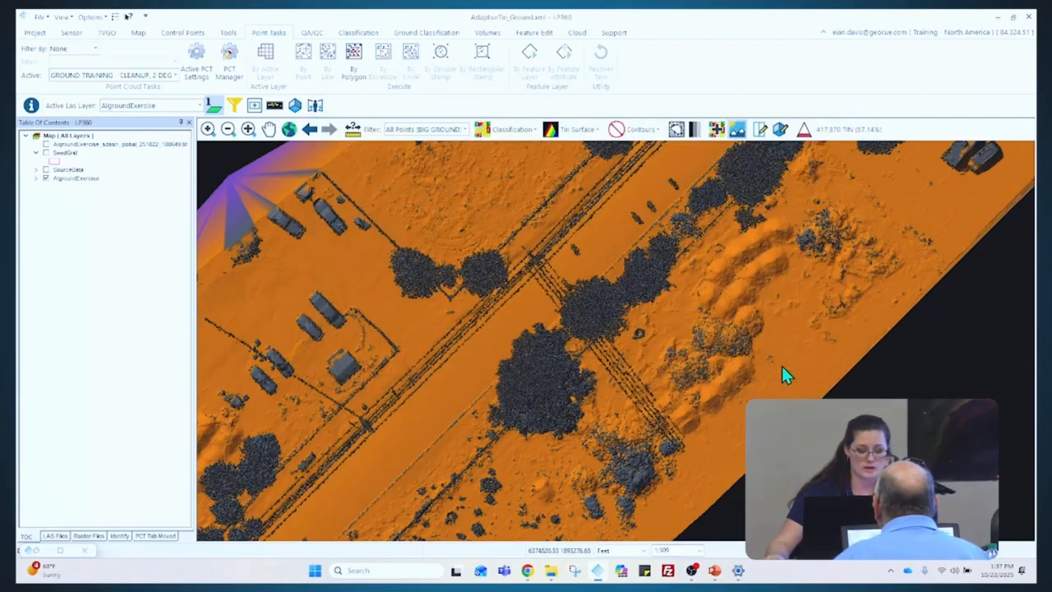
Open the active cleanup task's settings and review the classification, returns and elevation options of its input points filter
{"action": "left_click", "coordinate": [202, 58]}
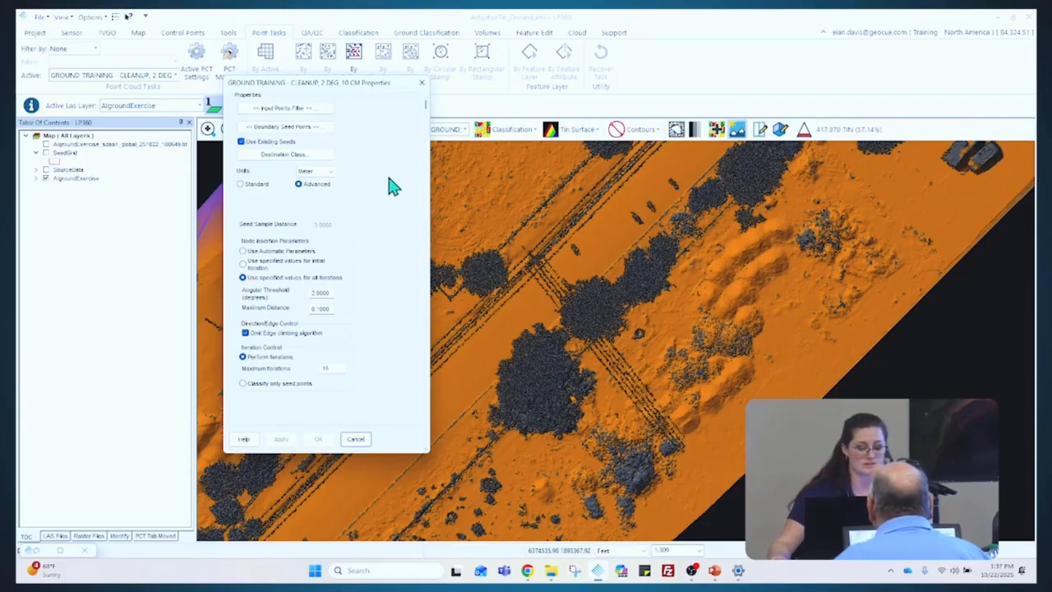
{"action": "left_click", "coordinate": [319, 110]}
{"action": "left_click_drag", "start_coordinate": [317, 91], "coordinate": [540, 51]}
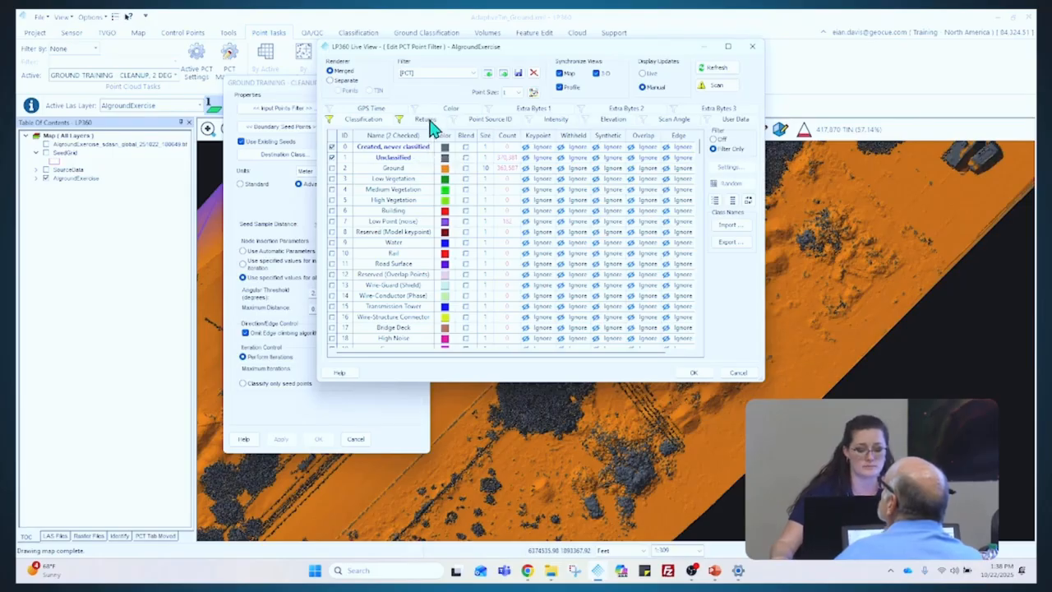
{"action": "left_click", "coordinate": [428, 120]}
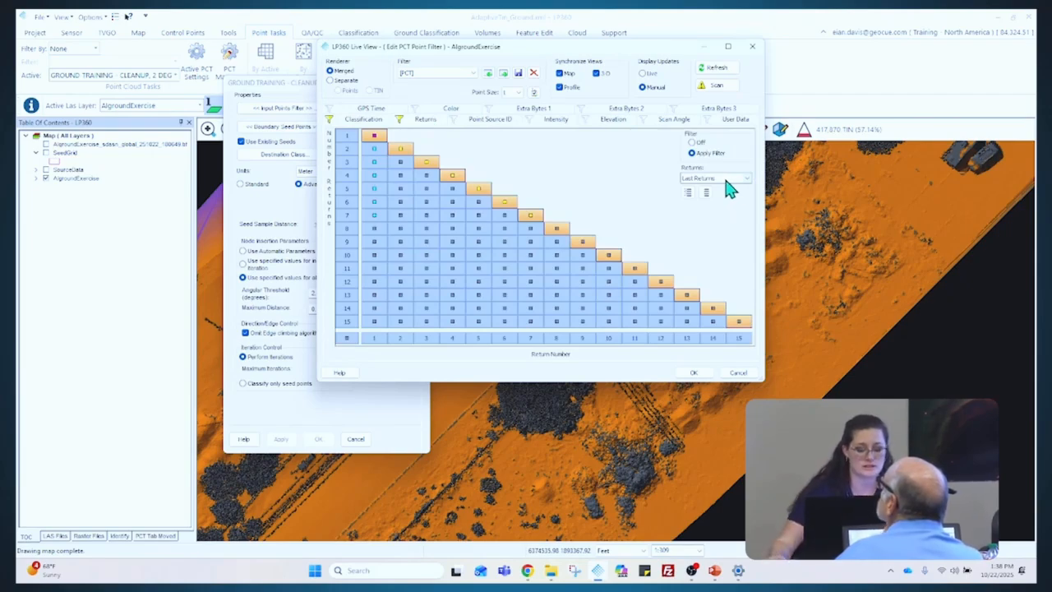
{"action": "left_click", "coordinate": [626, 123]}
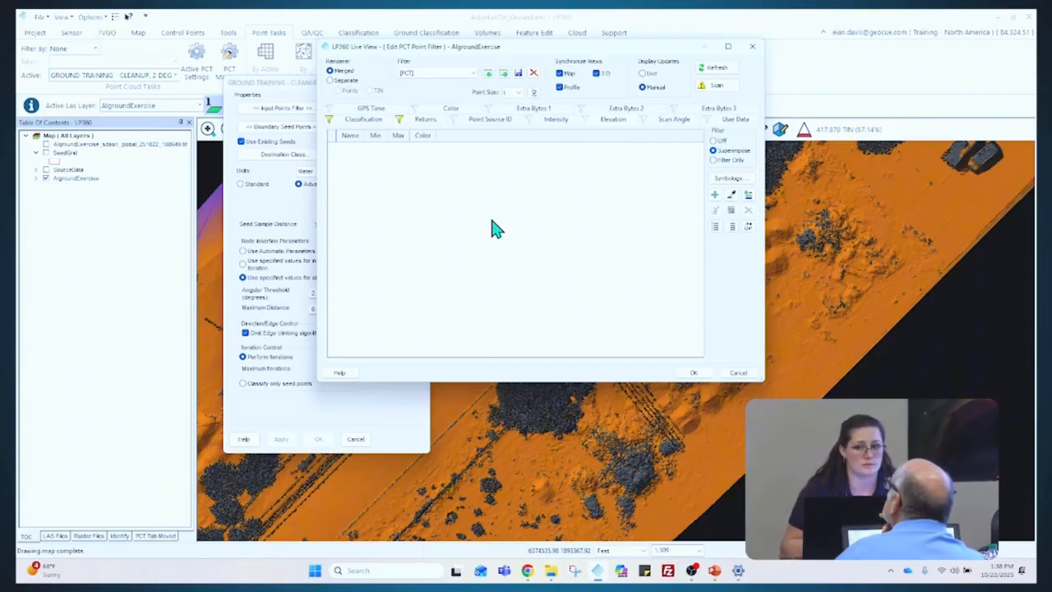
{"action": "left_click", "coordinate": [737, 373]}
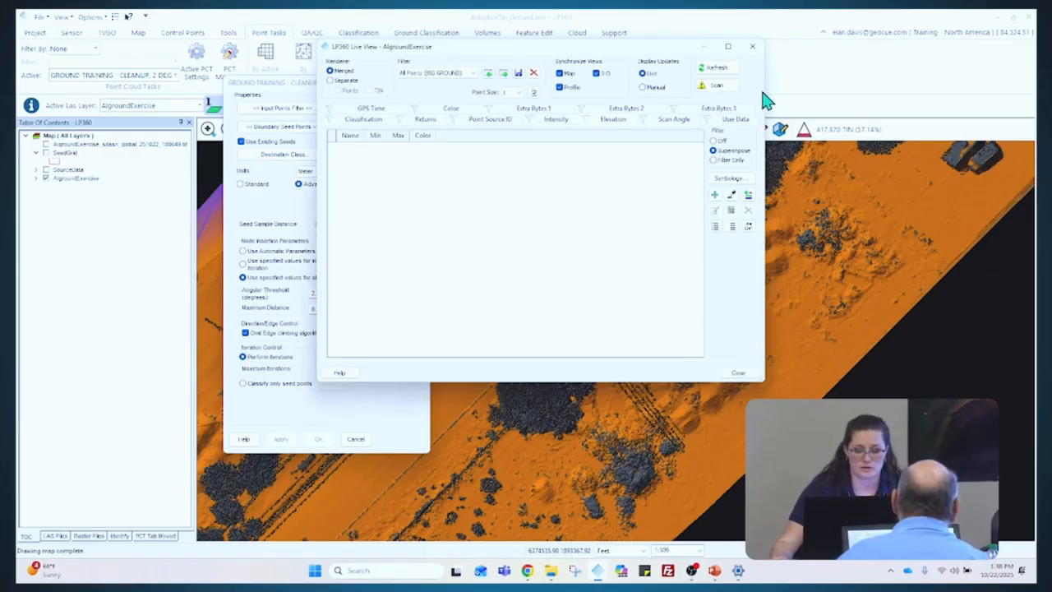
{"action": "left_click", "coordinate": [752, 46]}
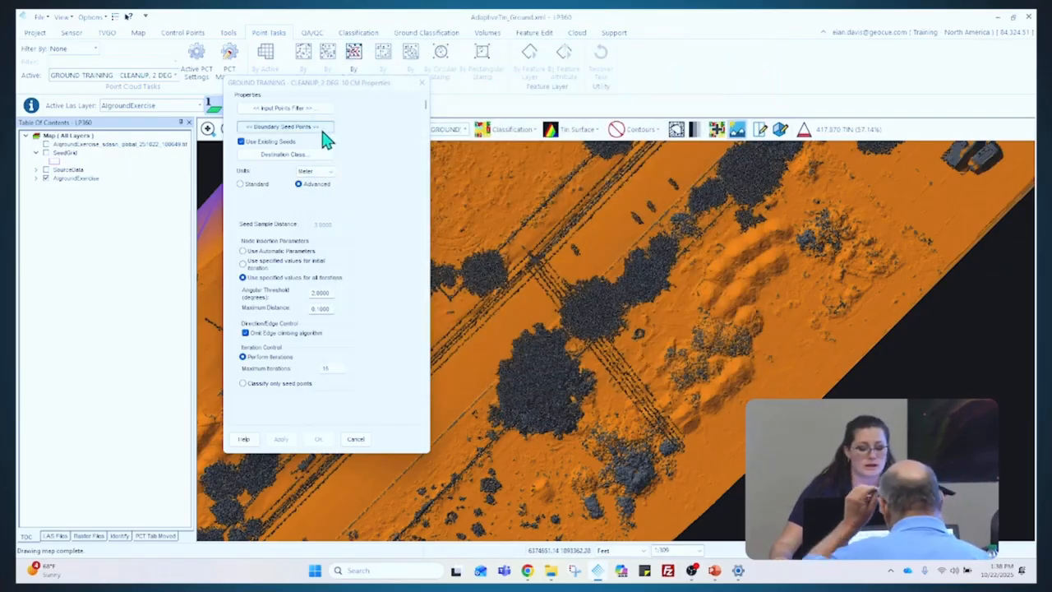
Review the cleanup task's boundary seed points filter and its destination class with flags, accepting both as they are
{"action": "left_click", "coordinate": [323, 131]}
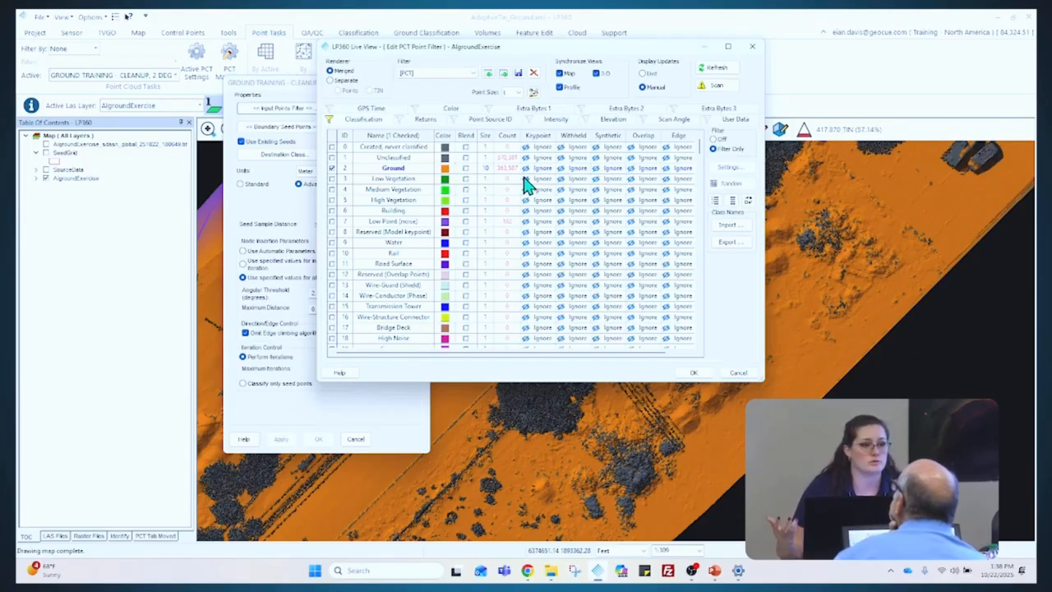
{"action": "left_click", "coordinate": [697, 373]}
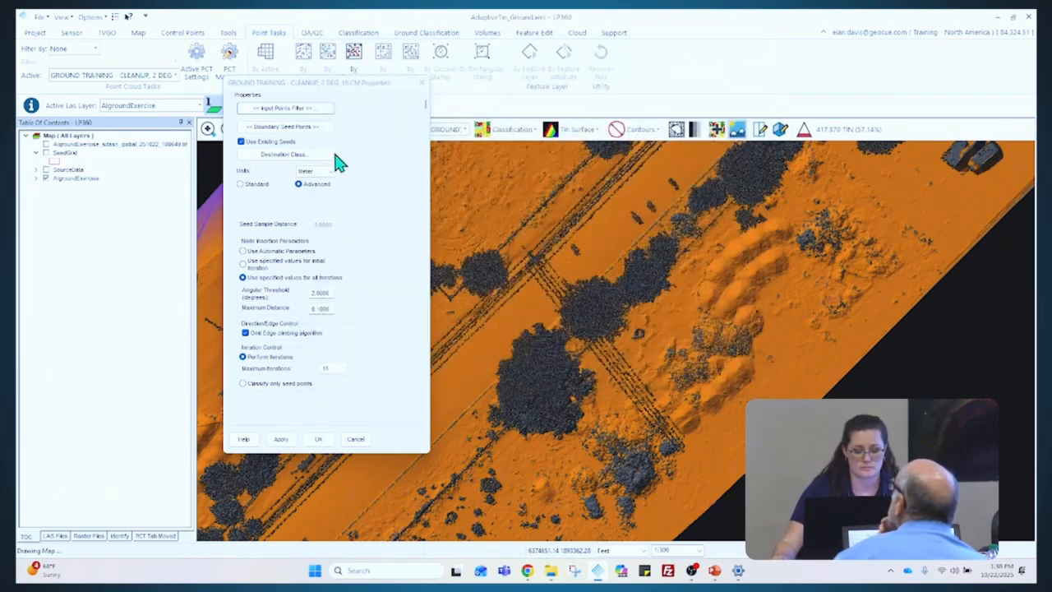
{"action": "left_click", "coordinate": [317, 156]}
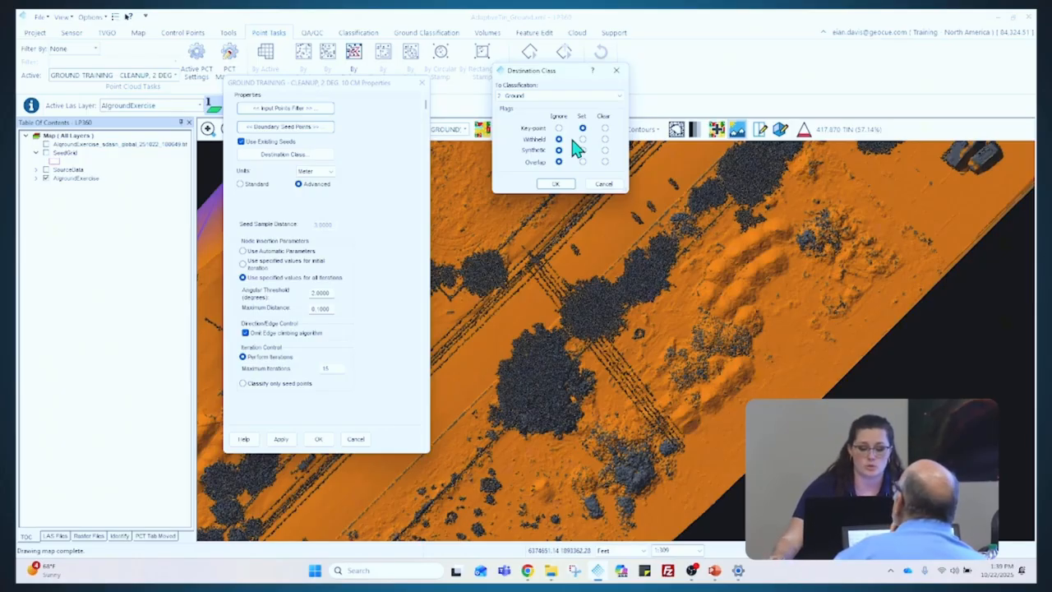
{"action": "left_click", "coordinate": [555, 185]}
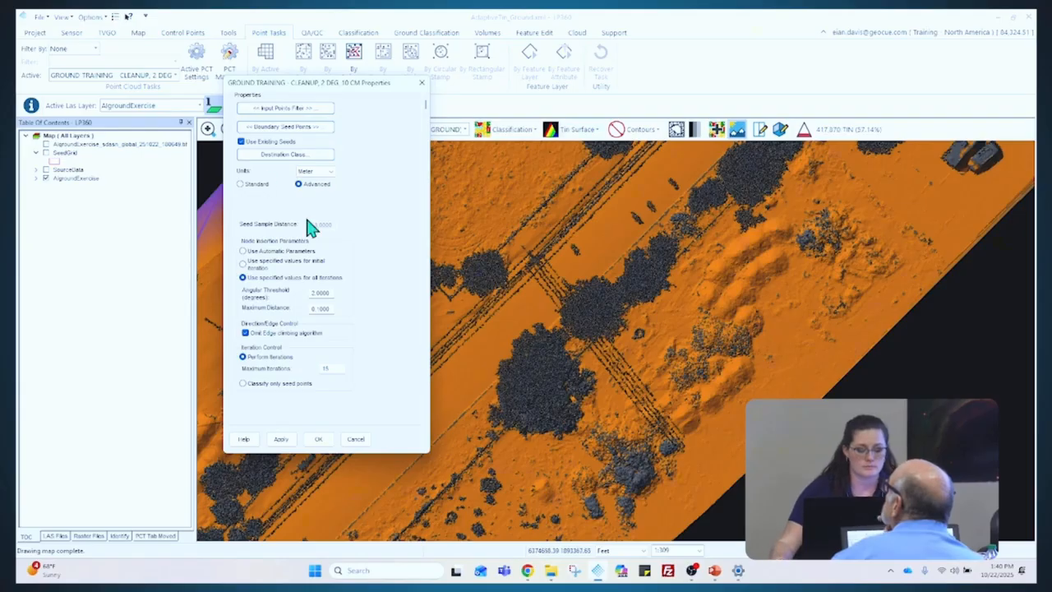
Examine the cleanup task's maximum distance, angular threshold and maximum iterations settings
{"action": "double_click", "coordinate": [319, 308]}
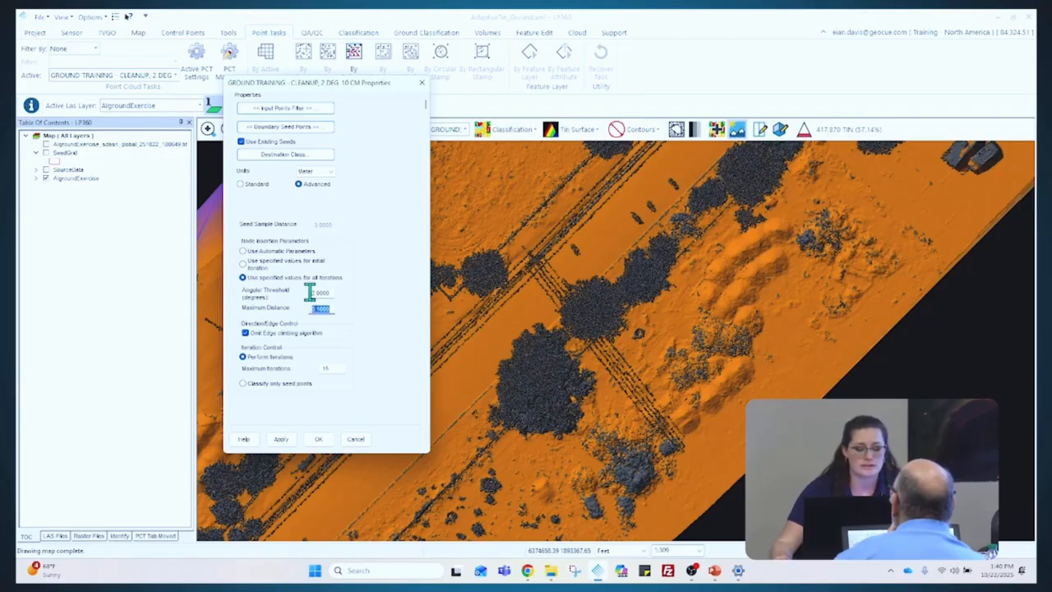
{"action": "double_click", "coordinate": [313, 292]}
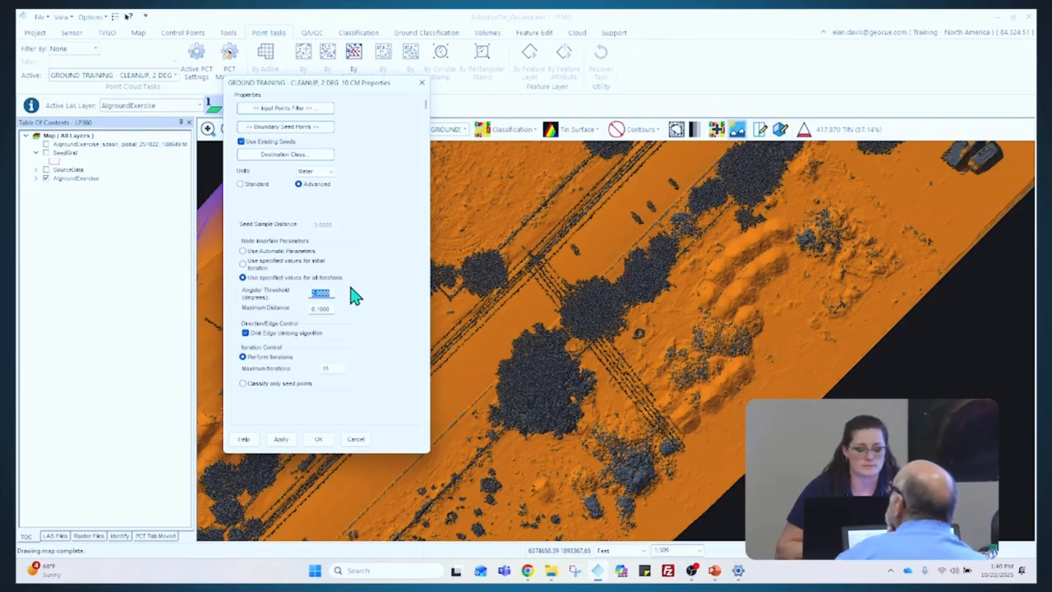
{"action": "left_click", "coordinate": [338, 369]}
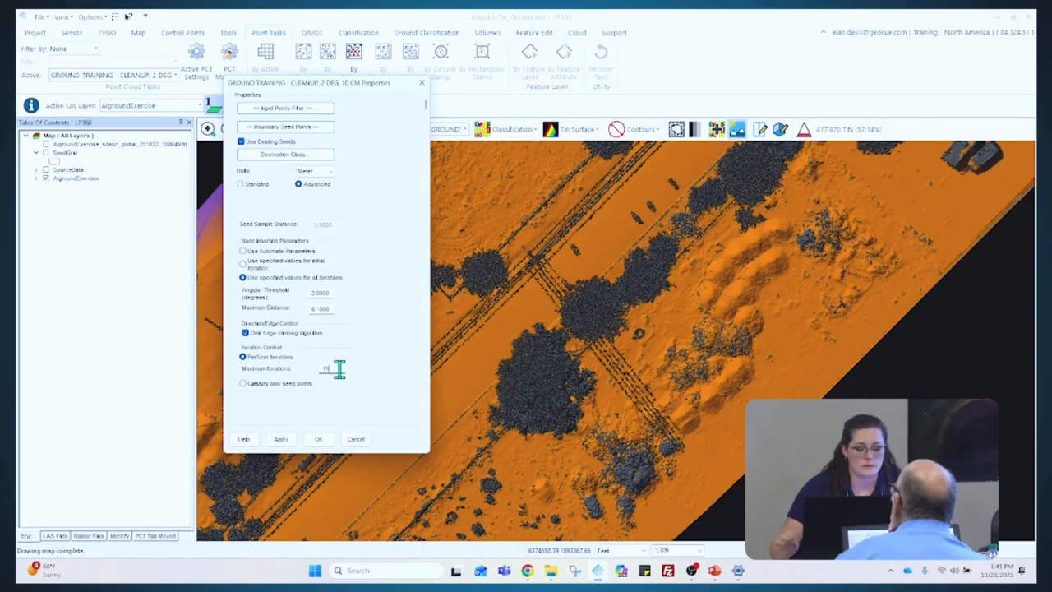
Accept the cleanup task's settings and draw a profile line through the large tree clusters southeast of the road, with a depth of 0.5
{"action": "left_click", "coordinate": [324, 441]}
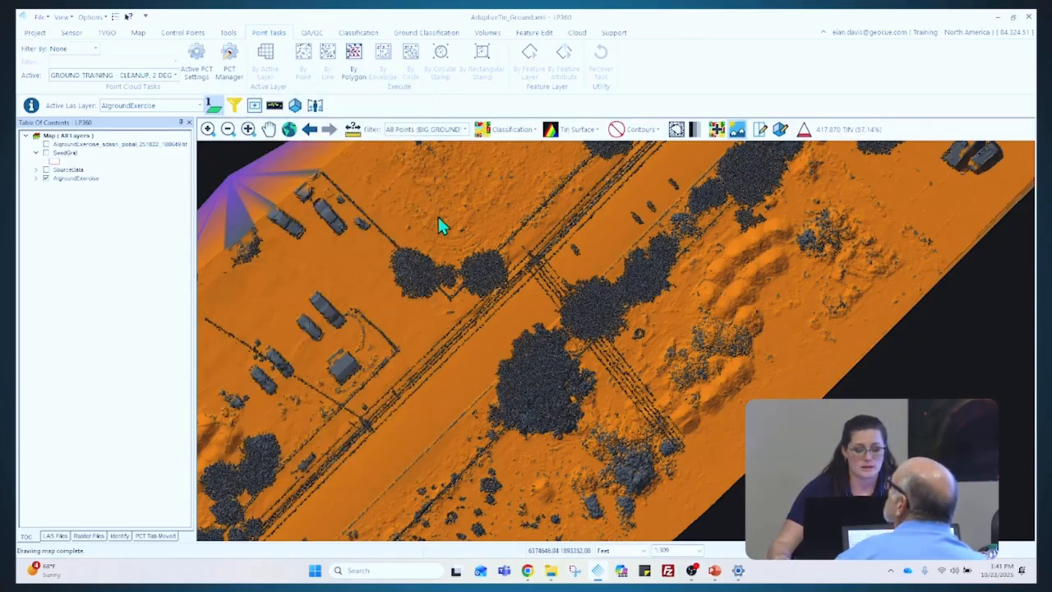
{"action": "left_click", "coordinate": [355, 74]}
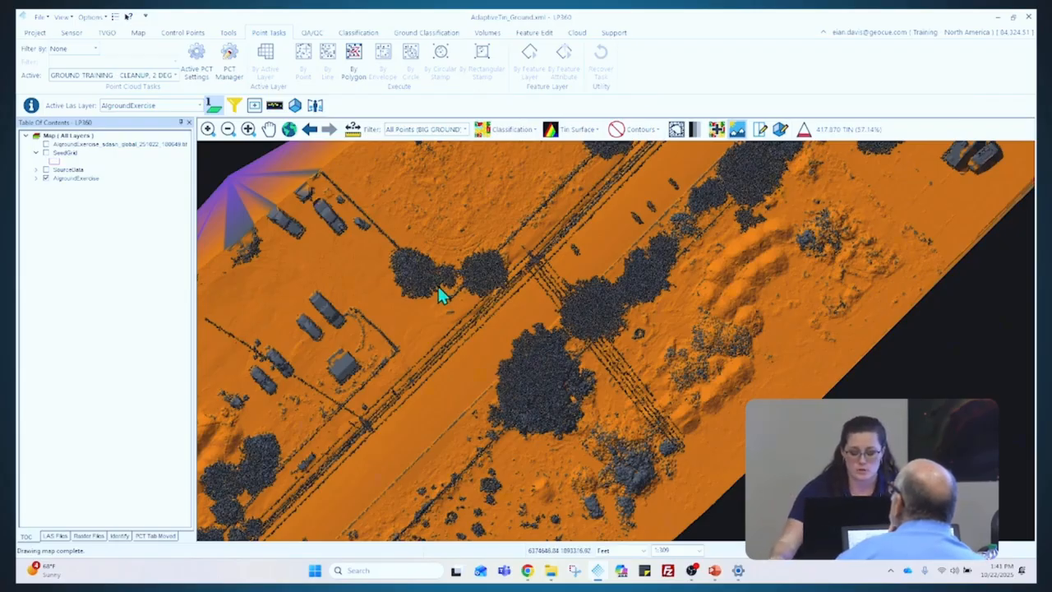
{"action": "scroll", "coordinate": [438, 286], "scroll_direction": "down", "scroll_amount": 2}
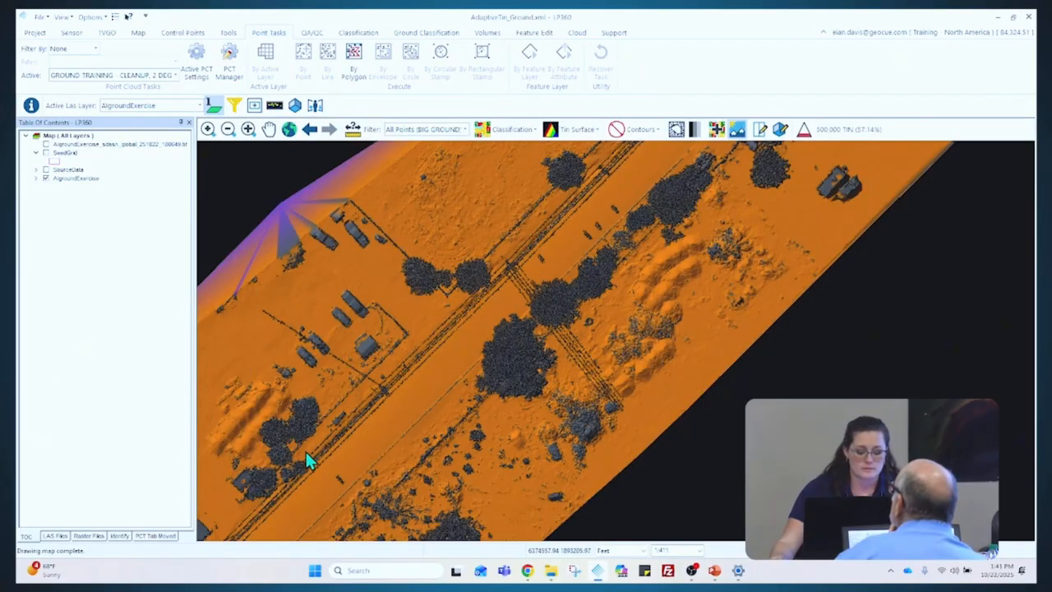
{"action": "left_click", "coordinate": [759, 129]}
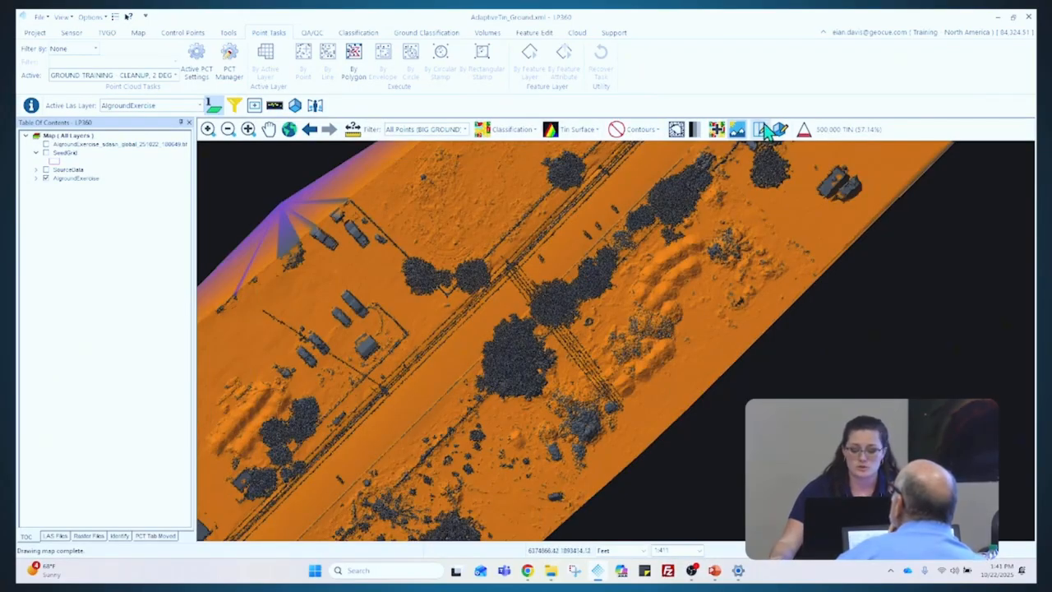
{"action": "left_click", "coordinate": [476, 384]}
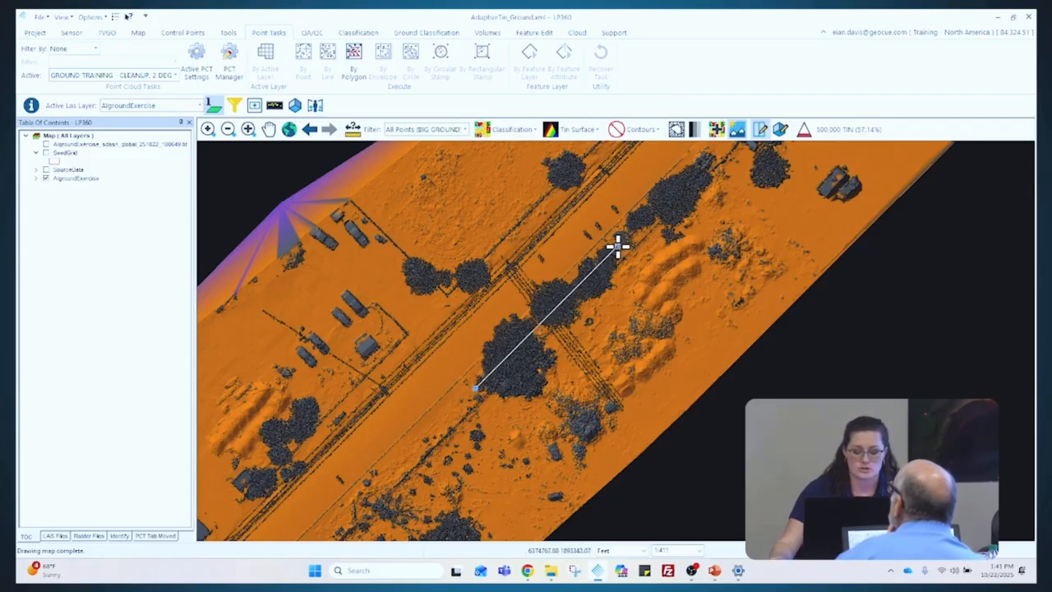
{"action": "left_click", "coordinate": [617, 246]}
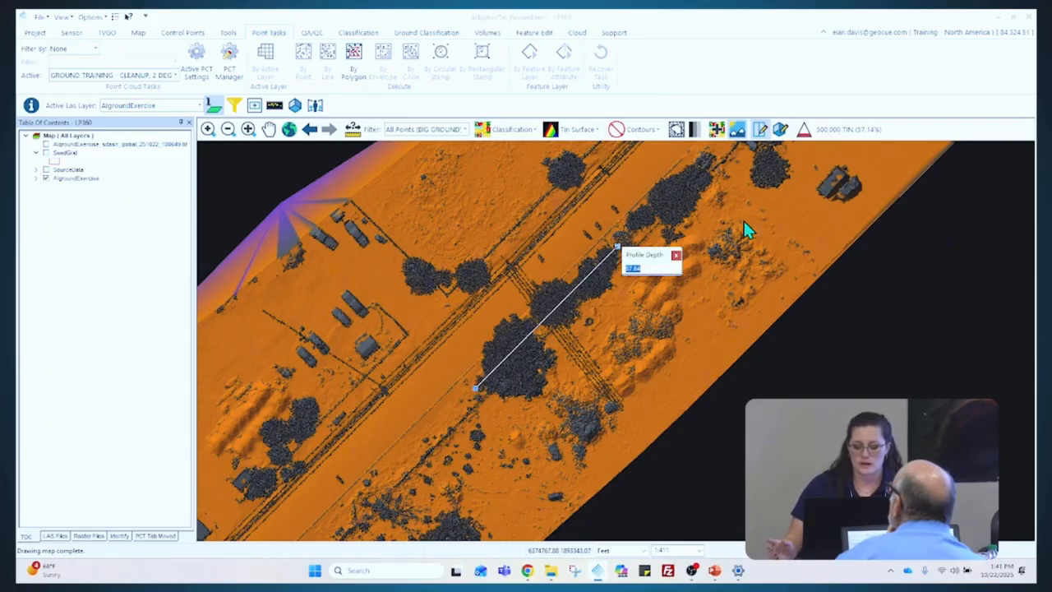
{"action": "type", "text": "0.5"}
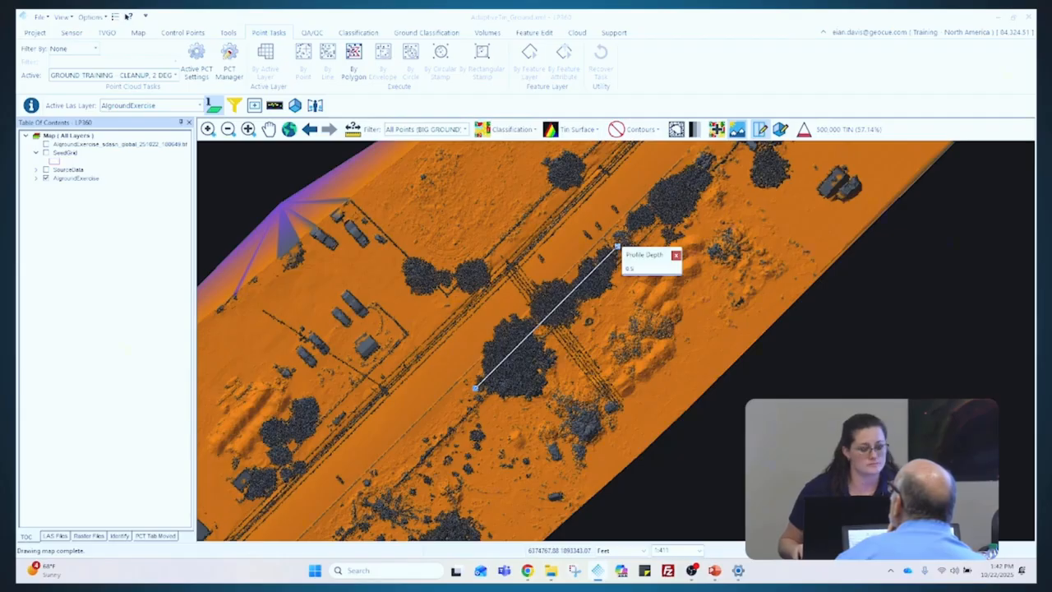
{"action": "key", "text": "Return"}
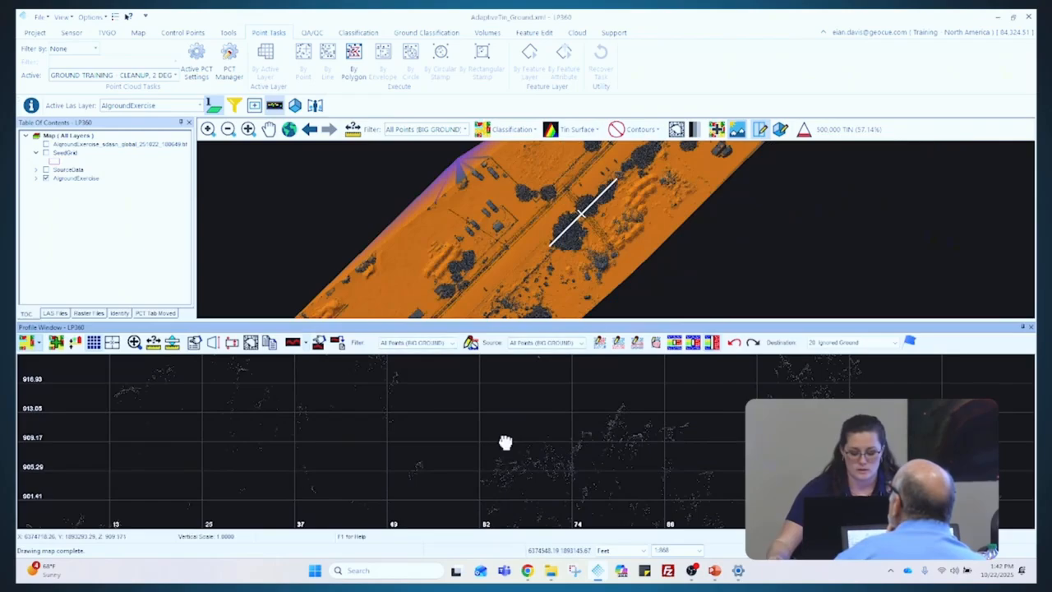
{"action": "middle_click_drag", "start_coordinate": [505, 442], "coordinate": [472, 378]}
{"action": "middle_click_drag", "start_coordinate": [441, 462], "coordinate": [433, 388]}
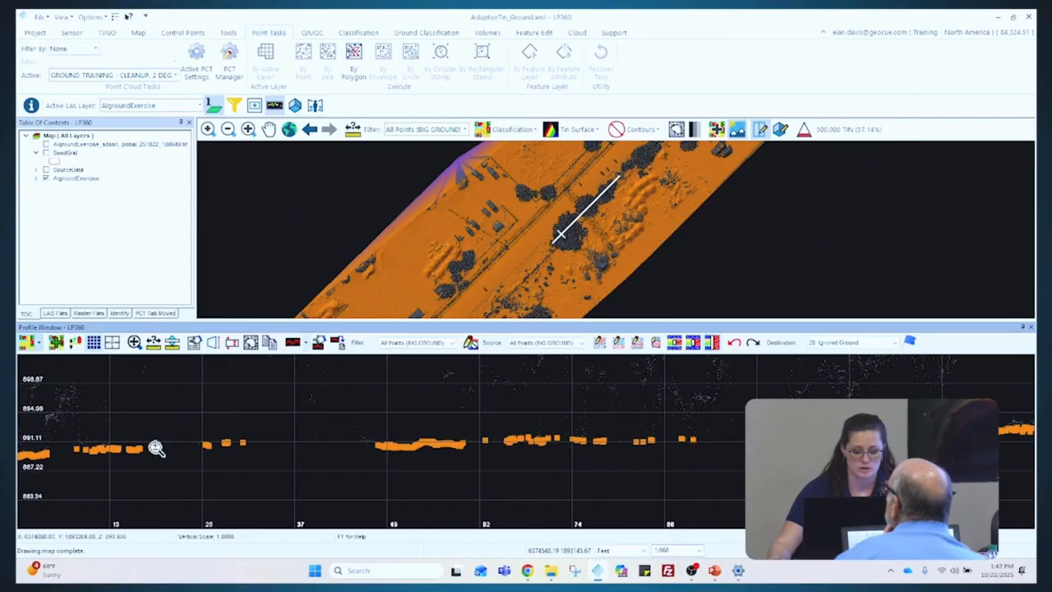
Run the cleanup task on a polygon enclosing the large tree clusters and the adjacent mounds, proceeding without undo
{"action": "left_click", "coordinate": [353, 72]}
{"action": "scroll", "coordinate": [608, 201], "scroll_direction": "up", "scroll_amount": 1}
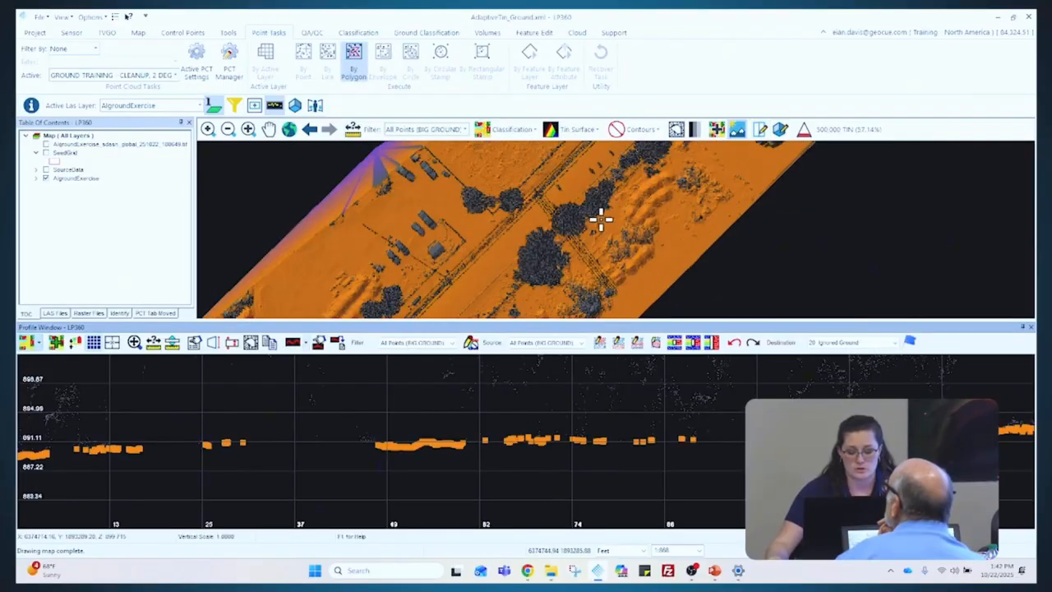
{"action": "left_click", "coordinate": [520, 280]}
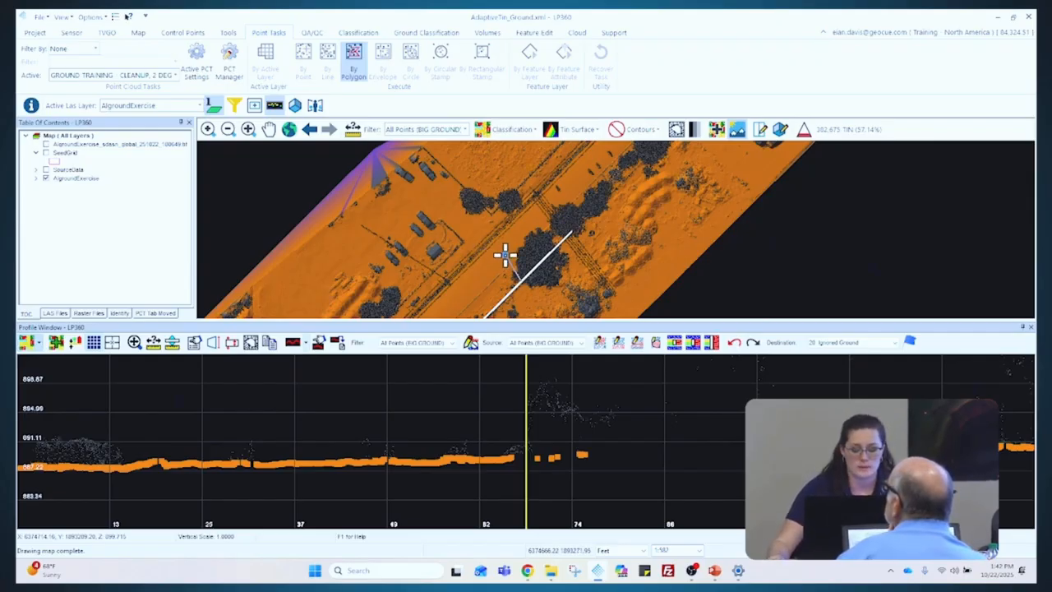
{"action": "left_click", "coordinate": [504, 256]}
{"action": "left_click", "coordinate": [510, 221]}
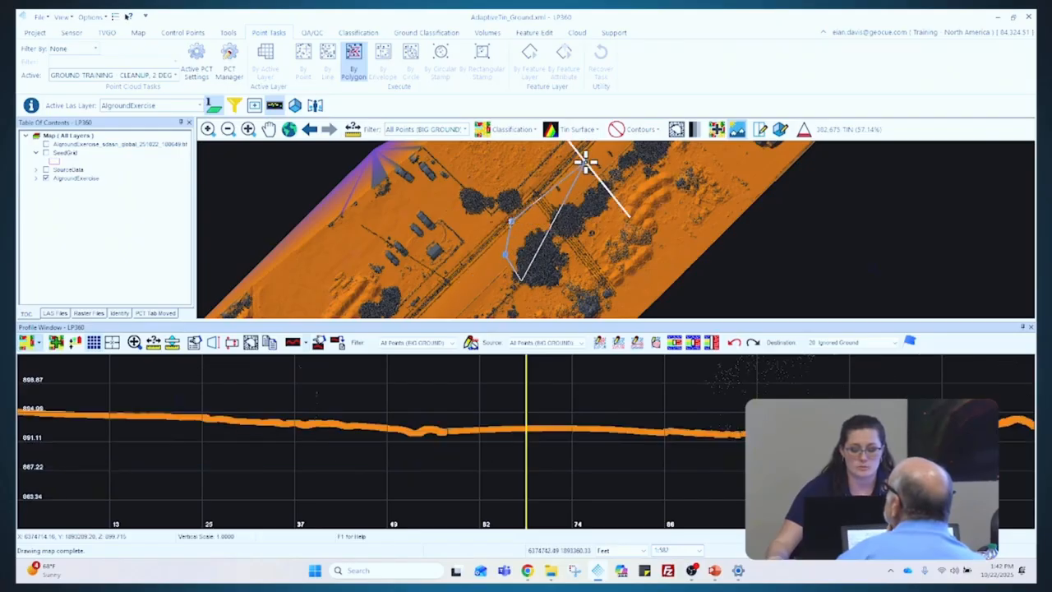
{"action": "left_click", "coordinate": [638, 187]}
{"action": "left_click", "coordinate": [663, 223]}
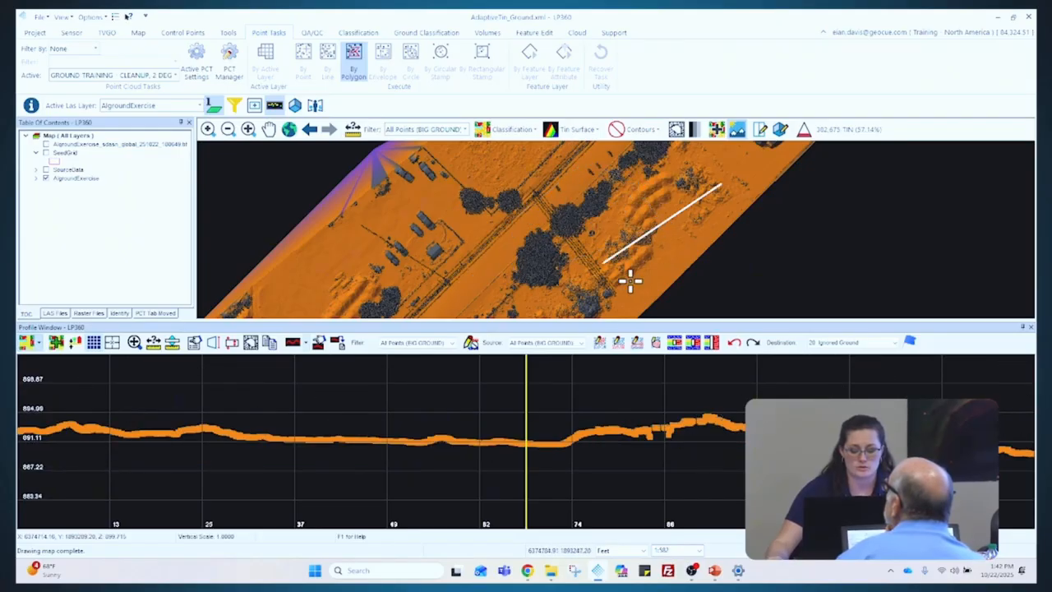
{"action": "left_click", "coordinate": [635, 274]}
{"action": "left_click", "coordinate": [609, 295]}
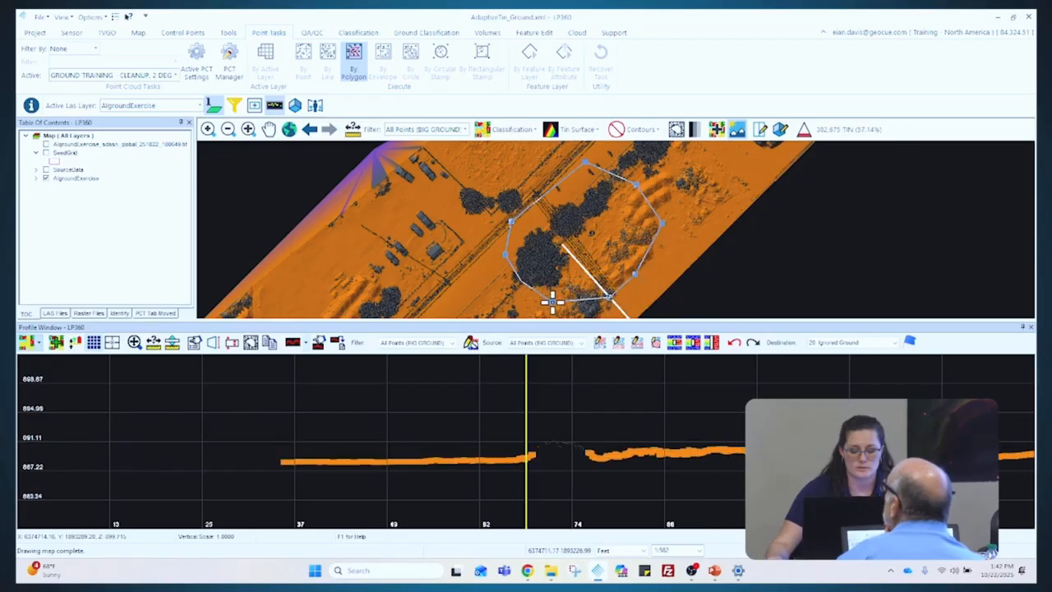
{"action": "double_click", "coordinate": [553, 302]}
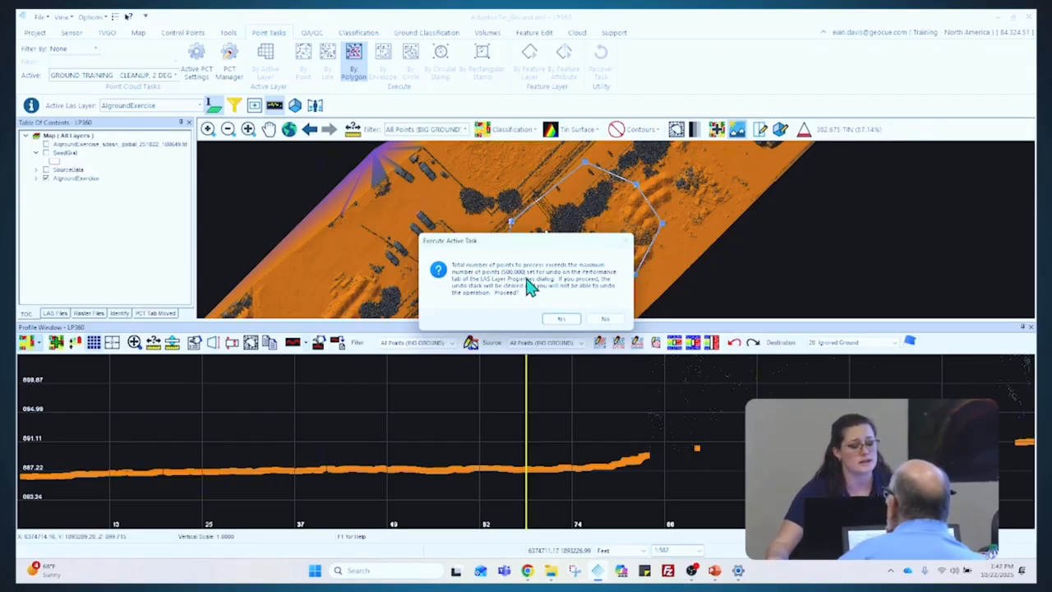
{"action": "left_click", "coordinate": [572, 319]}
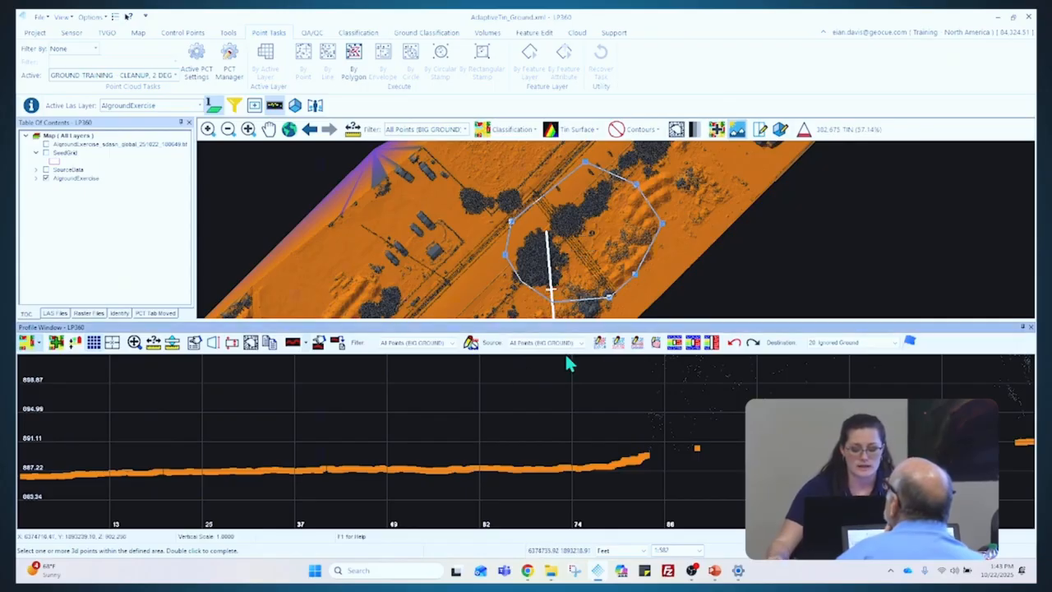
Pick a ground seed point just east of the large tree cluster and another on the mound crest in the profile
{"action": "scroll", "coordinate": [571, 256], "scroll_direction": "up", "scroll_amount": 2}
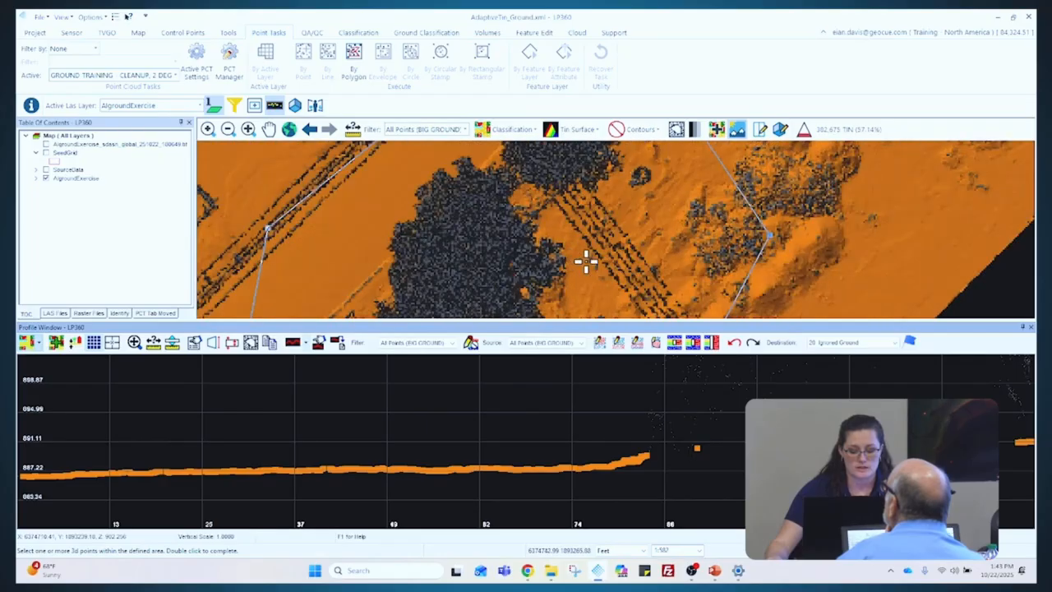
{"action": "scroll", "coordinate": [582, 257], "scroll_direction": "up", "scroll_amount": 1}
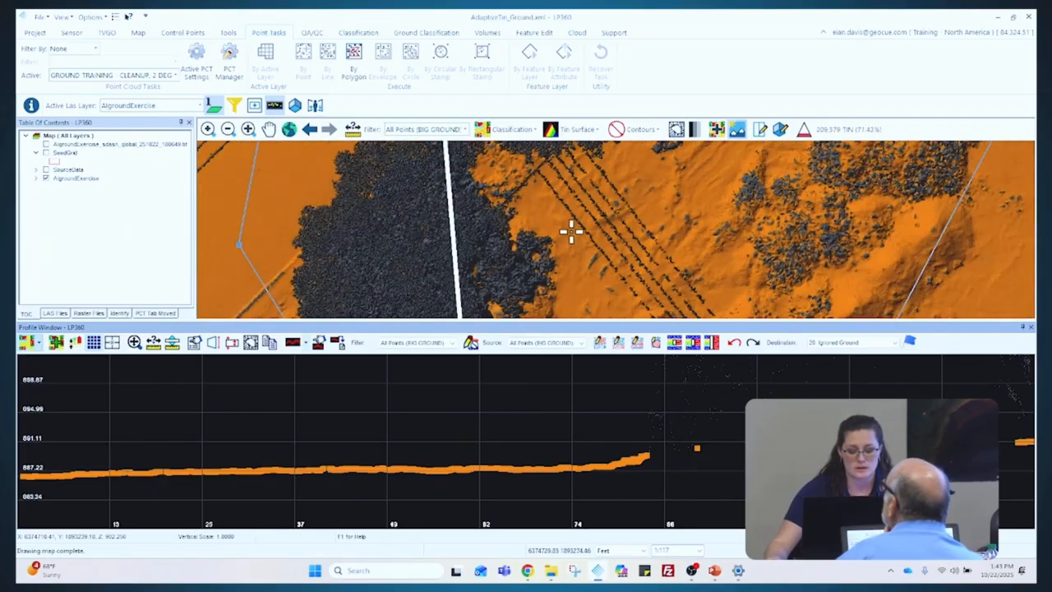
{"action": "left_click", "coordinate": [568, 229]}
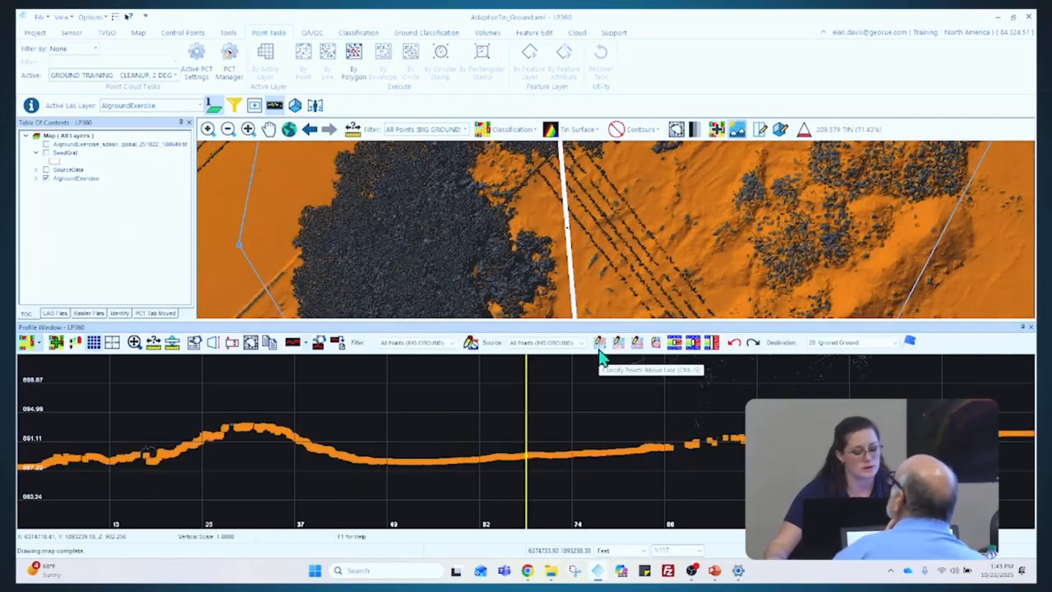
{"action": "left_click", "coordinate": [562, 327]}
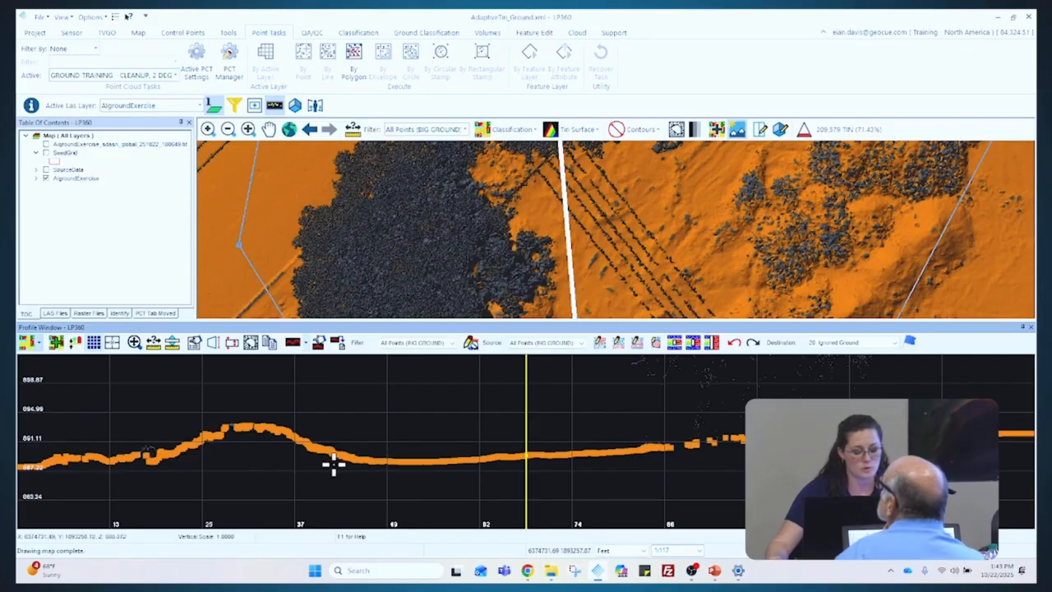
{"action": "left_click", "coordinate": [230, 426]}
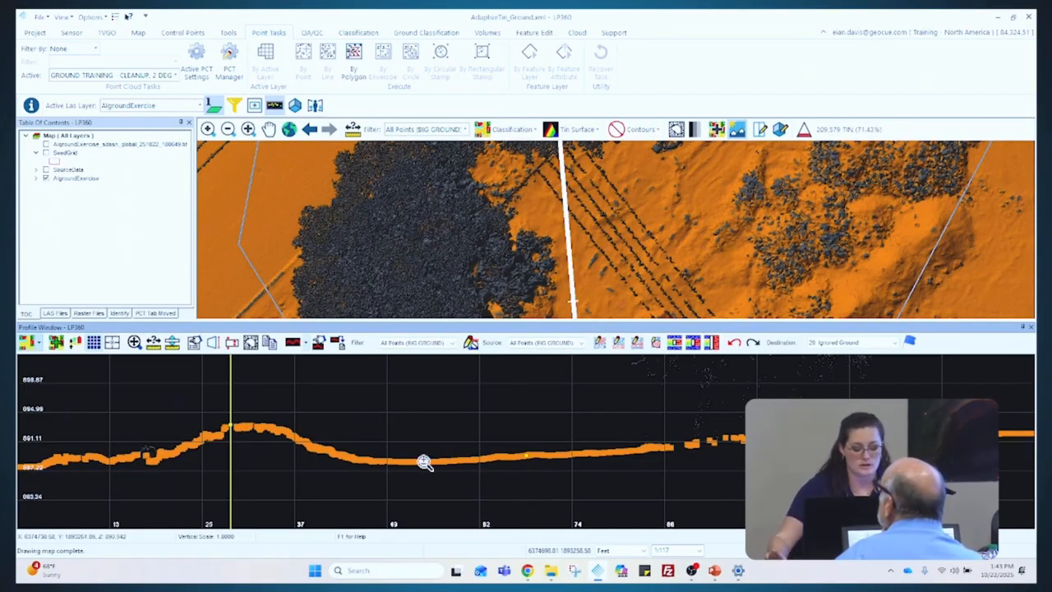
Rotate the profile about the picked point and add a seed point at the small ground gap below the vegetation
{"action": "key", "text": "Right"}
{"action": "key", "text": "Right"}
{"action": "key", "text": "Right"}
{"action": "key", "text": "Right"}
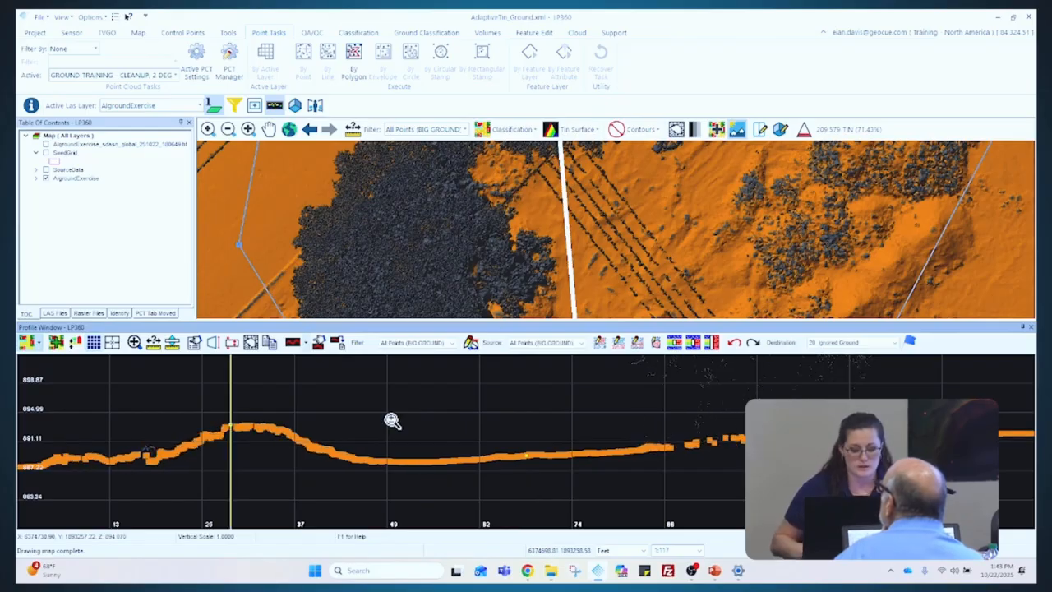
{"action": "key", "text": "Right"}
{"action": "key", "text": "Right"}
{"action": "key", "text": "Right"}
{"action": "key", "text": "Right"}
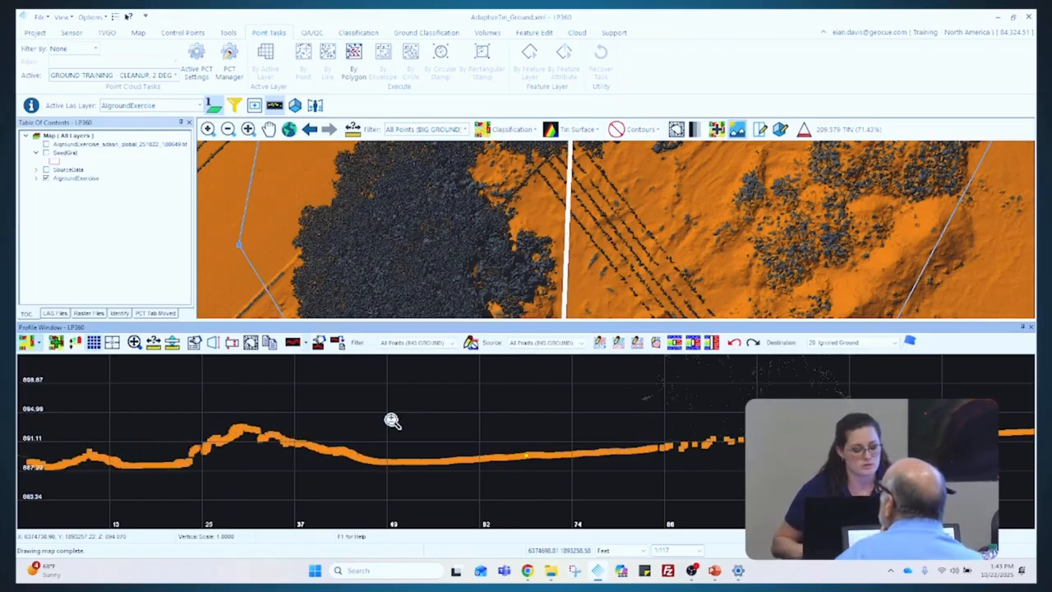
{"action": "key", "text": "Right"}
{"action": "key", "text": "Right"}
{"action": "key", "text": "Right"}
{"action": "key", "text": "Right"}
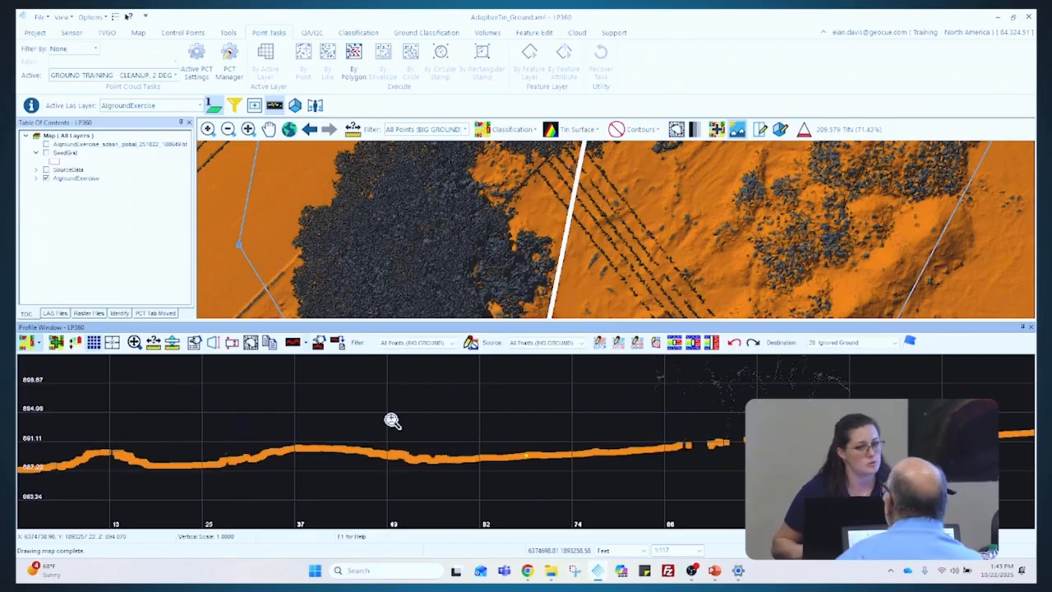
{"action": "key", "text": "Right"}
{"action": "key", "text": "Right"}
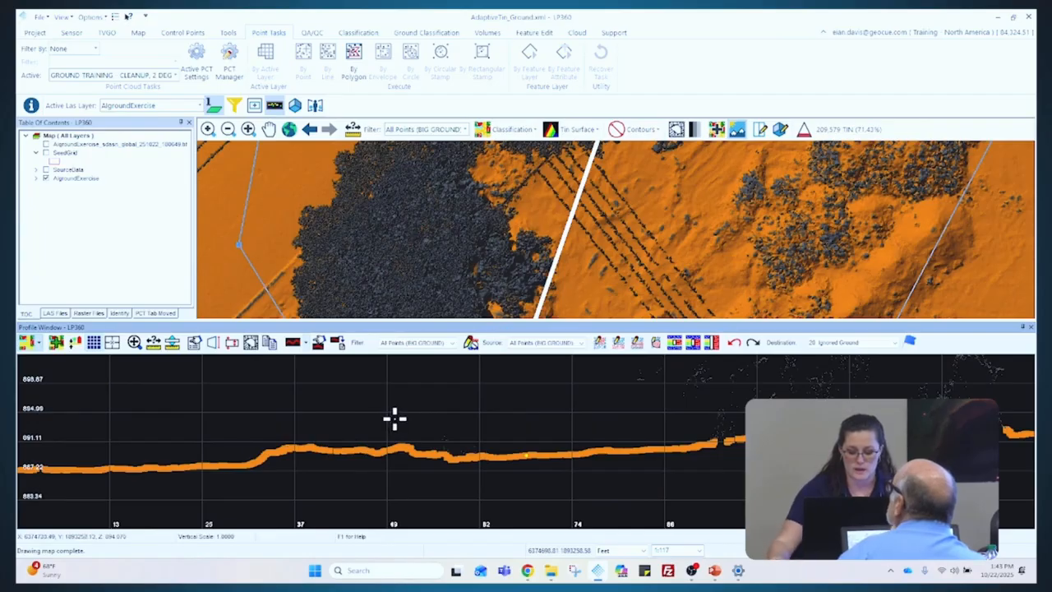
{"action": "left_click", "coordinate": [713, 436]}
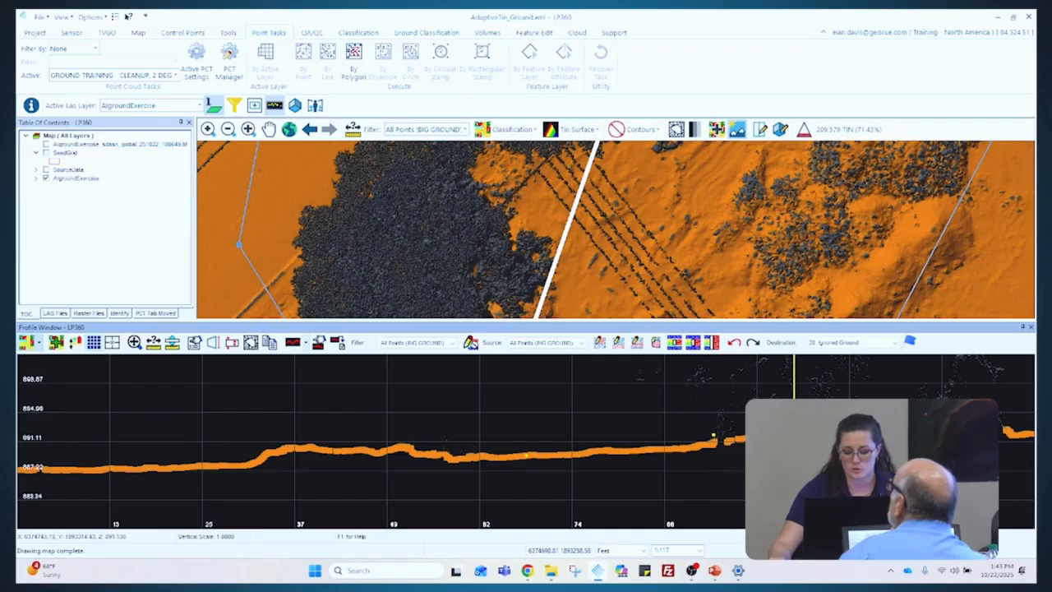
{"action": "key", "text": "Escape"}
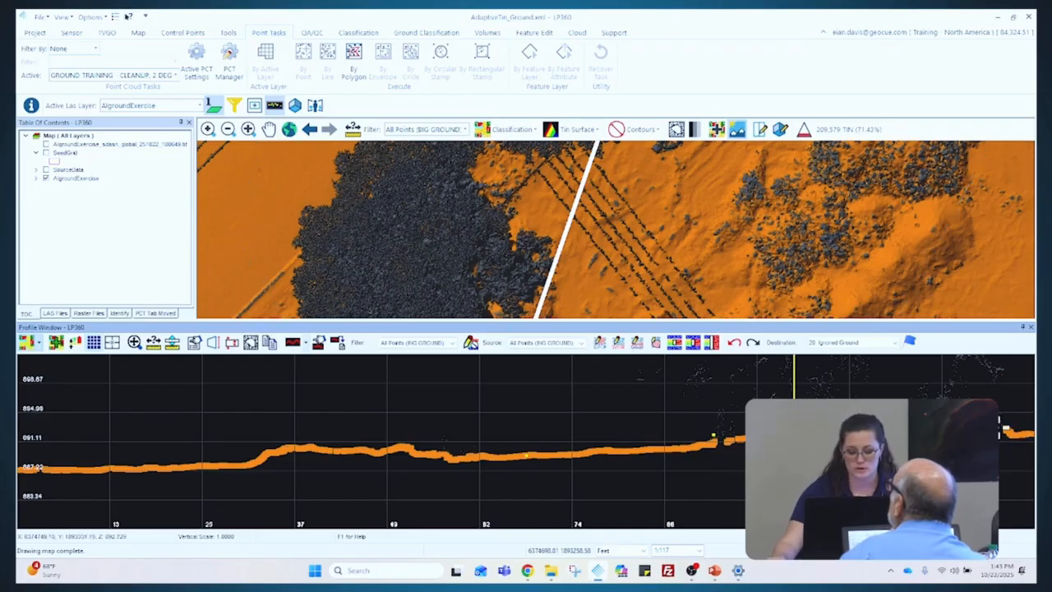
Pick a seed point among the parallel line rows and add three more across the gap in the profile's ground line
{"action": "left_click", "coordinate": [599, 259]}
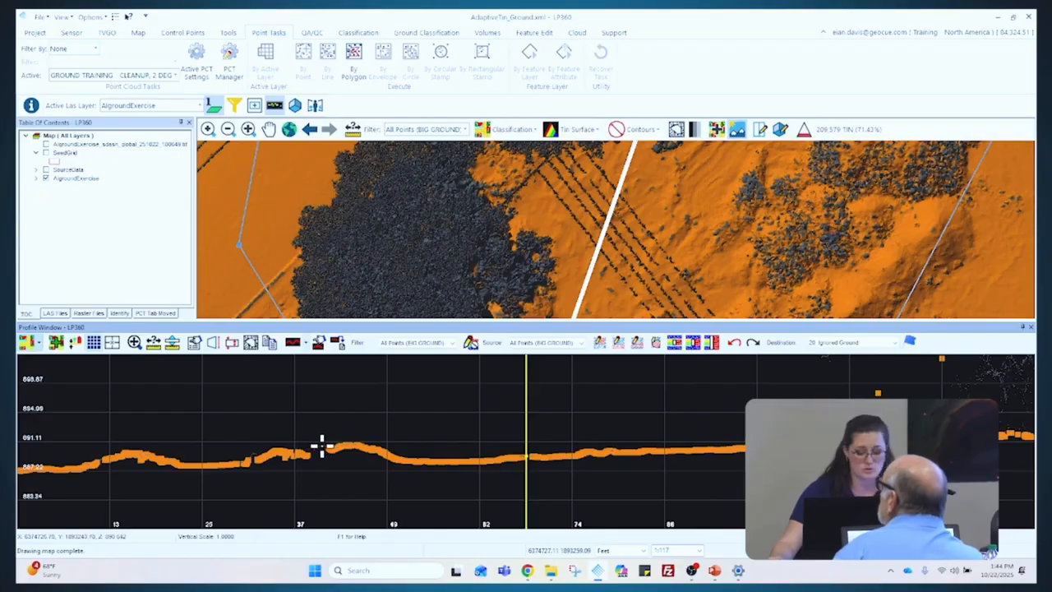
{"action": "left_click", "coordinate": [321, 446]}
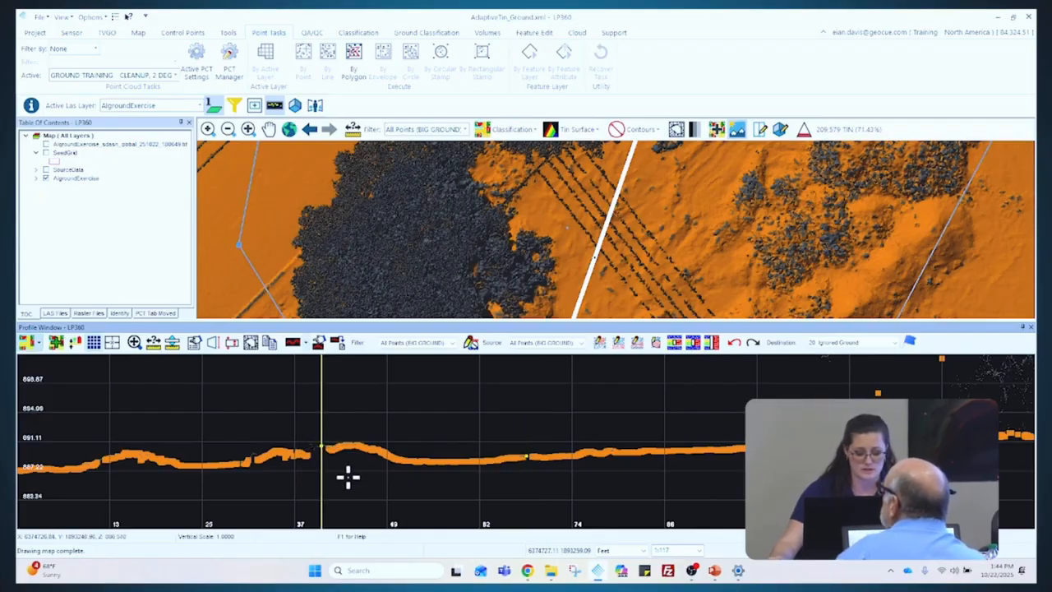
{"action": "left_click", "coordinate": [314, 448]}
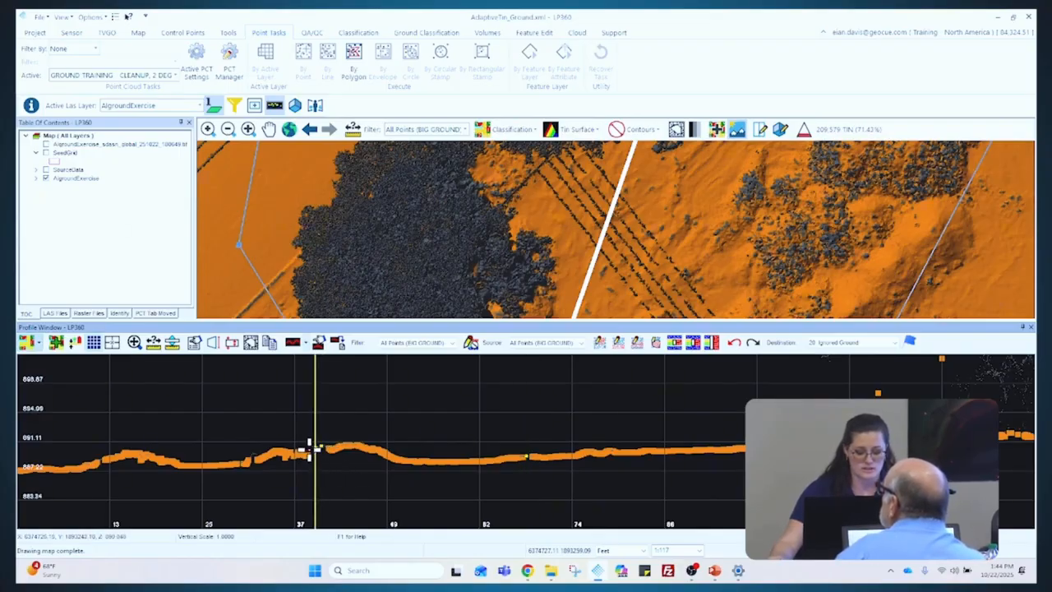
{"action": "left_click", "coordinate": [310, 452]}
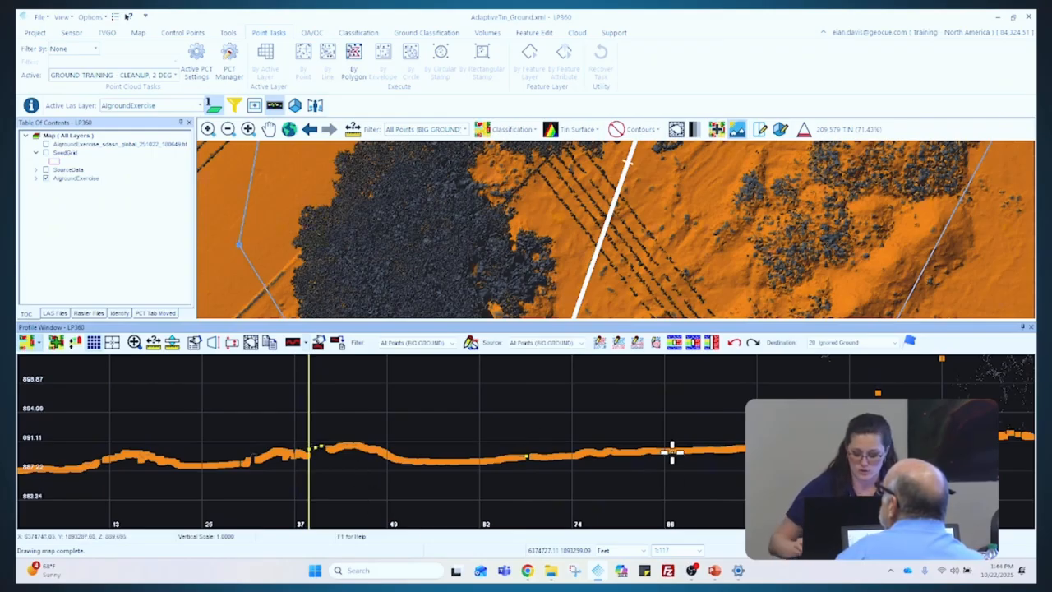
{"action": "key", "text": "Escape"}
Rotate the profile back the other way and add seed points at the gap beside the mound crest and the break under the vegetation
{"action": "key", "text": "Left"}
{"action": "key", "text": "Left"}
{"action": "key", "text": "Left"}
{"action": "key", "text": "Left"}
{"action": "key", "text": "Left"}
{"action": "key", "text": "Left"}
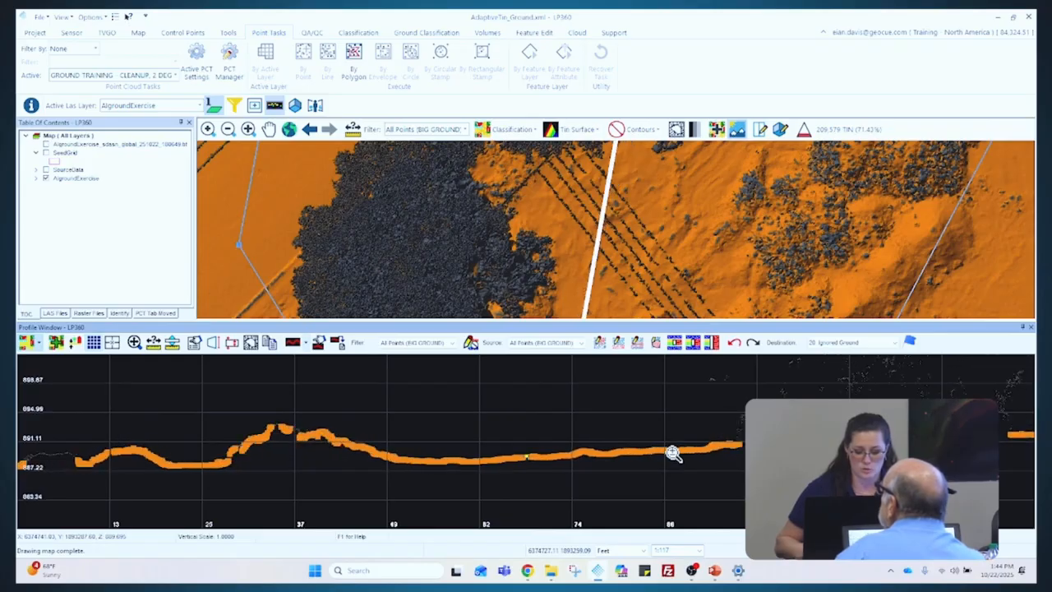
{"action": "key", "text": "Left"}
{"action": "key", "text": "Left"}
{"action": "key", "text": "a"}
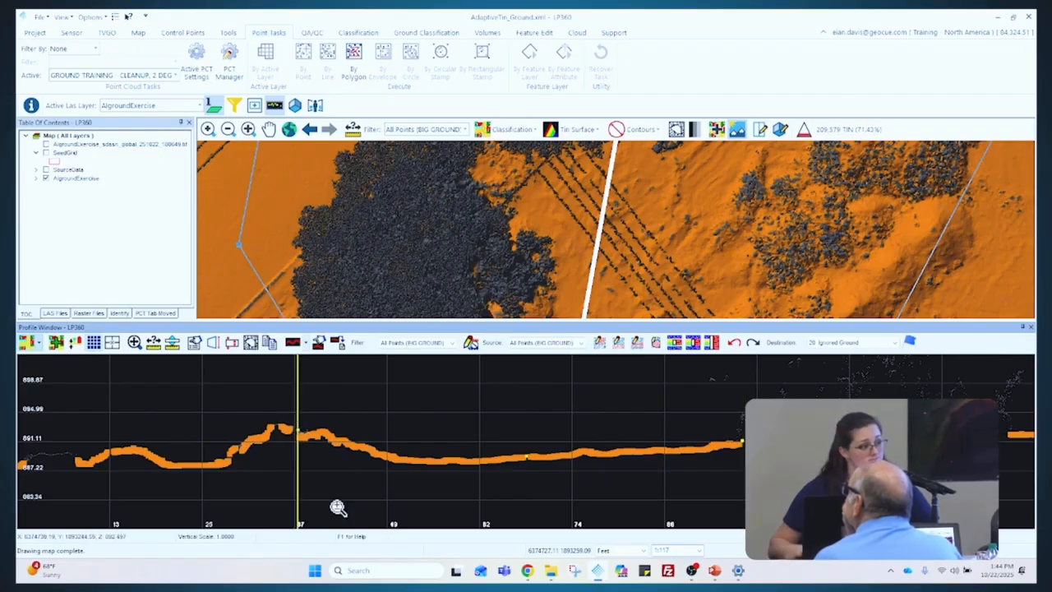
Rotate the profile step by step until it runs north-south across the parallel line rows, examining its ground line for gaps
{"action": "key", "text": "ctrl+Left"}
{"action": "key", "text": "ctrl+Left"}
{"action": "key", "text": "ctrl+Left"}
{"action": "key", "text": "ctrl+Left"}
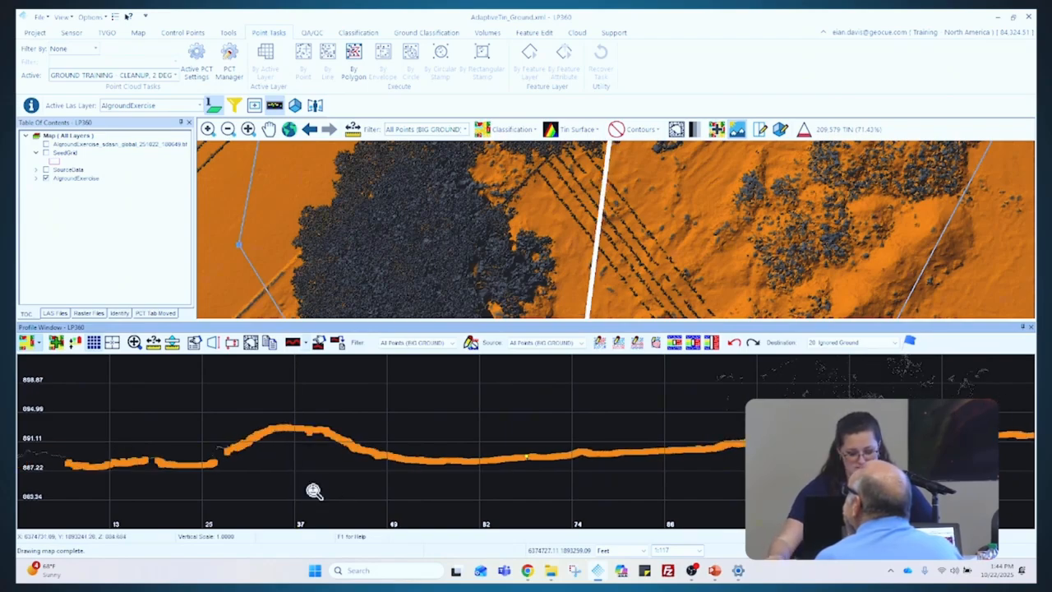
{"action": "key", "text": "ctrl+Left"}
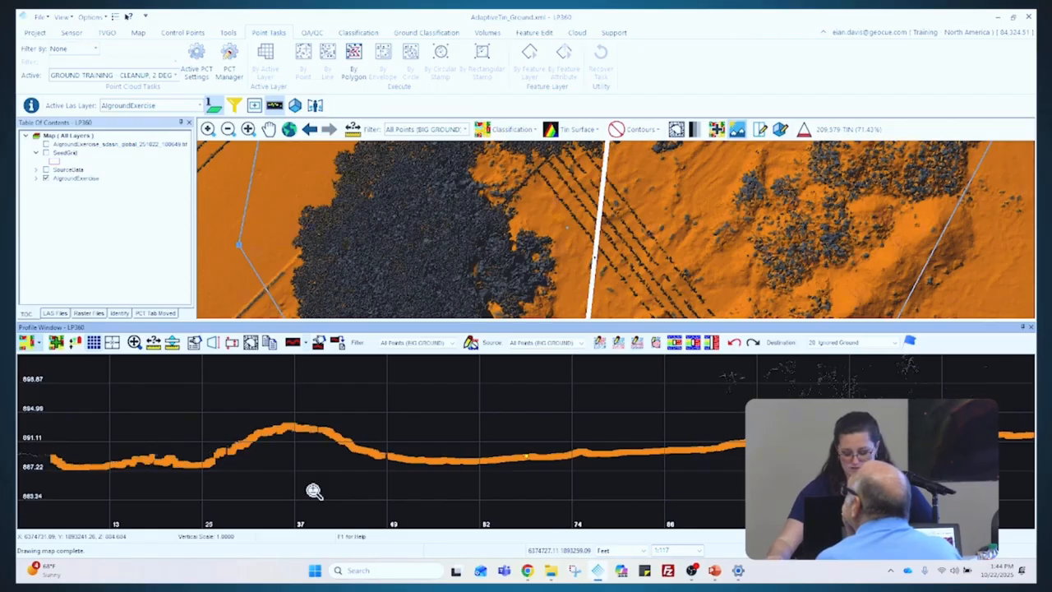
{"action": "key", "text": "ctrl+Left"}
{"action": "key", "text": "ctrl+Left"}
{"action": "key", "text": "ctrl+Left"}
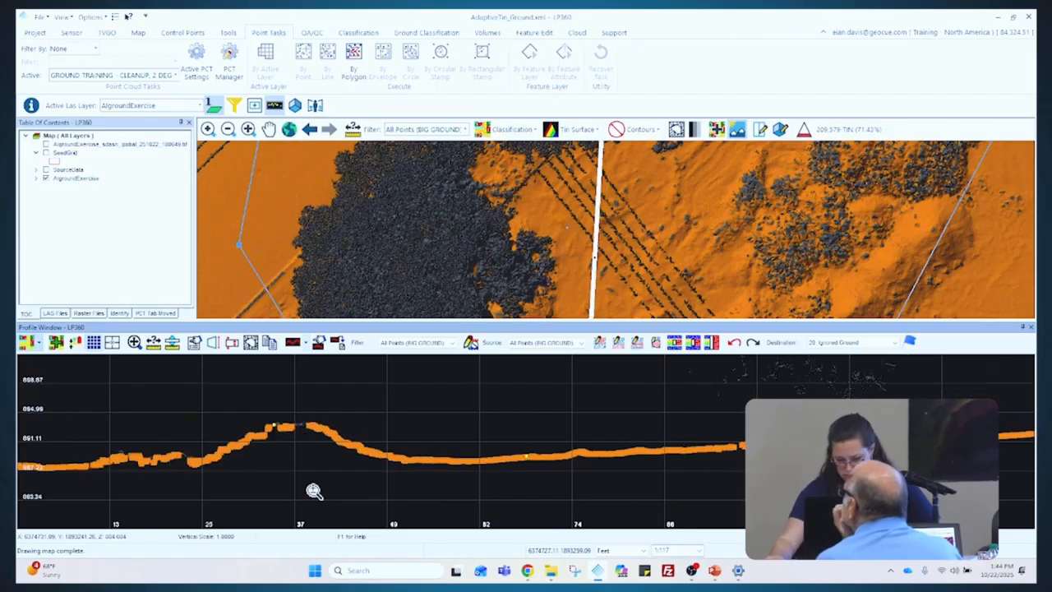
{"action": "key", "text": "ctrl+Left"}
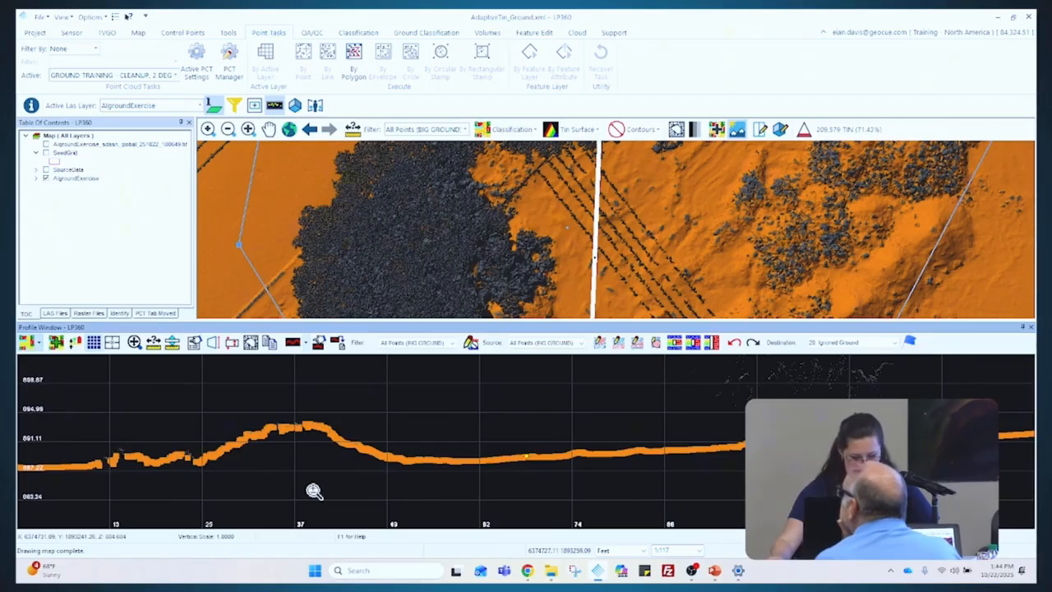
{"action": "key", "text": "ctrl+Left"}
{"action": "key", "text": "ctrl+Left"}
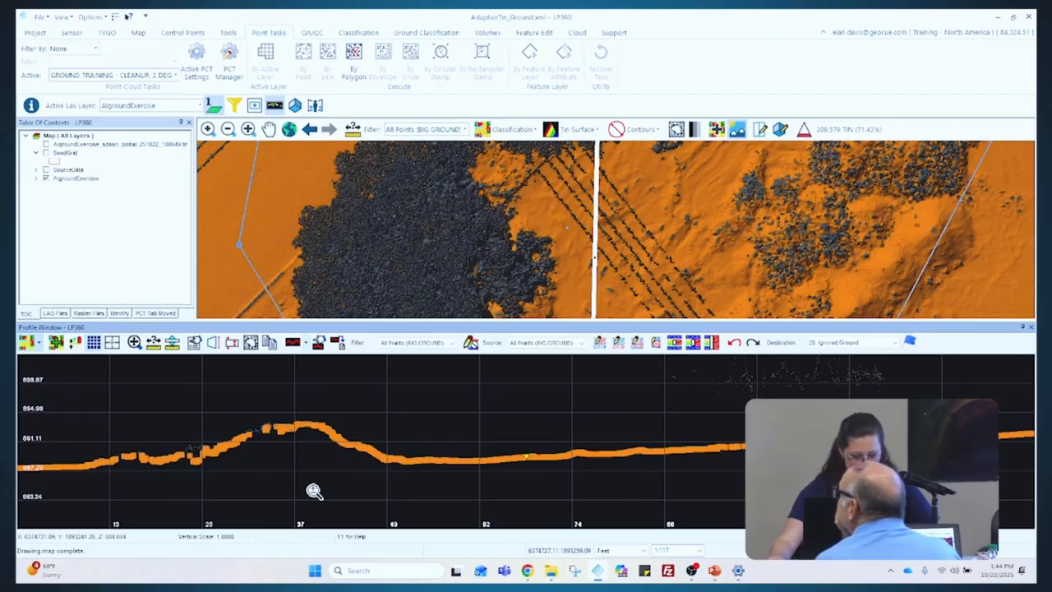
Set the point filter to All Points (System), inspect the profile toward the large tree cluster's east edge, and close the profile view
{"action": "left_click", "coordinate": [407, 132]}
{"action": "left_click", "coordinate": [407, 157]}
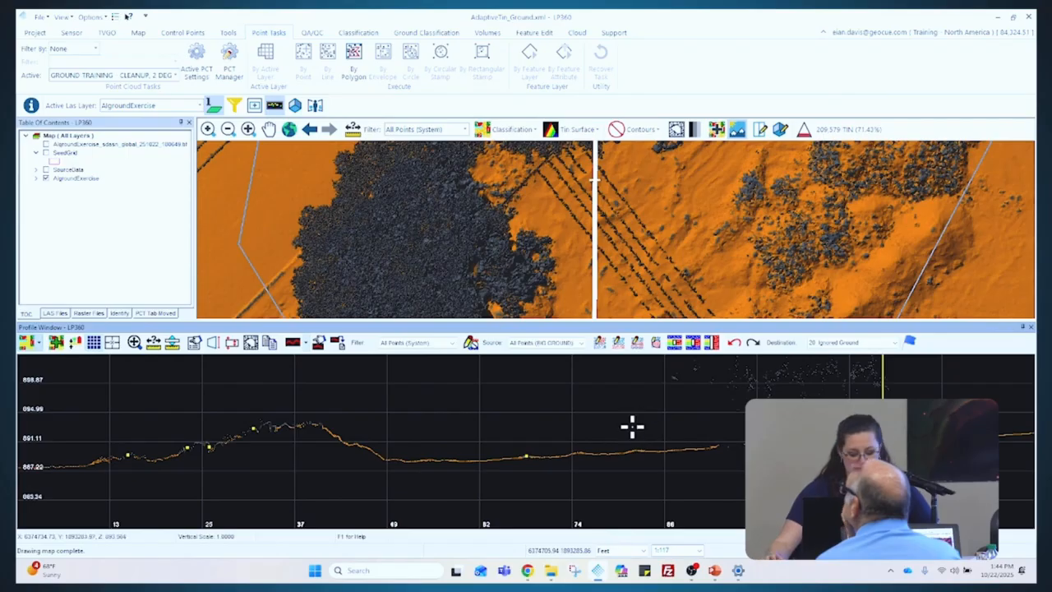
{"action": "left_click", "coordinate": [565, 221]}
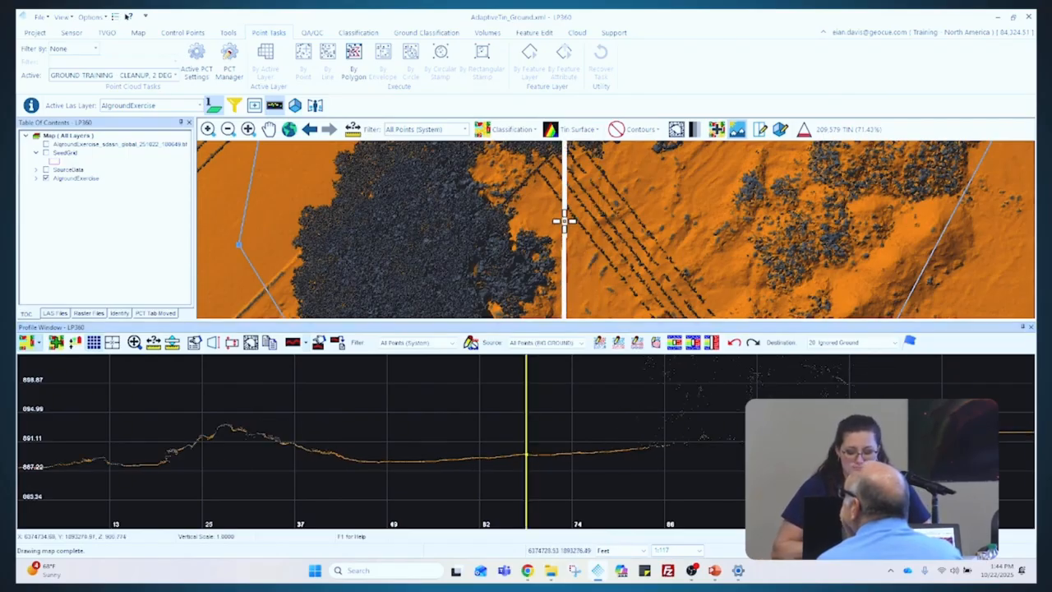
{"action": "left_click", "coordinate": [552, 225]}
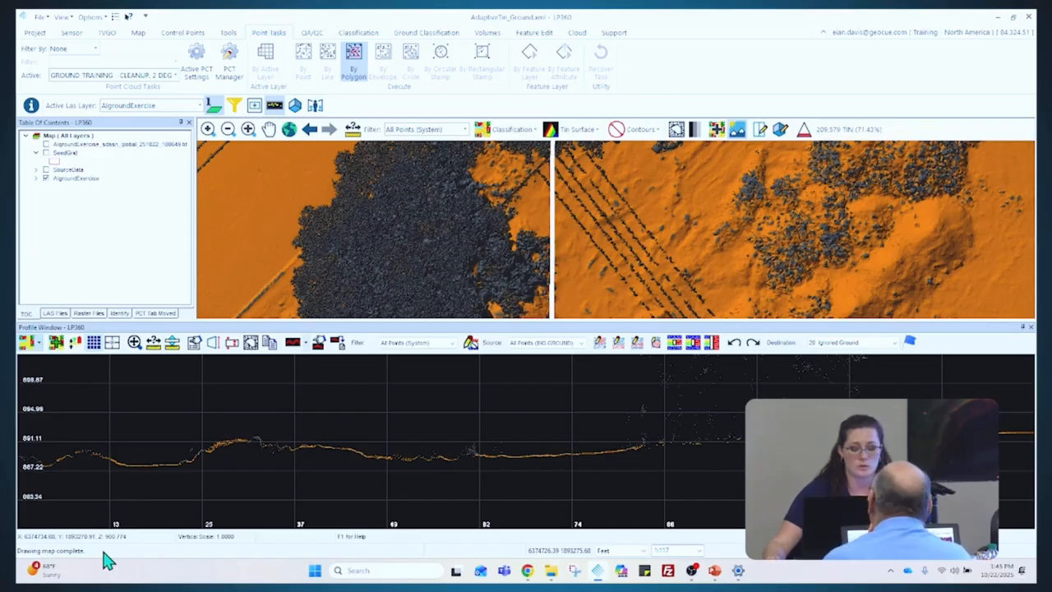
{"action": "left_click", "coordinate": [1031, 328]}
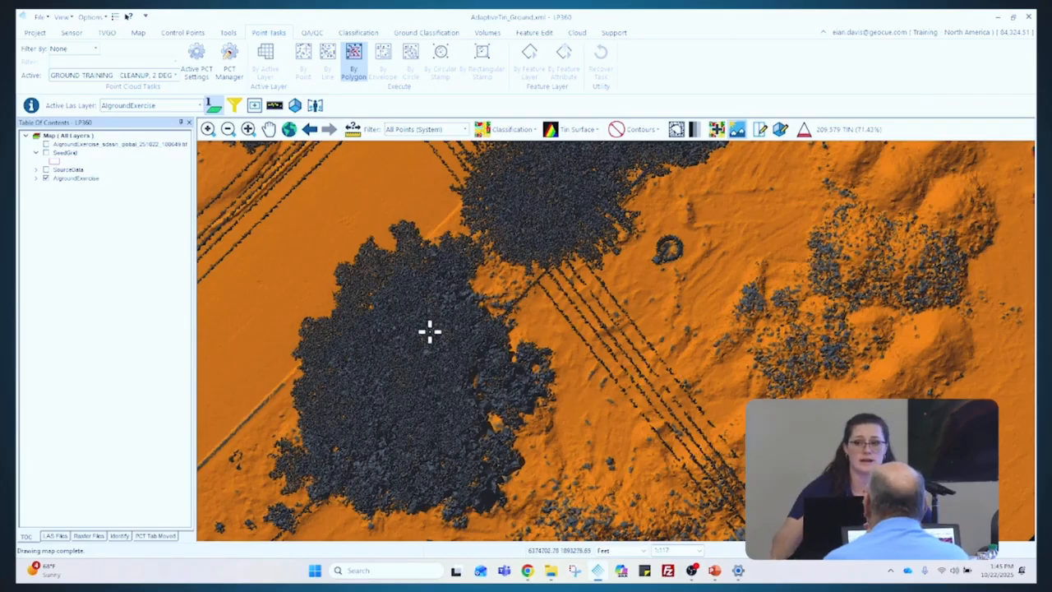
Draw a seven-vertex polygon around the elongated tree cluster northeast of the large one and run the ground cleanup task inside it
{"action": "scroll", "coordinate": [452, 339], "scroll_direction": "down", "scroll_amount": 2}
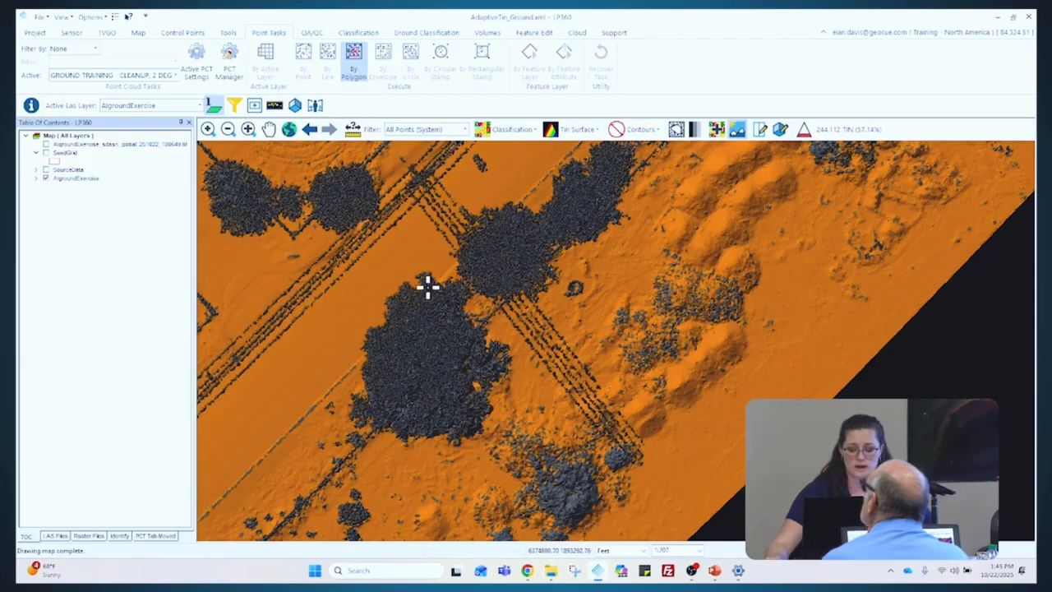
{"action": "scroll", "coordinate": [427, 308], "scroll_direction": "down", "scroll_amount": 1}
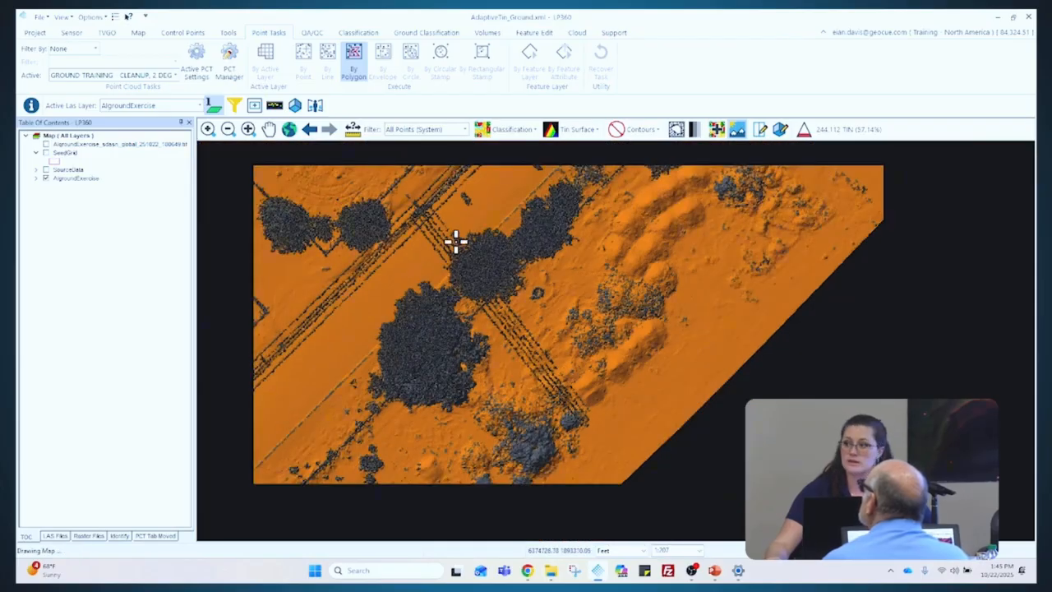
{"action": "scroll", "coordinate": [460, 240], "scroll_direction": "up", "scroll_amount": 1}
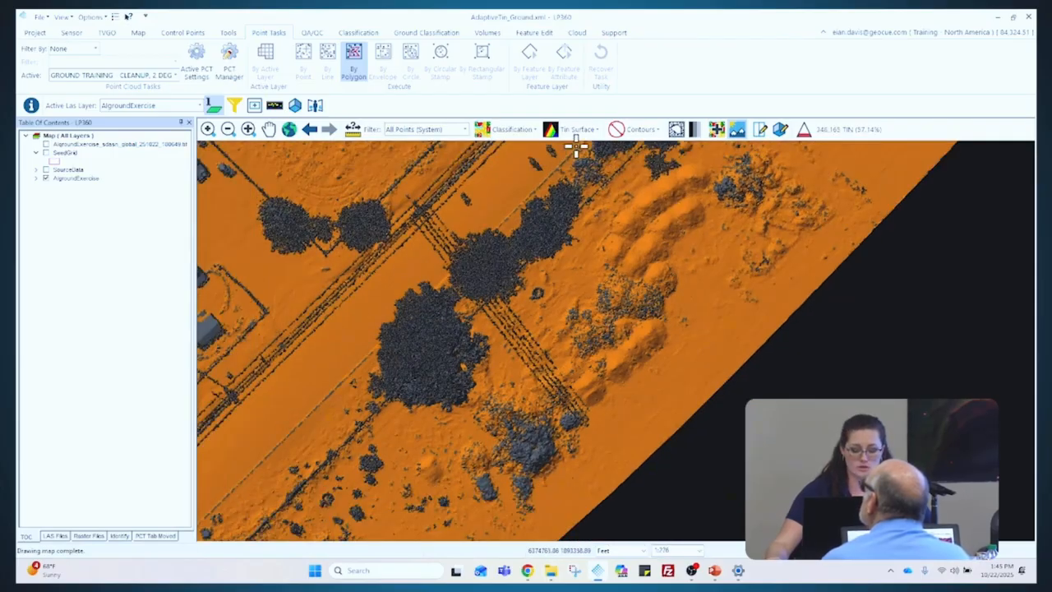
{"action": "scroll", "coordinate": [556, 151], "scroll_direction": "up", "scroll_amount": 1}
{"action": "scroll", "coordinate": [558, 151], "scroll_direction": "up", "scroll_amount": 2}
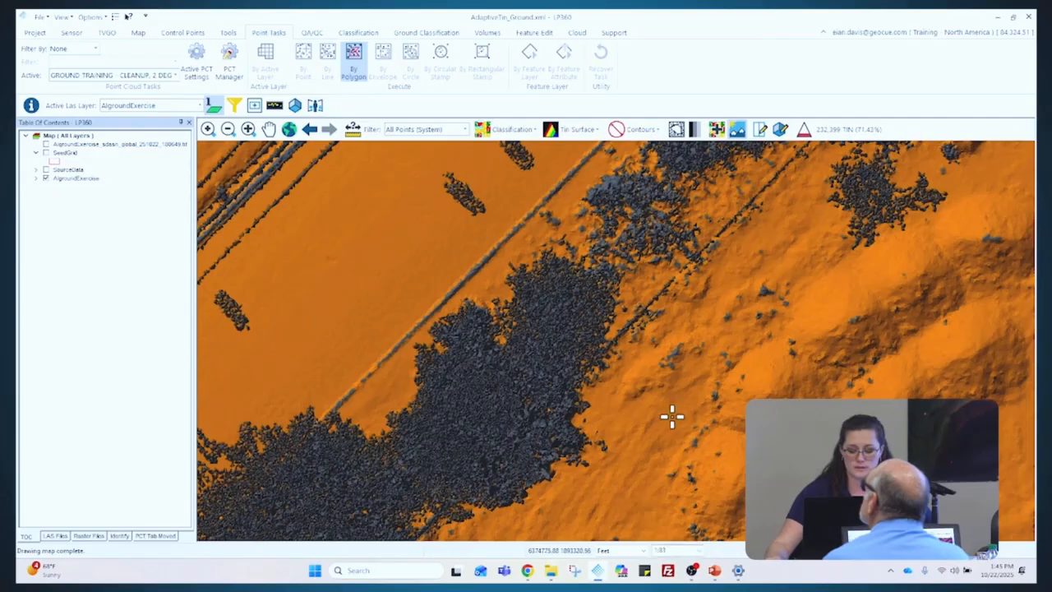
{"action": "scroll", "coordinate": [742, 260], "scroll_direction": "down", "scroll_amount": 1}
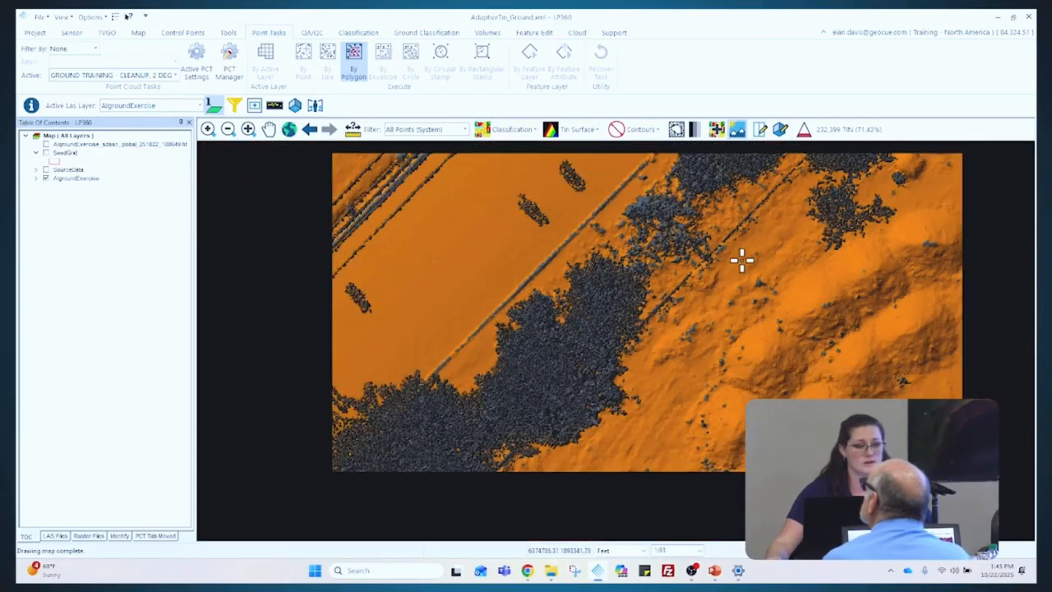
{"action": "left_click", "coordinate": [624, 166]}
{"action": "left_click", "coordinate": [772, 257]}
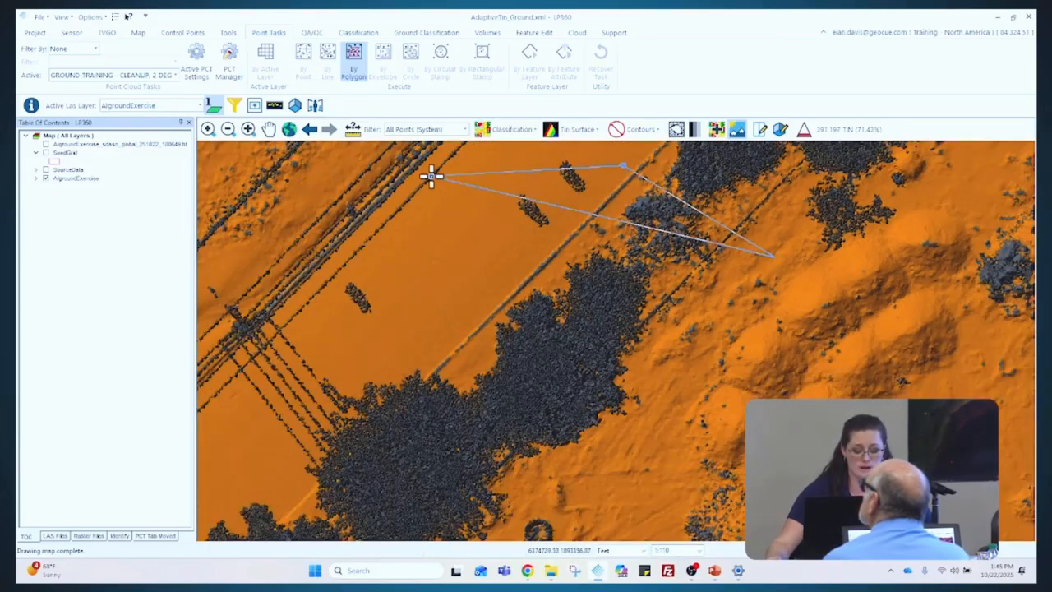
{"action": "left_click", "coordinate": [421, 171]}
{"action": "left_click", "coordinate": [309, 267]}
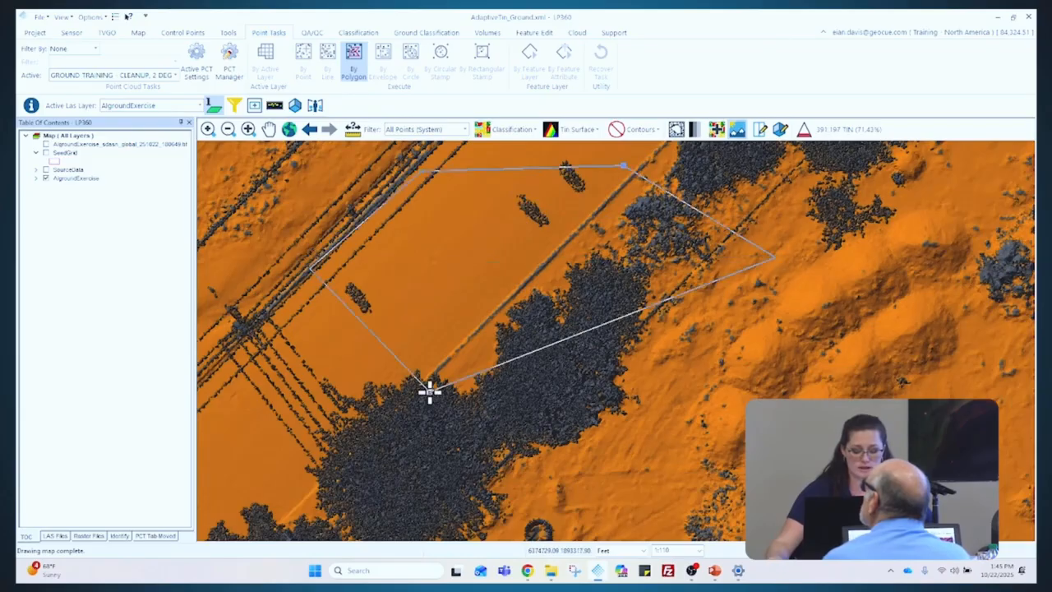
{"action": "left_click", "coordinate": [456, 376]}
{"action": "left_click", "coordinate": [632, 427]}
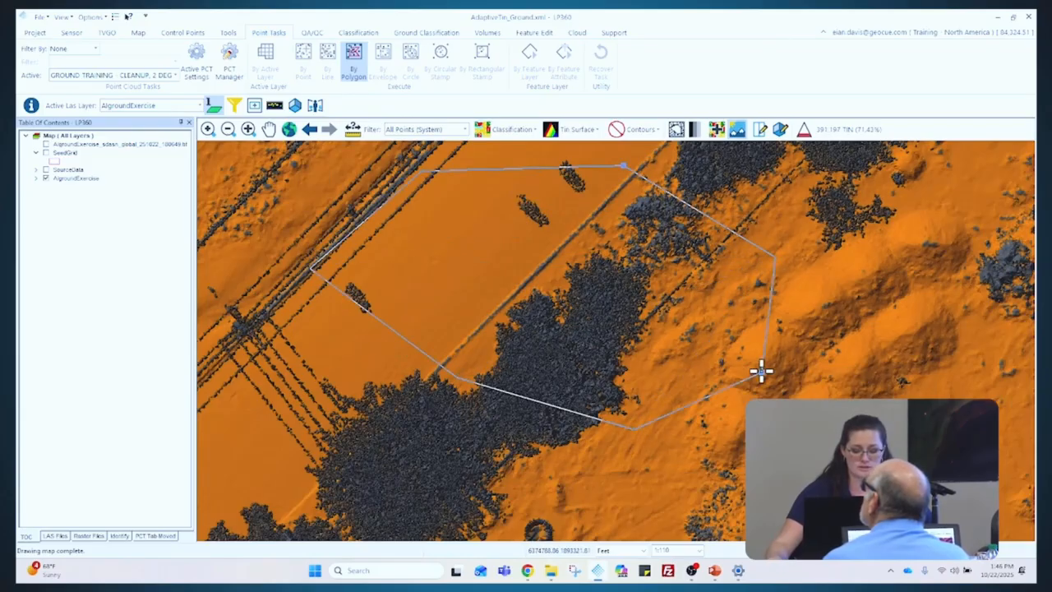
{"action": "left_click", "coordinate": [754, 355]}
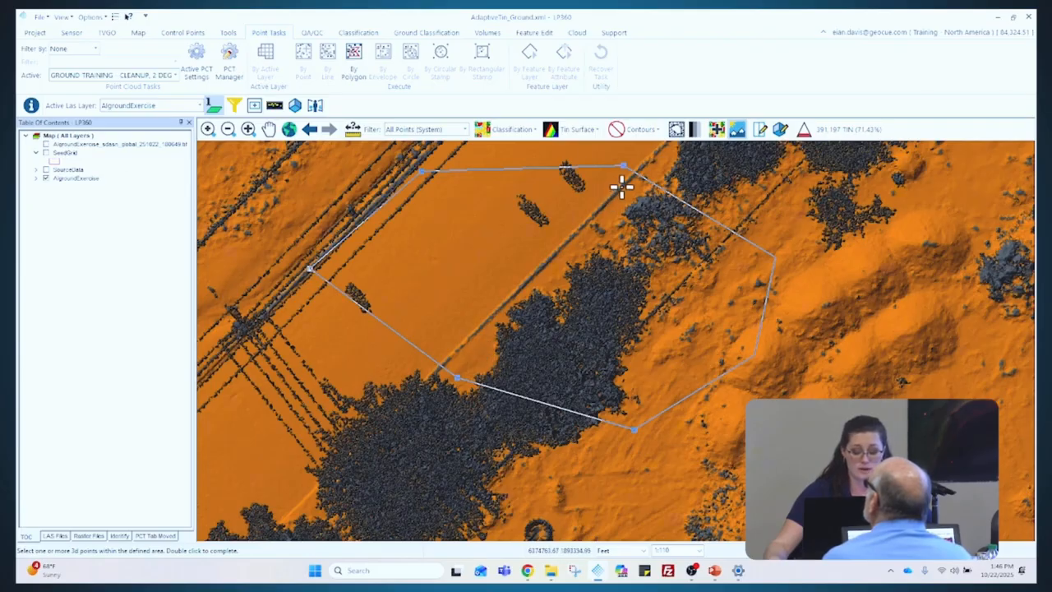
{"action": "double_click", "coordinate": [566, 238]}
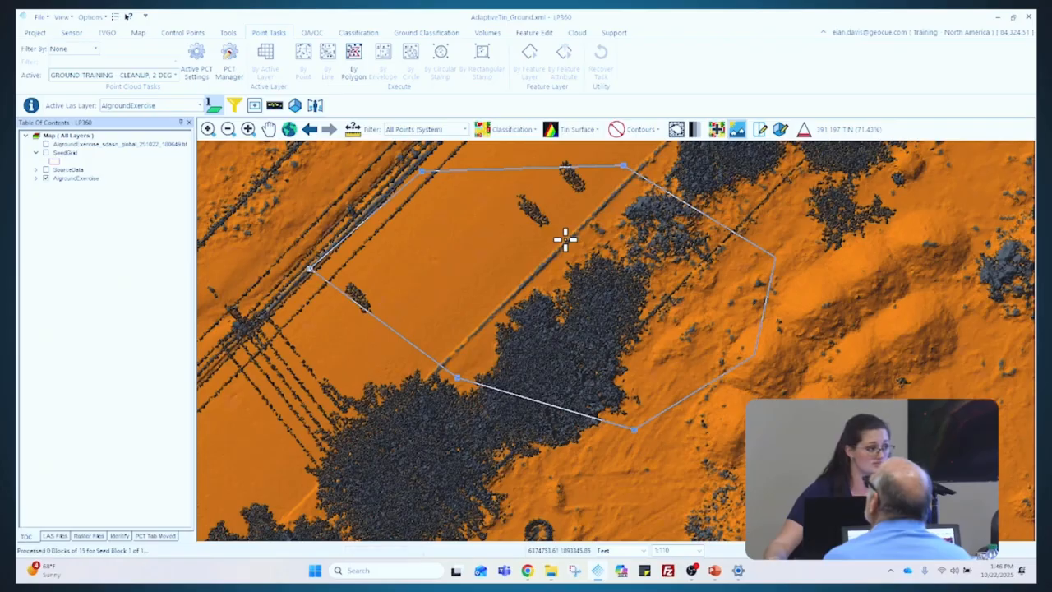
{"action": "left_click", "coordinate": [595, 271]}
{"action": "left_click", "coordinate": [497, 266]}
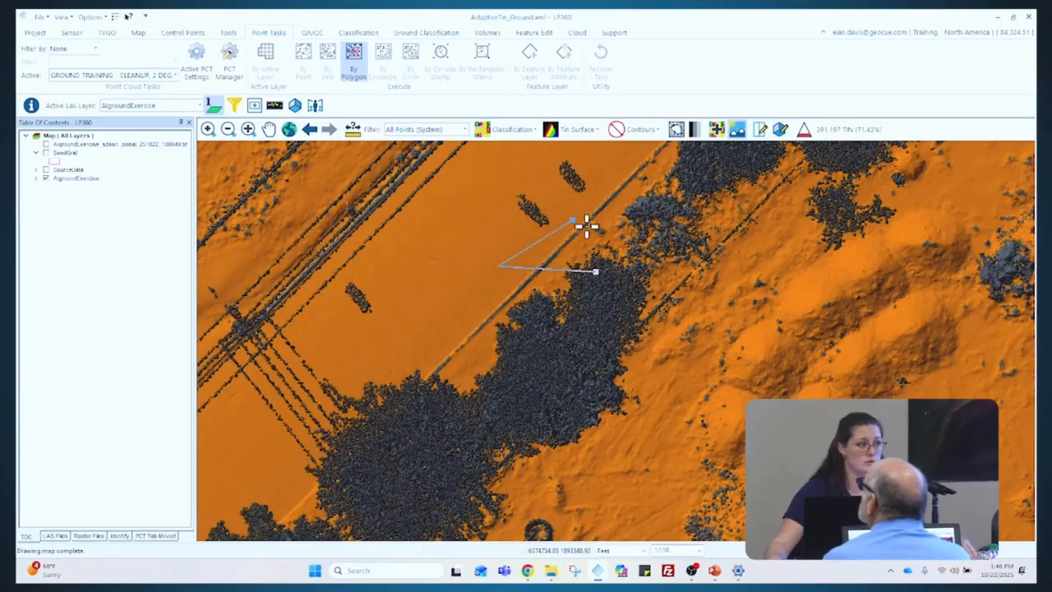
{"action": "left_click", "coordinate": [268, 132]}
{"action": "left_click_drag", "start_coordinate": [453, 318], "coordinate": [434, 288]}
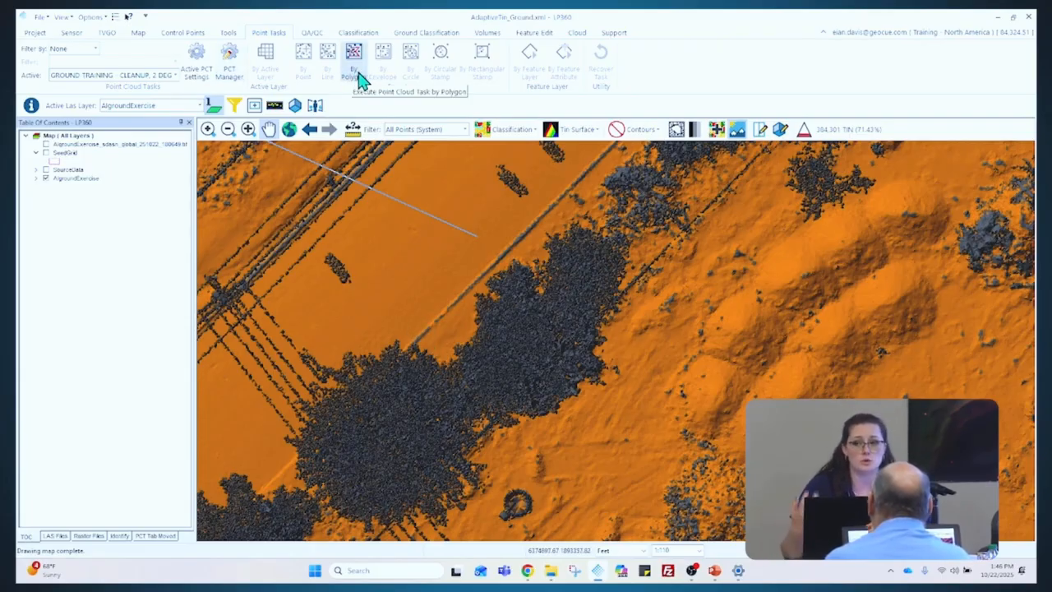
Review the angular threshold and maximum distance in the active ground cleanup task's settings, leaving them unchanged
{"action": "left_click", "coordinate": [199, 68]}
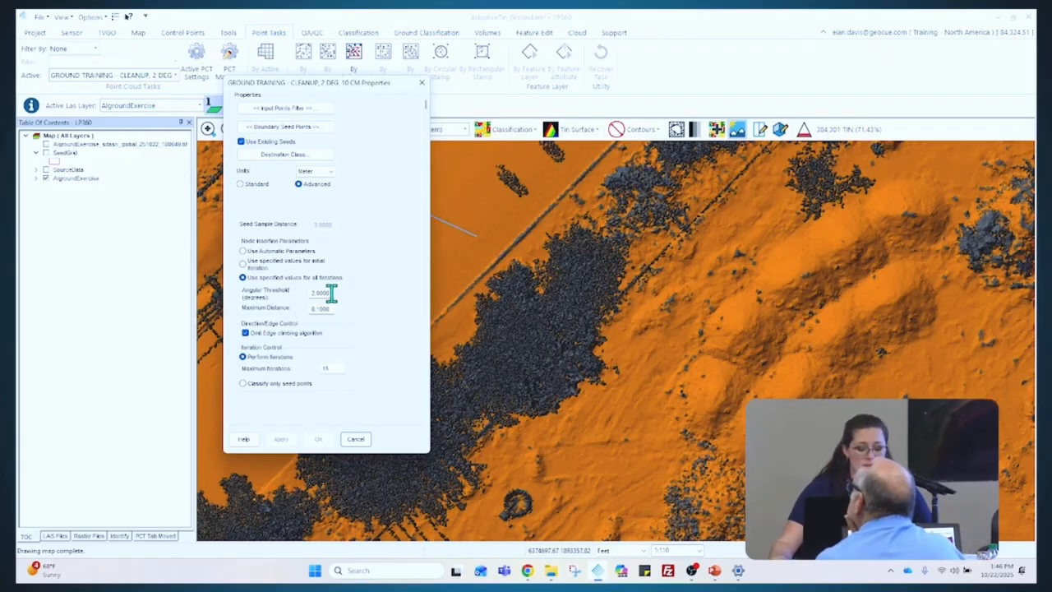
{"action": "left_click_drag", "start_coordinate": [329, 293], "coordinate": [296, 309]}
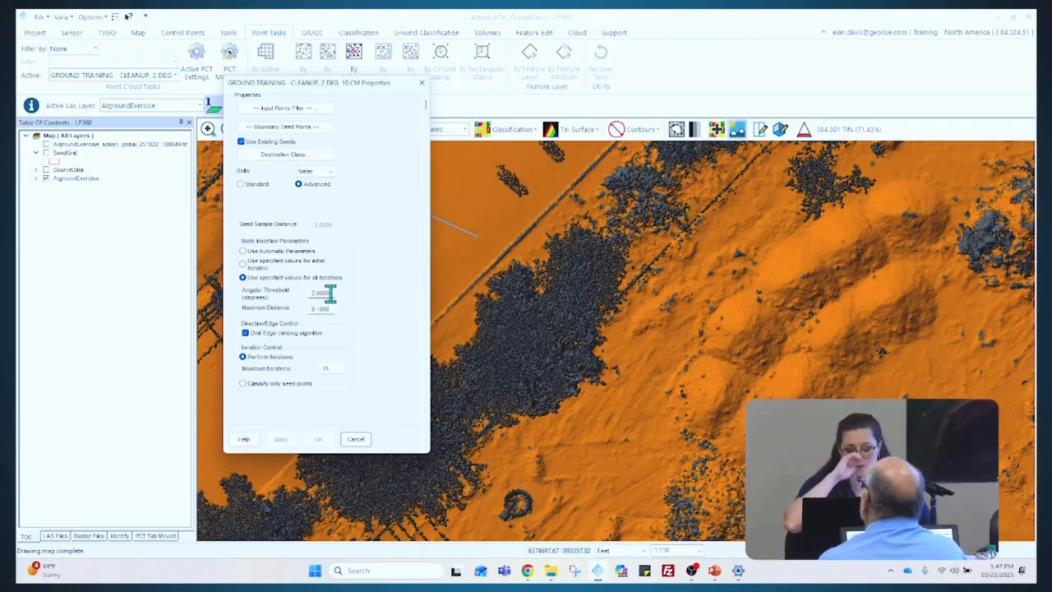
{"action": "left_click_drag", "start_coordinate": [331, 294], "coordinate": [307, 311]}
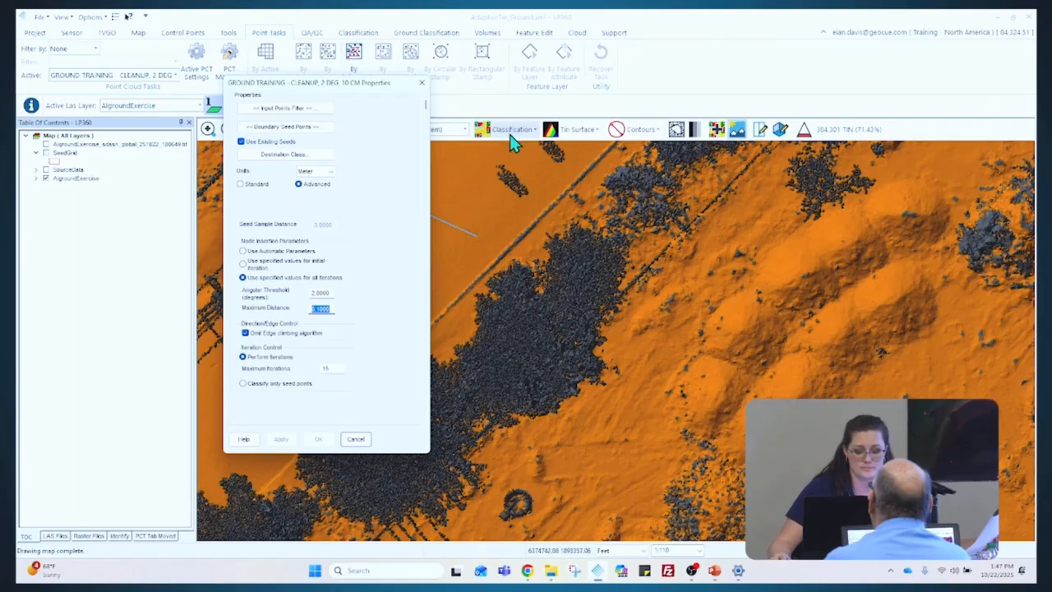
{"action": "left_click", "coordinate": [421, 83]}
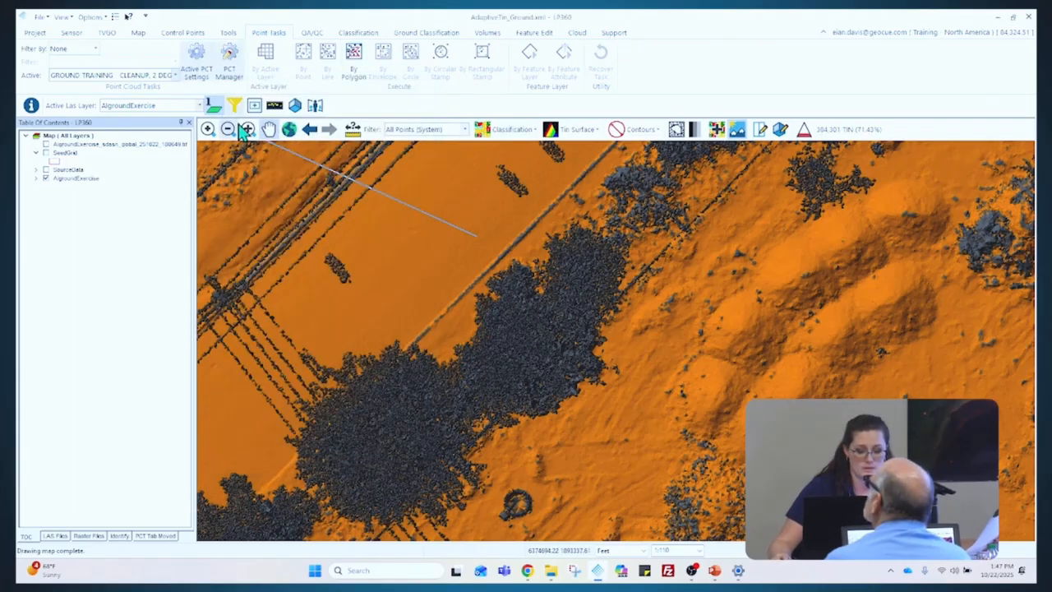
Start adding a new point cloud task of the type Statistical Noise Point Filter
{"action": "left_click", "coordinate": [234, 67]}
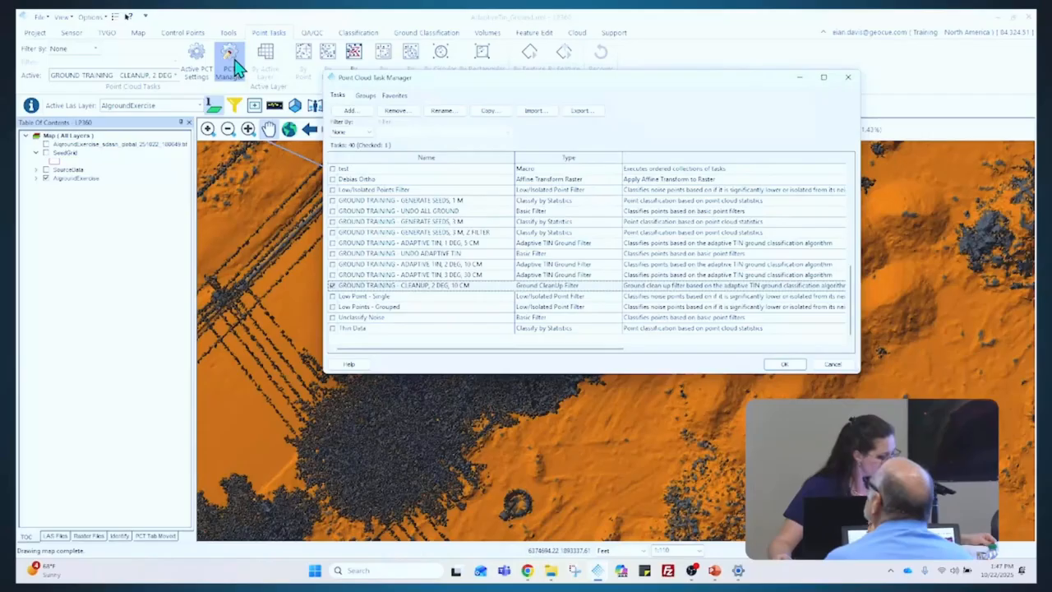
{"action": "left_click", "coordinate": [367, 114]}
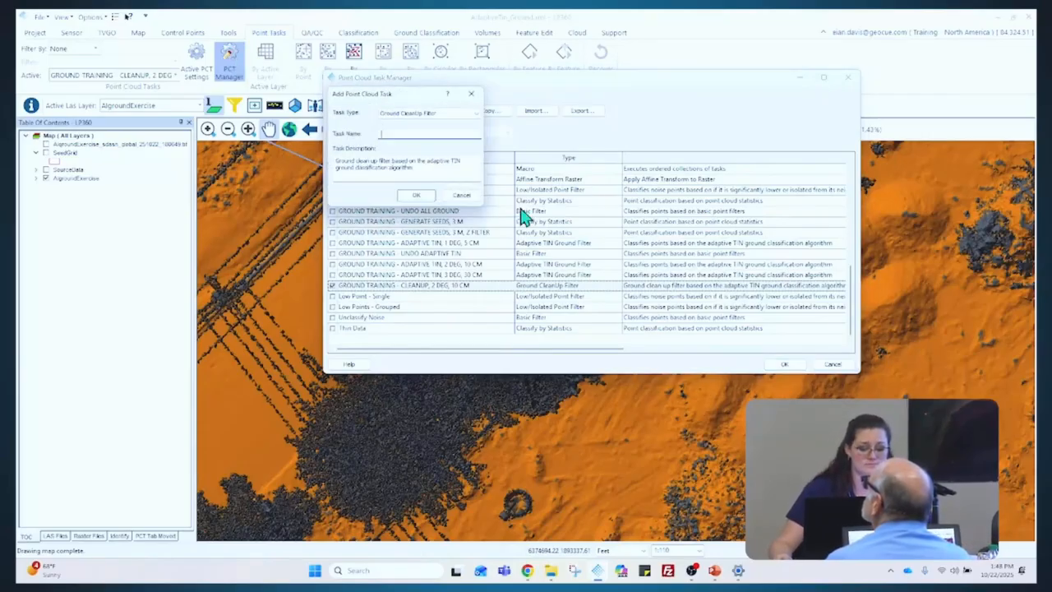
{"action": "left_click", "coordinate": [475, 114]}
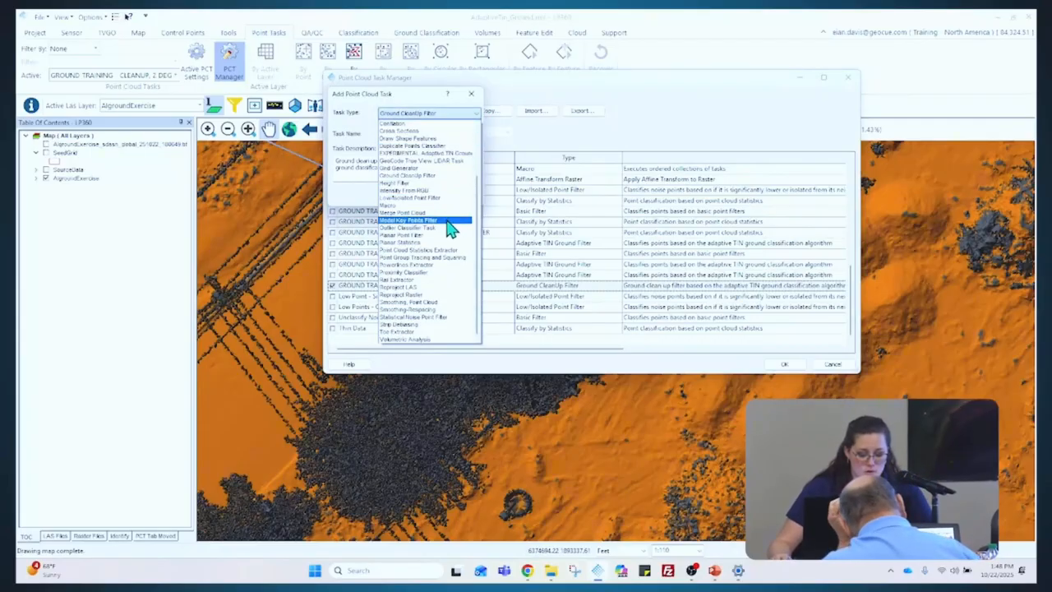
{"action": "left_click", "coordinate": [441, 320]}
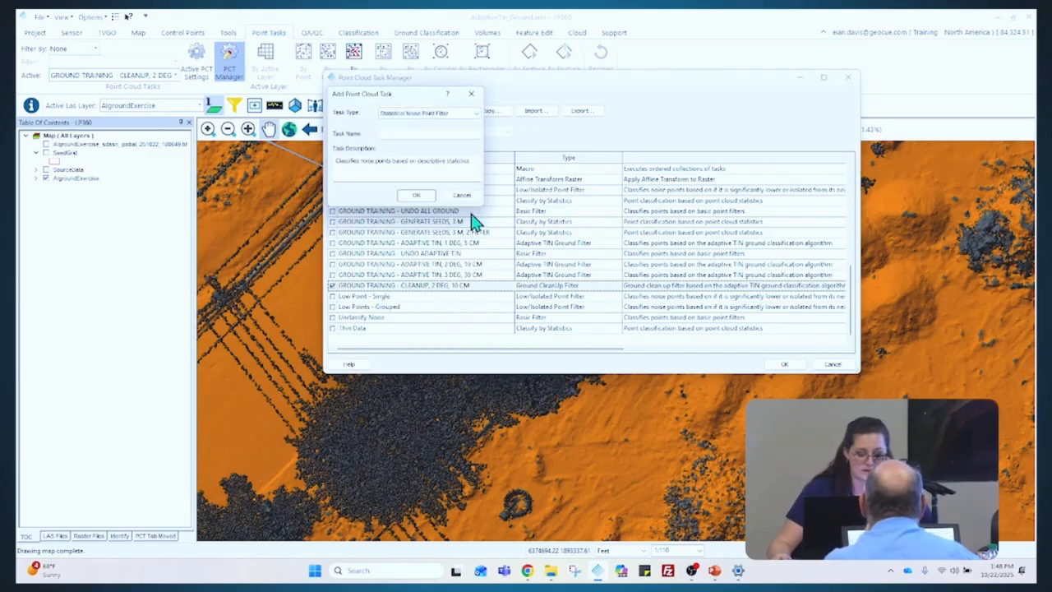
{"action": "left_click", "coordinate": [436, 118]}
{"action": "key", "text": "ctrl"}
{"action": "key", "text": "ctrl"}
{"action": "key", "text": "ctrl"}
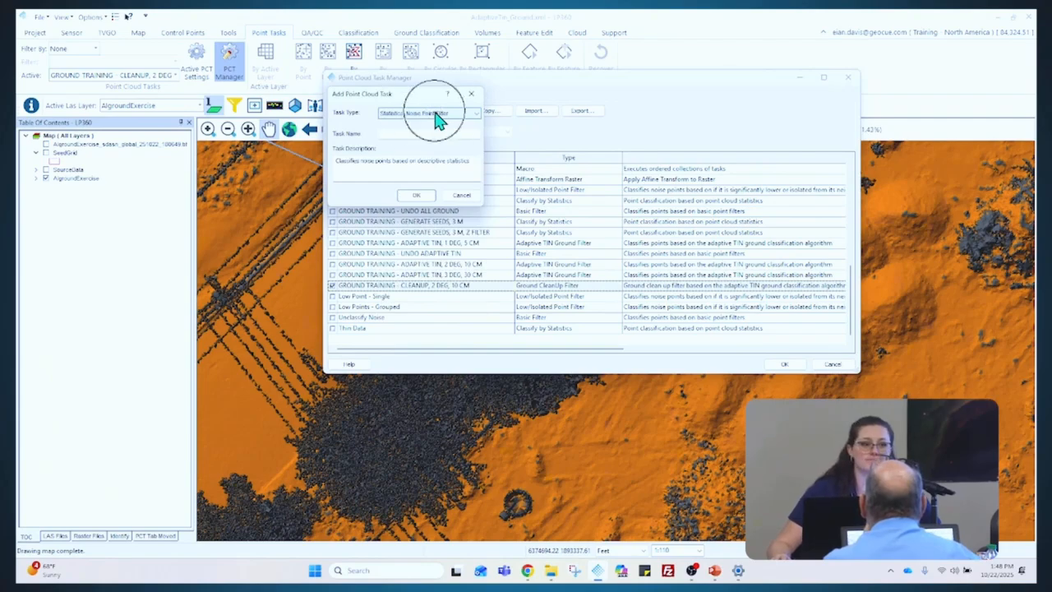
Name the new statistical noise task "Ground Noise - Exercise", create it, and make it the active point cloud task
{"action": "left_click", "coordinate": [447, 133]}
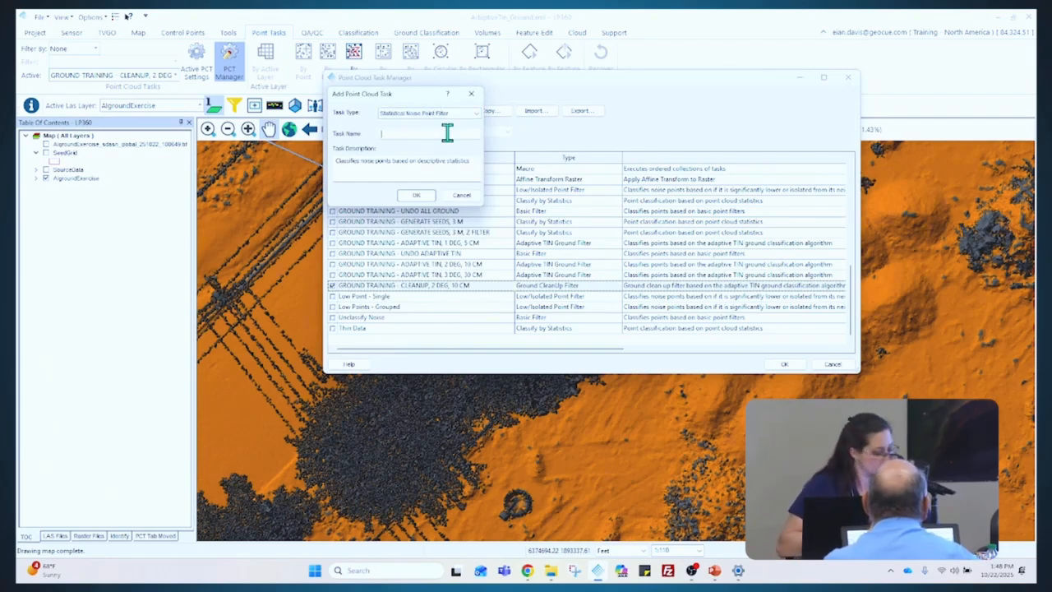
{"action": "type", "text": "C"}
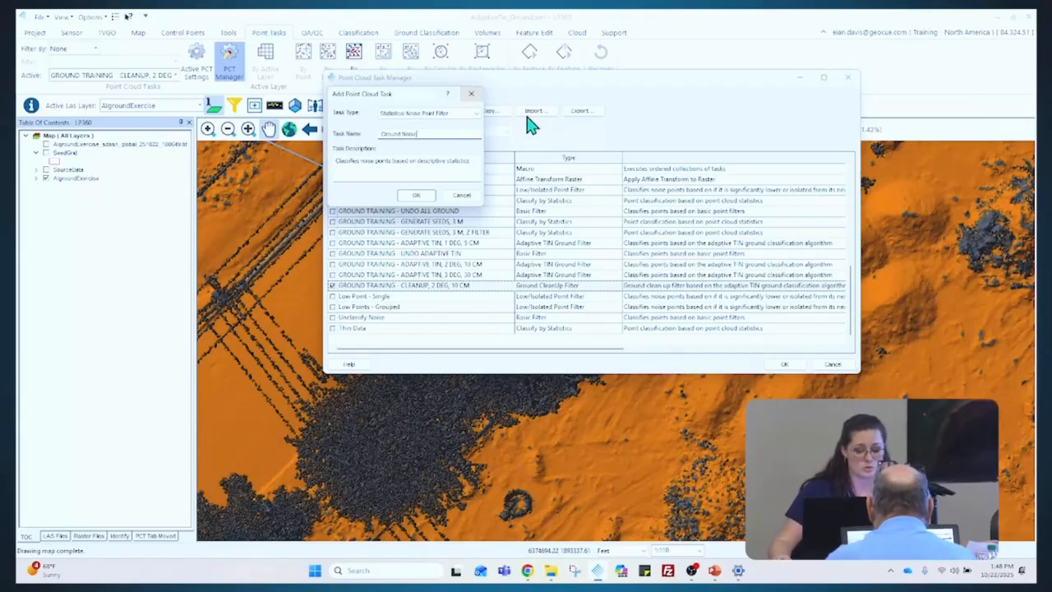
{"action": "left_click", "coordinate": [418, 199]}
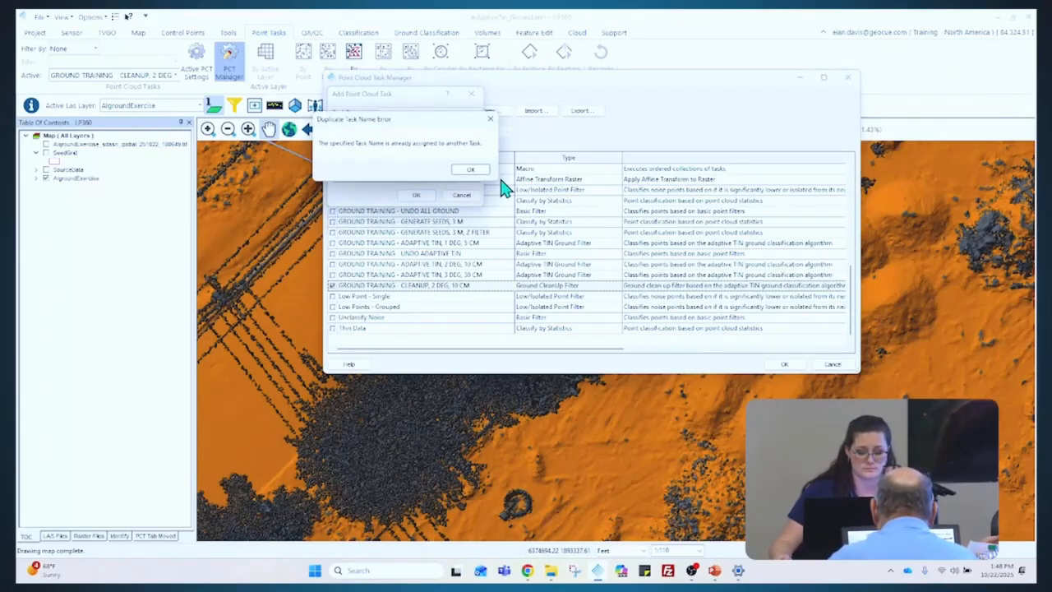
{"action": "left_click", "coordinate": [470, 171]}
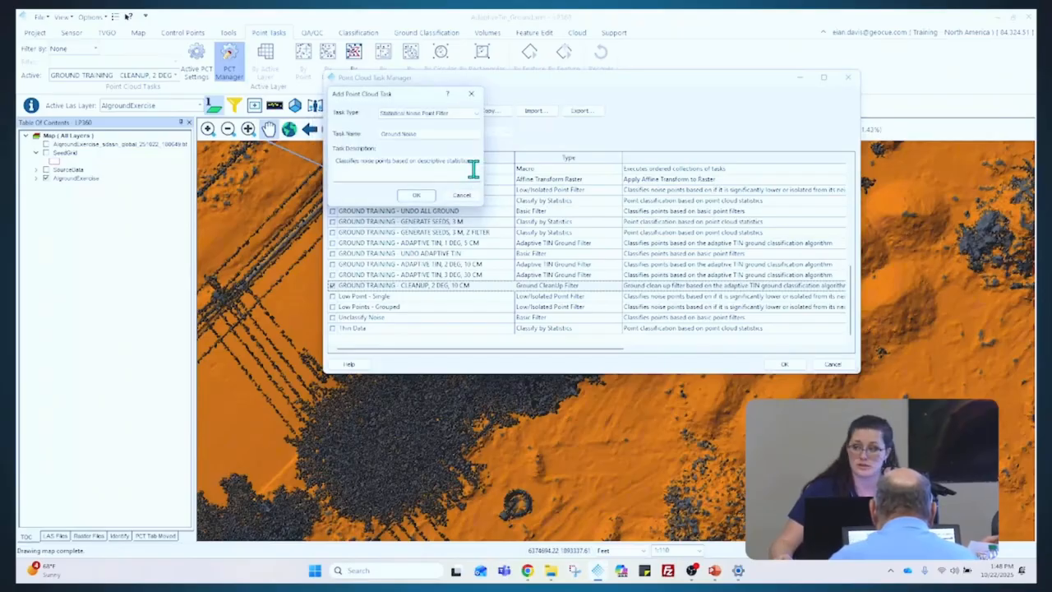
{"action": "left_click", "coordinate": [458, 131]}
{"action": "type", "text": "-"}
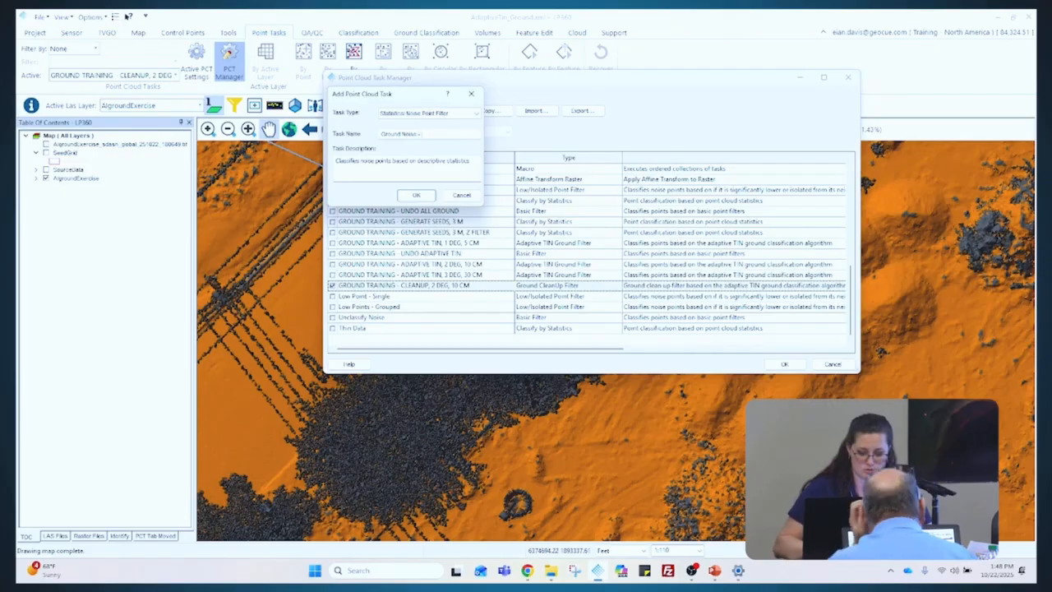
{"action": "type", "text": " Exercis"}
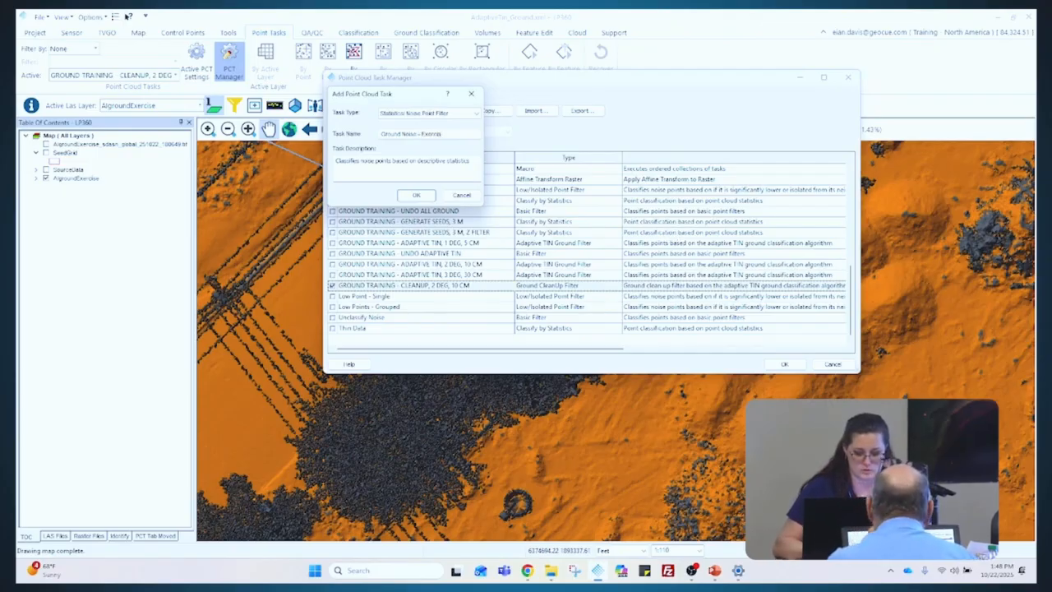
{"action": "type", "text": "e"}
{"action": "key", "text": "Return"}
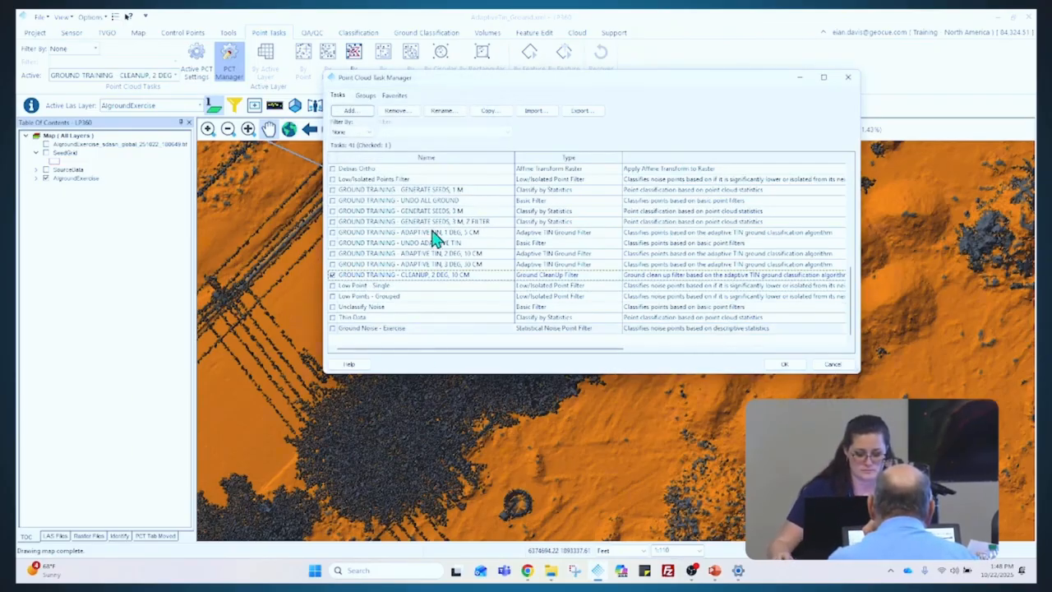
{"action": "left_click", "coordinate": [355, 328]}
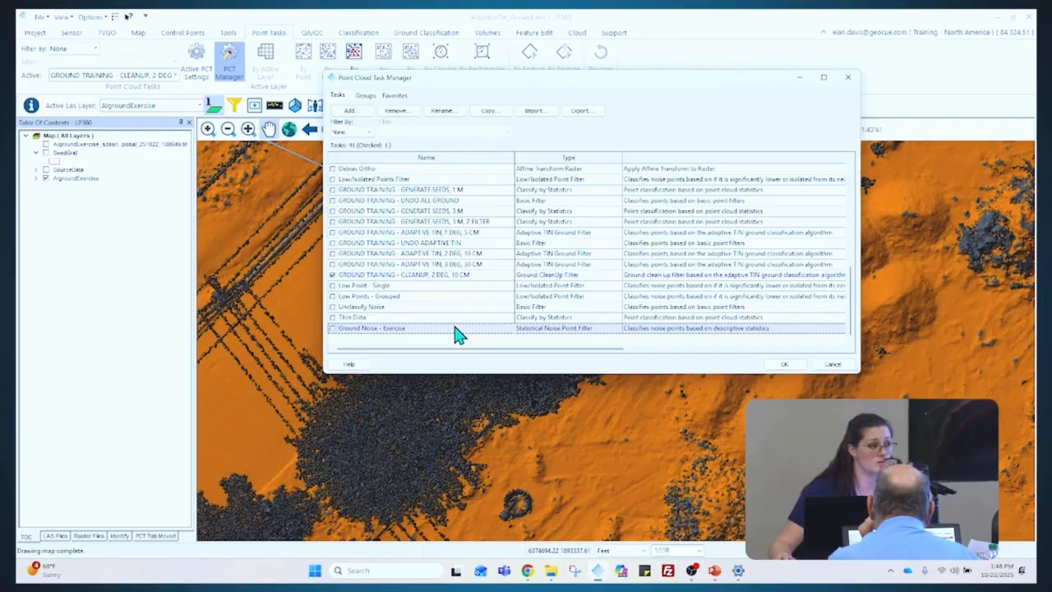
{"action": "left_click", "coordinate": [802, 364]}
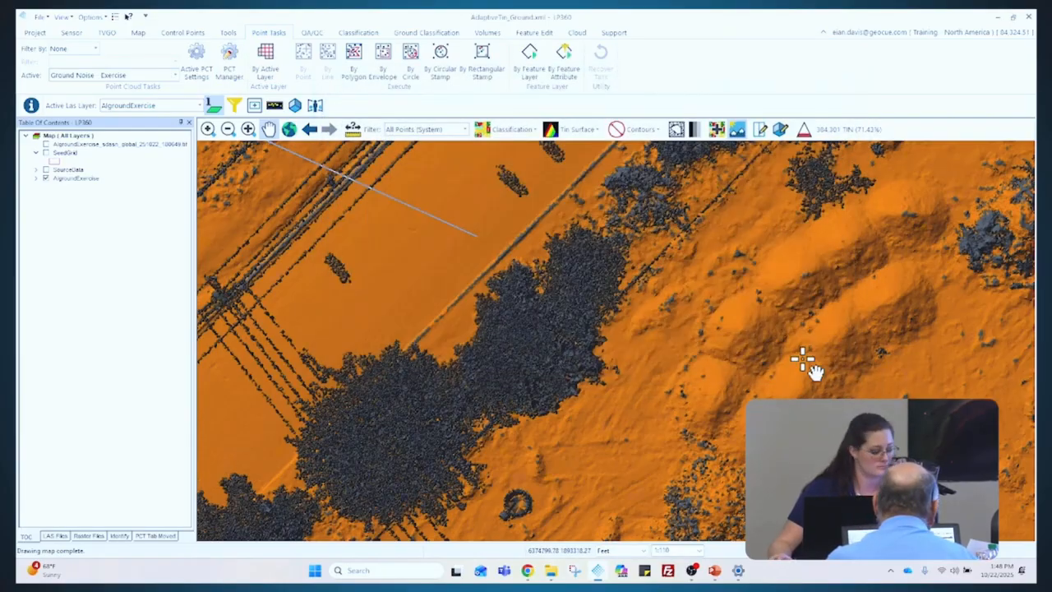
Restrict the Ground Noise - Exercise task's input points filter to only the Ground and Ignored Ground classes
{"action": "left_click", "coordinate": [205, 70]}
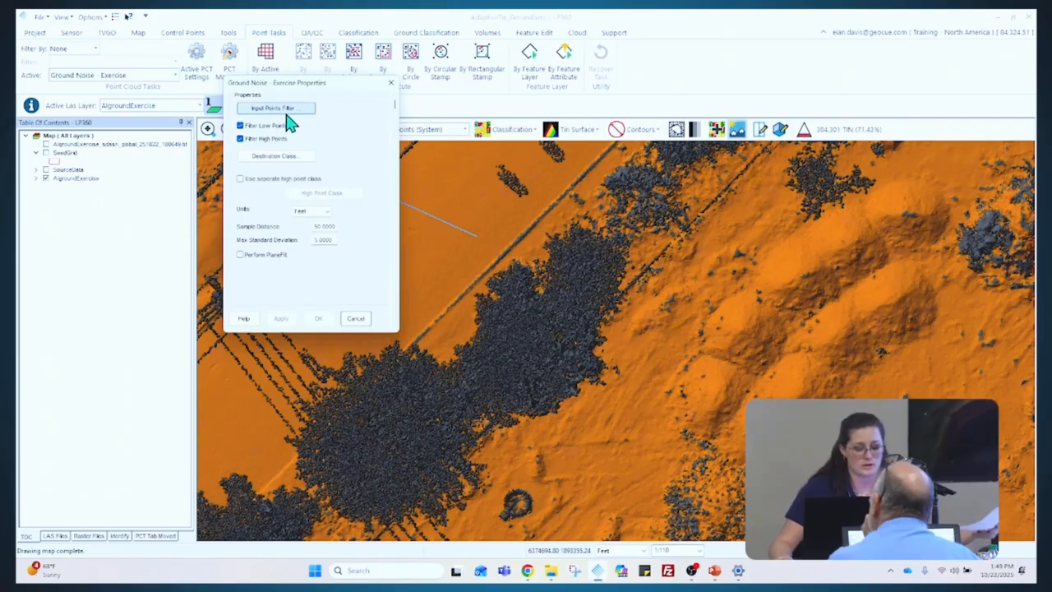
{"action": "left_click", "coordinate": [286, 112]}
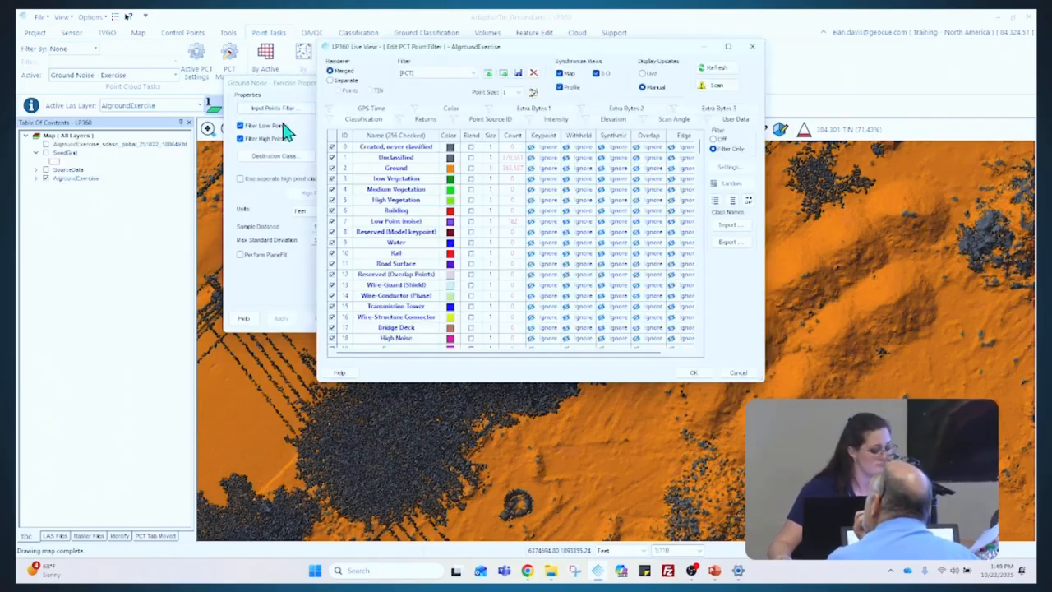
{"action": "left_click", "coordinate": [732, 202]}
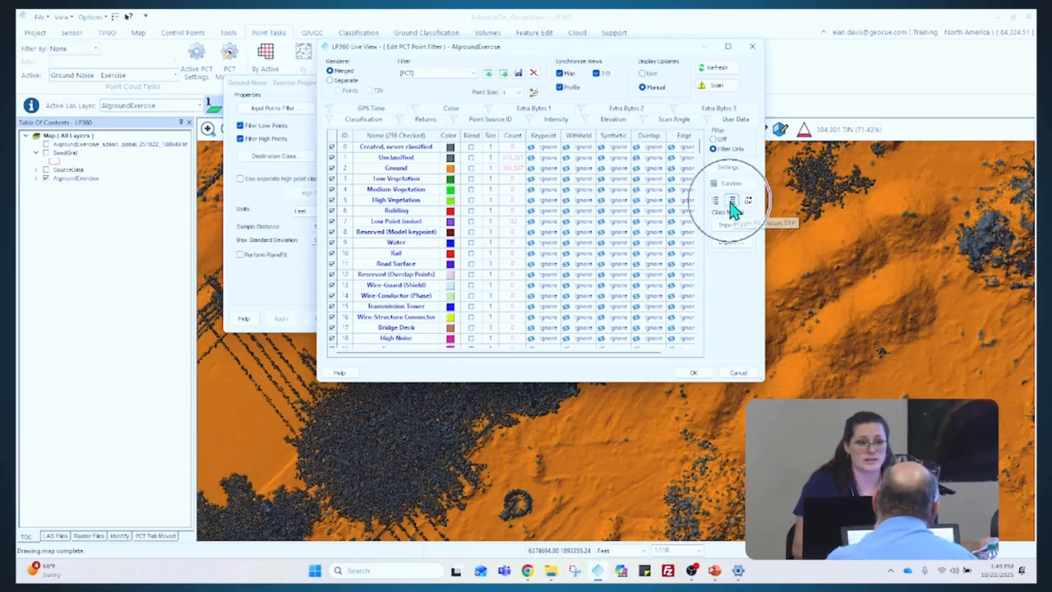
{"action": "key", "text": "ctrl"}
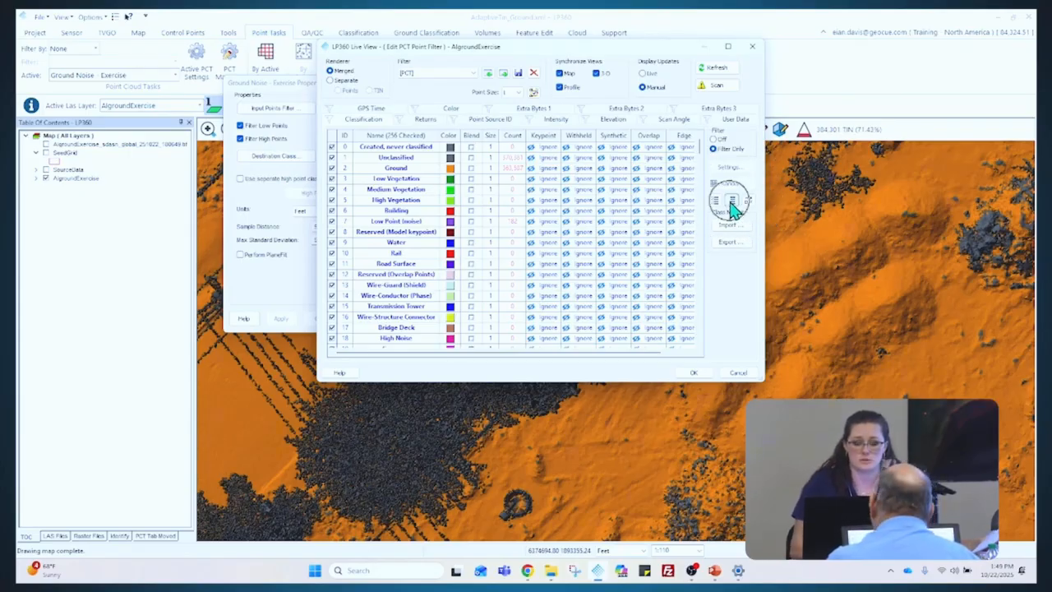
{"action": "left_click", "coordinate": [732, 202]}
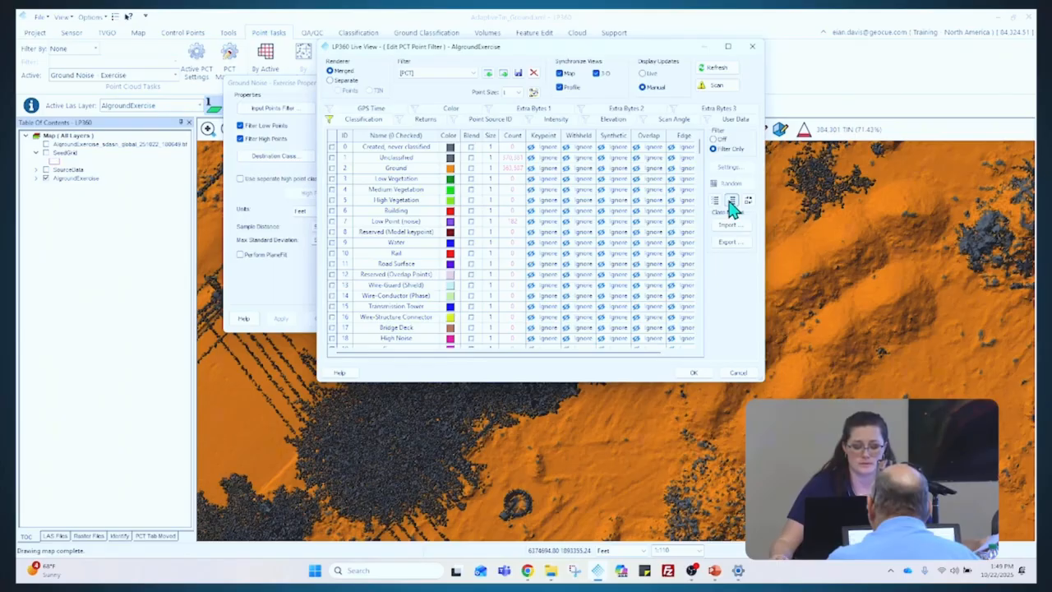
{"action": "left_click", "coordinate": [331, 168]}
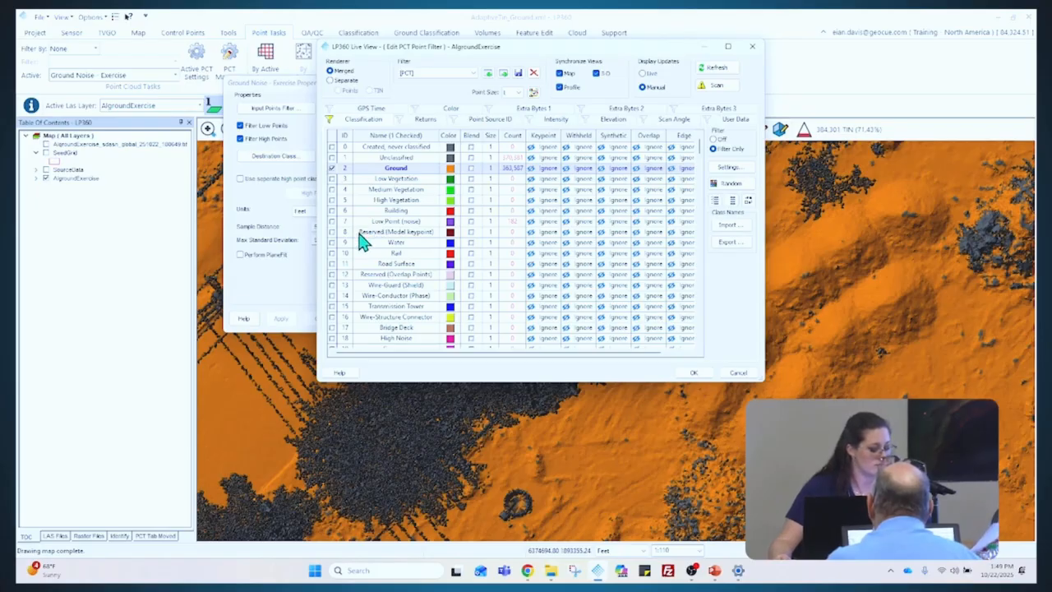
{"action": "scroll", "coordinate": [343, 338], "scroll_direction": "down", "scroll_amount": 1}
{"action": "left_click", "coordinate": [337, 328]}
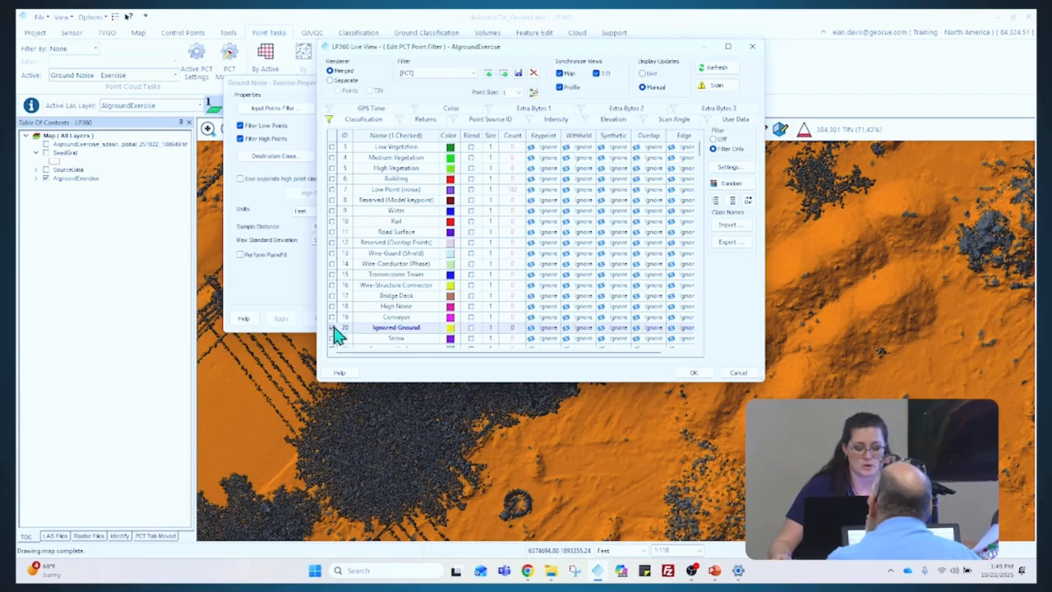
{"action": "scroll", "coordinate": [418, 243], "scroll_direction": "up", "scroll_amount": 1}
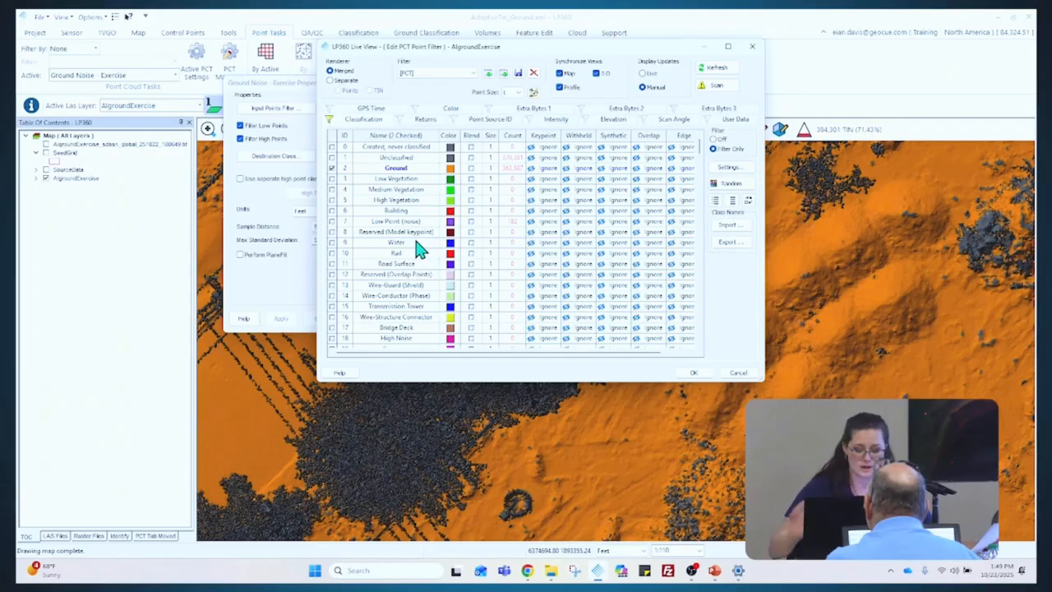
{"action": "scroll", "coordinate": [420, 245], "scroll_direction": "down", "scroll_amount": 1}
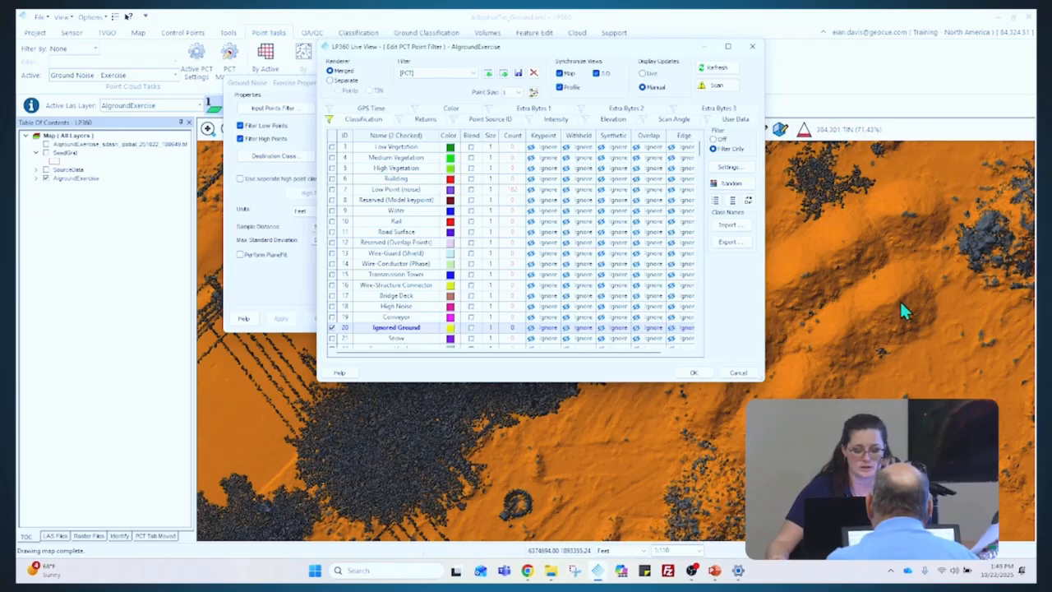
{"action": "left_click", "coordinate": [695, 374]}
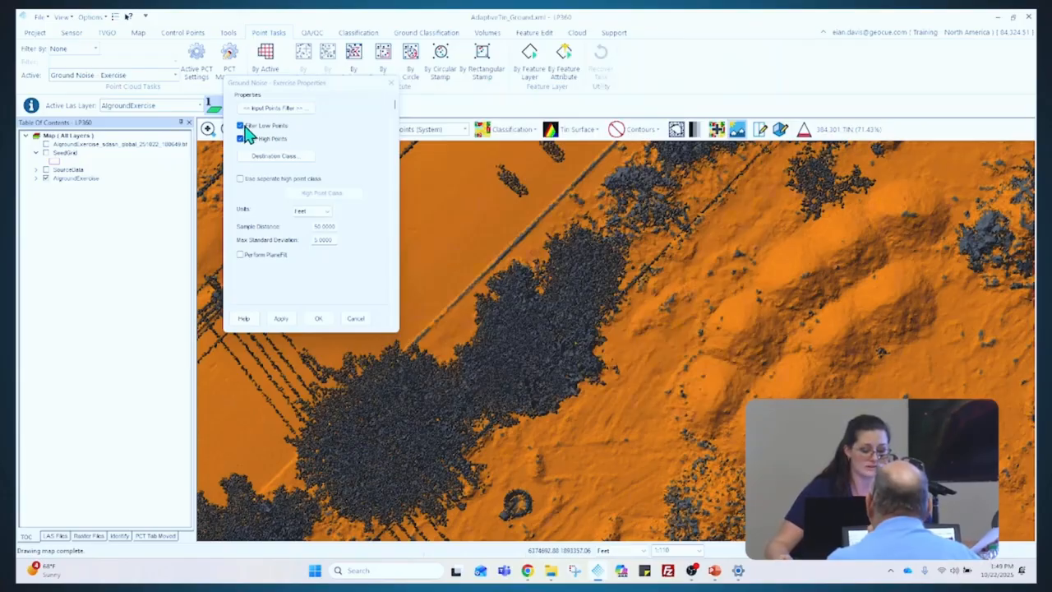
Keep class 7 Low Point (noise) as the task's destination and enable a separate high point class set to 18 High Noise
{"action": "left_click", "coordinate": [280, 164]}
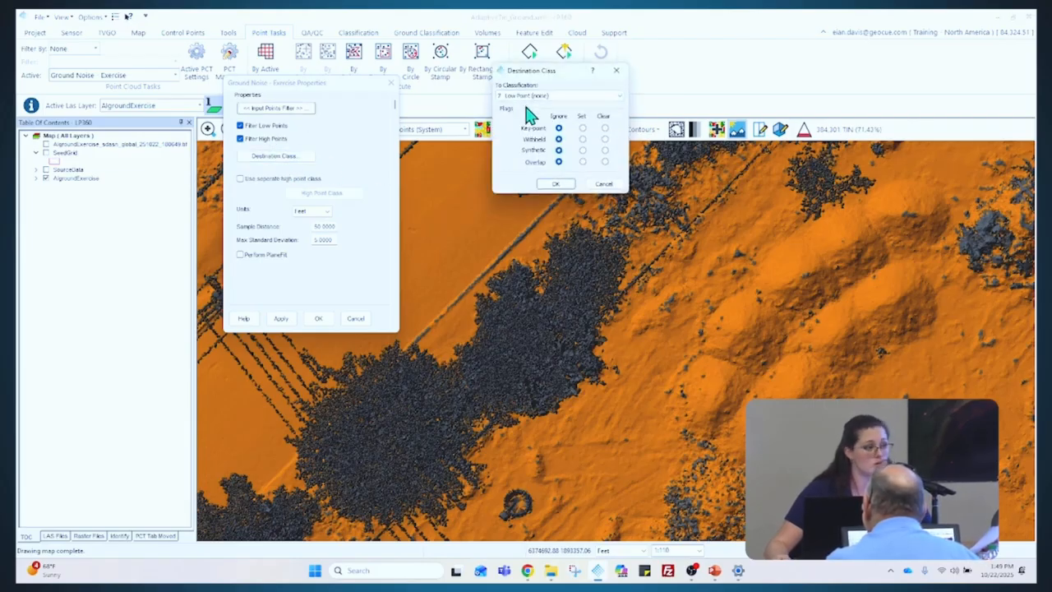
{"action": "left_click", "coordinate": [563, 184]}
{"action": "left_click", "coordinate": [241, 180]}
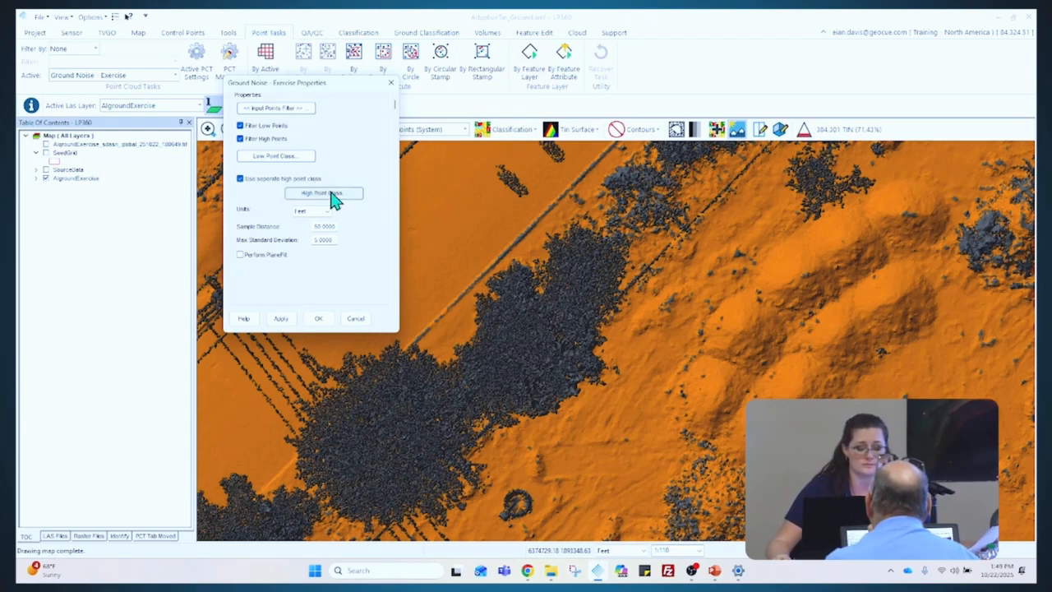
{"action": "left_click", "coordinate": [332, 196]}
{"action": "left_click", "coordinate": [530, 98]}
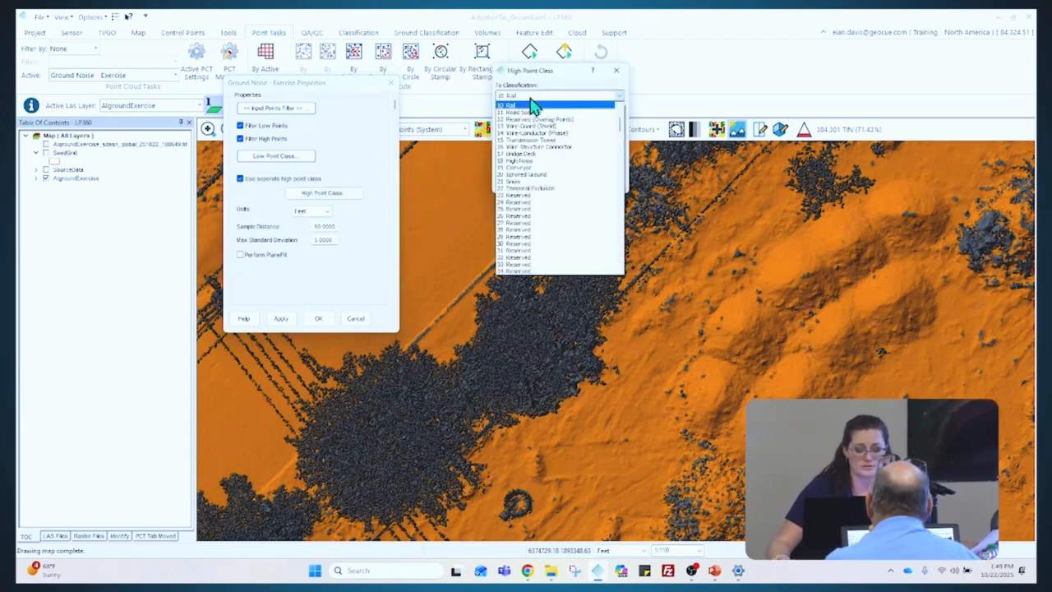
{"action": "left_click", "coordinate": [518, 160]}
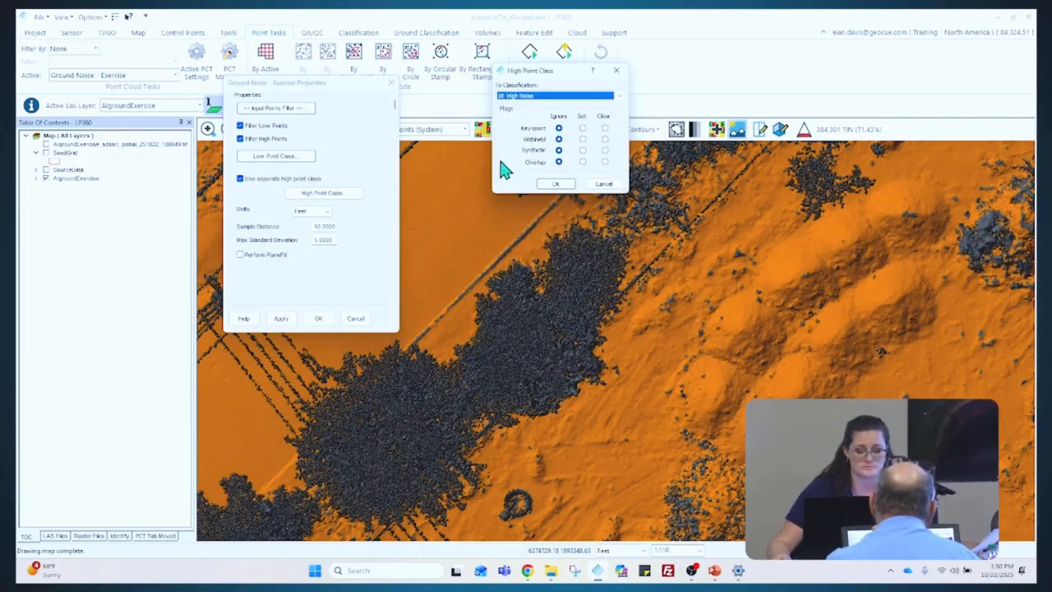
{"action": "left_click", "coordinate": [554, 183]}
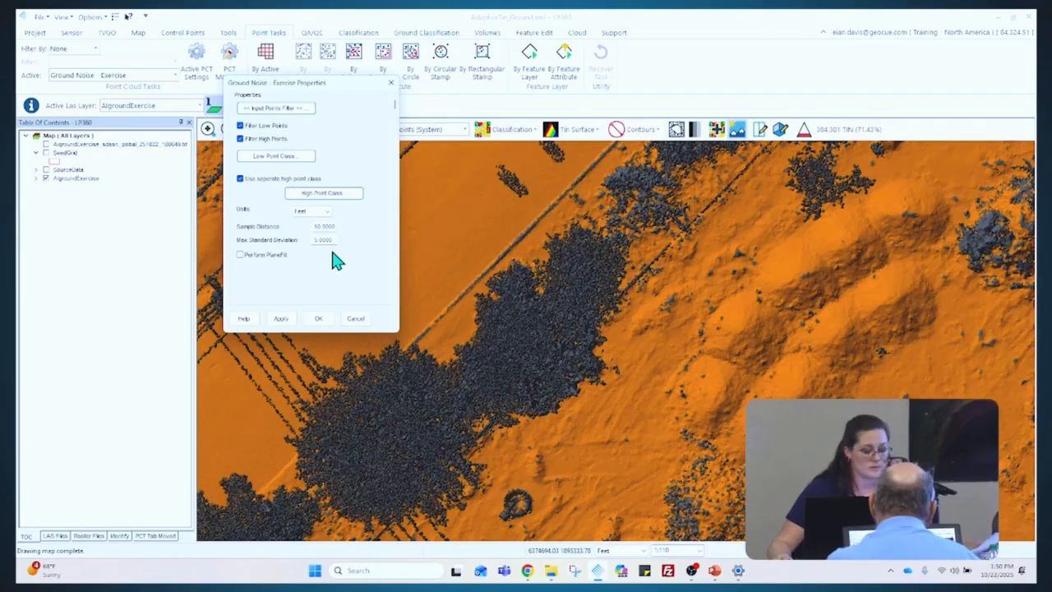
Set the noise task's sample distance to 15 feet and its max standard deviation to 3, and accept the properties
{"action": "left_click_drag", "start_coordinate": [334, 226], "coordinate": [314, 227]}
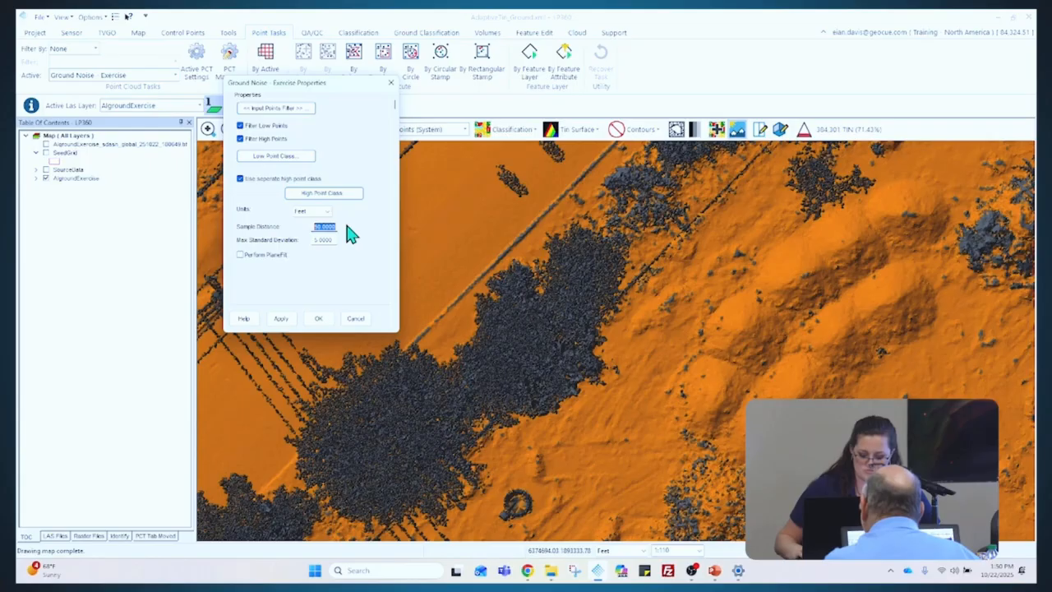
{"action": "type", "text": "15"}
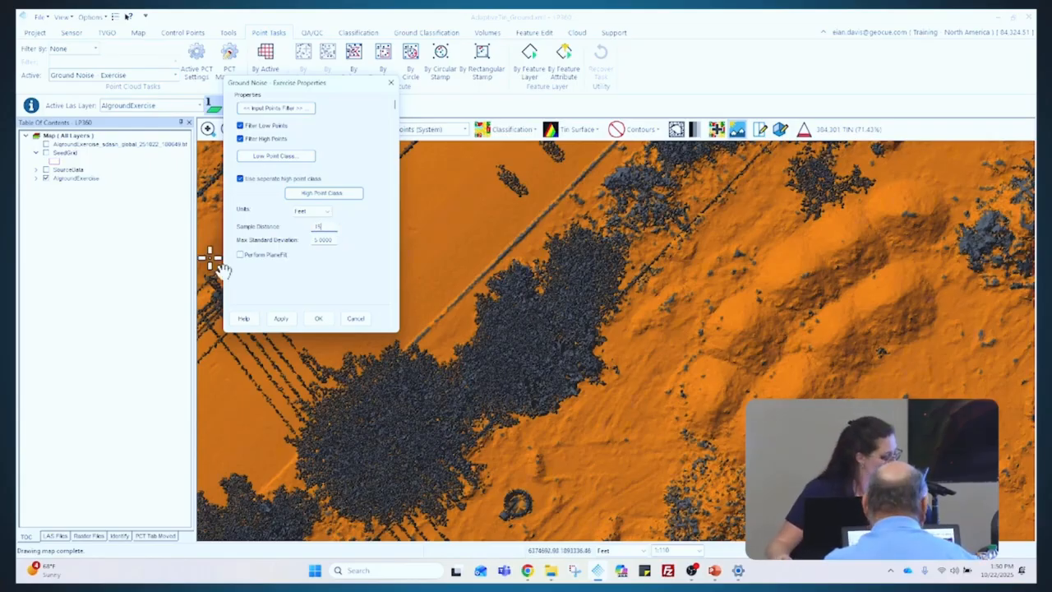
{"action": "left_click_drag", "start_coordinate": [333, 239], "coordinate": [313, 240]}
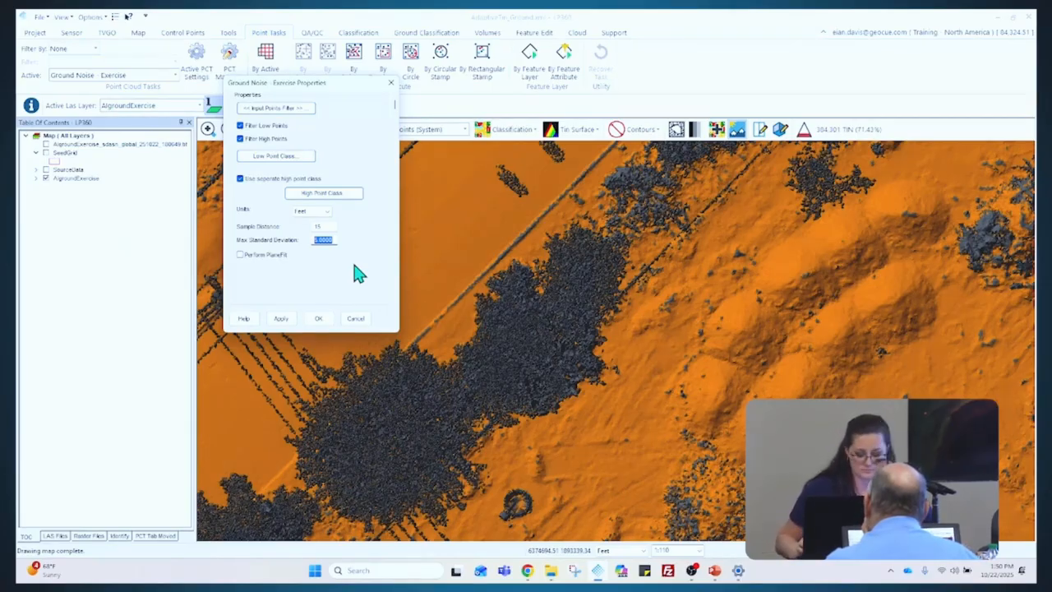
{"action": "type", "text": "3"}
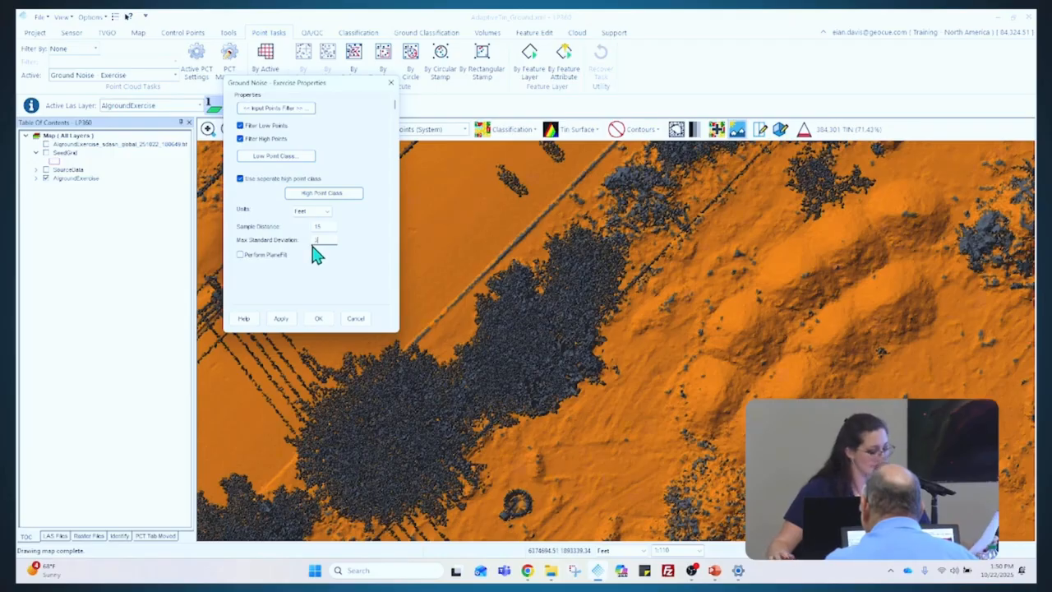
{"action": "left_click", "coordinate": [319, 319]}
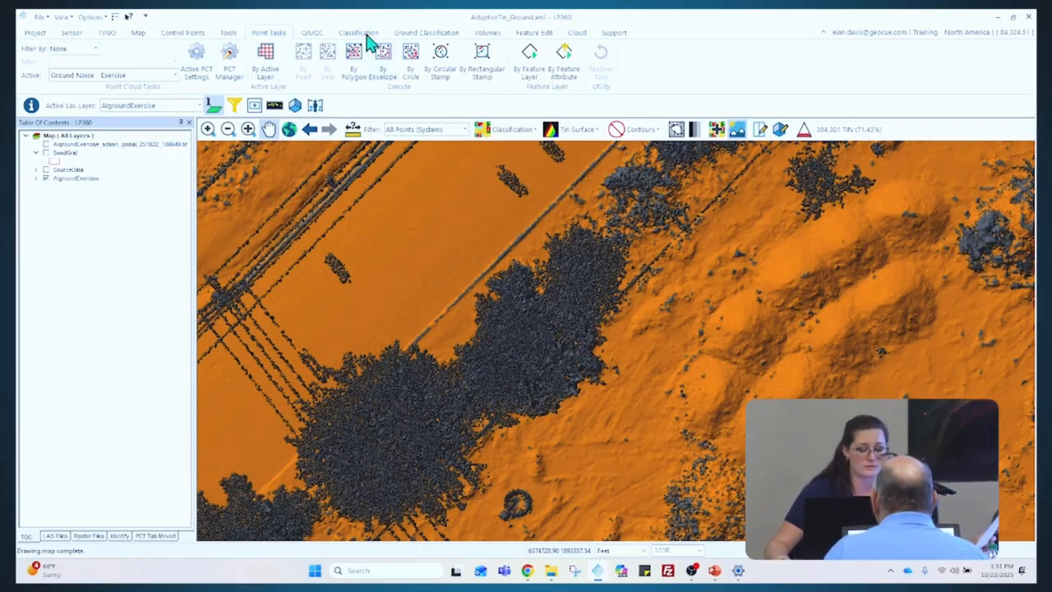
Review the available extraction items in the Point Cloud Statistics tool, and close it without running it
{"action": "left_click", "coordinate": [312, 35]}
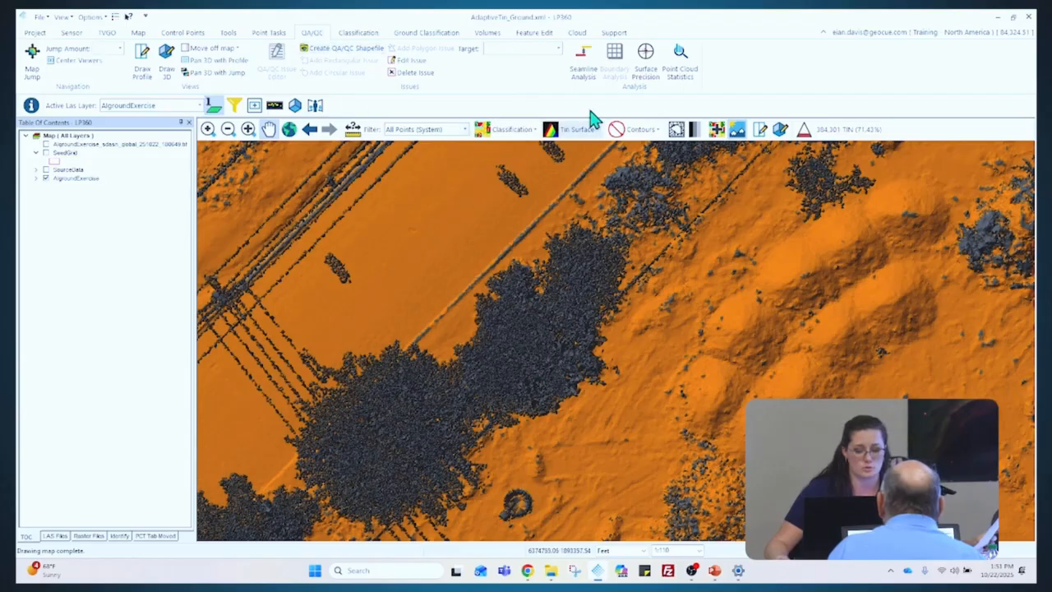
{"action": "left_click", "coordinate": [680, 66]}
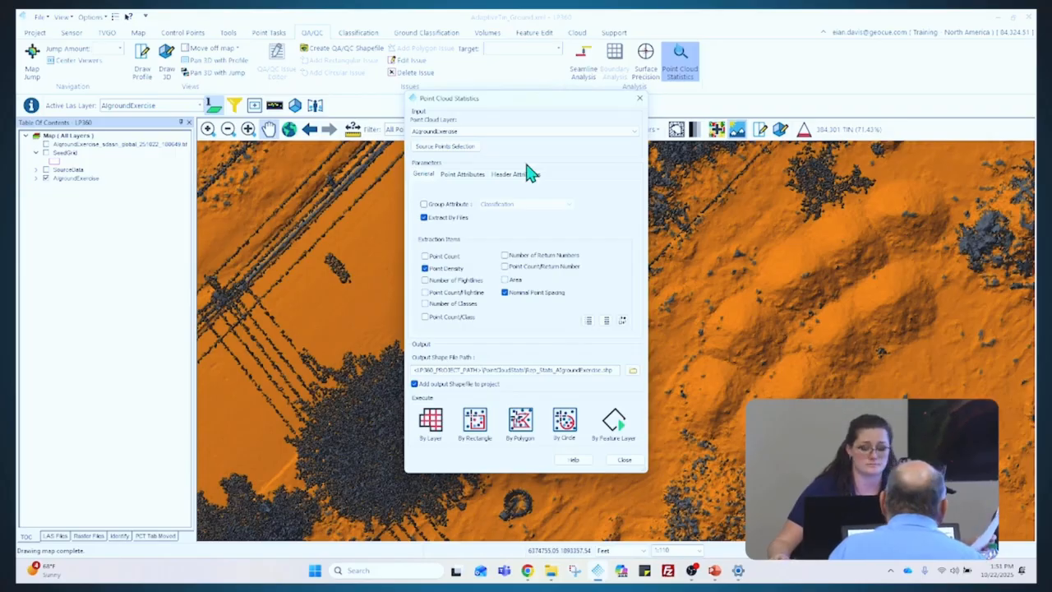
{"action": "left_click", "coordinate": [643, 99]}
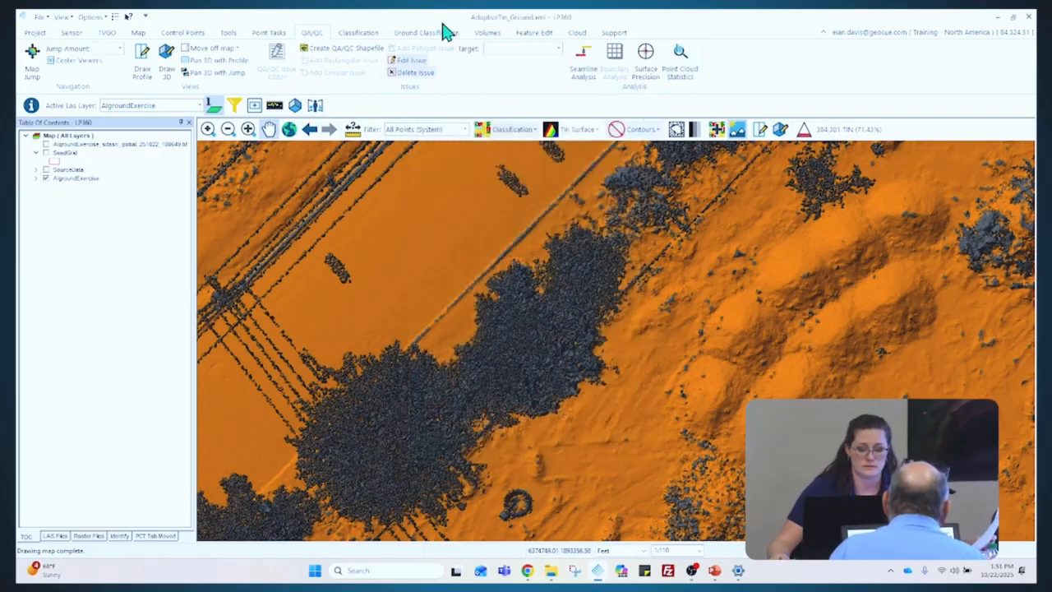
Run the Ground Noise - Exercise task on the entire active LAS layer, AlgroundExercise
{"action": "left_click", "coordinate": [280, 32]}
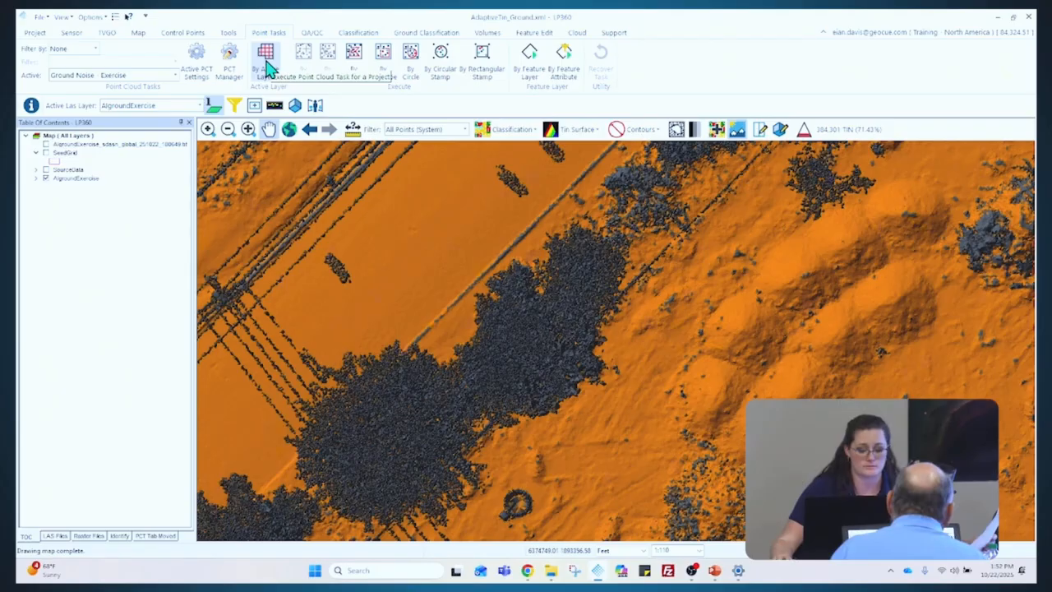
{"action": "left_click", "coordinate": [266, 65]}
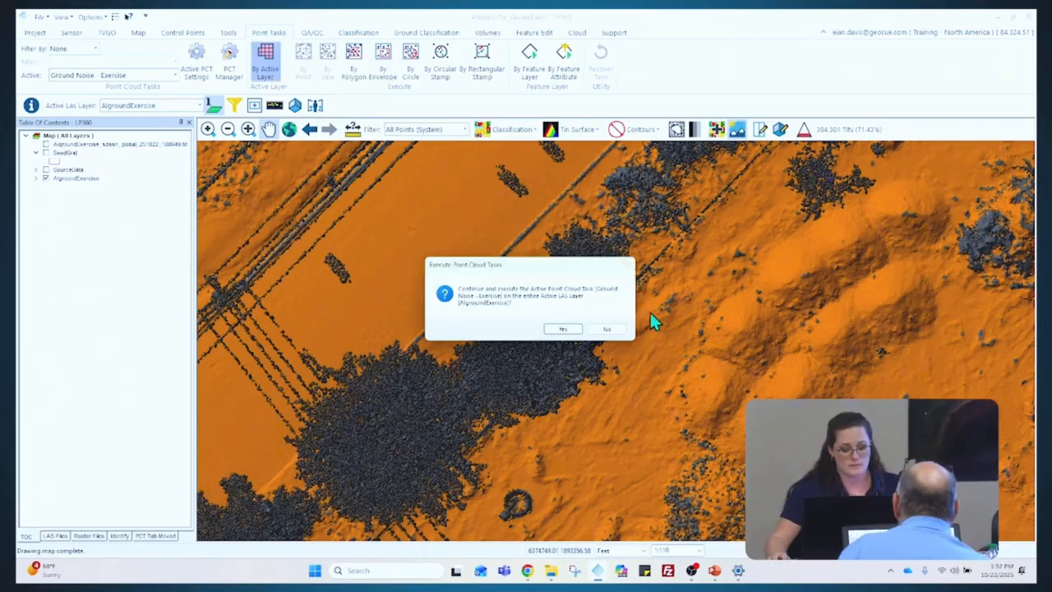
{"action": "left_click", "coordinate": [565, 330]}
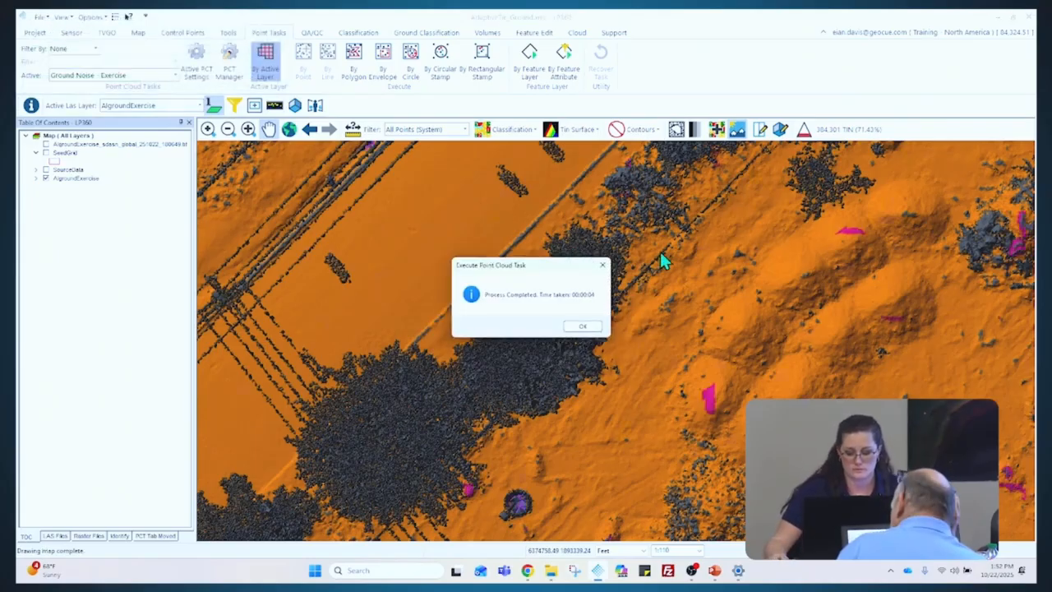
Acknowledge the completed noise task, and scan the AlgroundExercise layer's point counts per class in Live View
{"action": "left_click", "coordinate": [583, 326]}
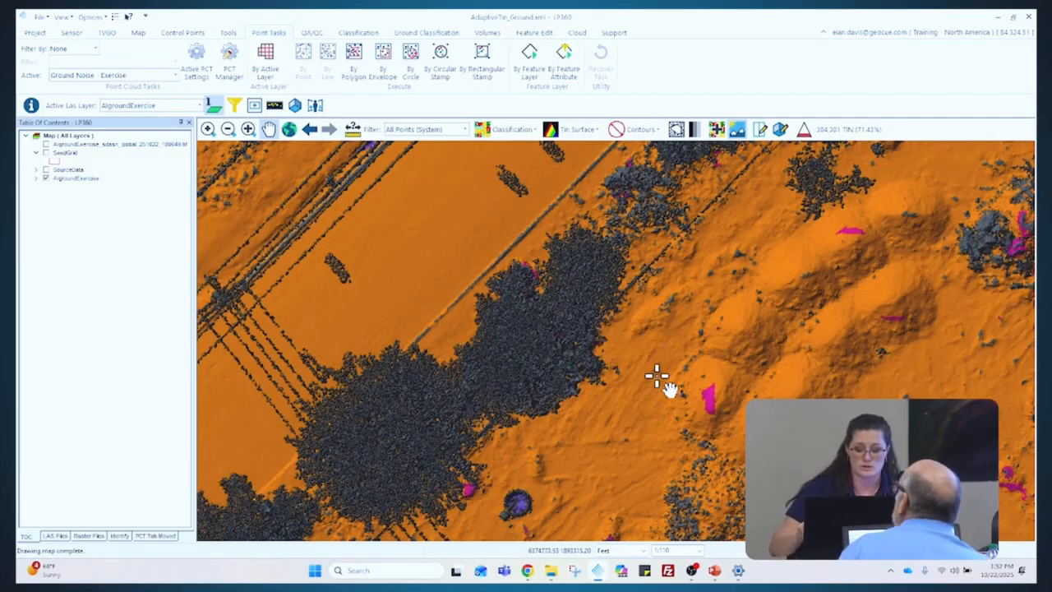
{"action": "left_click", "coordinate": [236, 107]}
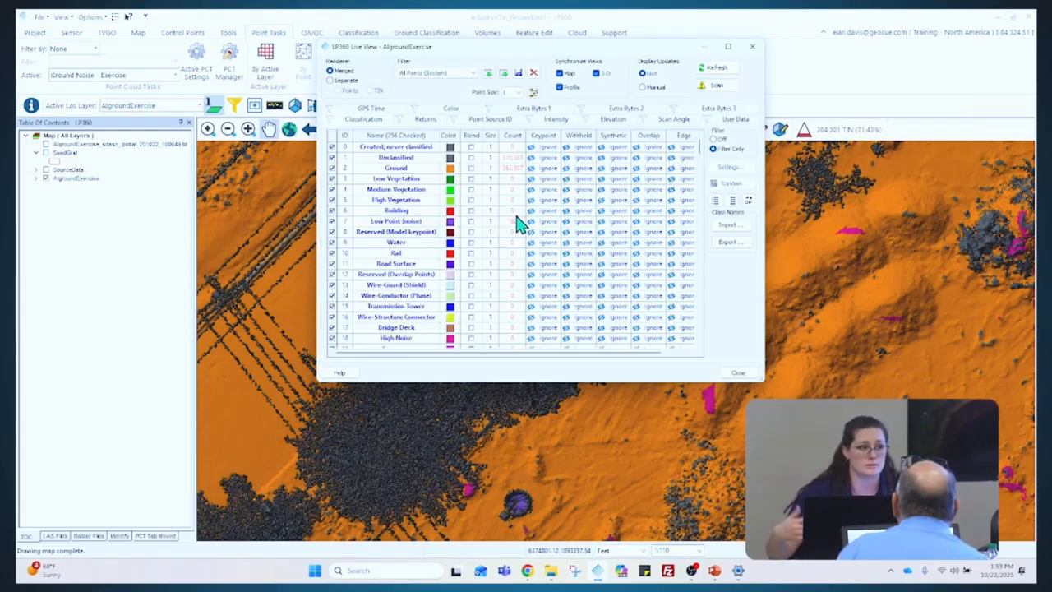
{"action": "left_click", "coordinate": [713, 87]}
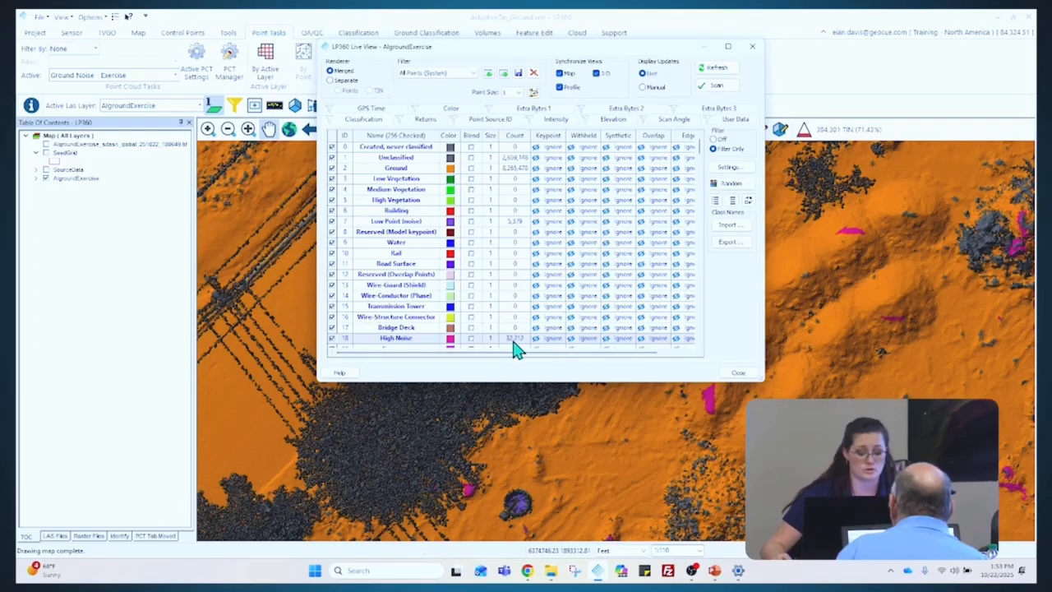
{"action": "left_click", "coordinate": [734, 374]}
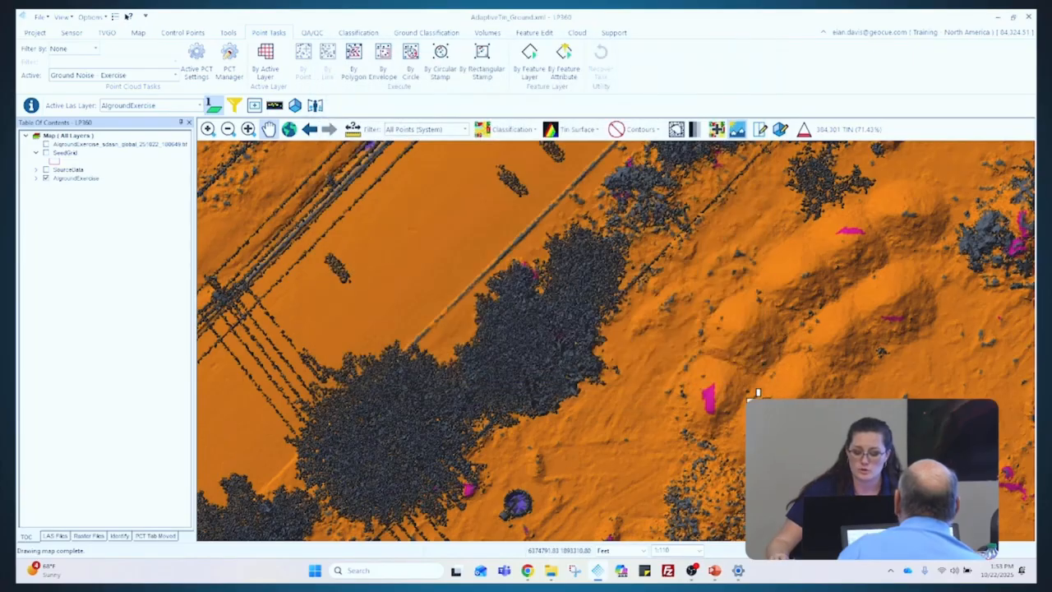
Filter the Live View display to only the Ground, Low Point (noise) and High Noise classes
{"action": "scroll", "coordinate": [665, 404], "scroll_direction": "down", "scroll_amount": 1}
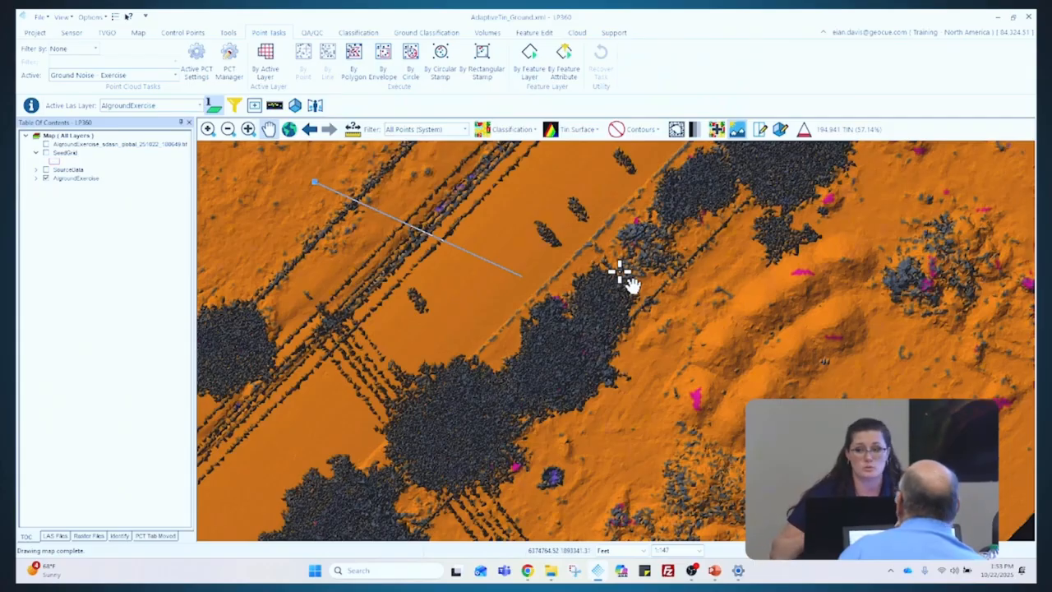
{"action": "left_click", "coordinate": [234, 105]}
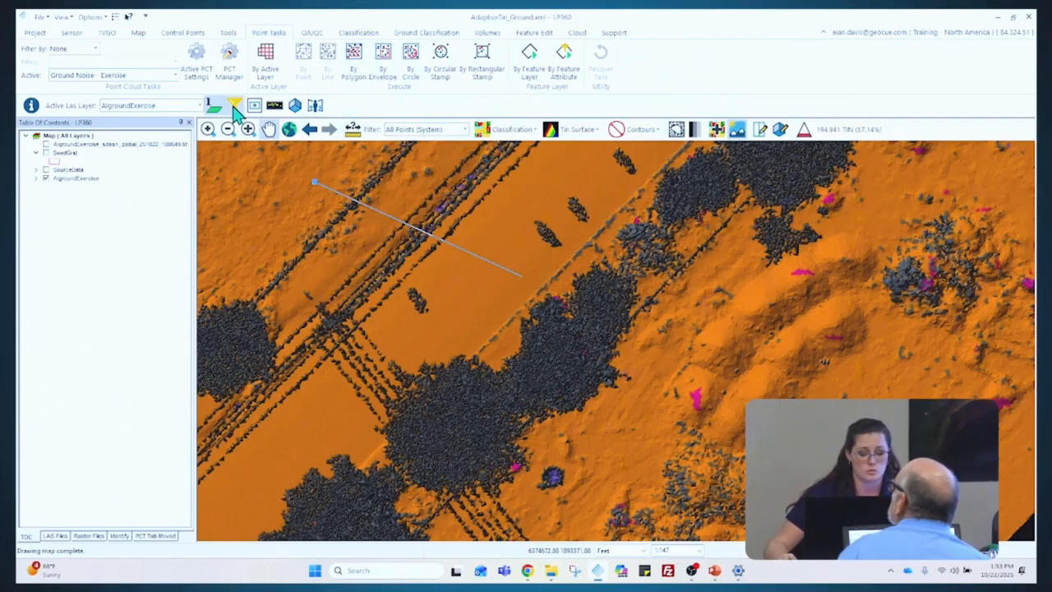
{"action": "left_click", "coordinate": [731, 201]}
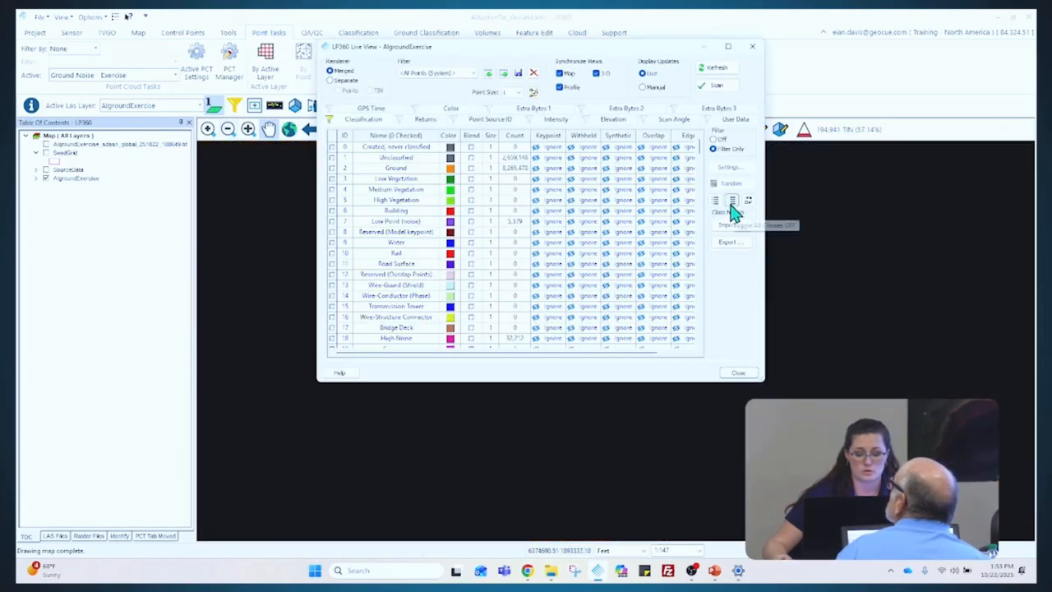
{"action": "left_click", "coordinate": [332, 168]}
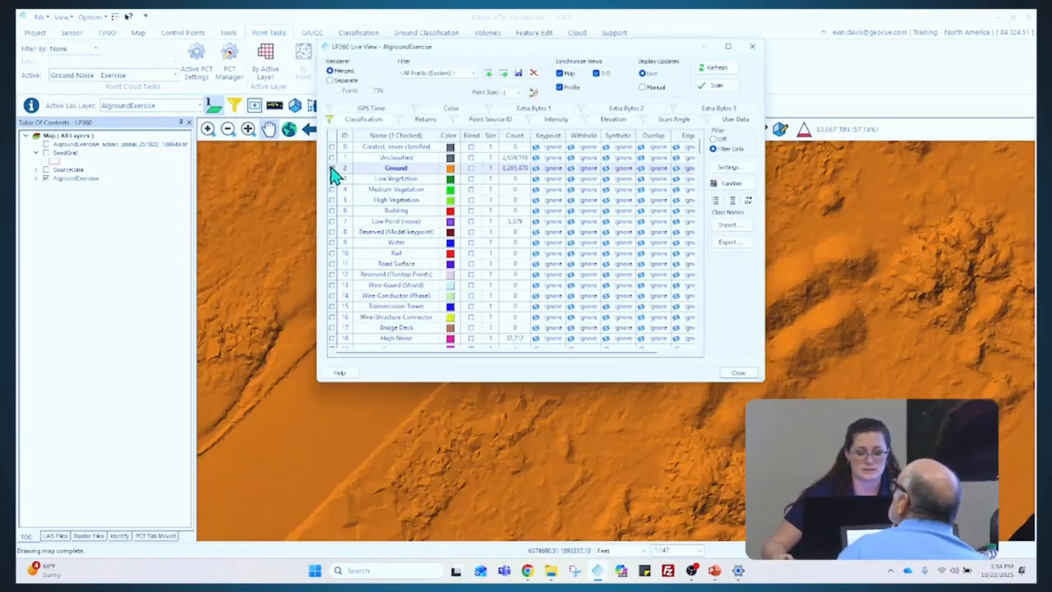
{"action": "left_click", "coordinate": [332, 222]}
{"action": "left_click", "coordinate": [332, 337]}
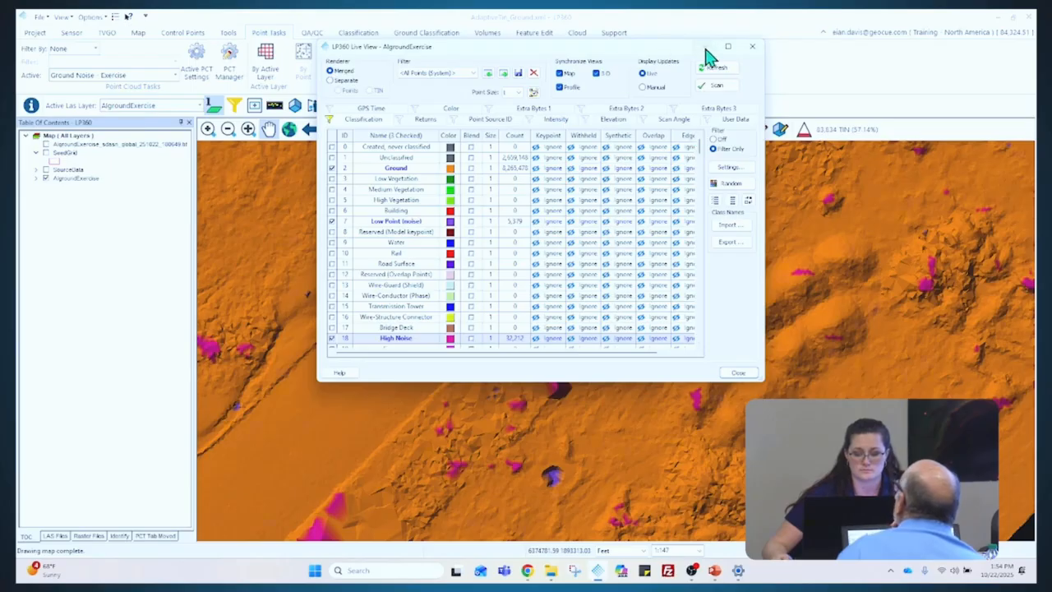
{"action": "left_click", "coordinate": [752, 47]}
Examine where the low and high noise points lie across the ground surface, from the vehicles and mounds to the round pit
{"action": "scroll", "coordinate": [498, 348], "scroll_direction": "down", "scroll_amount": 3}
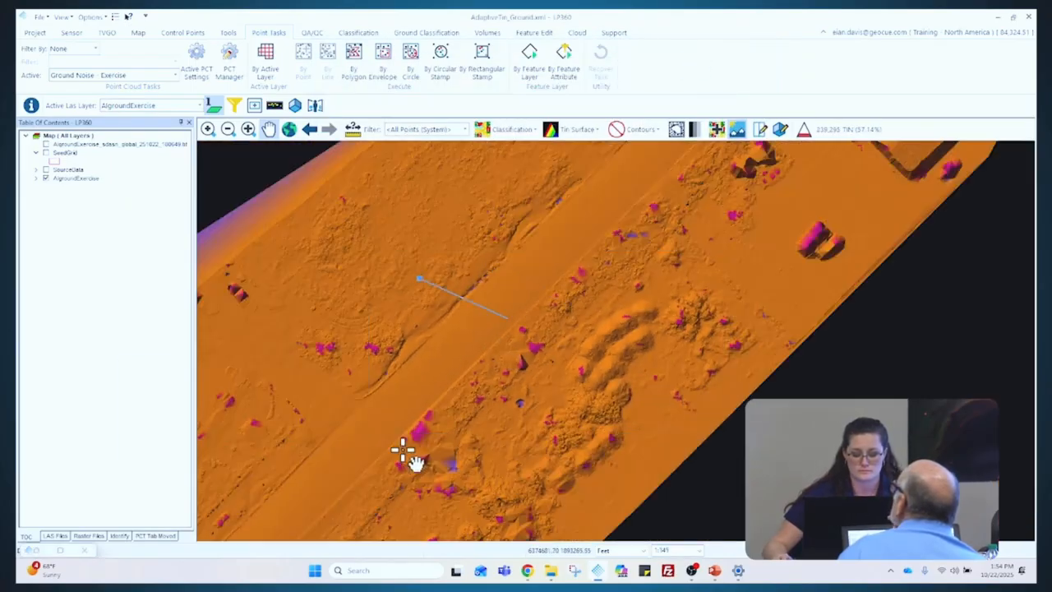
{"action": "scroll", "coordinate": [498, 303], "scroll_direction": "down", "scroll_amount": 1}
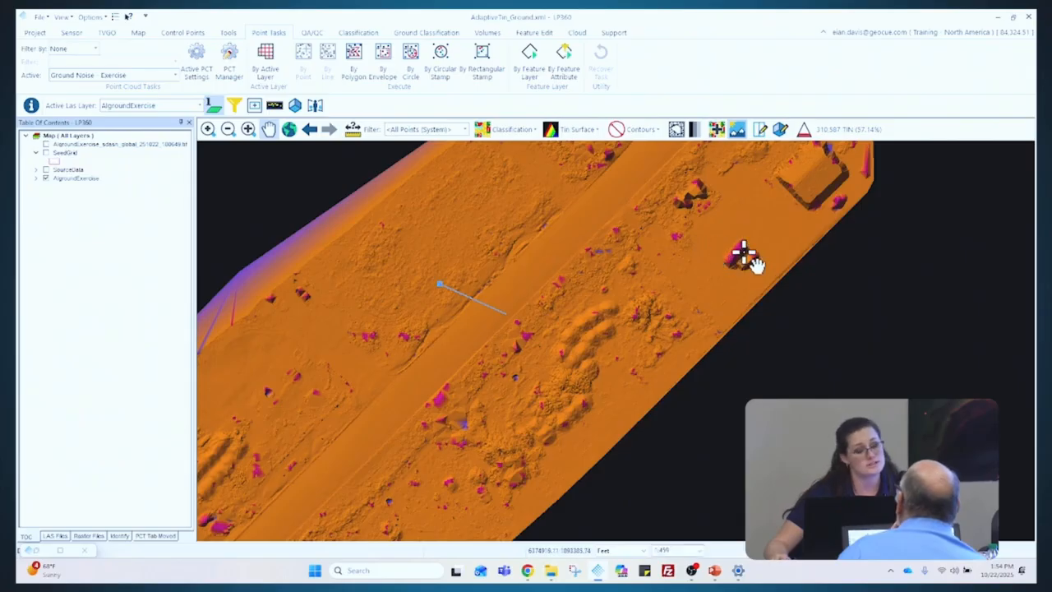
{"action": "scroll", "coordinate": [752, 267], "scroll_direction": "up", "scroll_amount": 2}
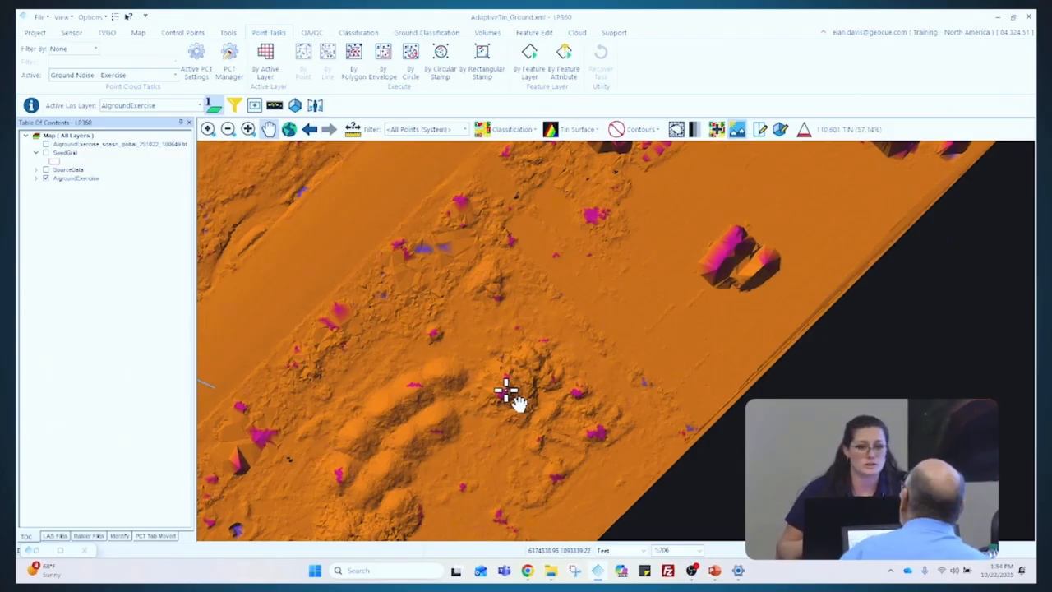
{"action": "scroll", "coordinate": [506, 391], "scroll_direction": "up", "scroll_amount": 1}
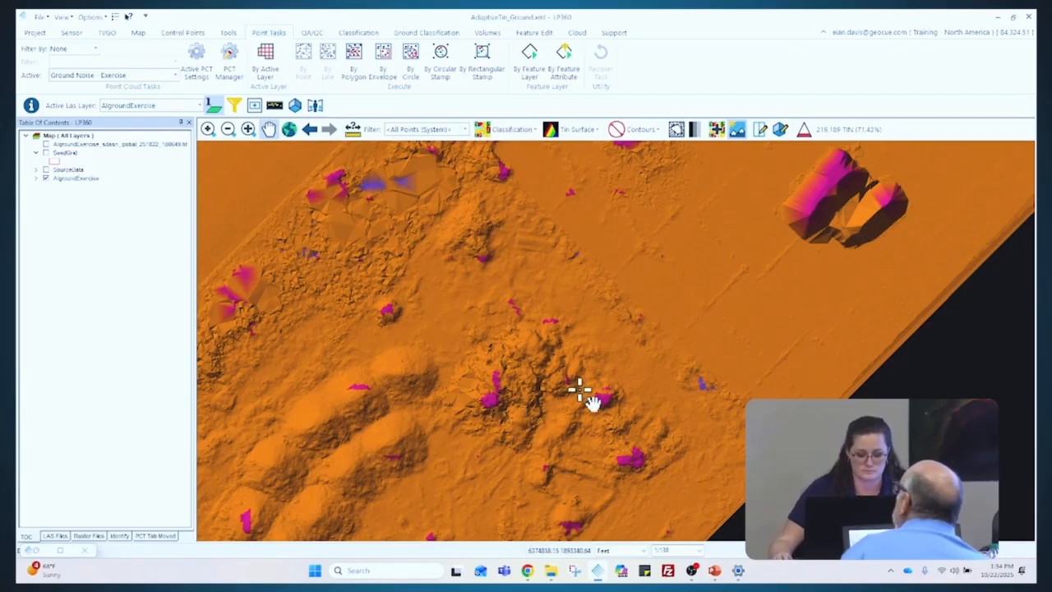
{"action": "left_click_drag", "start_coordinate": [411, 389], "coordinate": [458, 376]}
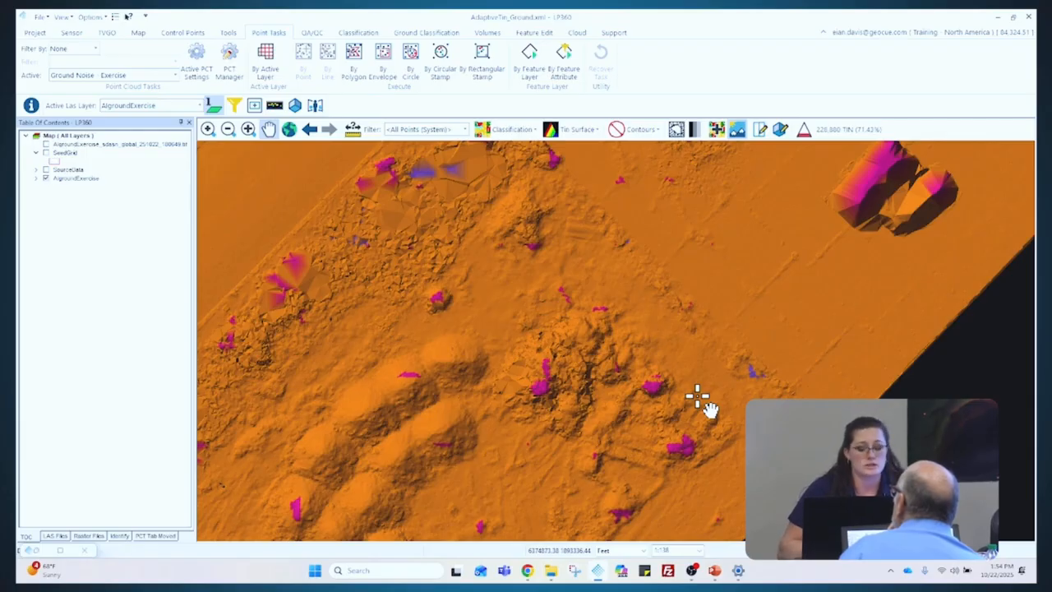
{"action": "left_click_drag", "start_coordinate": [469, 439], "coordinate": [592, 353]}
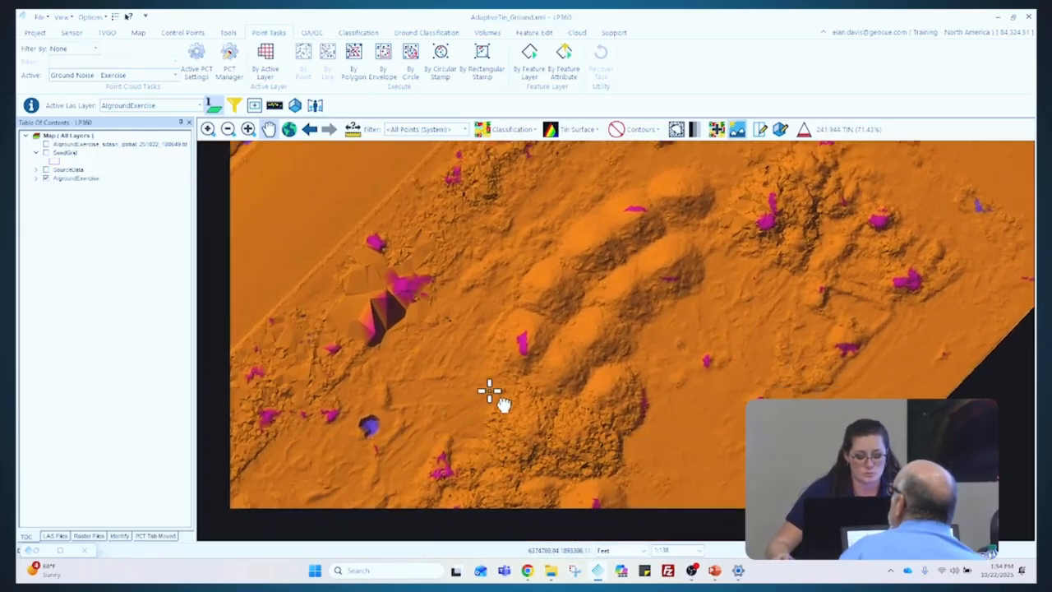
{"action": "left_click_drag", "start_coordinate": [489, 390], "coordinate": [609, 293]}
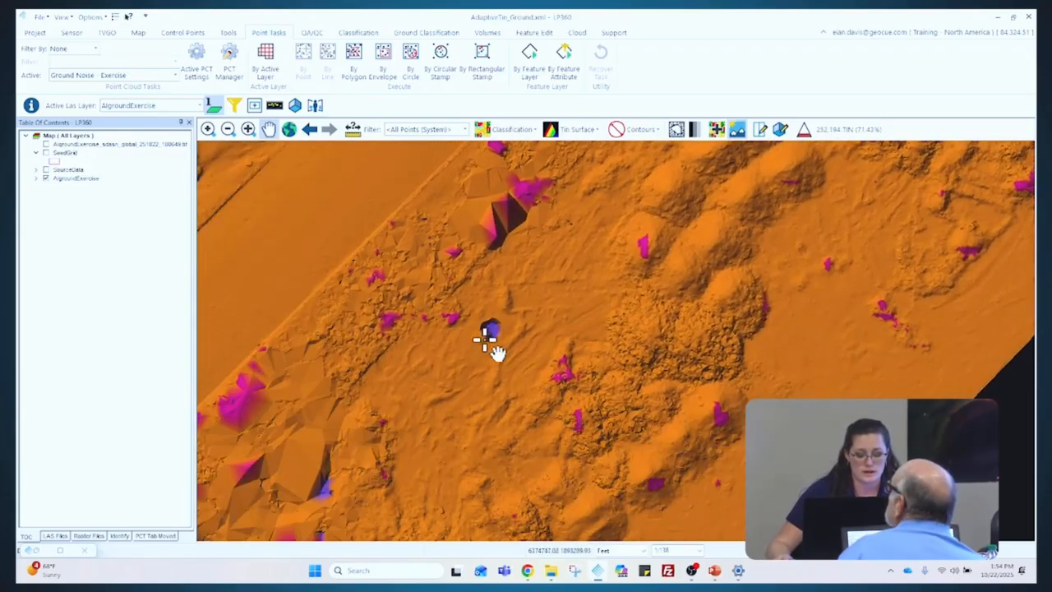
{"action": "scroll", "coordinate": [488, 337], "scroll_direction": "up", "scroll_amount": 2}
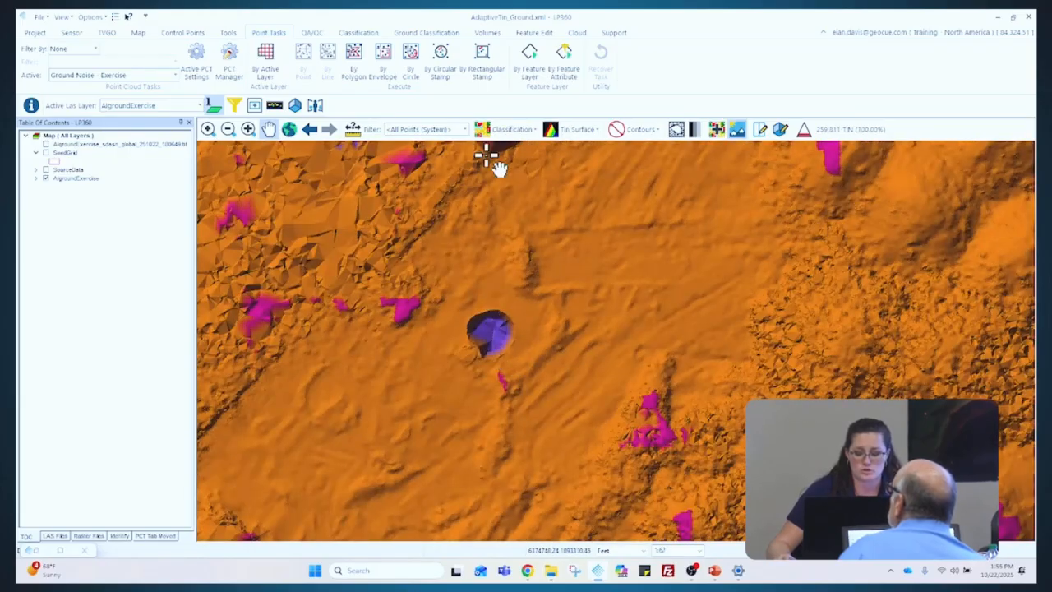
Show the area around the round low-noise pit in a 3D view and rotate it to inspect the points
{"action": "left_click", "coordinate": [780, 129]}
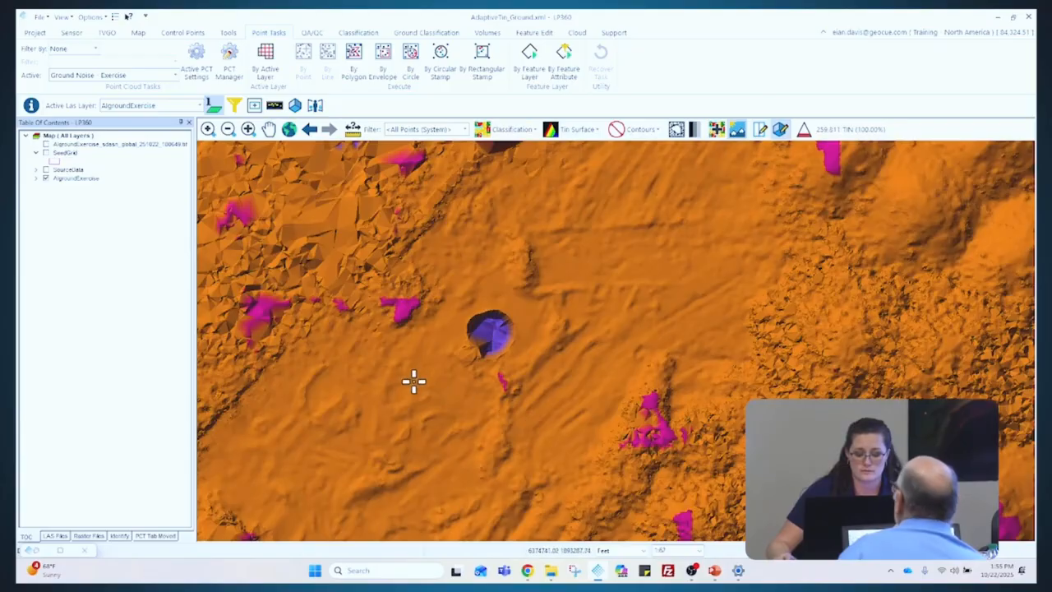
{"action": "left_click_drag", "start_coordinate": [435, 391], "coordinate": [551, 291]}
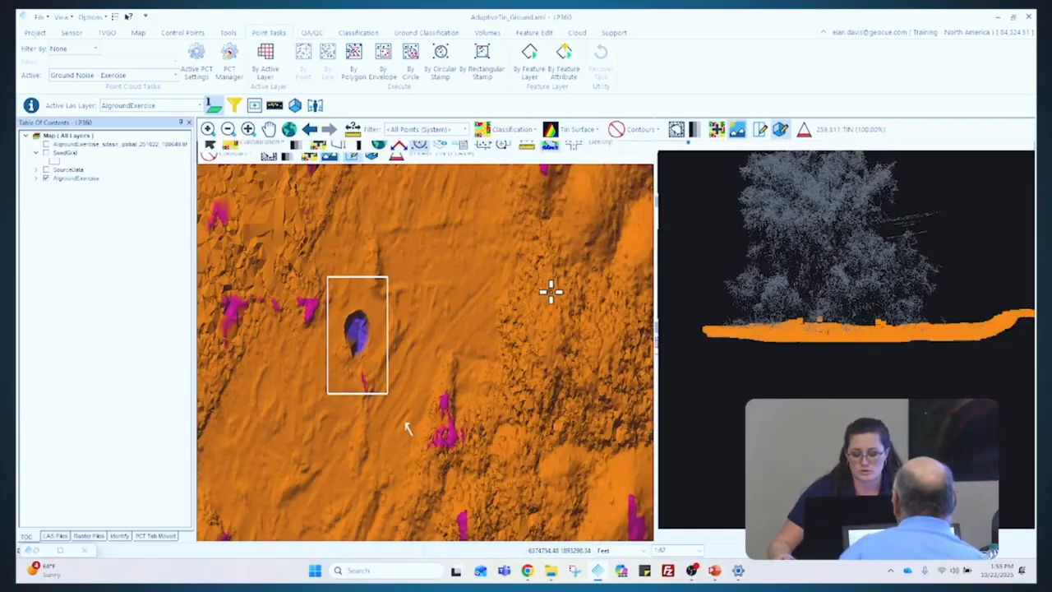
{"action": "left_click_drag", "start_coordinate": [883, 359], "coordinate": [922, 358]}
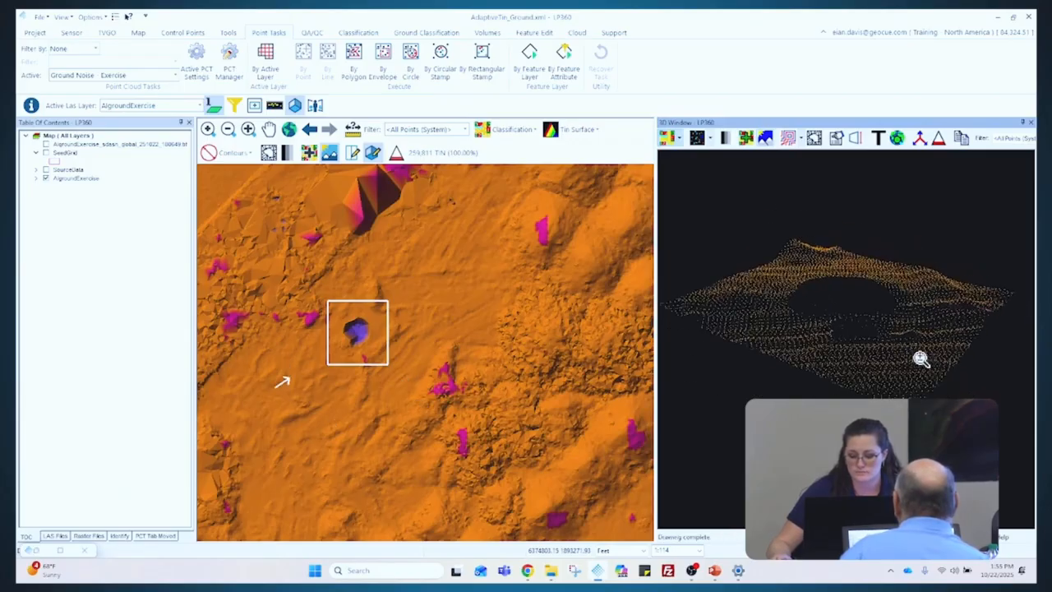
Close Live View without saving the modified filter, and inspect the pit in 3D with the All Points (System) filter, closing the 3D view
{"action": "left_click", "coordinate": [1011, 138]}
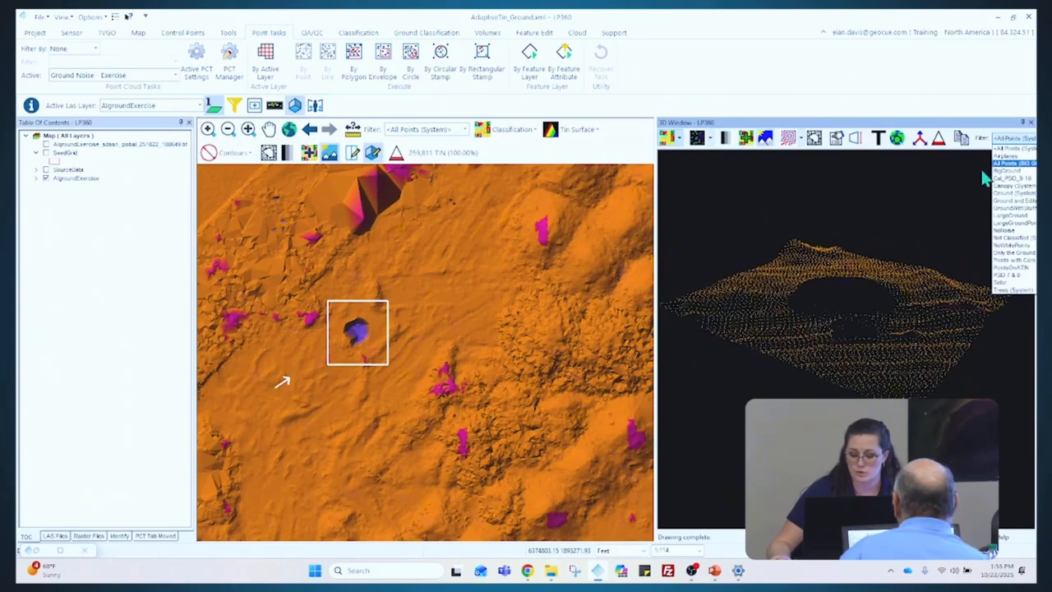
{"action": "left_click", "coordinate": [34, 551]}
{"action": "left_click", "coordinate": [34, 552]}
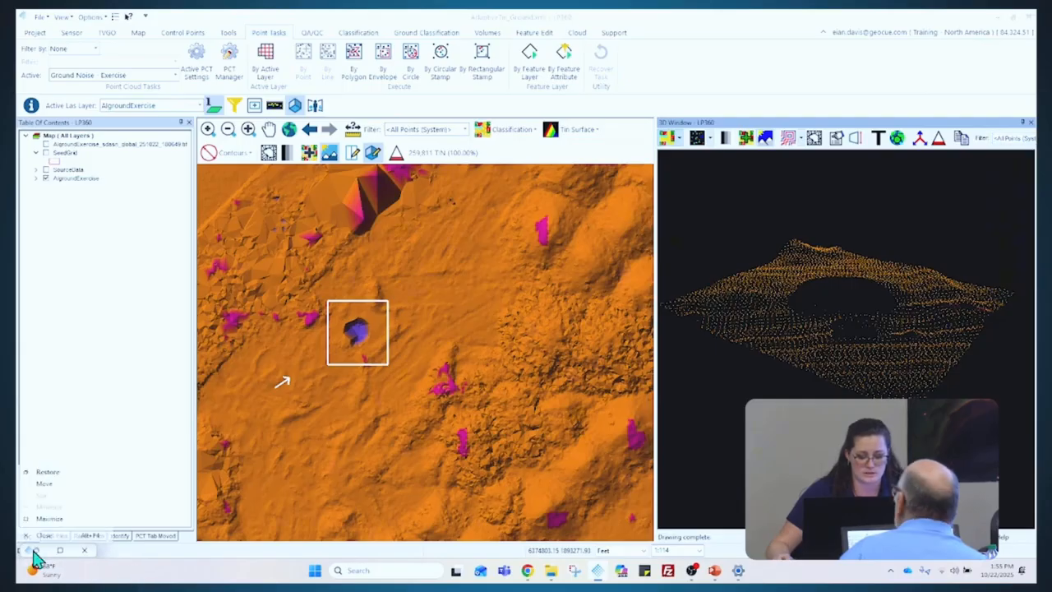
{"action": "left_click", "coordinate": [40, 551]}
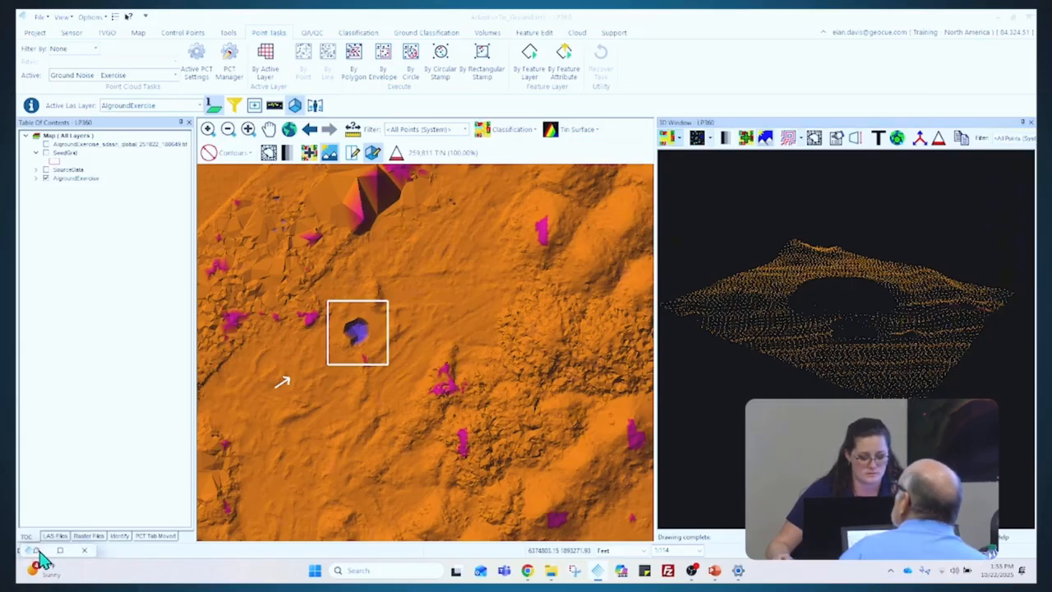
{"action": "left_click", "coordinate": [84, 550]}
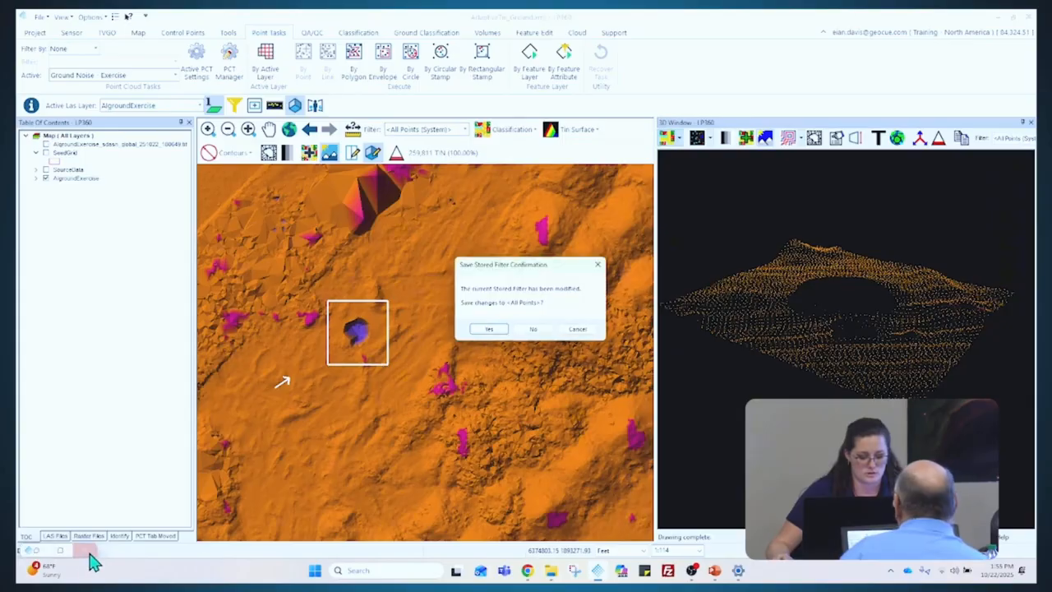
{"action": "left_click", "coordinate": [533, 329]}
{"action": "left_click_drag", "start_coordinate": [818, 342], "coordinate": [765, 387]}
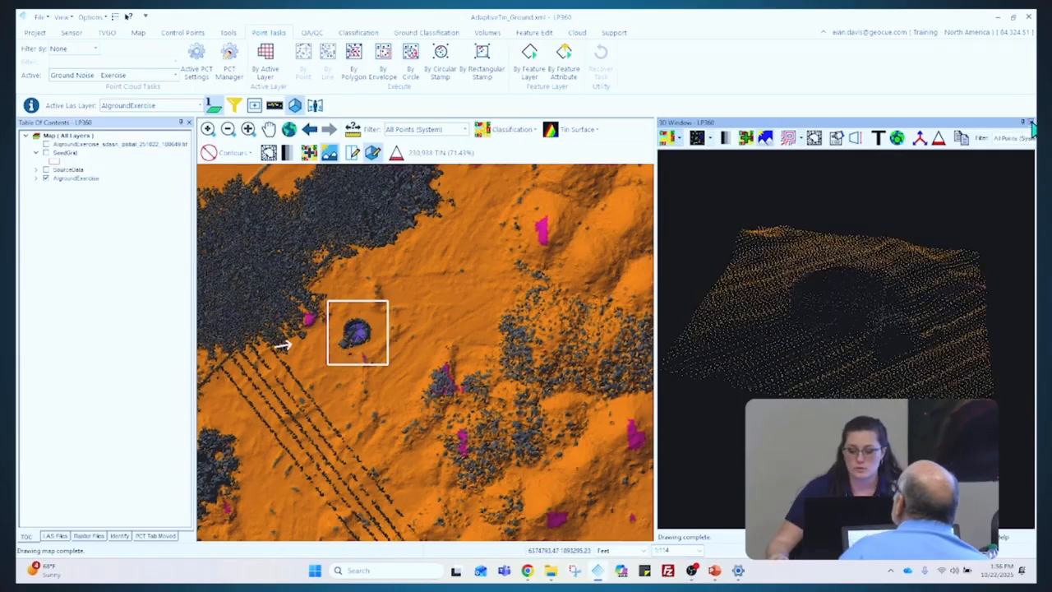
{"action": "left_click", "coordinate": [1030, 122]}
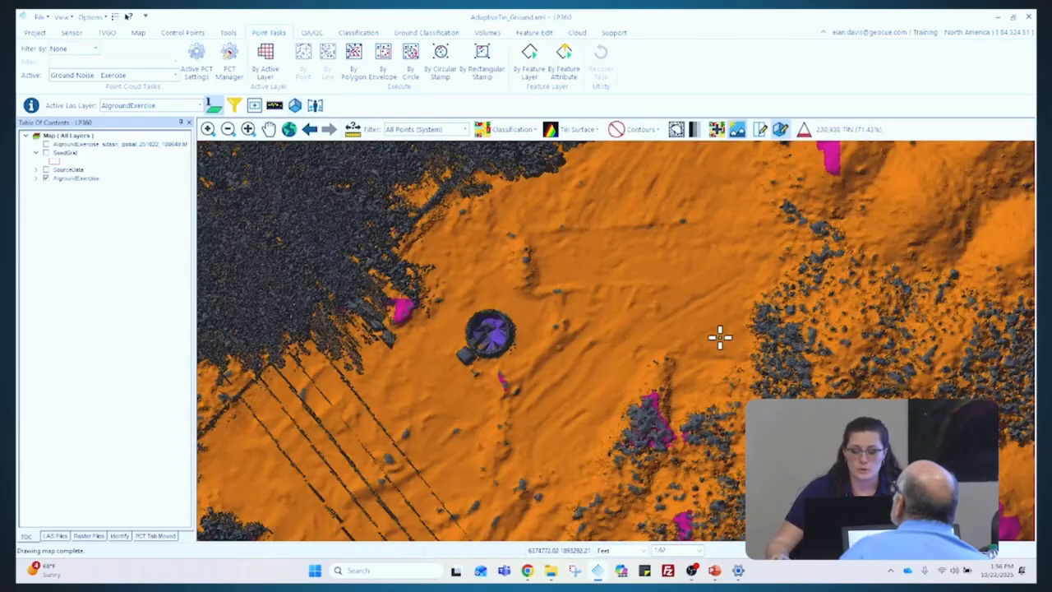
Reclassify the High Noise patch on the mound to class 2 Ground with the Medium Circle brush, using All Points (System) as source
{"action": "scroll", "coordinate": [500, 369], "scroll_direction": "down", "scroll_amount": 1}
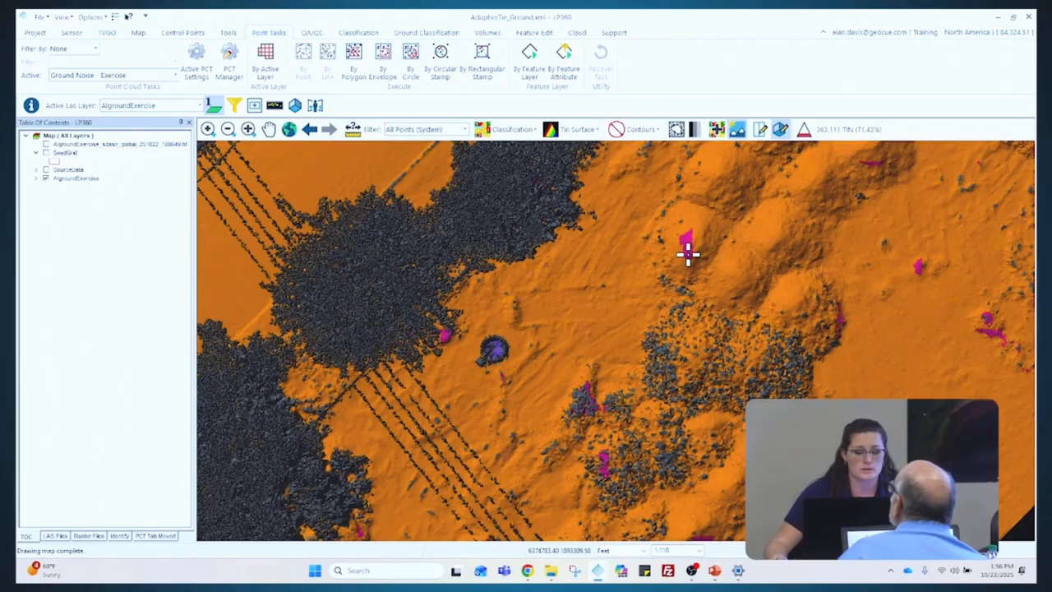
{"action": "left_click", "coordinate": [361, 34]}
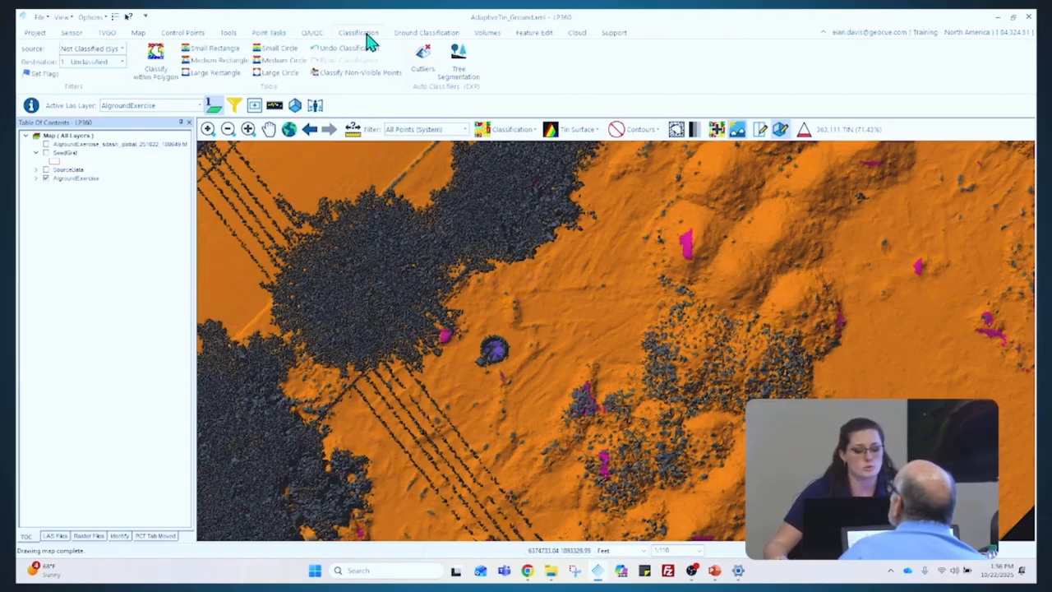
{"action": "left_click", "coordinate": [120, 62]}
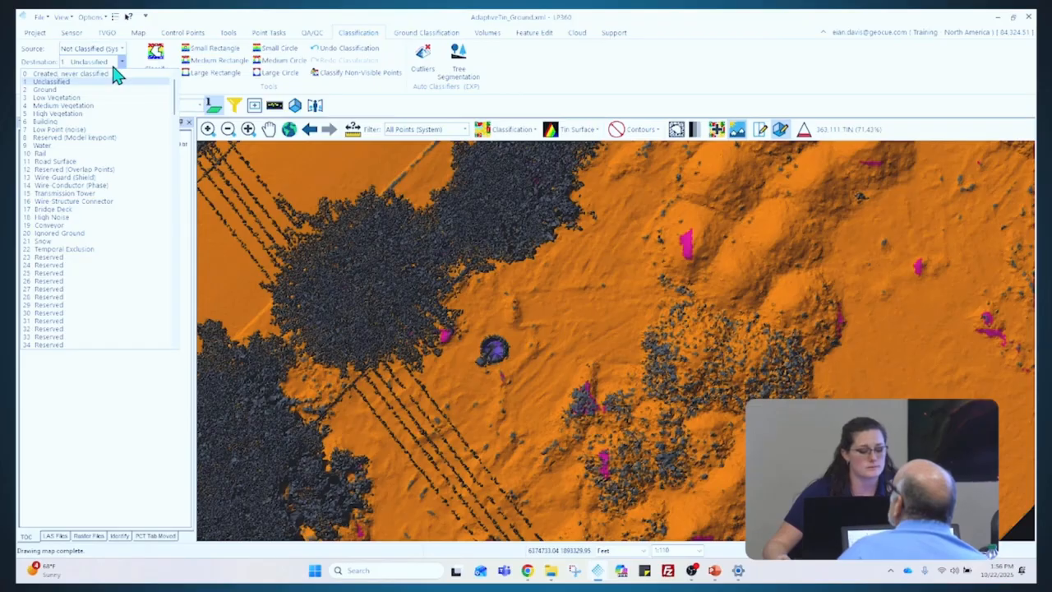
{"action": "left_click", "coordinate": [89, 89]}
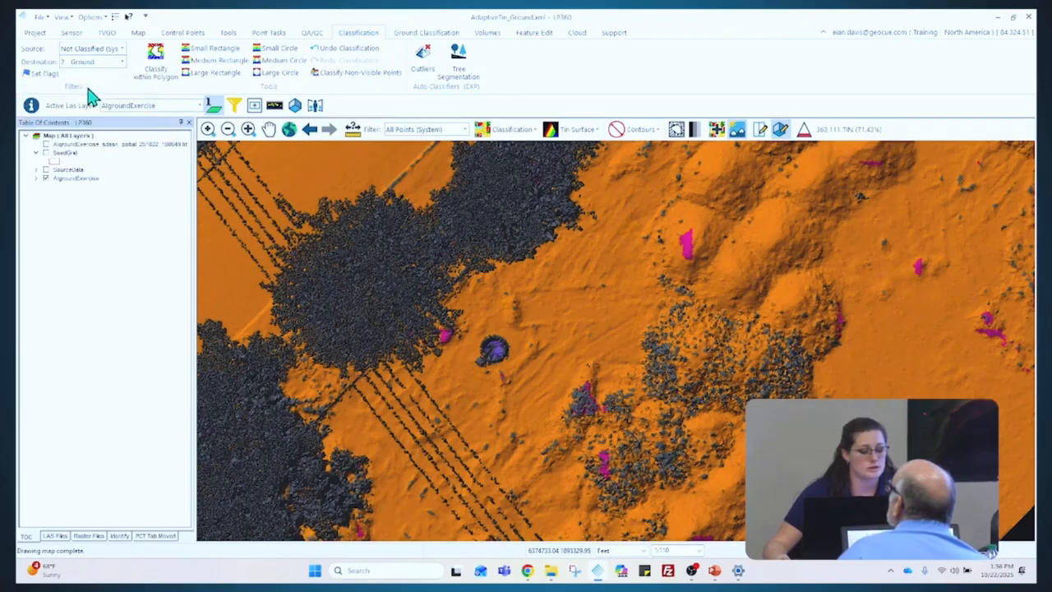
{"action": "left_click", "coordinate": [121, 49]}
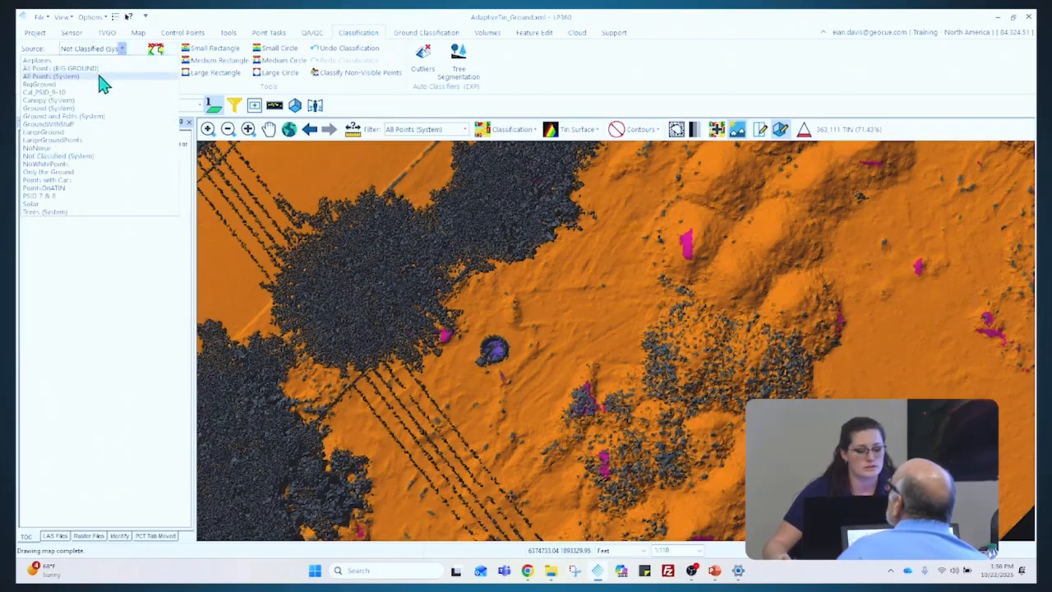
{"action": "left_click", "coordinate": [99, 77]}
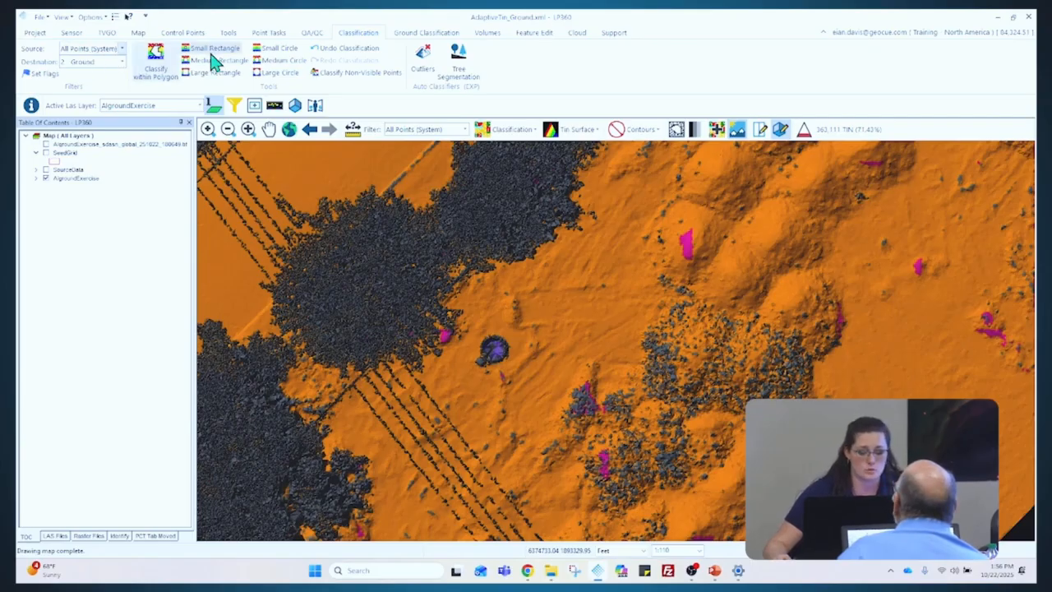
{"action": "left_click", "coordinate": [280, 60]}
{"action": "mouse_move", "coordinate": [697, 236]}
{"action": "left_mouse_down"}
{"action": "mouse_move", "coordinate": [688, 250]}
{"action": "mouse_move", "coordinate": [691, 237]}
{"action": "left_mouse_up"}
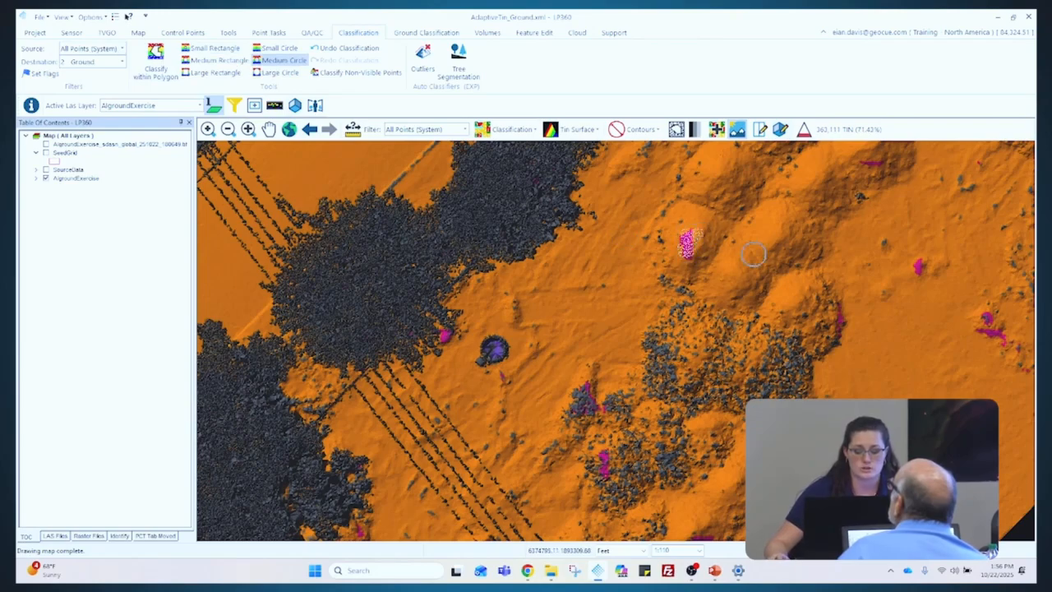
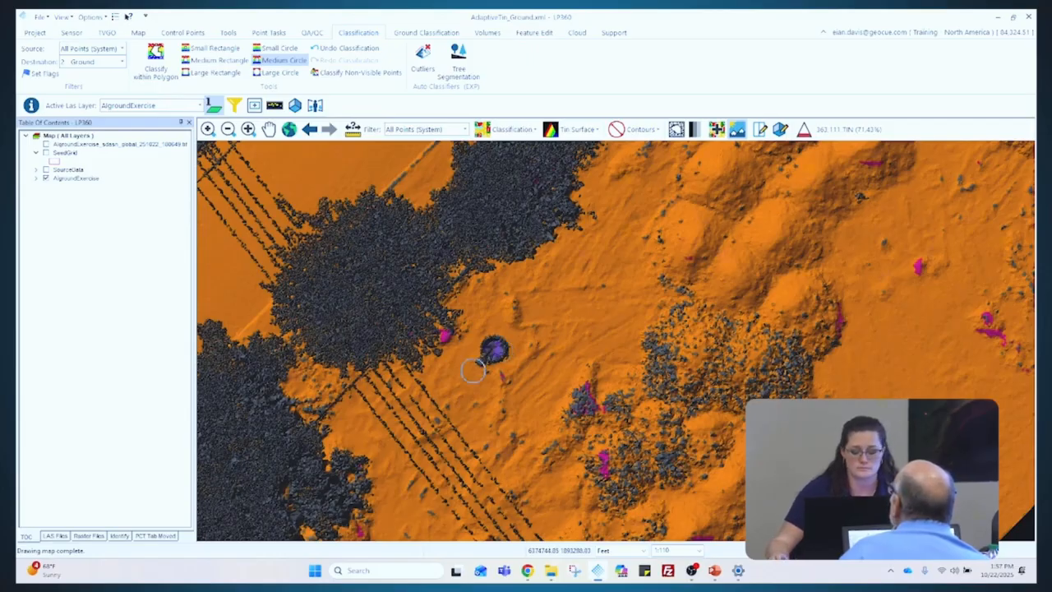
{"action": "scroll", "coordinate": [371, 369], "scroll_direction": "down", "scroll_amount": 2}
{"action": "scroll", "coordinate": [629, 343], "scroll_direction": "down", "scroll_amount": 2}
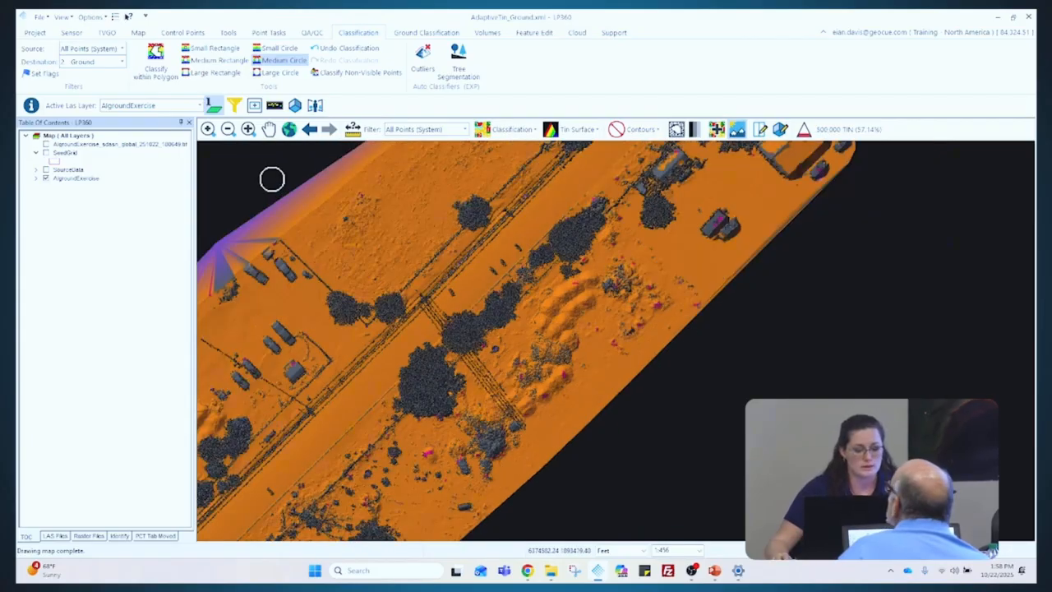
Make GROUND TRAINING - GENERATE SEEDS, 1 M the active point cloud task and inspect its destination class and flags without changing them
{"action": "left_click", "coordinate": [275, 34]}
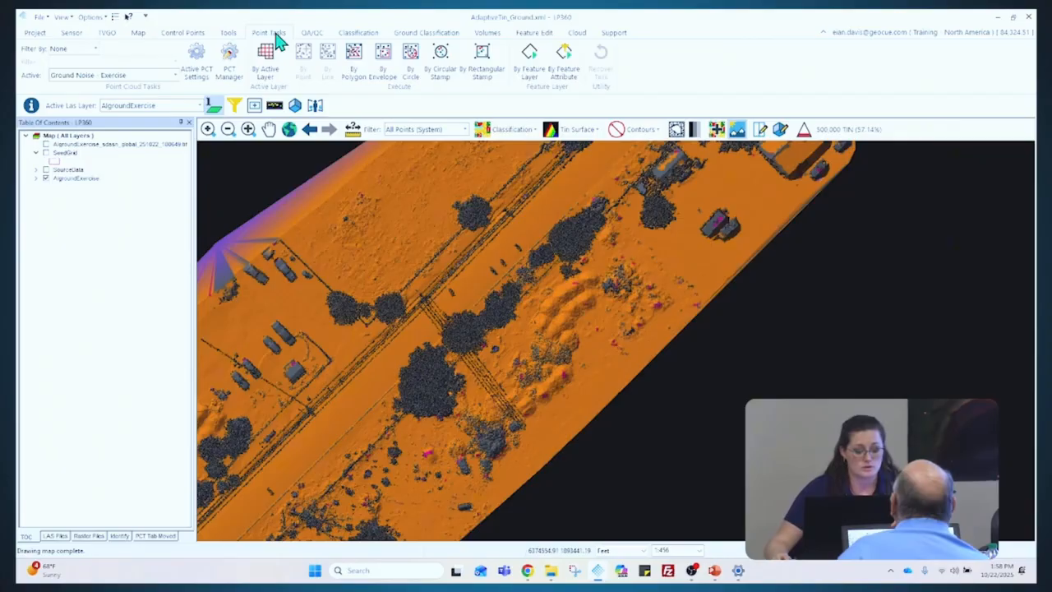
{"action": "left_click", "coordinate": [243, 77]}
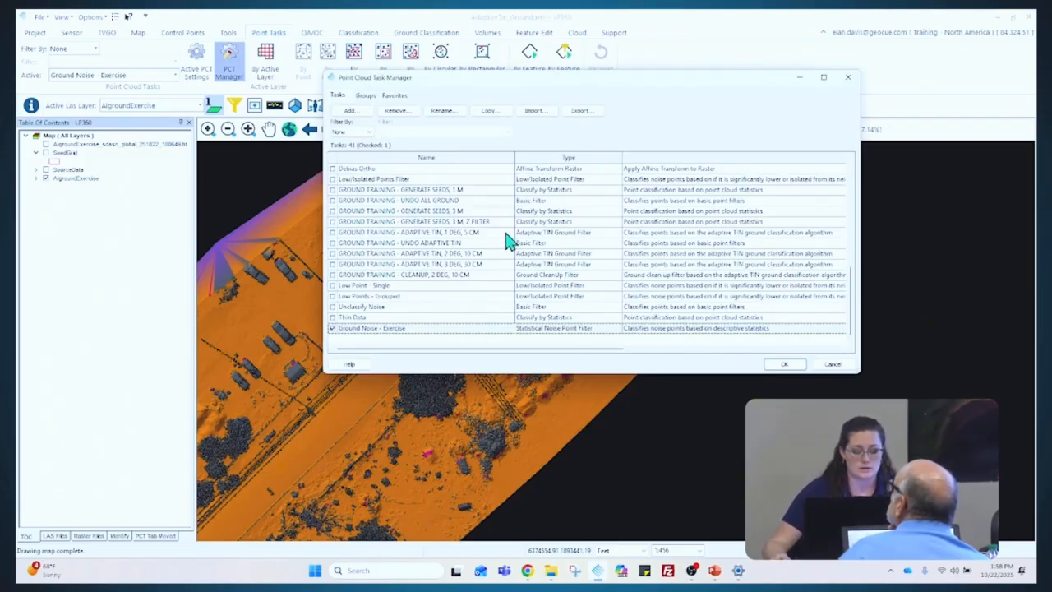
{"action": "left_click", "coordinate": [478, 203]}
{"action": "left_click", "coordinate": [420, 187]}
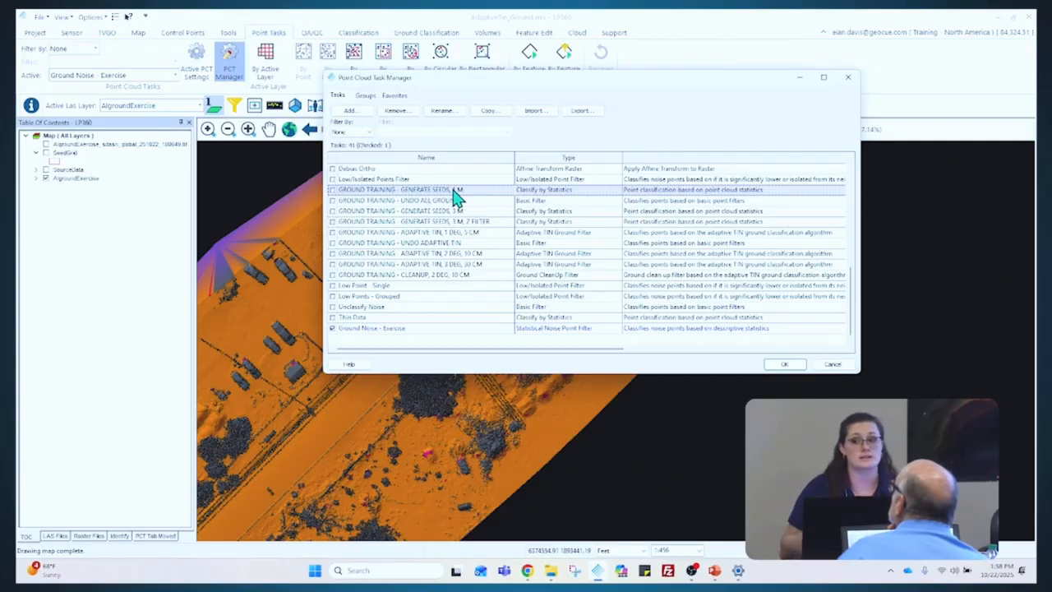
{"action": "left_click", "coordinate": [785, 364]}
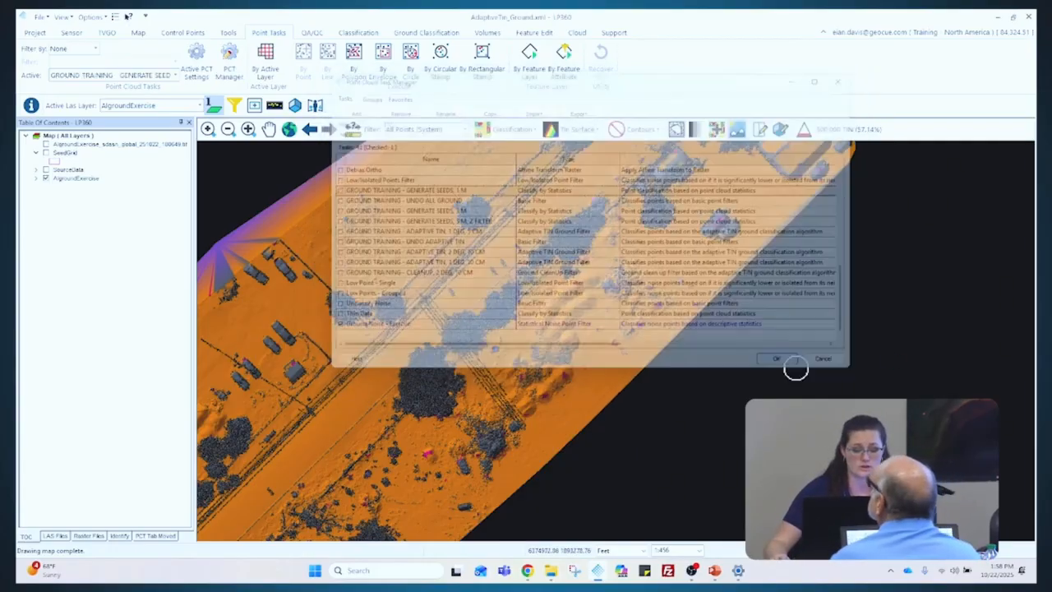
{"action": "left_click", "coordinate": [194, 71]}
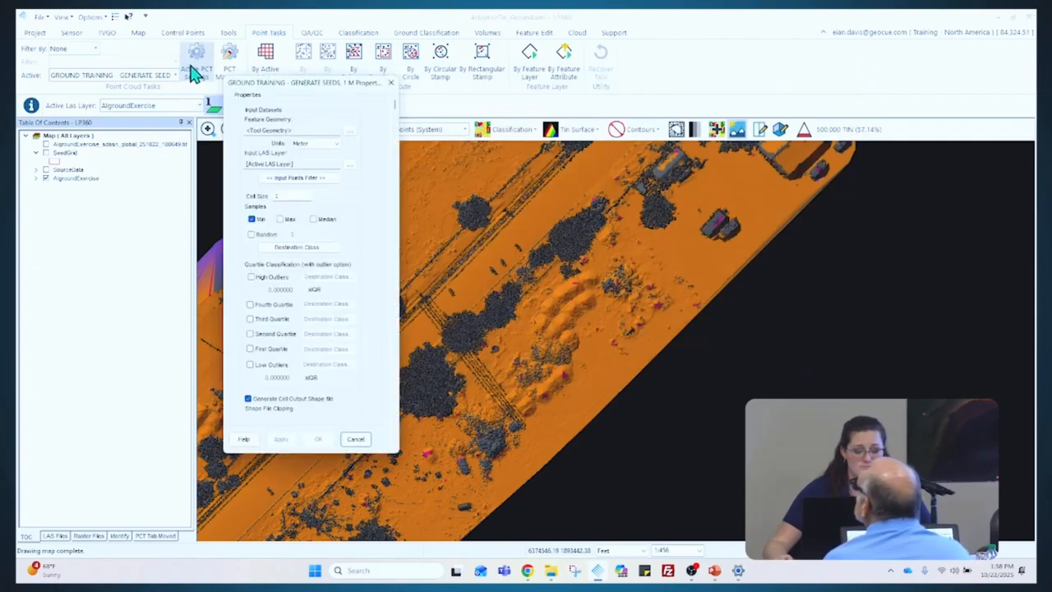
{"action": "left_click", "coordinate": [306, 248]}
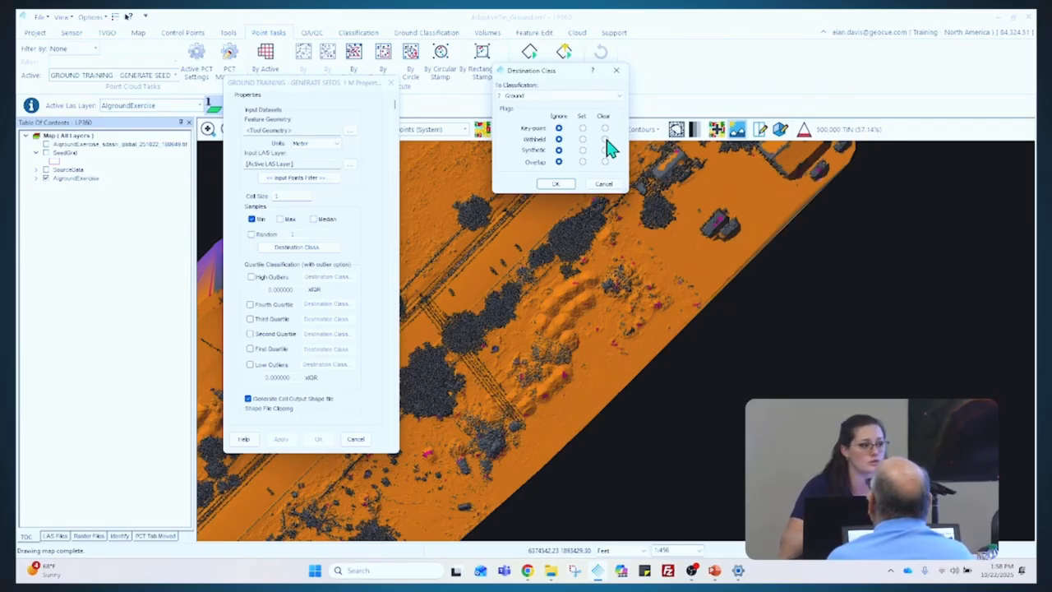
{"action": "left_click", "coordinate": [604, 184]}
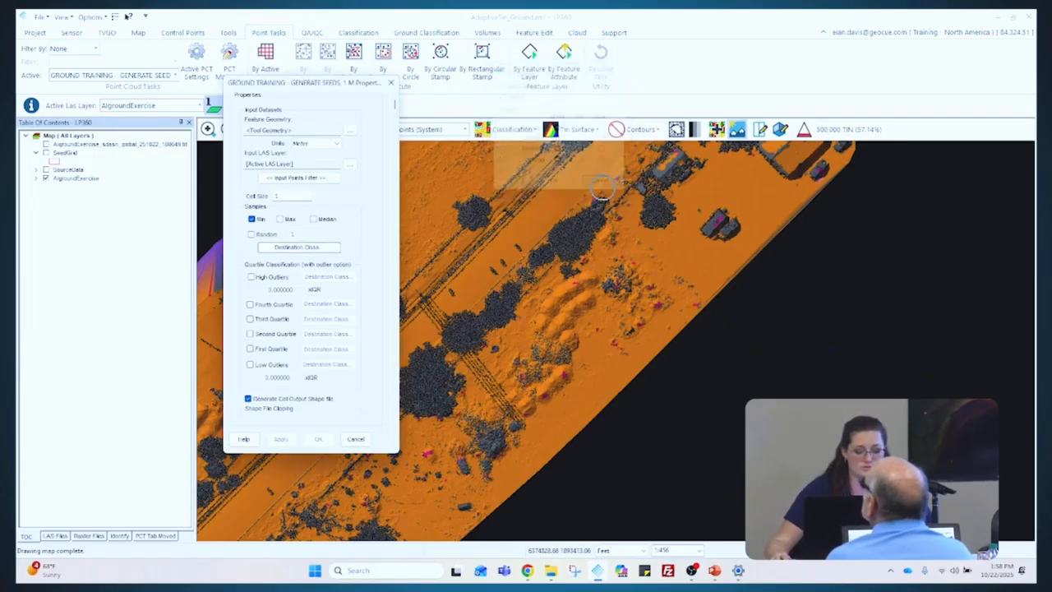
{"action": "left_click", "coordinate": [391, 83]}
Make GROUND TRAINING - ADAPTIVE TIN, 1 DEG, 5 CM the active point cloud task and check its destination class flags
{"action": "left_click", "coordinate": [230, 71]}
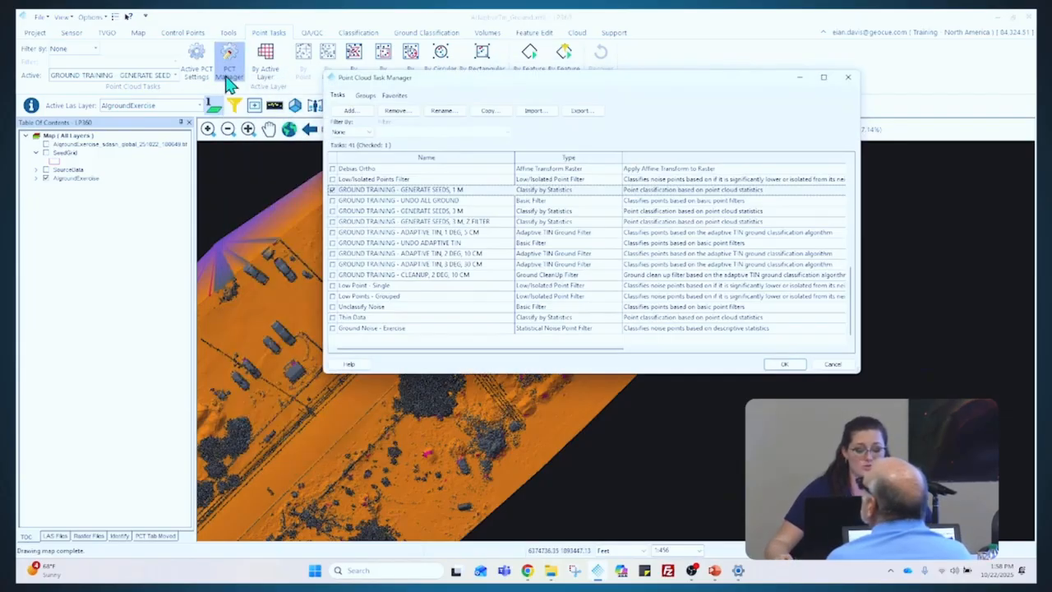
{"action": "left_click", "coordinate": [584, 233]}
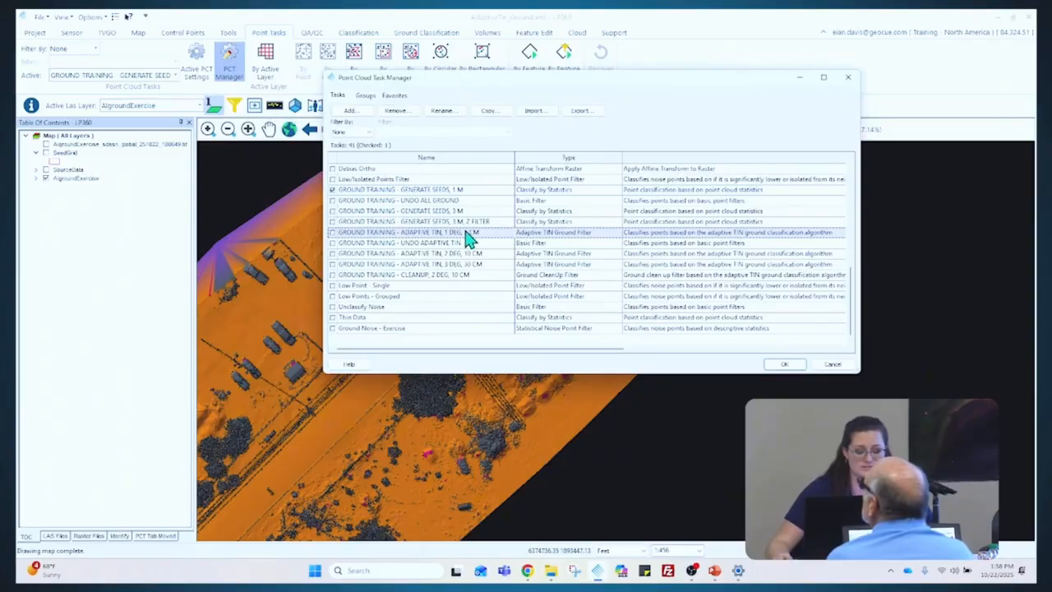
{"action": "left_click", "coordinate": [787, 365]}
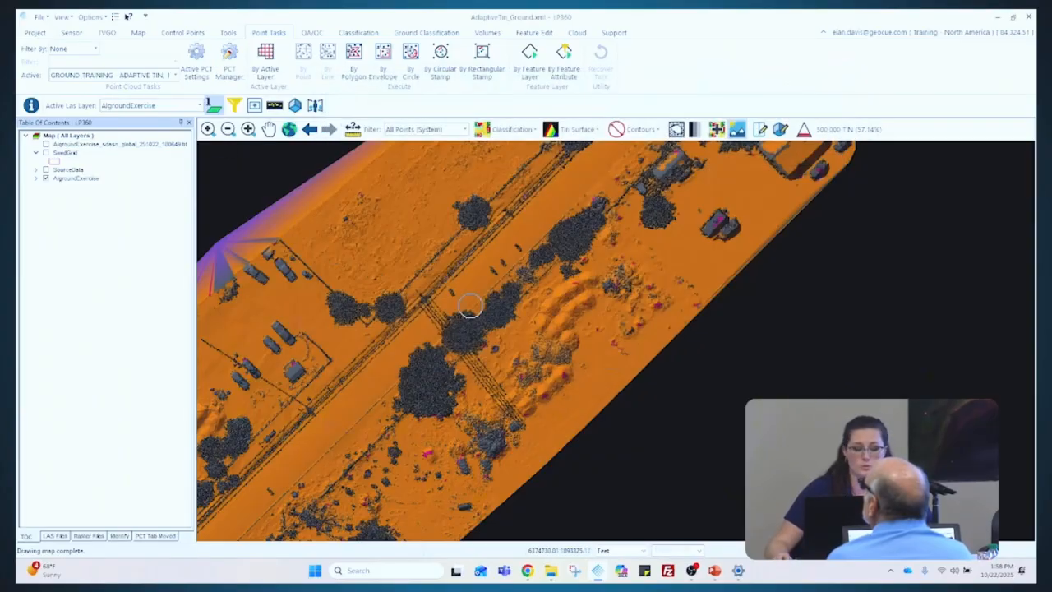
{"action": "left_click", "coordinate": [191, 70]}
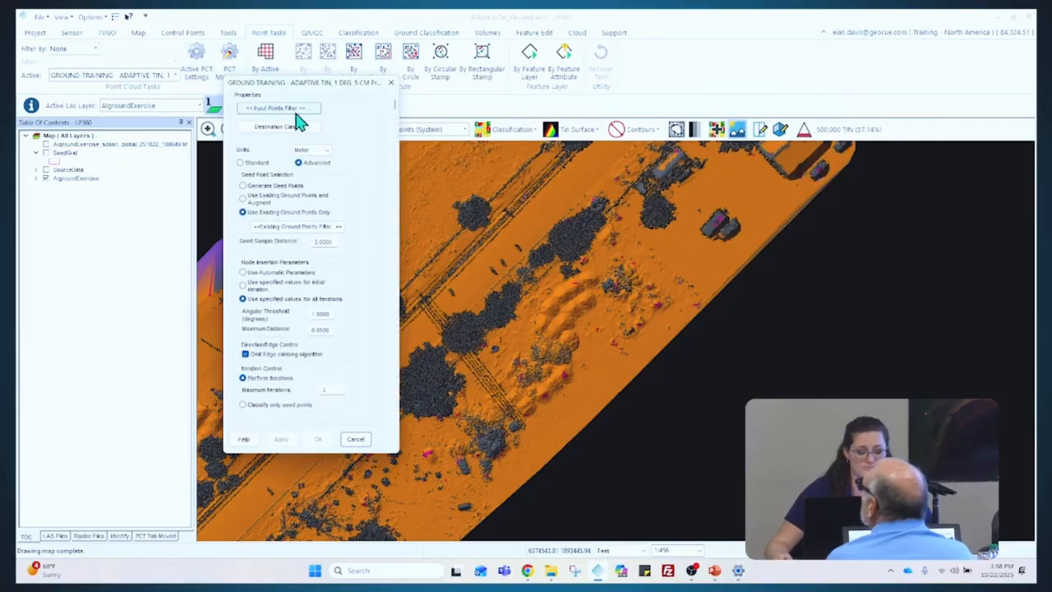
{"action": "left_click", "coordinate": [298, 125]}
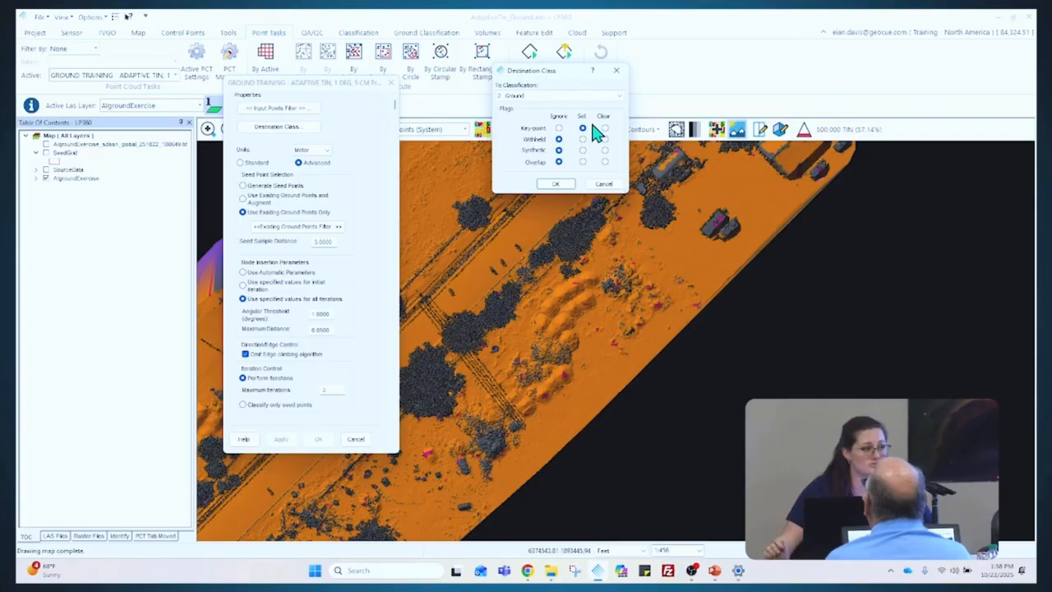
{"action": "left_click", "coordinate": [566, 185]}
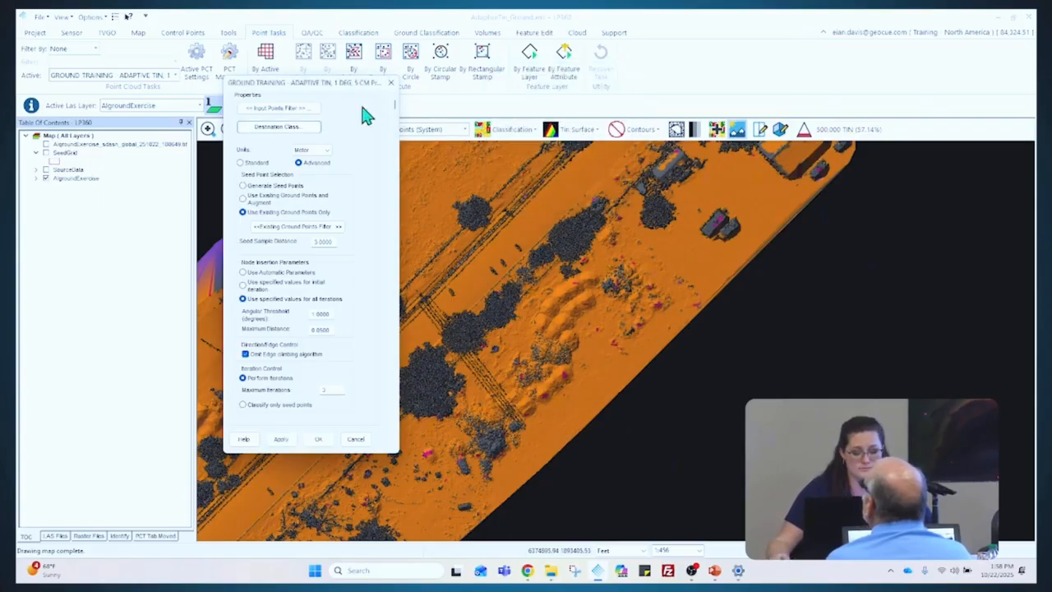
{"action": "left_click", "coordinate": [391, 83]}
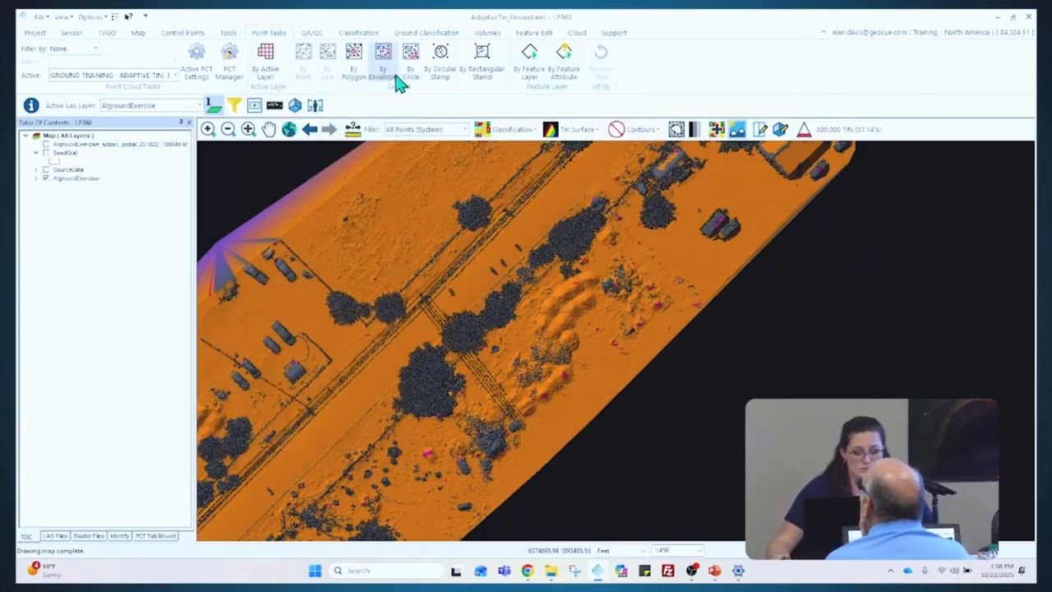
Filter Live View to the Ground class only, with its Key Point flag set to Clear
{"action": "left_click", "coordinate": [235, 110]}
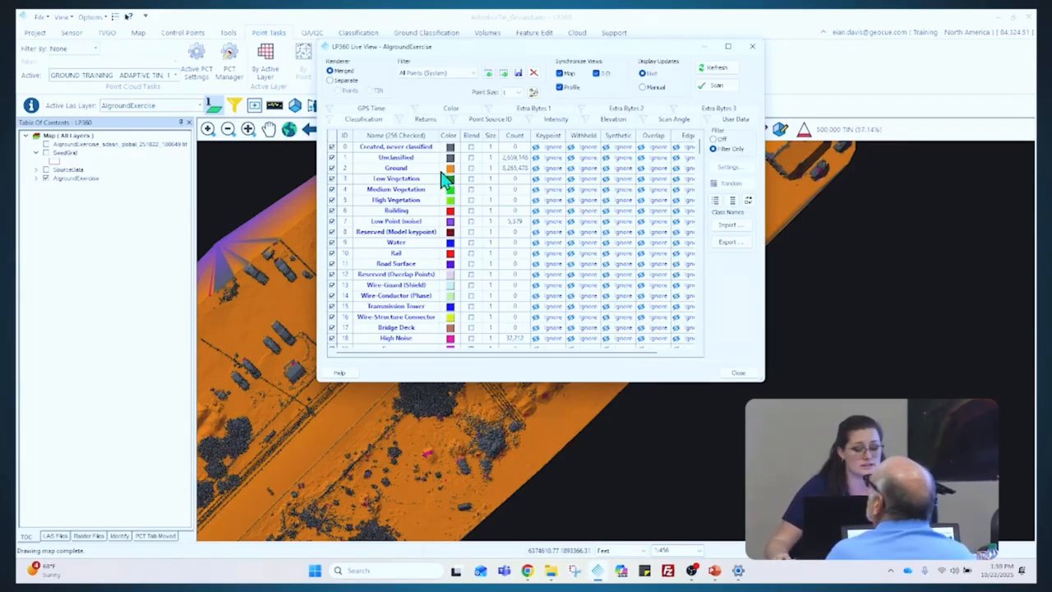
{"action": "left_click", "coordinate": [732, 202]}
{"action": "left_click", "coordinate": [332, 167]}
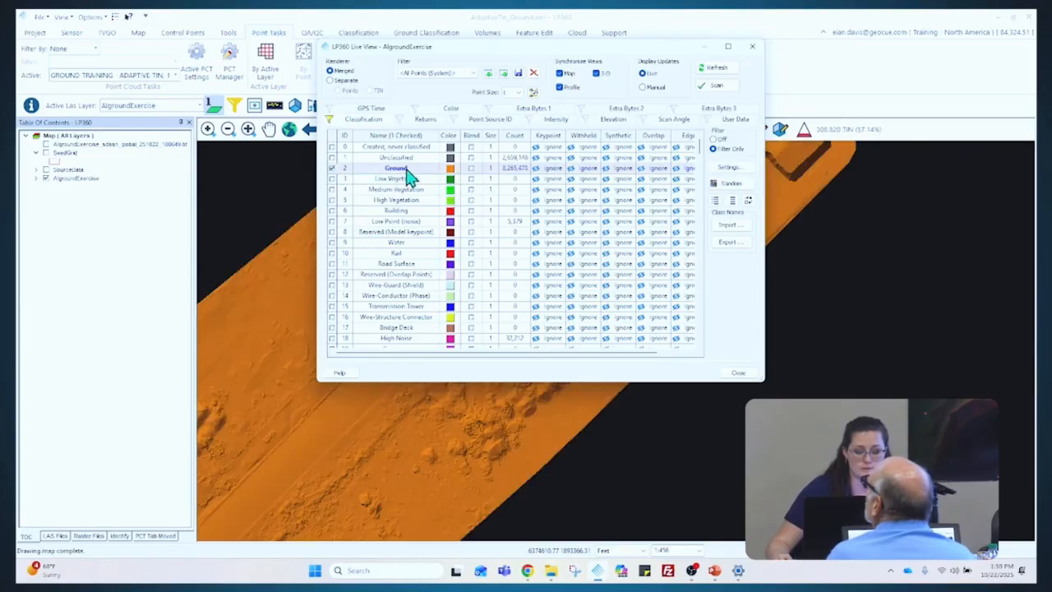
{"action": "double_click", "coordinate": [397, 168]}
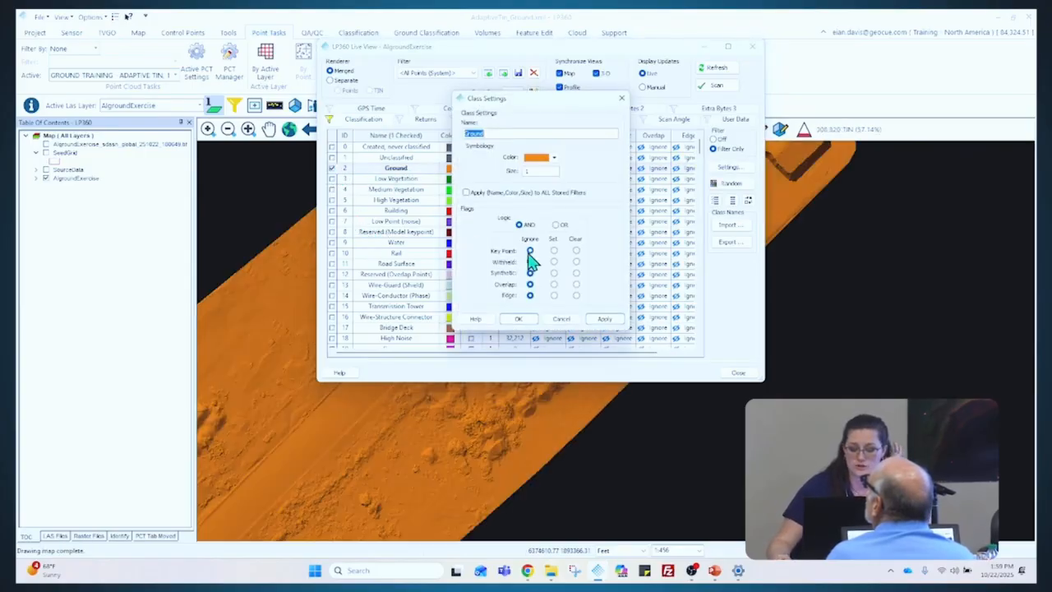
{"action": "left_click", "coordinate": [576, 250]}
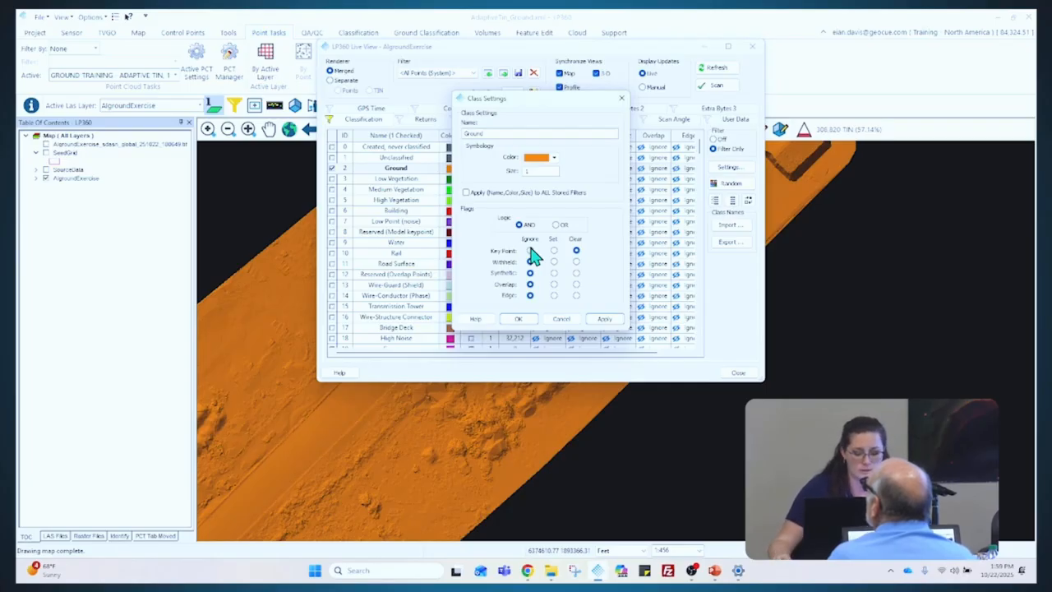
{"action": "left_click", "coordinate": [518, 319]}
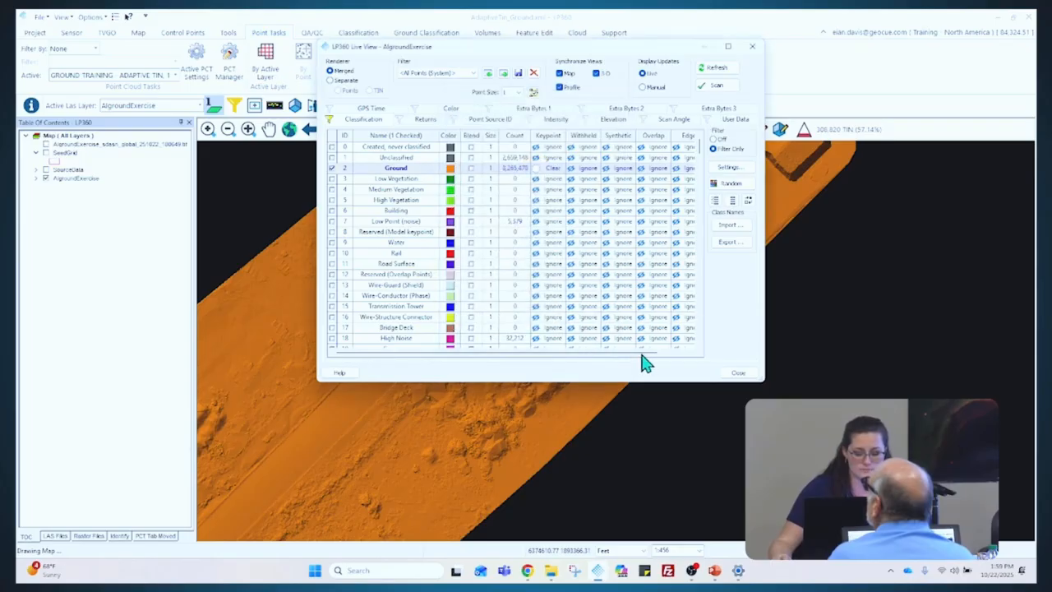
Minimize Live View and display the ground as points instead of a TIN surface
{"action": "left_click", "coordinate": [752, 46]}
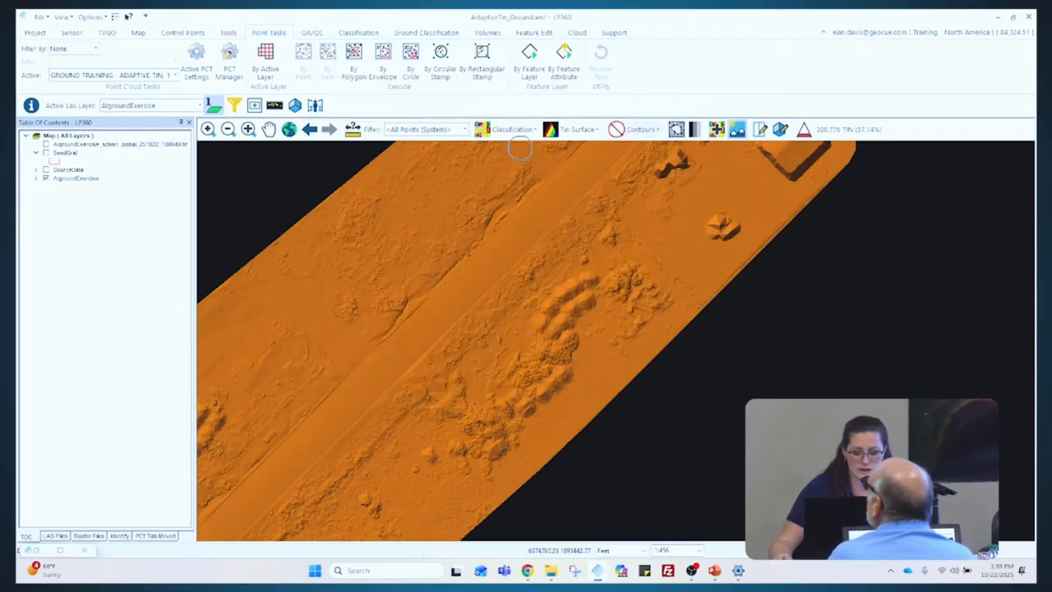
{"action": "left_click", "coordinate": [579, 132]}
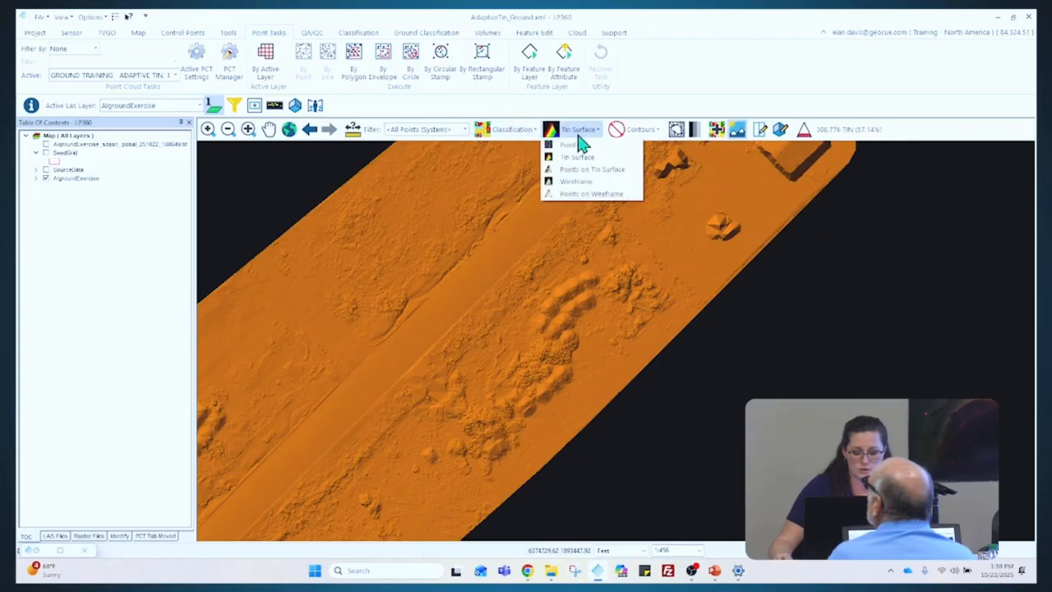
{"action": "left_click", "coordinate": [570, 145]}
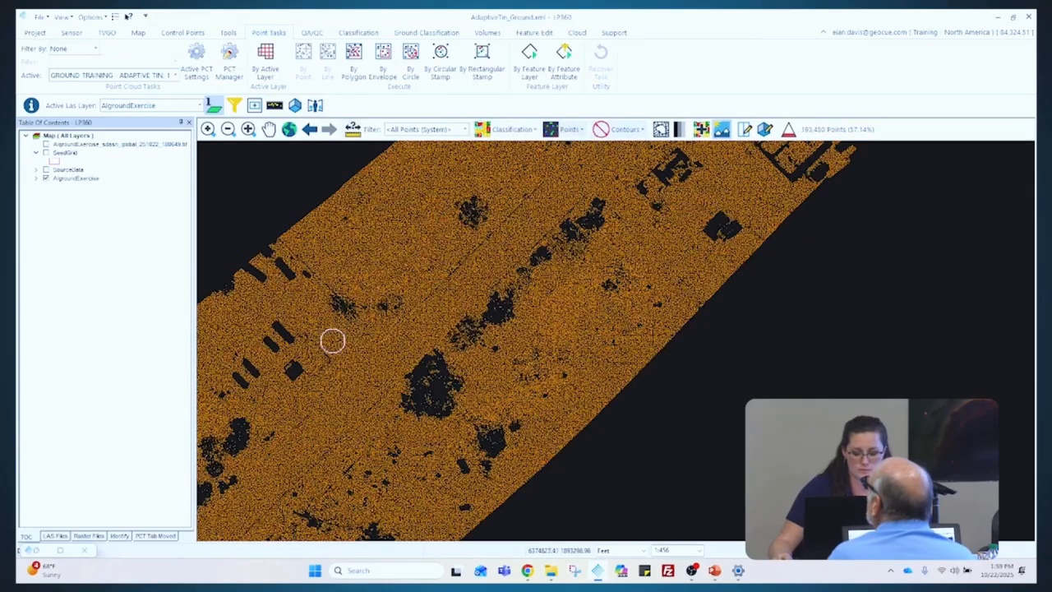
{"action": "left_click", "coordinate": [555, 575]}
{"action": "left_click", "coordinate": [851, 140]}
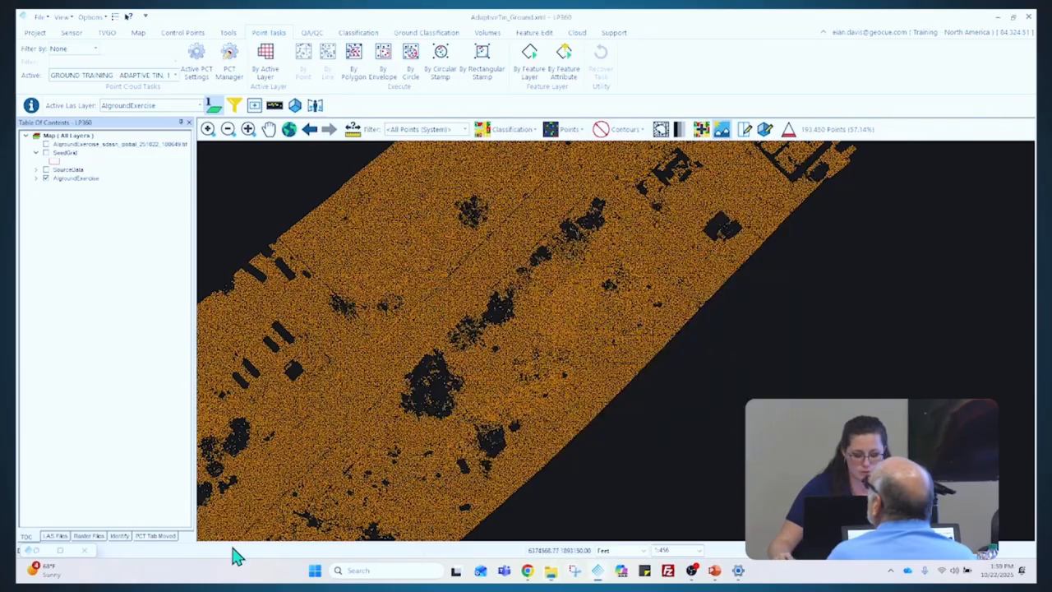
Restore Live View, show only Ground points whose Key Point flag is Set, and display the map at full point density
{"action": "double_click", "coordinate": [36, 549]}
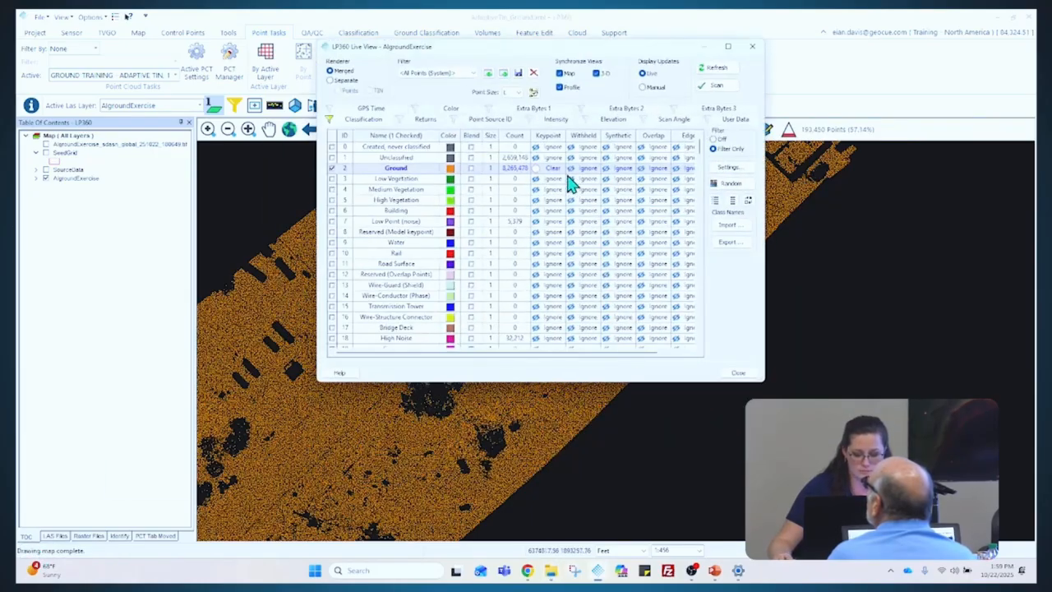
{"action": "double_click", "coordinate": [431, 171]}
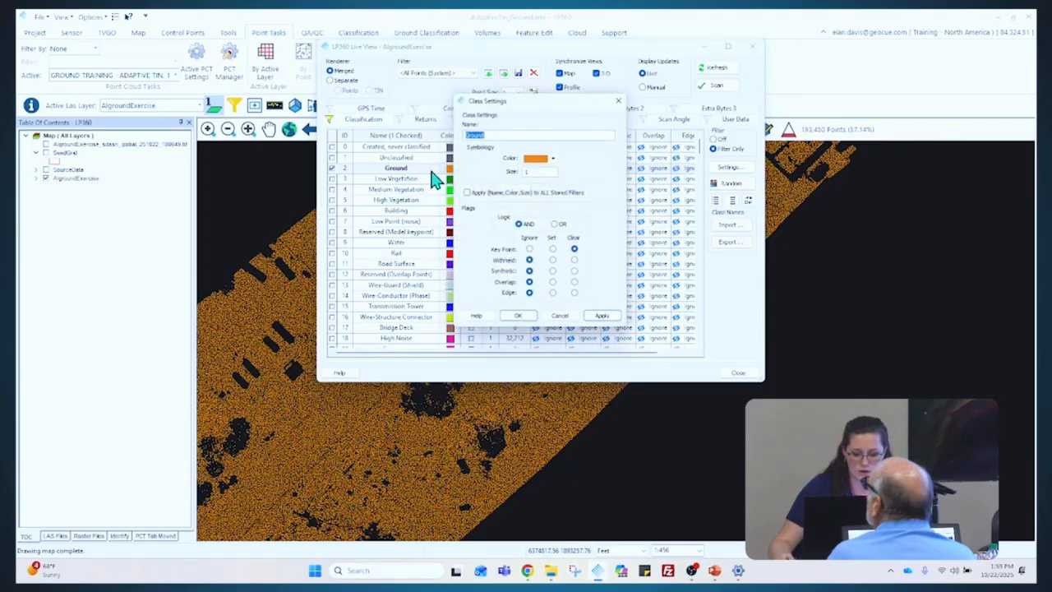
{"action": "left_click", "coordinate": [553, 250]}
{"action": "left_click", "coordinate": [520, 319]}
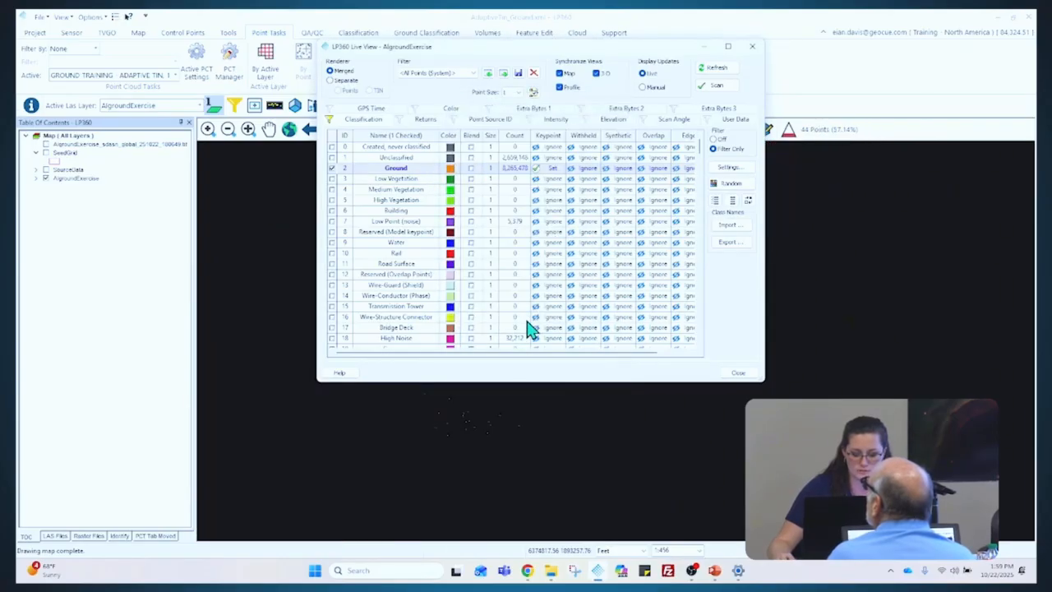
{"action": "left_click_drag", "start_coordinate": [578, 47], "coordinate": [76, 214]}
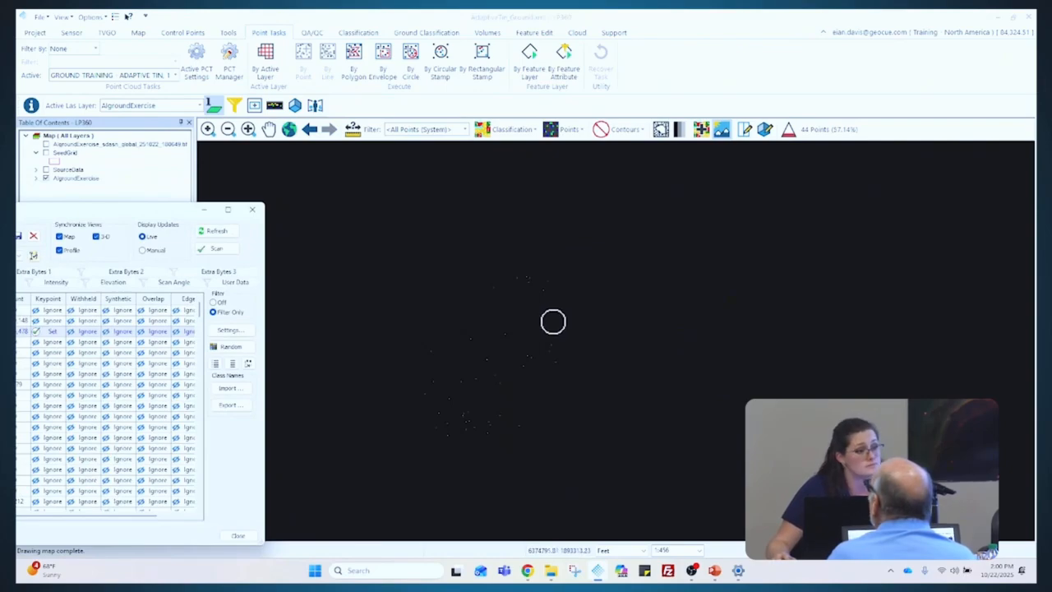
{"action": "left_click", "coordinate": [790, 132]}
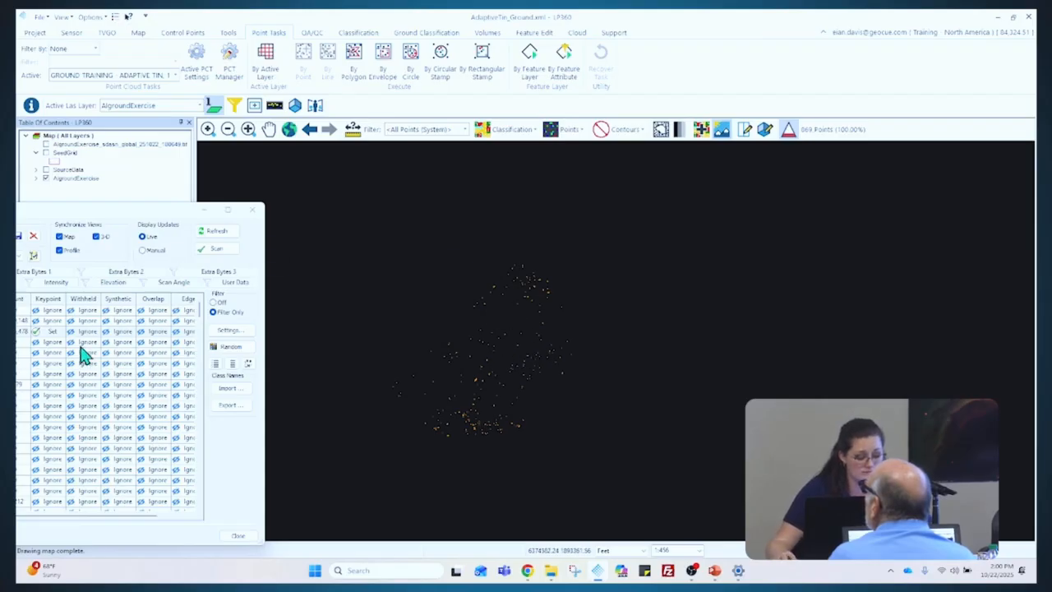
Switch the Ground class's Key Point flag filter to Clear and minimize Live View
{"action": "double_click", "coordinate": [52, 333]}
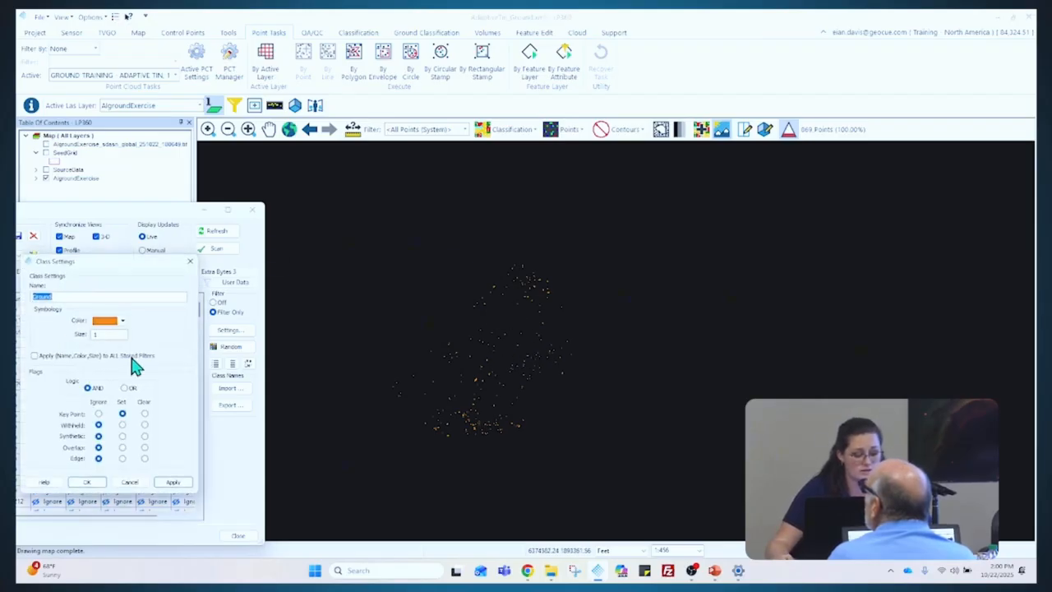
{"action": "left_click", "coordinate": [145, 413]}
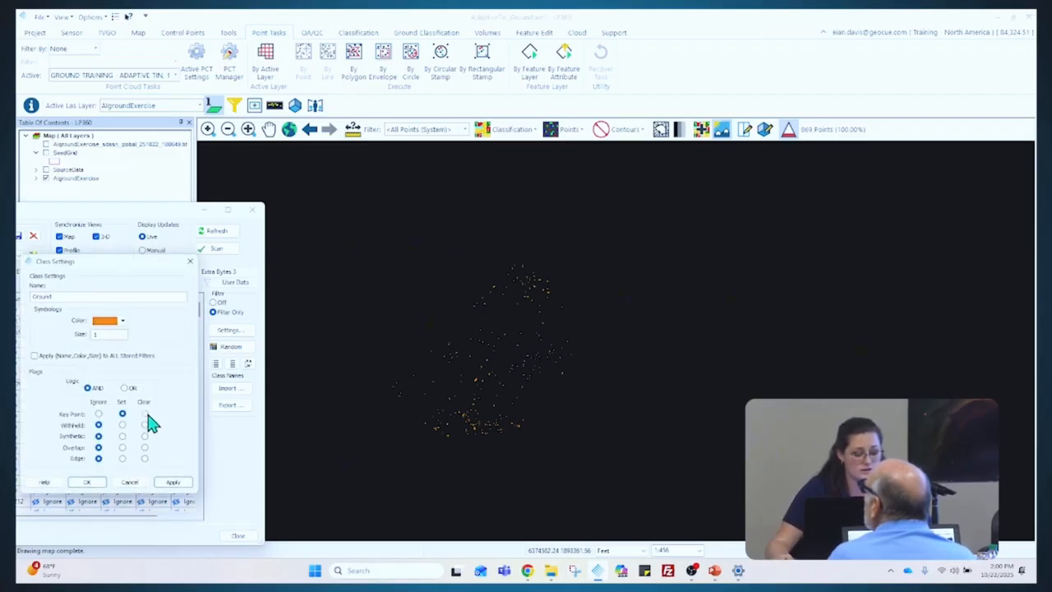
{"action": "left_click", "coordinate": [88, 482]}
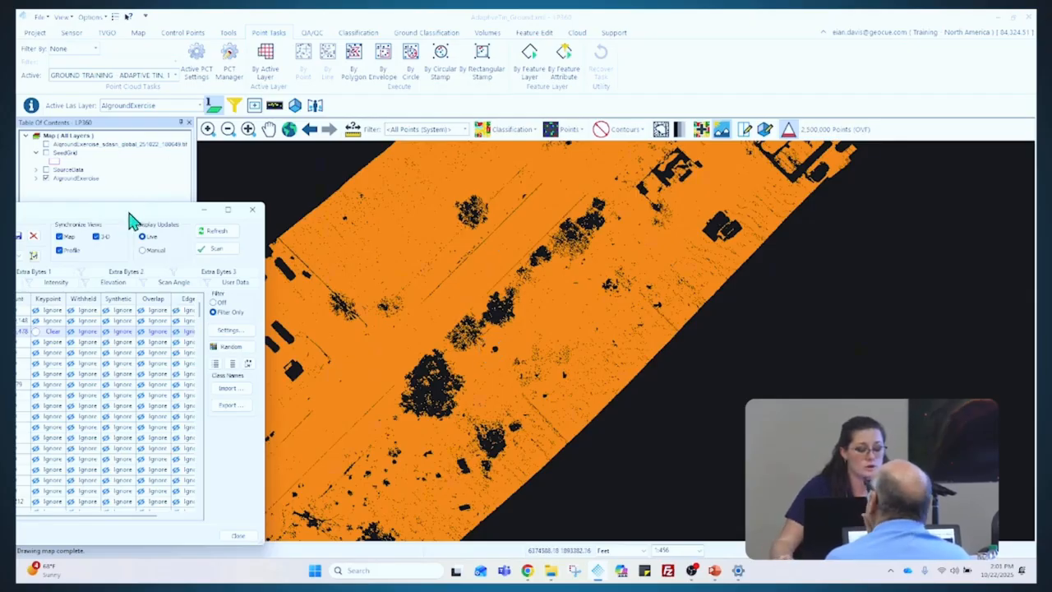
{"action": "left_click_drag", "start_coordinate": [129, 215], "coordinate": [417, 95]}
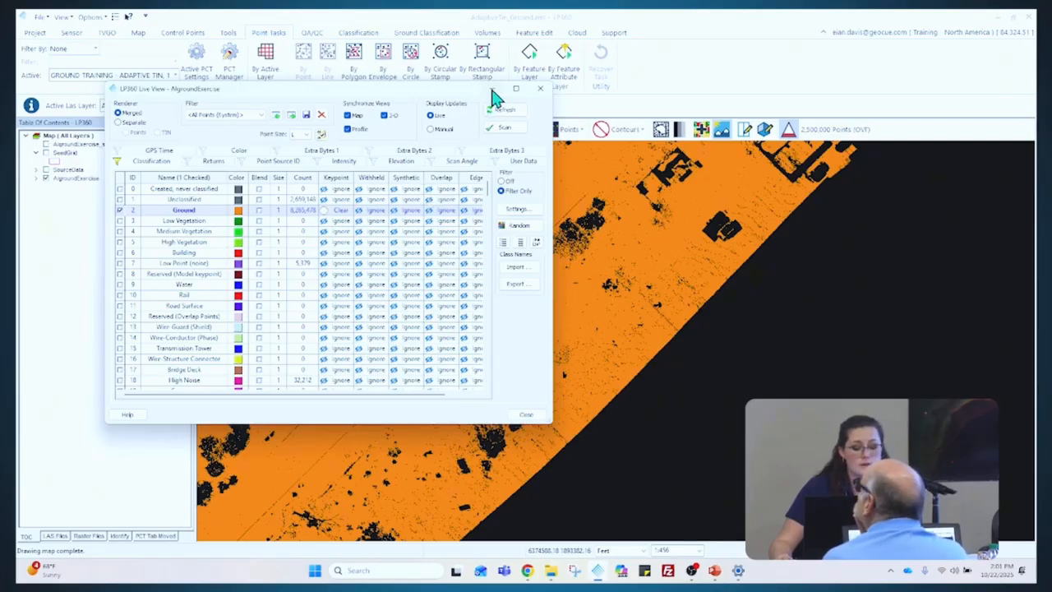
{"action": "left_click", "coordinate": [540, 88]}
Open the input points filter of the Adaptive TIN task, without saving the changes to the stored All Points filter
{"action": "left_click", "coordinate": [197, 64]}
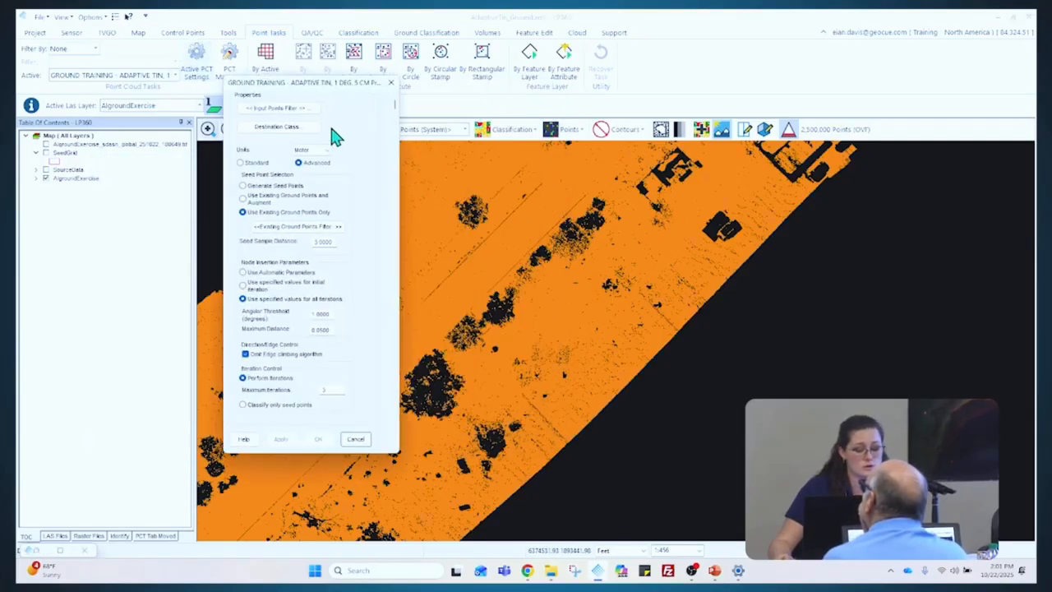
{"action": "left_click", "coordinate": [302, 112]}
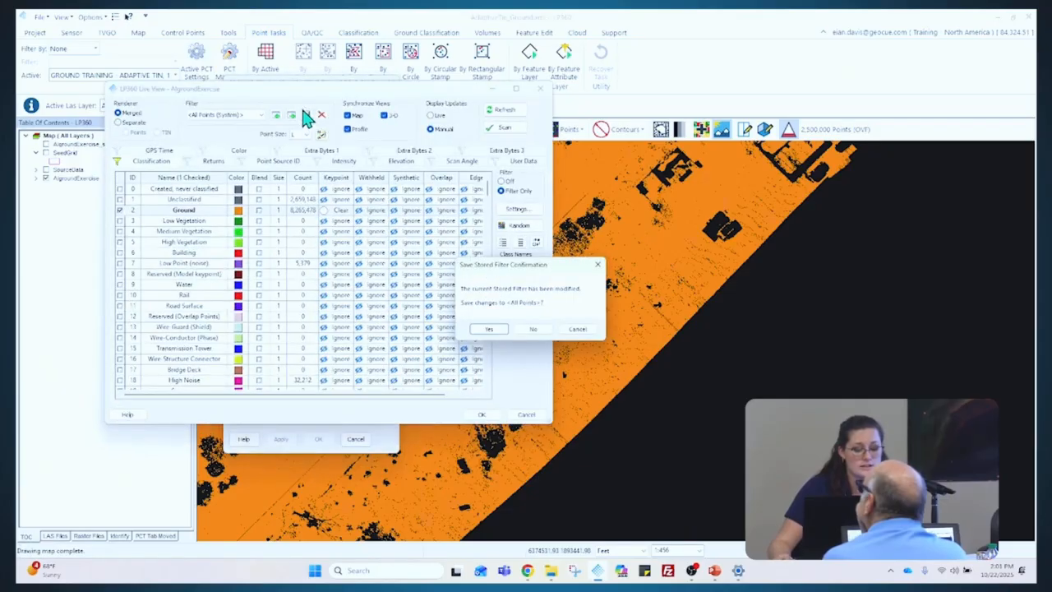
{"action": "left_click", "coordinate": [543, 335]}
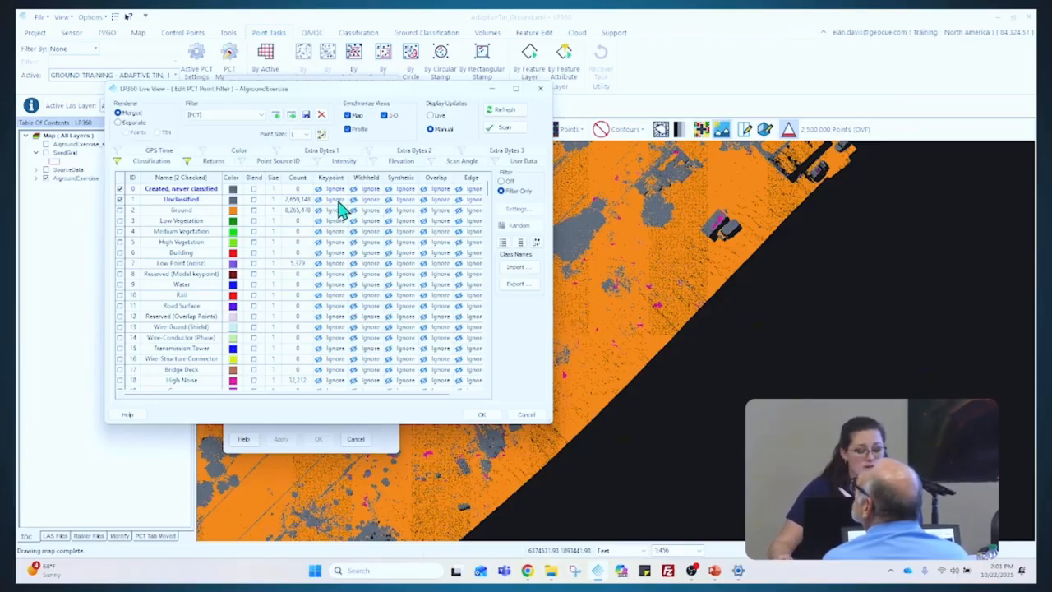
Try the Set option for the Unclassified class's Key Point flag in the task's input filter, discard it, and close Live View
{"action": "double_click", "coordinate": [338, 200]}
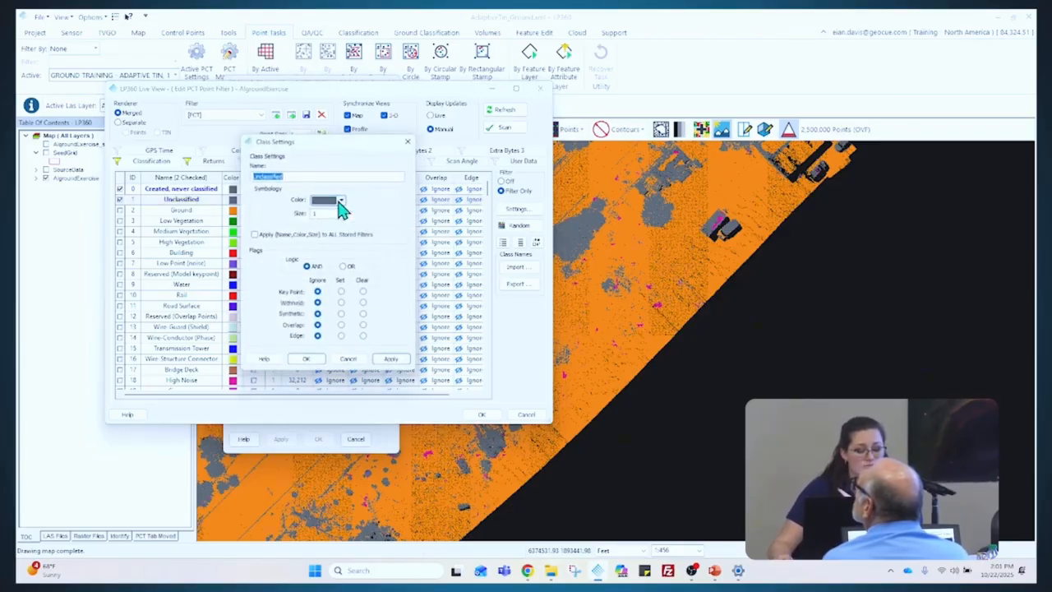
{"action": "left_click", "coordinate": [341, 294]}
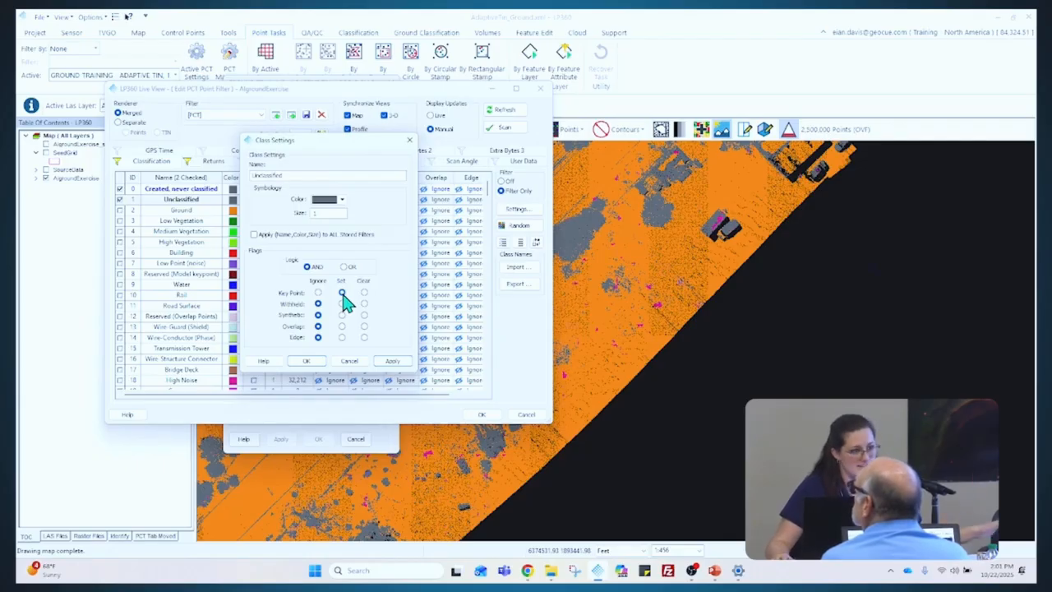
{"action": "left_click", "coordinate": [358, 362]}
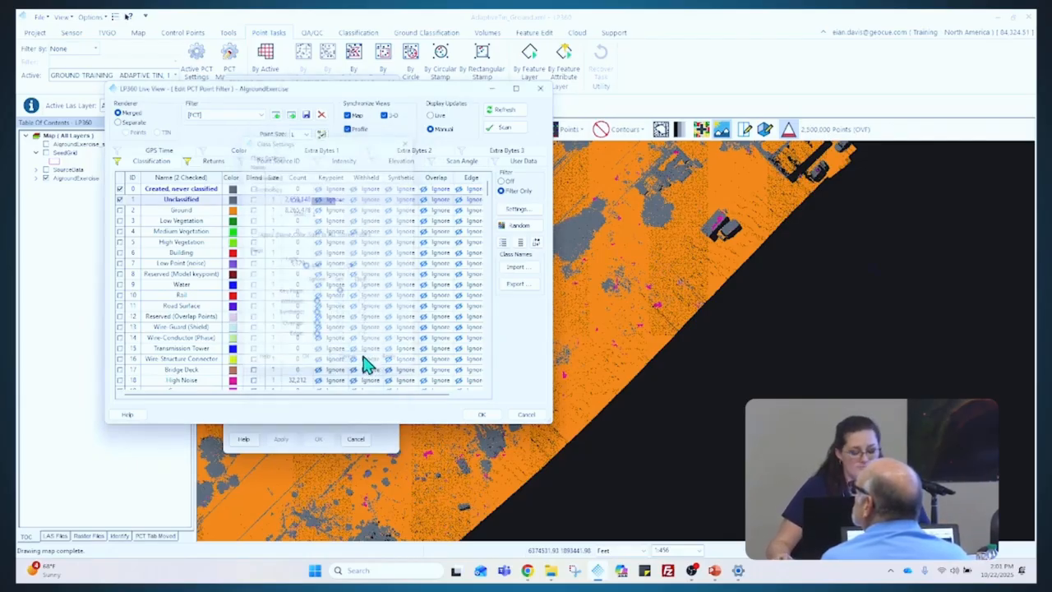
{"action": "left_click", "coordinate": [530, 415]}
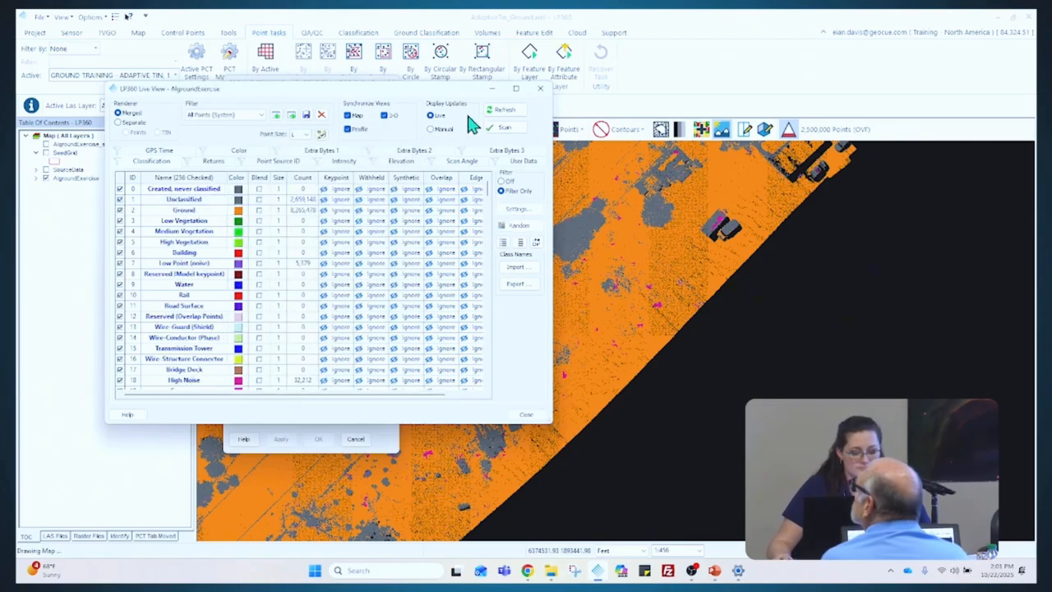
{"action": "left_click", "coordinate": [540, 88]}
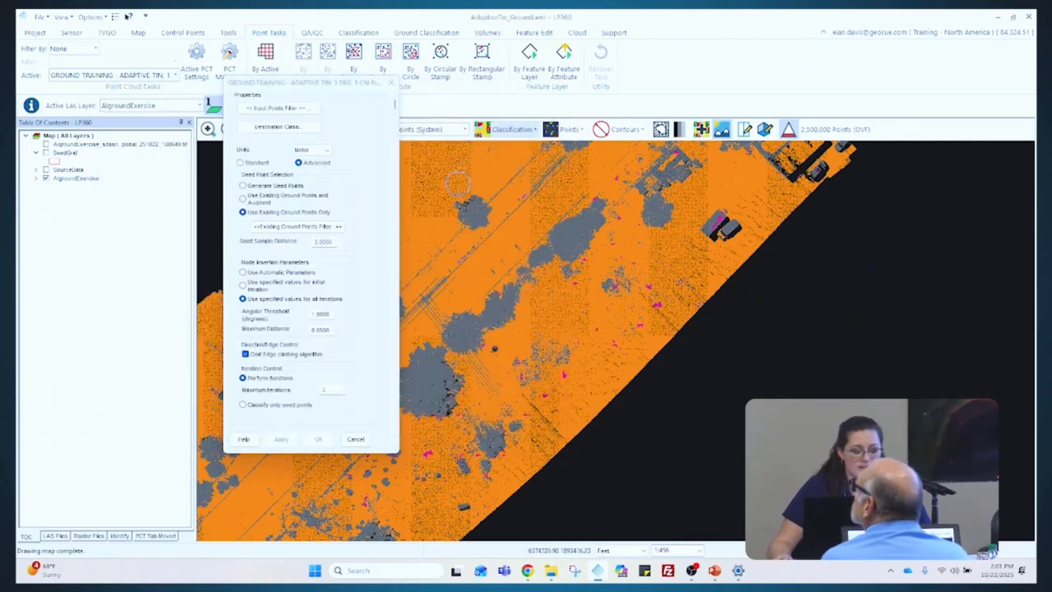
Try Set and Clear for the Key-point flag in the Adaptive TIN task's destination class, and return it to Ignore
{"action": "left_click", "coordinate": [301, 129]}
{"action": "left_click", "coordinate": [582, 129]}
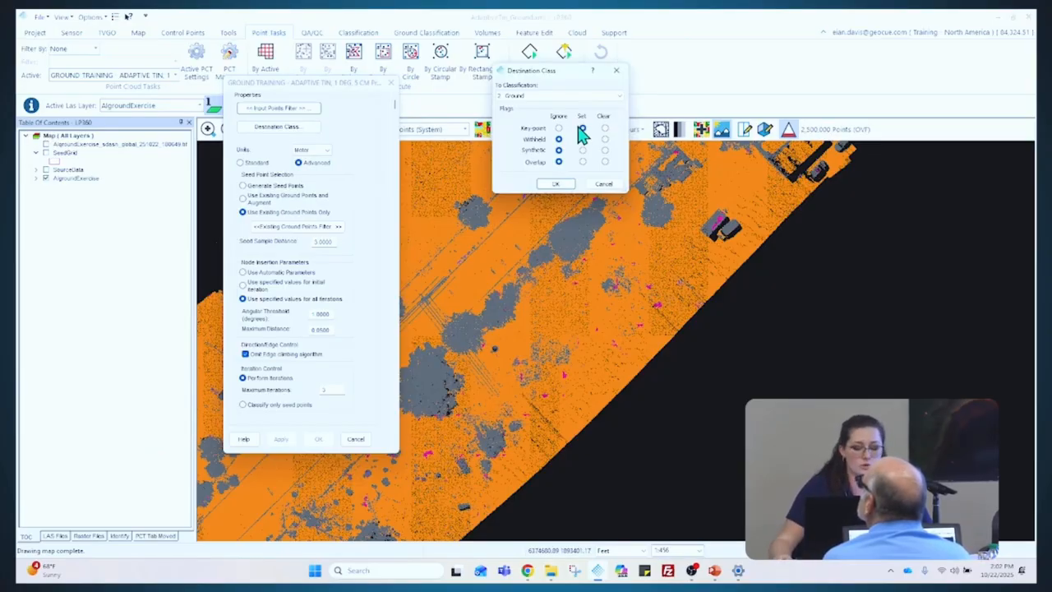
{"action": "left_click", "coordinate": [605, 129]}
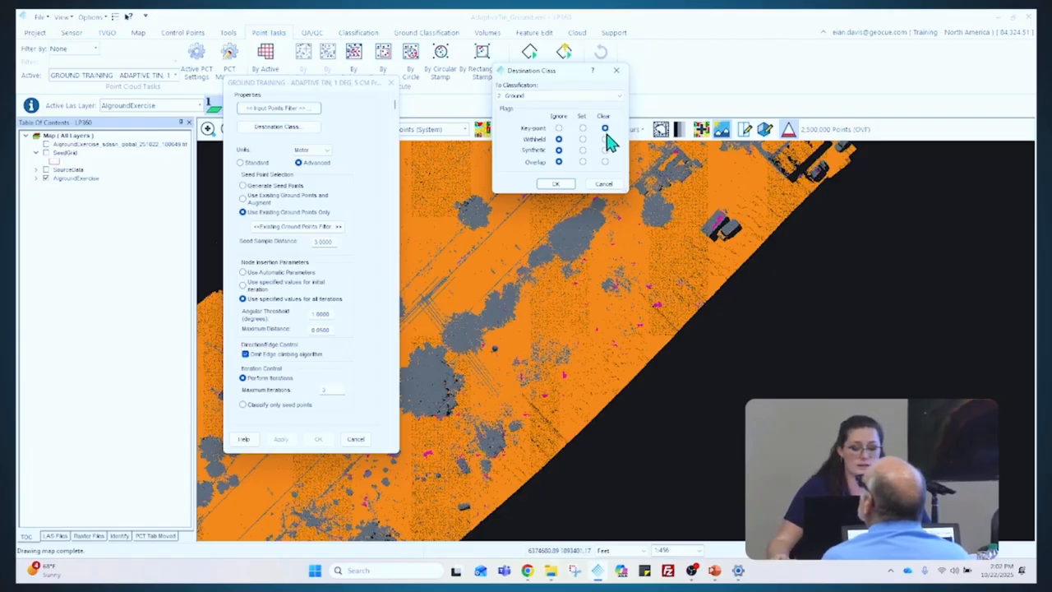
{"action": "left_click", "coordinate": [559, 129]}
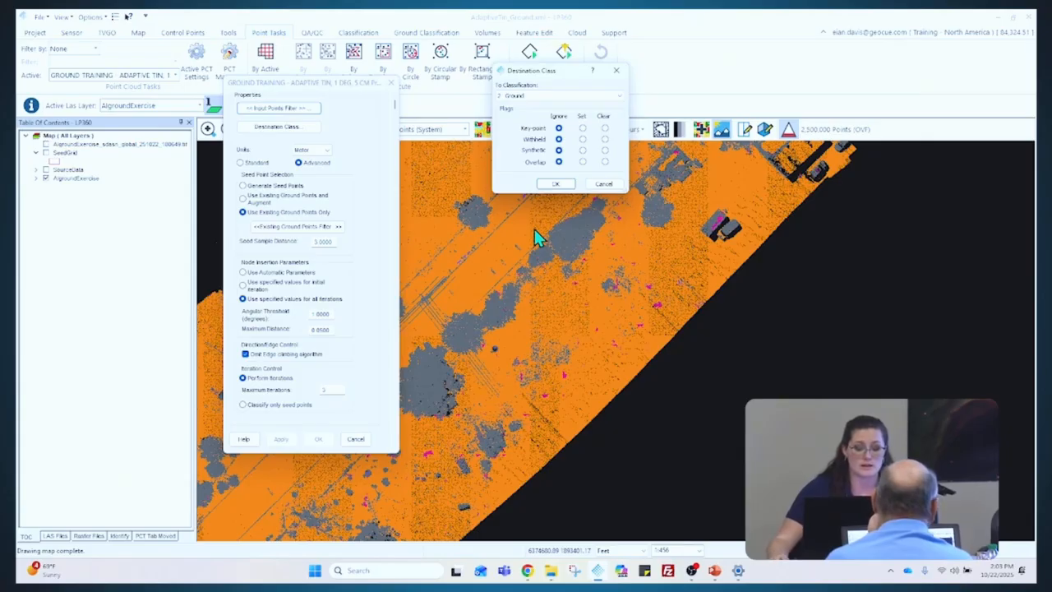
Switch to Chrome, search LP360 Help for "how to cl", and open the article How to Classify Ground using LP360
{"action": "left_click", "coordinate": [528, 568]}
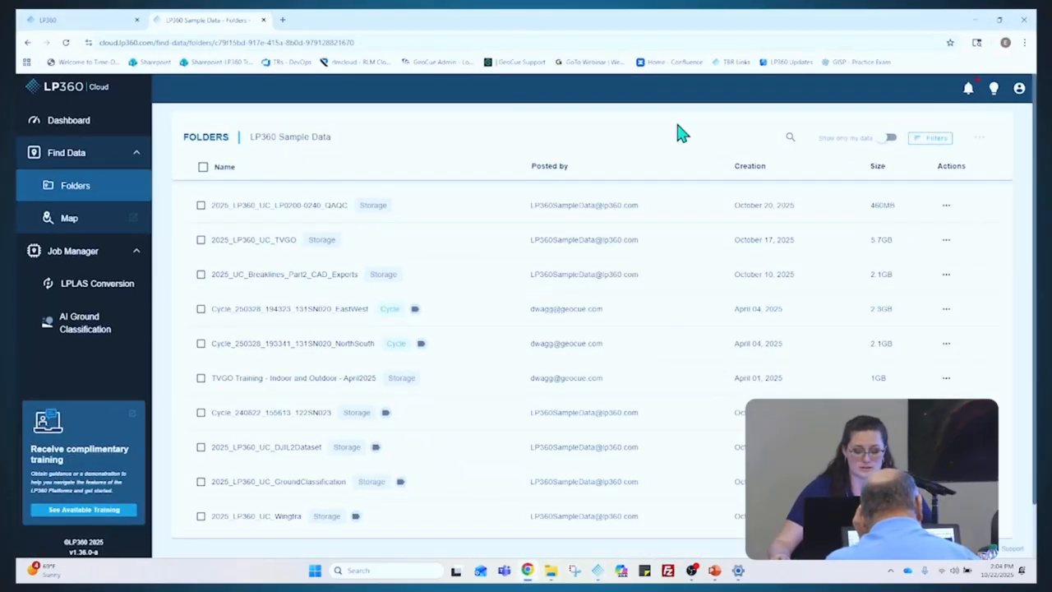
{"action": "left_click", "coordinate": [73, 20]}
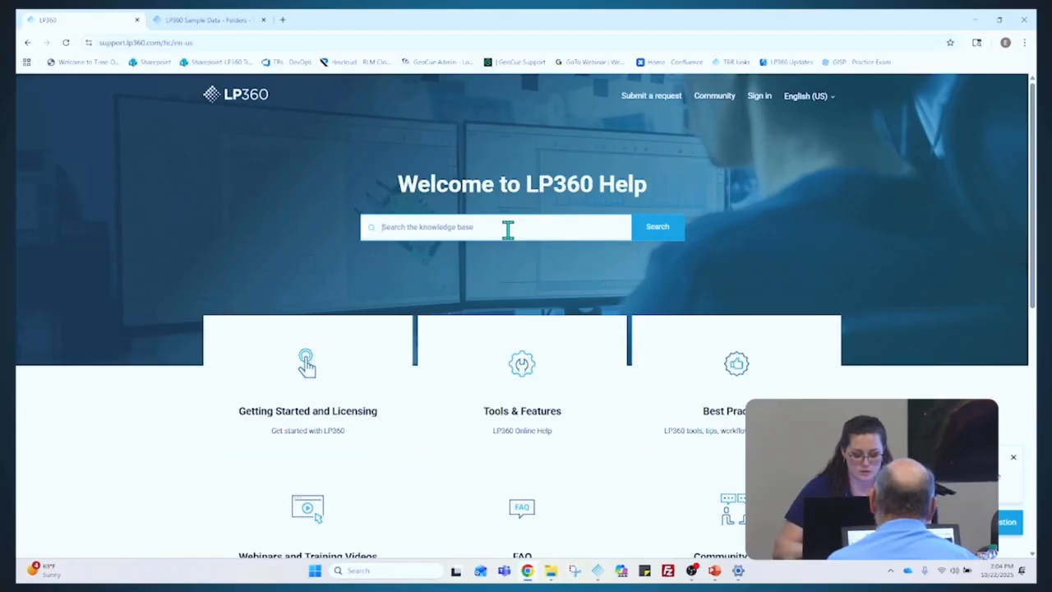
{"action": "type", "text": "how to"}
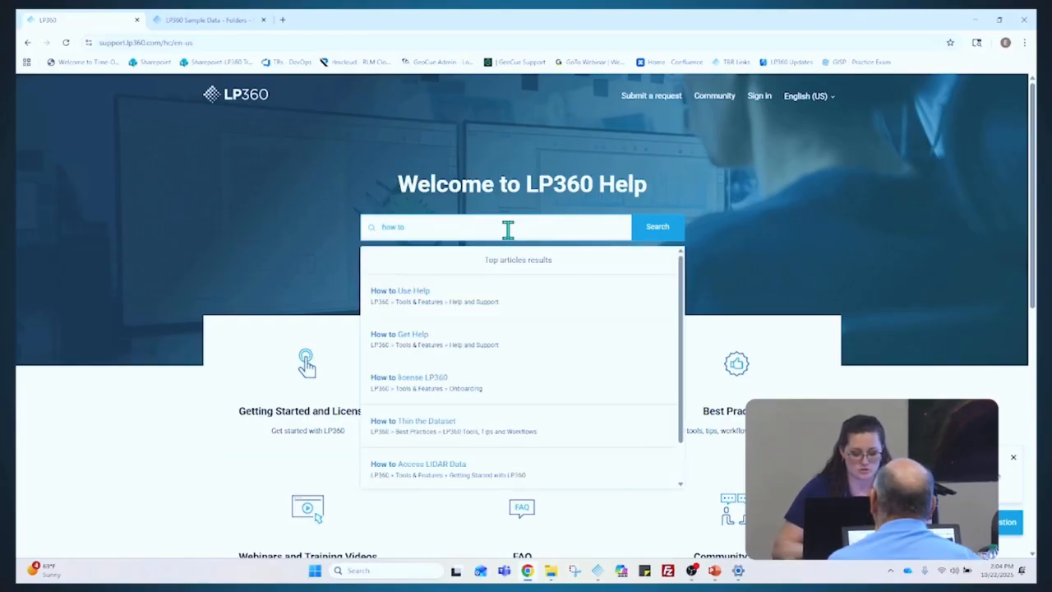
{"action": "type", "text": " cl"}
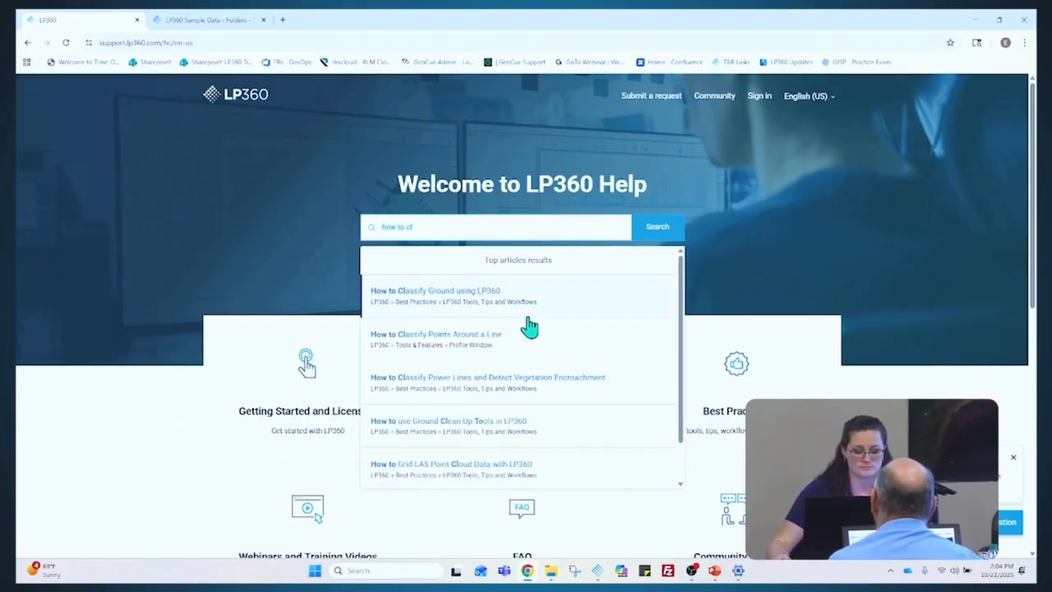
{"action": "left_click", "coordinate": [529, 306]}
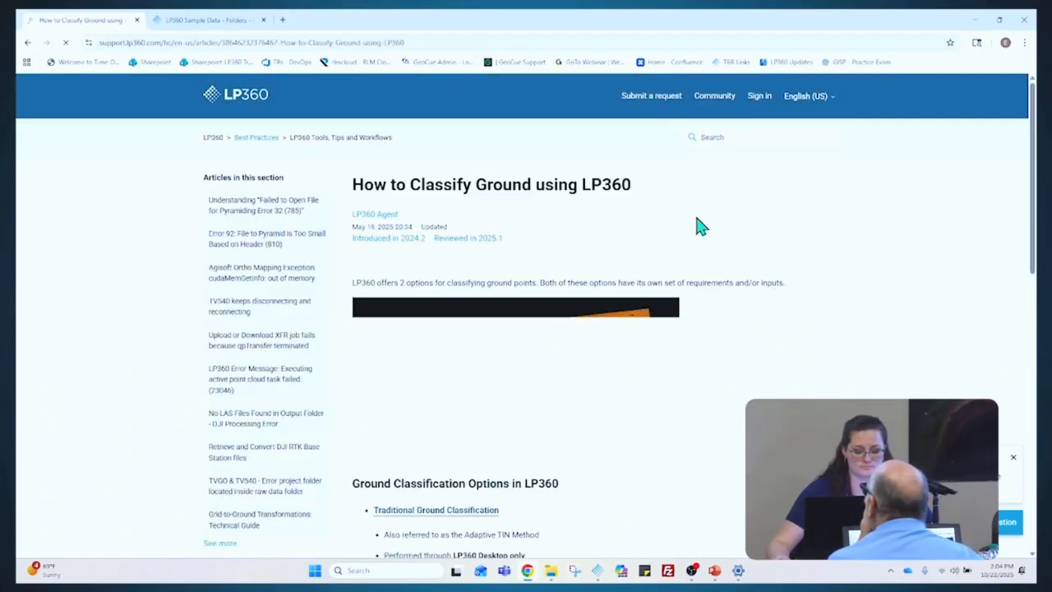
Find the ground classification options in the article and open the linked Traditional Ground Classification page
{"action": "scroll", "coordinate": [734, 224], "scroll_direction": "down", "scroll_amount": 2}
{"action": "scroll", "coordinate": [737, 224], "scroll_direction": "down", "scroll_amount": 1}
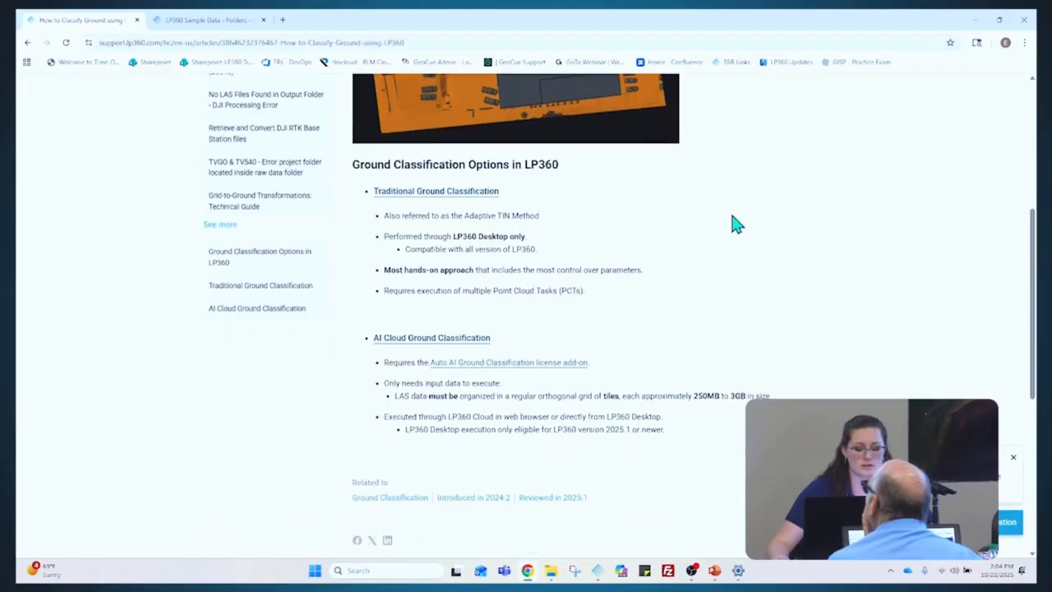
{"action": "left_click", "coordinate": [492, 192]}
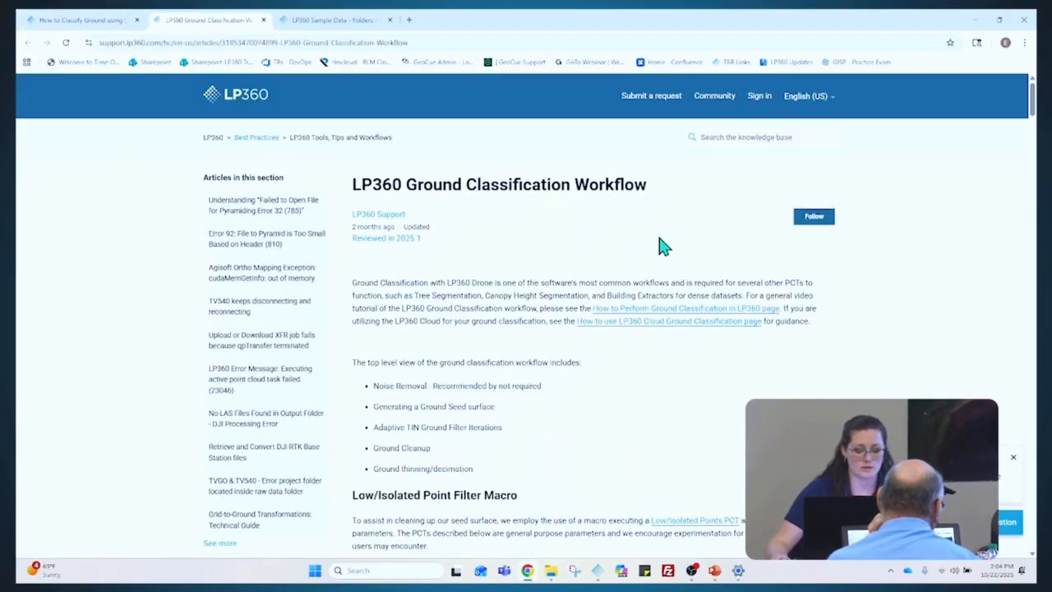
Read through the ground classification workflow from the point filter macro to ground cleanup, and open the linked Ground Cleanup Tool article
{"action": "scroll", "coordinate": [664, 246], "scroll_direction": "down", "scroll_amount": 10}
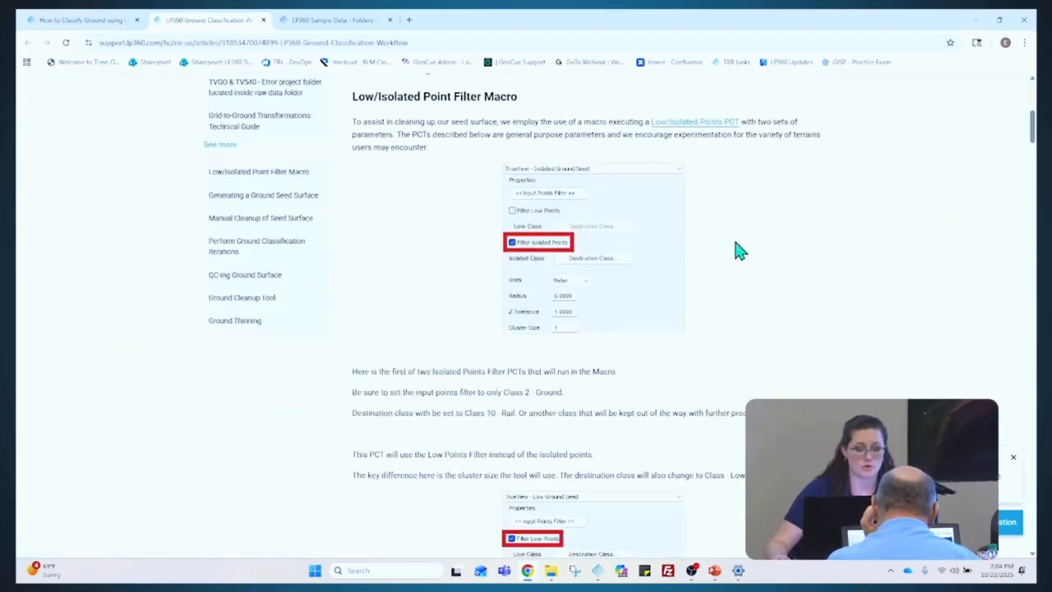
{"action": "scroll", "coordinate": [737, 251], "scroll_direction": "down", "scroll_amount": 9}
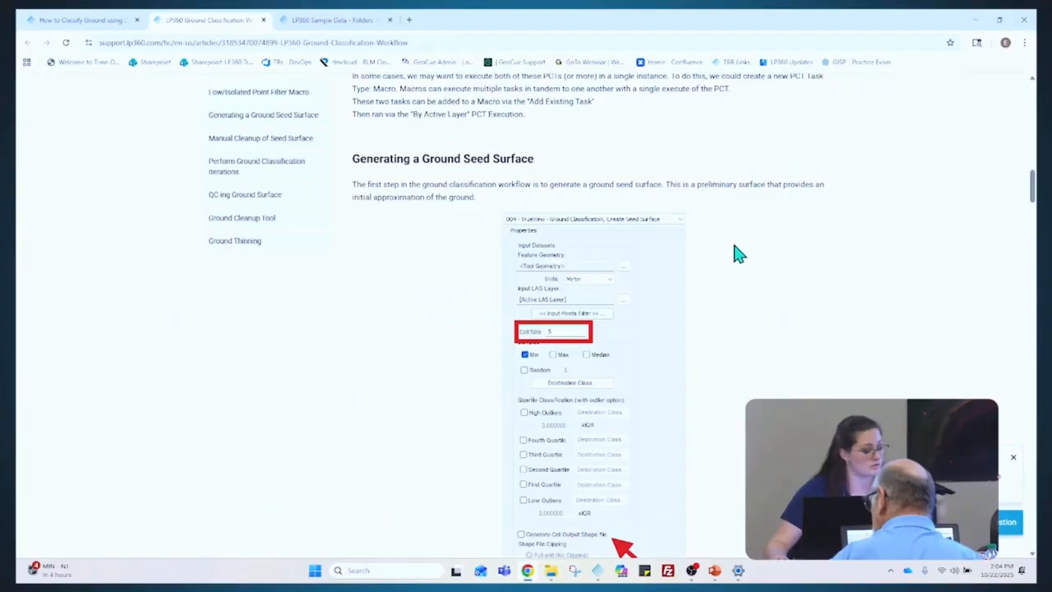
{"action": "scroll", "coordinate": [735, 239], "scroll_direction": "down", "scroll_amount": 9}
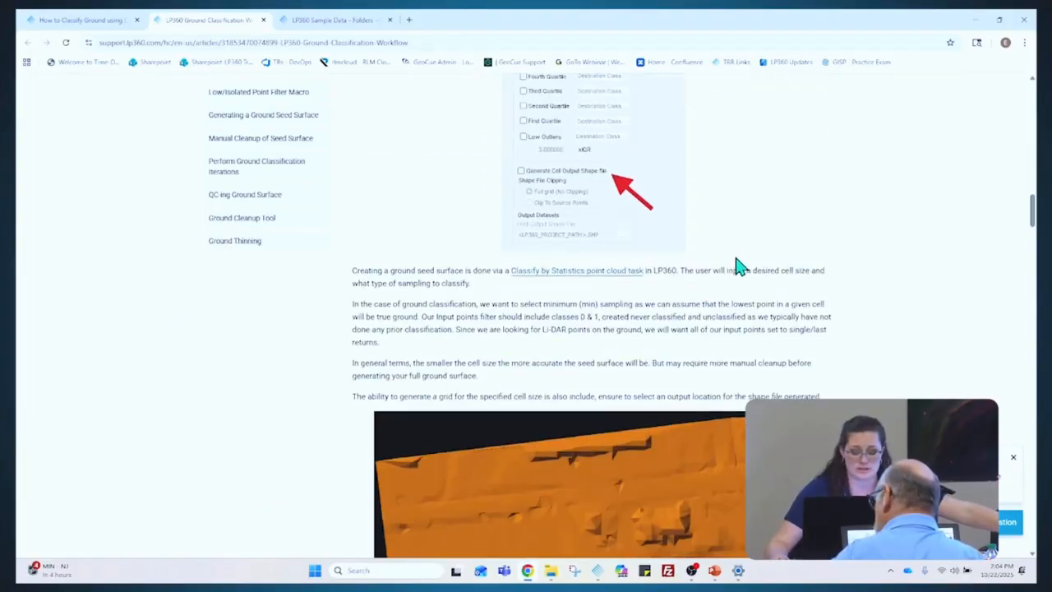
{"action": "scroll", "coordinate": [736, 260], "scroll_direction": "down", "scroll_amount": 10}
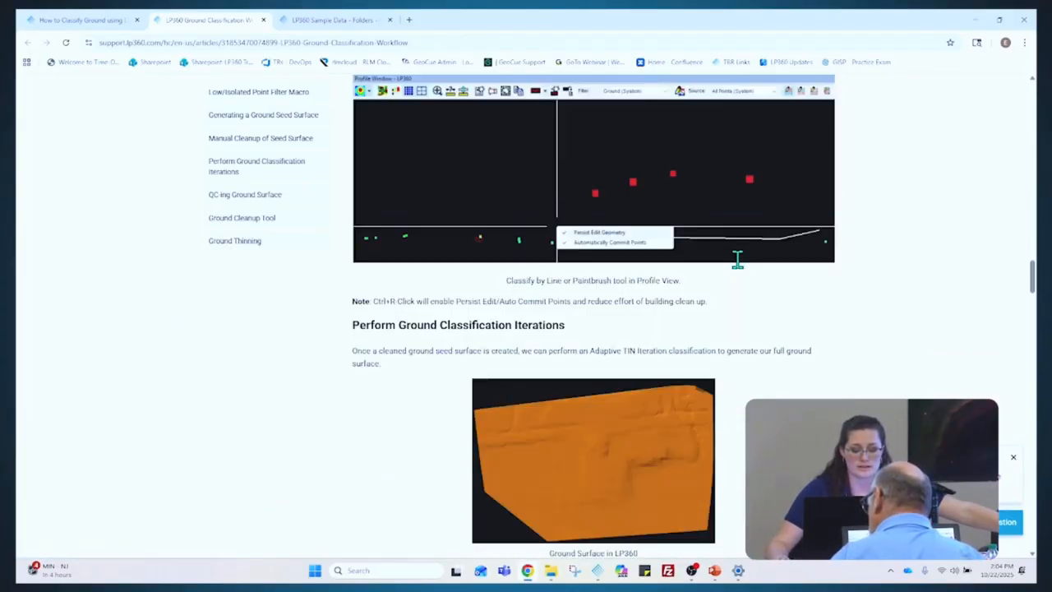
{"action": "scroll", "coordinate": [737, 259], "scroll_direction": "down", "scroll_amount": 10}
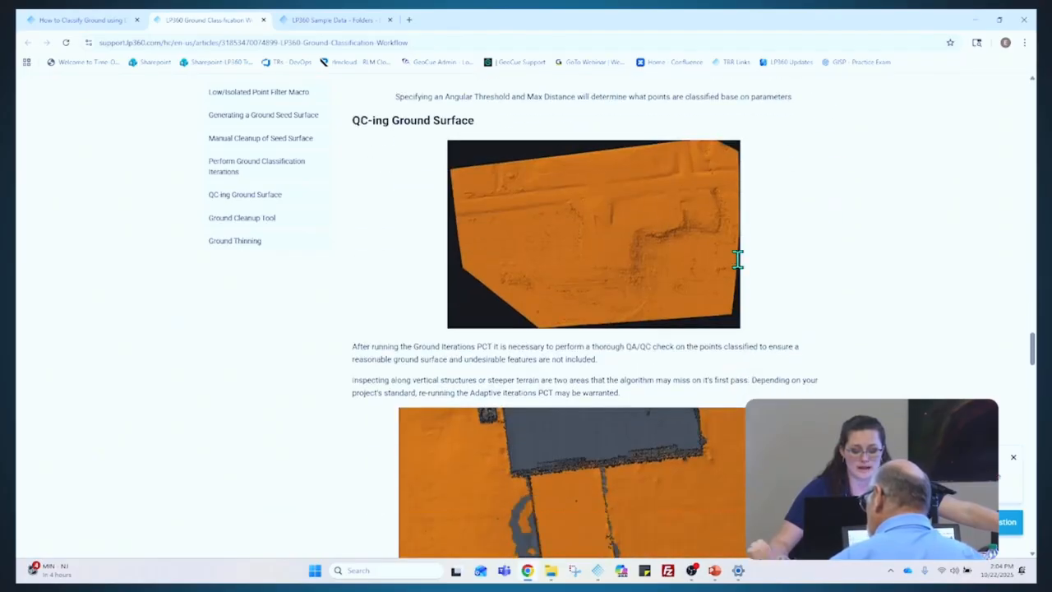
{"action": "scroll", "coordinate": [737, 258], "scroll_direction": "down", "scroll_amount": 5}
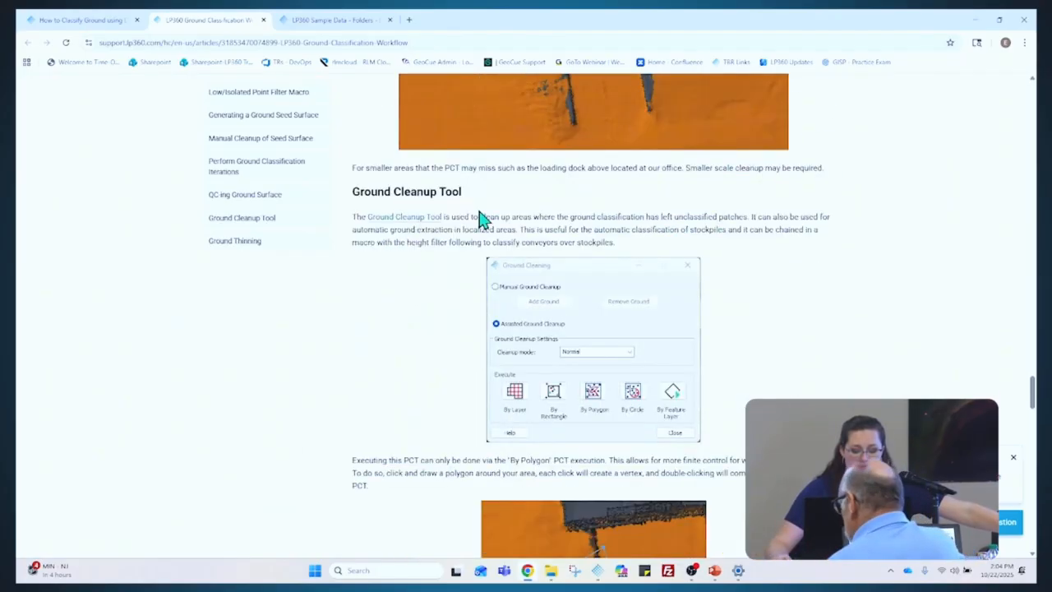
{"action": "left_click", "coordinate": [407, 218]}
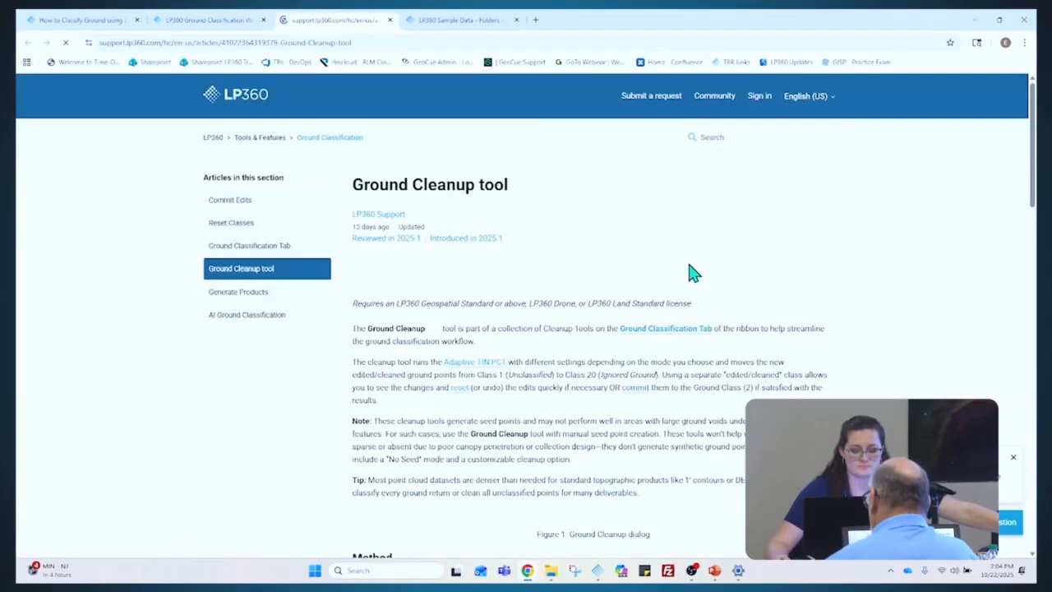
Review the Ground Cleanup tool's manual and assisted methods and the descriptions of its cleanup modes
{"action": "scroll", "coordinate": [740, 279], "scroll_direction": "down", "scroll_amount": 2}
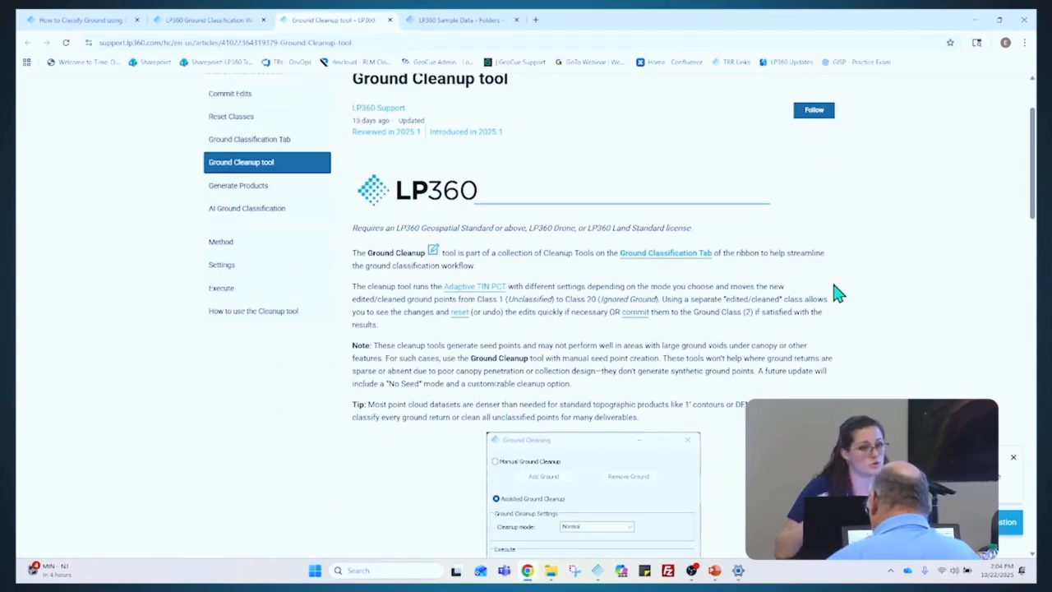
{"action": "scroll", "coordinate": [806, 272], "scroll_direction": "down", "scroll_amount": 5}
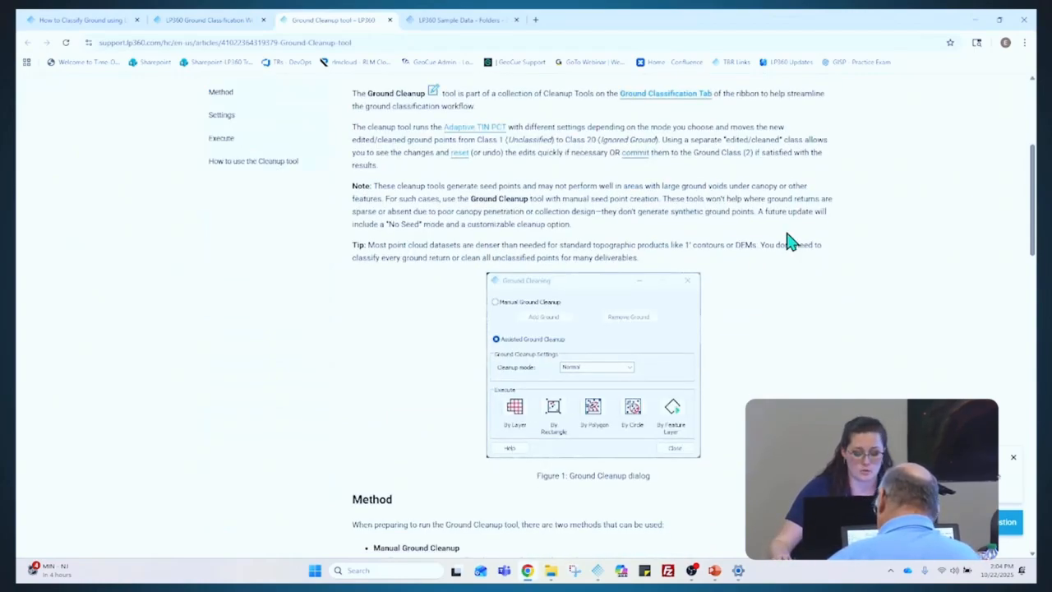
{"action": "scroll", "coordinate": [830, 251], "scroll_direction": "down", "scroll_amount": 4}
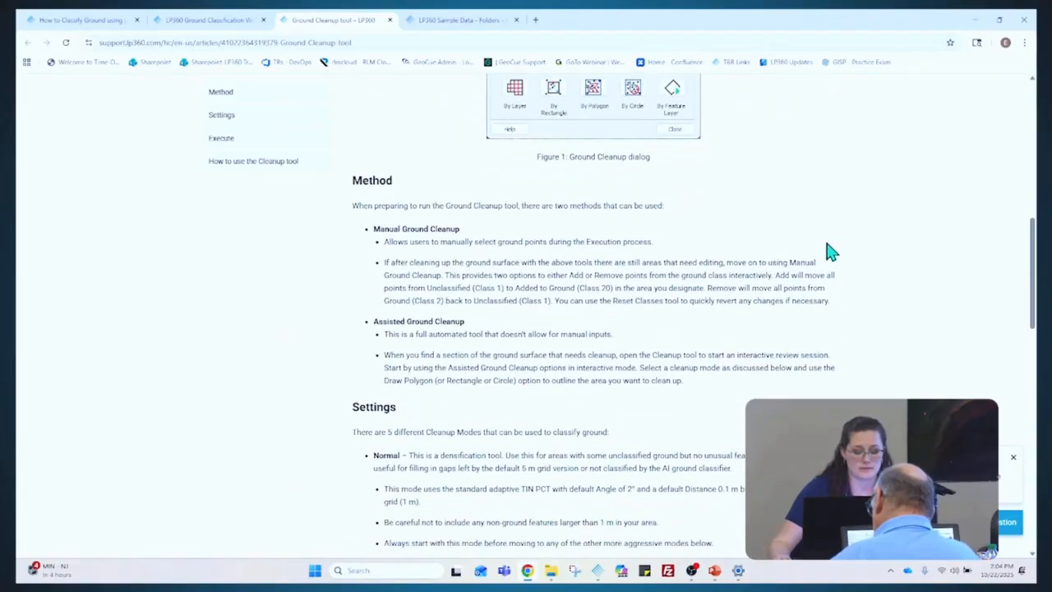
{"action": "scroll", "coordinate": [828, 250], "scroll_direction": "down", "scroll_amount": 1}
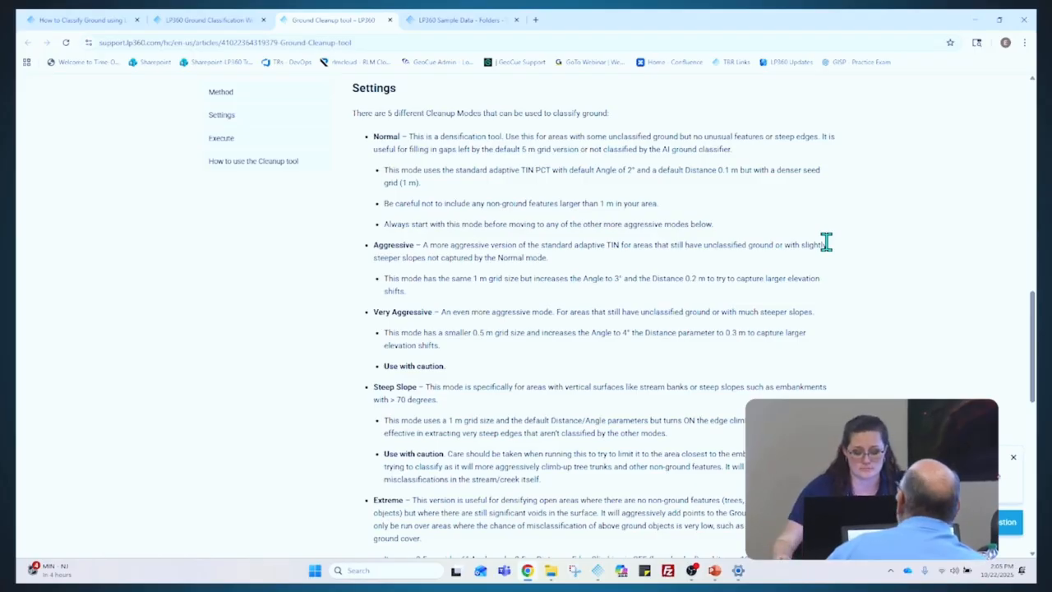
{"action": "scroll", "coordinate": [826, 242], "scroll_direction": "down", "scroll_amount": 1}
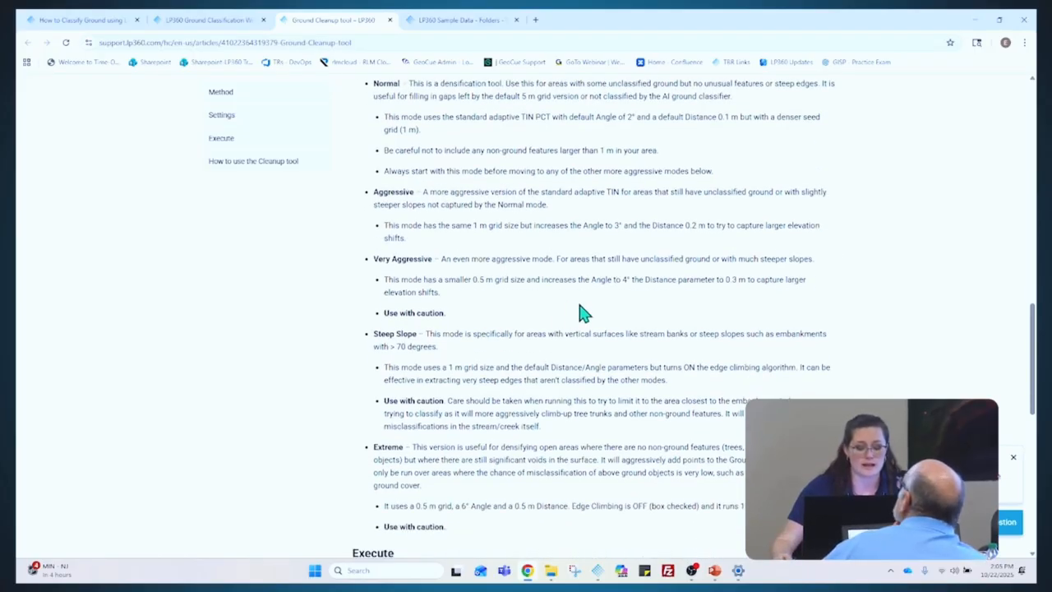
{"action": "scroll", "coordinate": [612, 310], "scroll_direction": "up", "scroll_amount": 1}
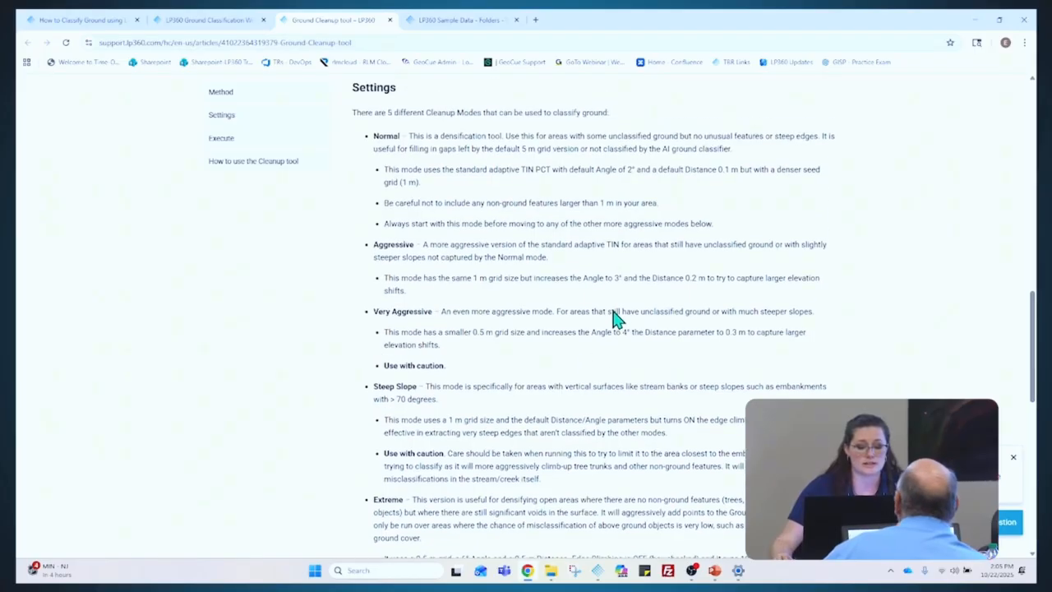